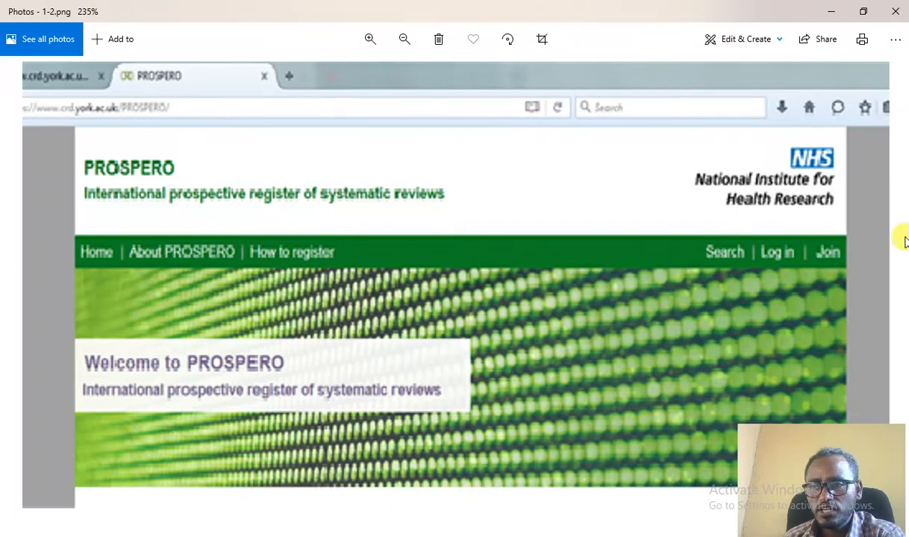
Leave the Photos screenshot for Chrome and start a new blank tab beside the PROSPERO login tab.
key(alt+Tab)
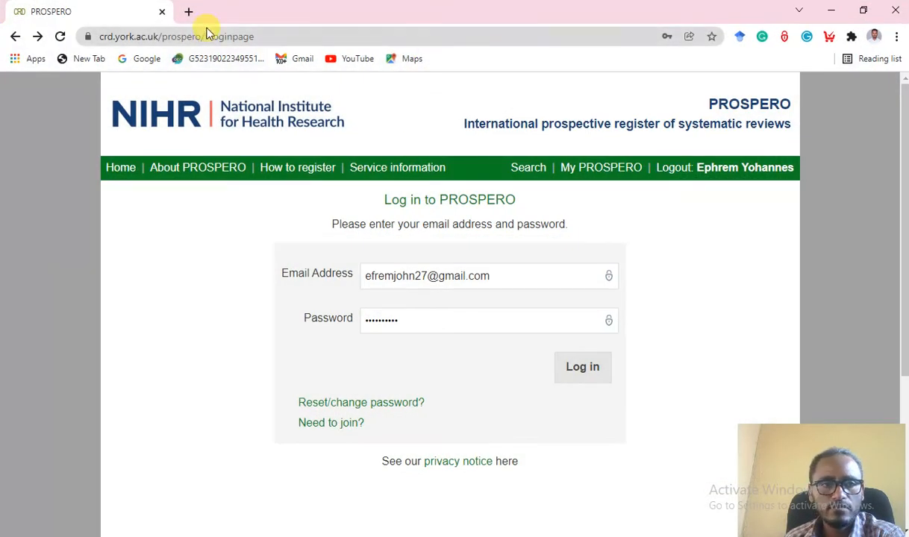
click(185, 13)
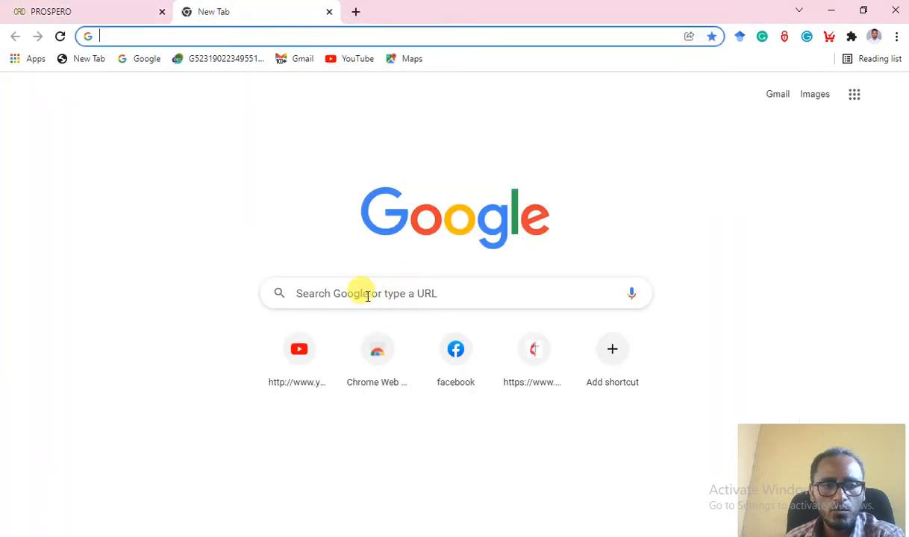
Search Google for 'prospero' and go to the PROSPERO registry at crd.york.ac.uk.
click(365, 294)
text(P)
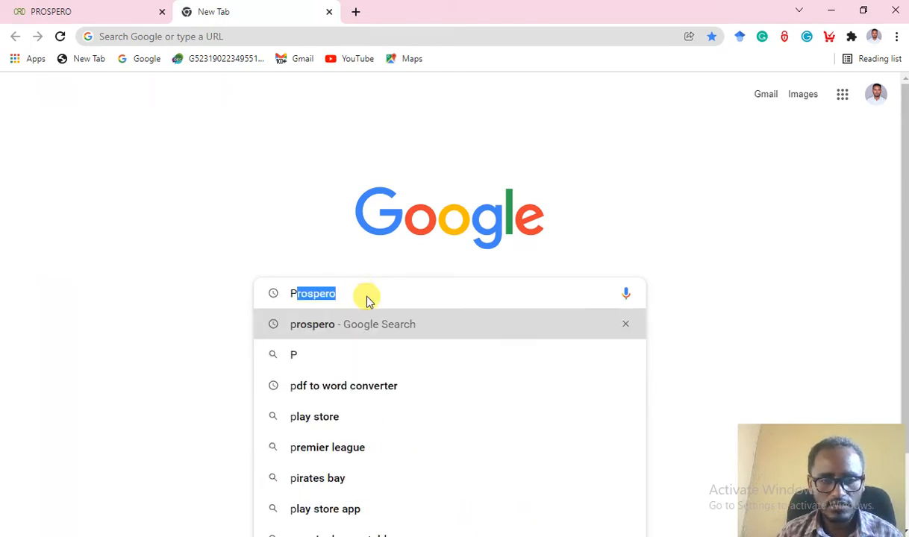
key(Return)
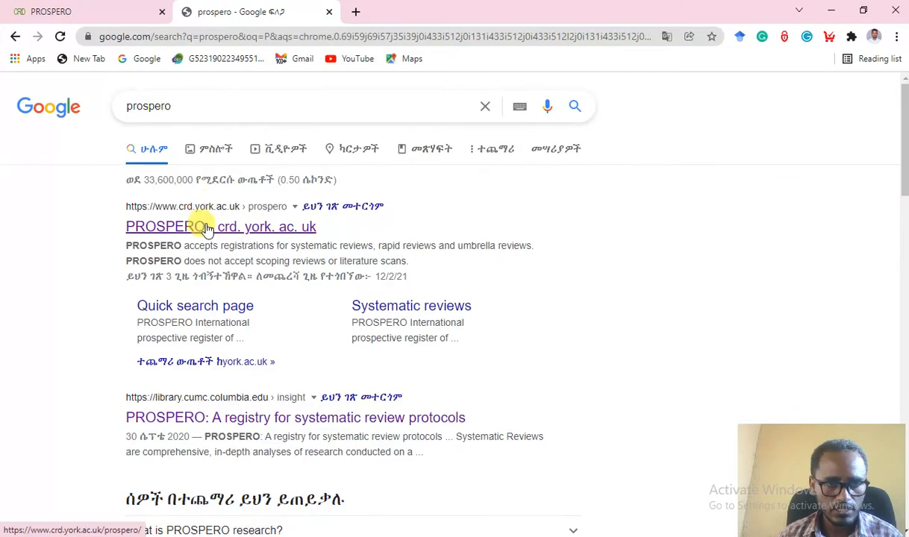
click(208, 229)
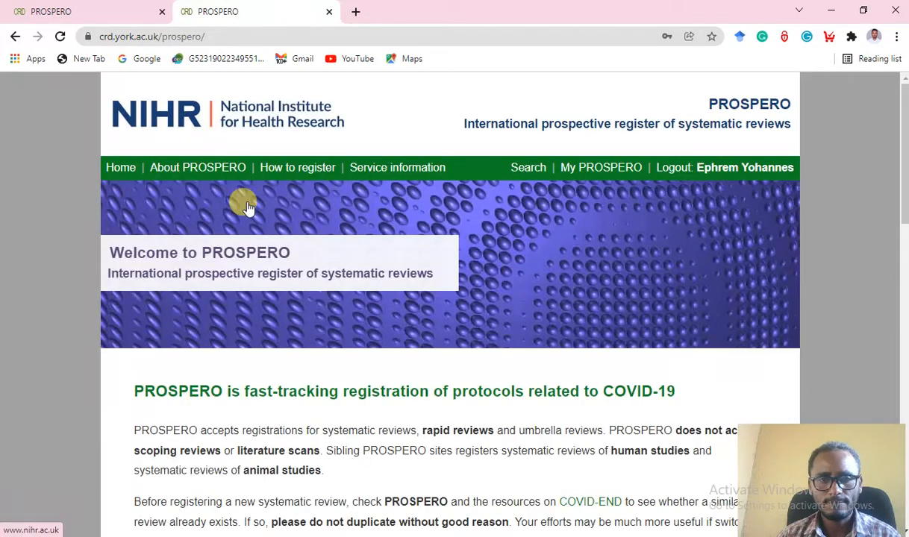
scroll(455, 244, down, 2)
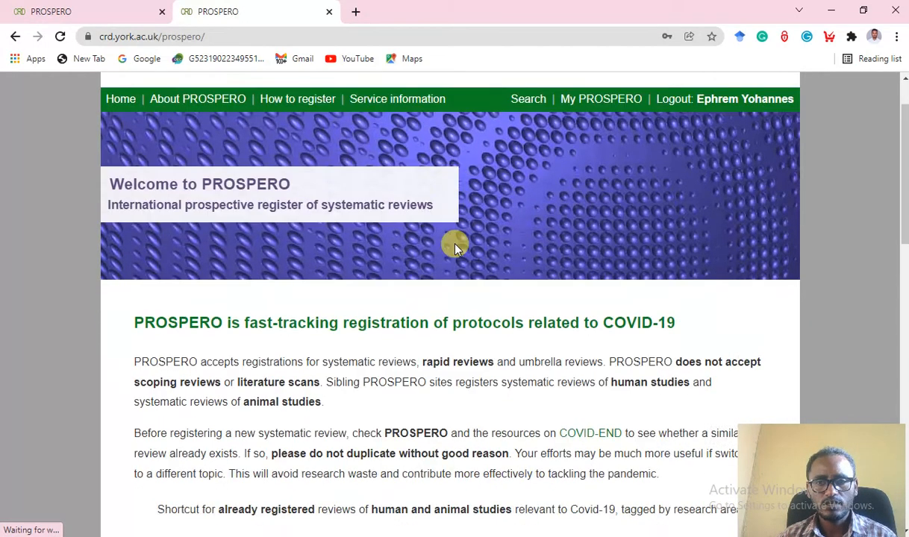
scroll(457, 246, up, 2)
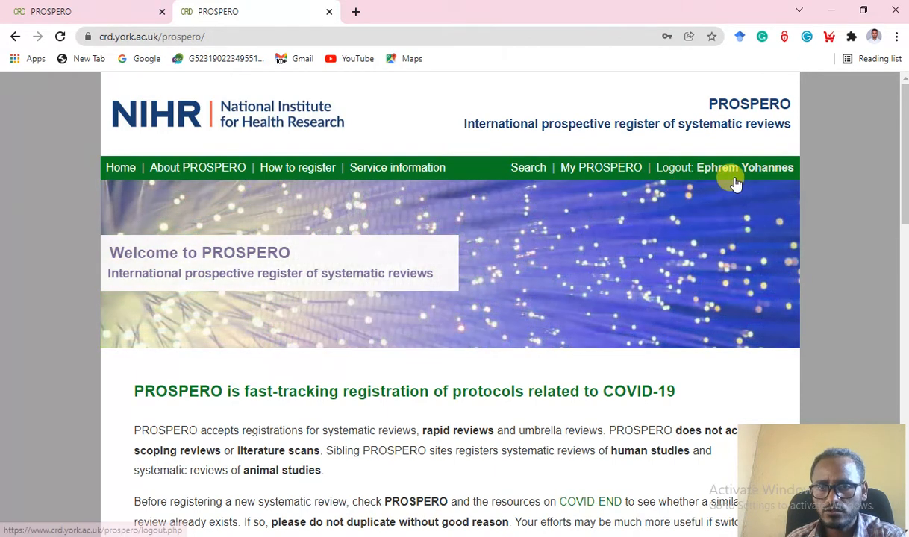
scroll(663, 216, down, 2)
scroll(663, 216, down, 6)
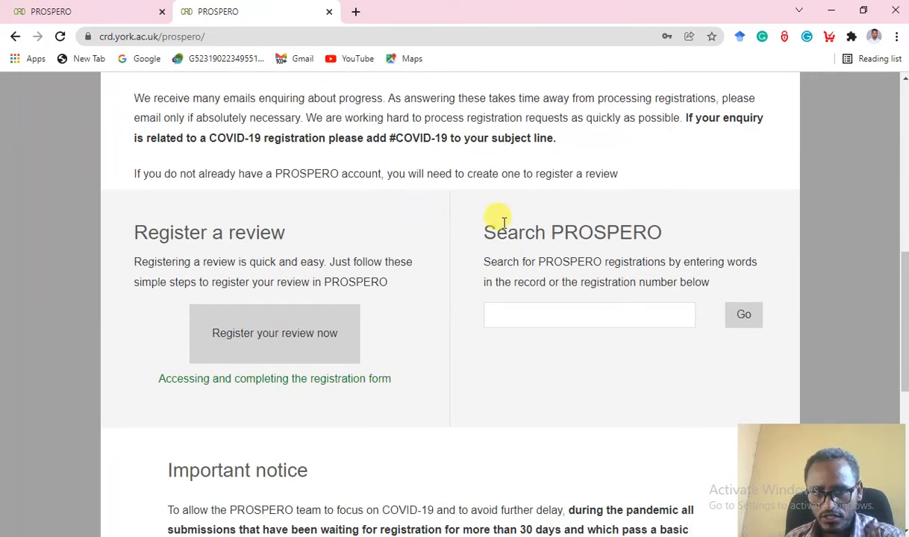
scroll(448, 231, up, 2)
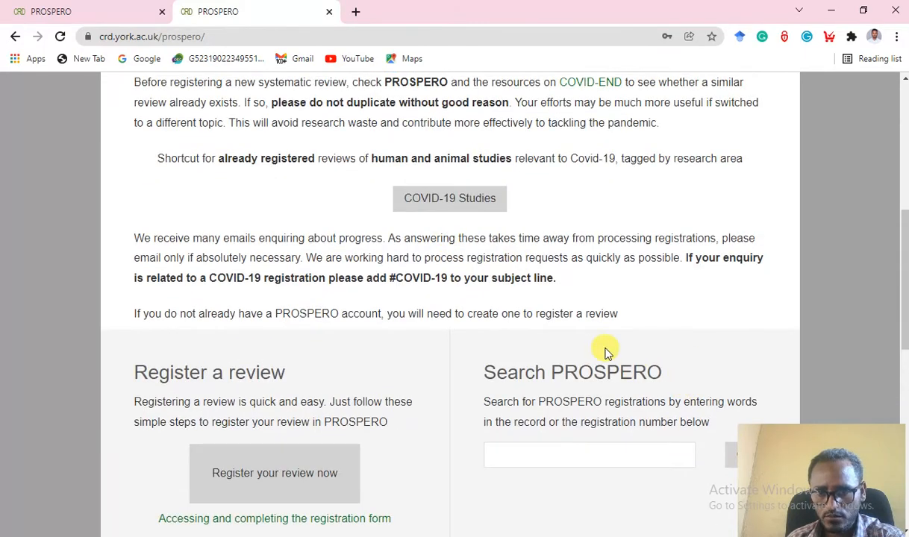
scroll(590, 341, down, 2)
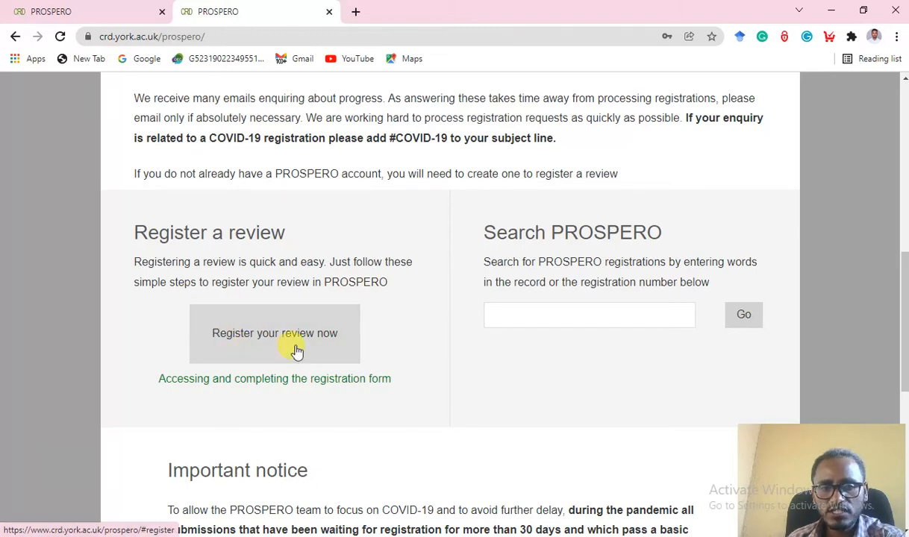
click(526, 321)
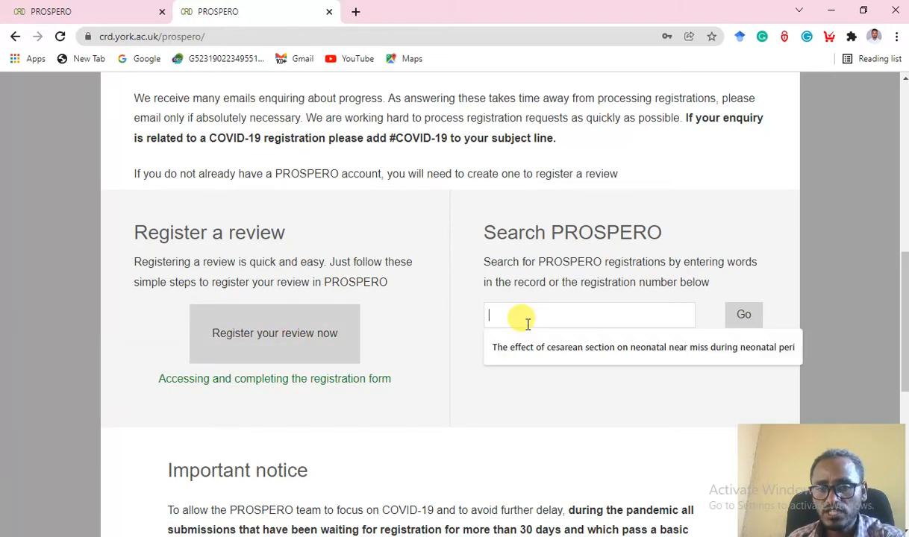
click(490, 405)
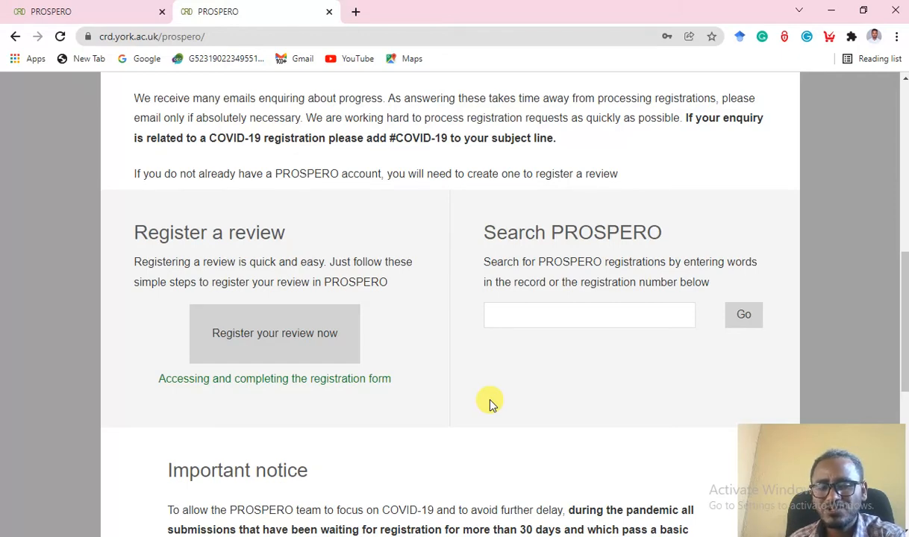
Search PROSPERO for the cesarean section neonatal near miss review title, which returns no hits.
click(538, 316)
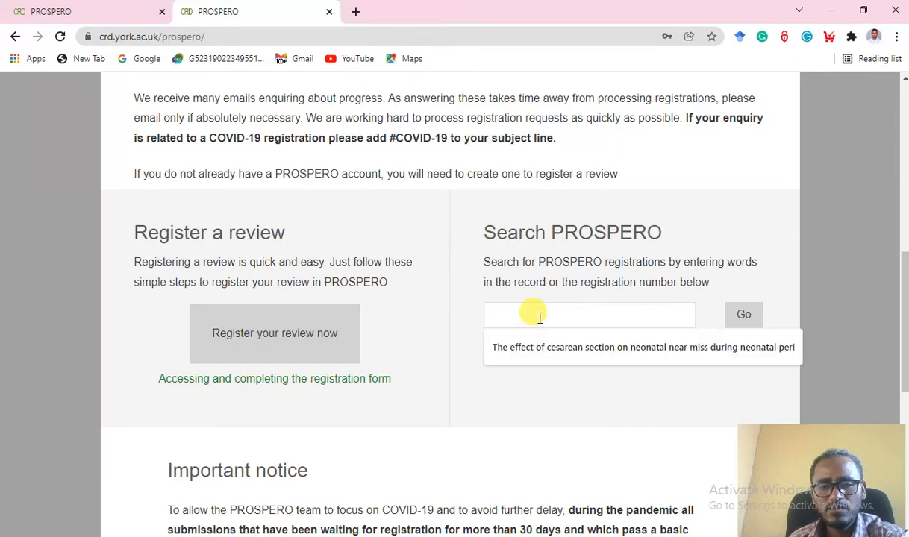
text(THE)
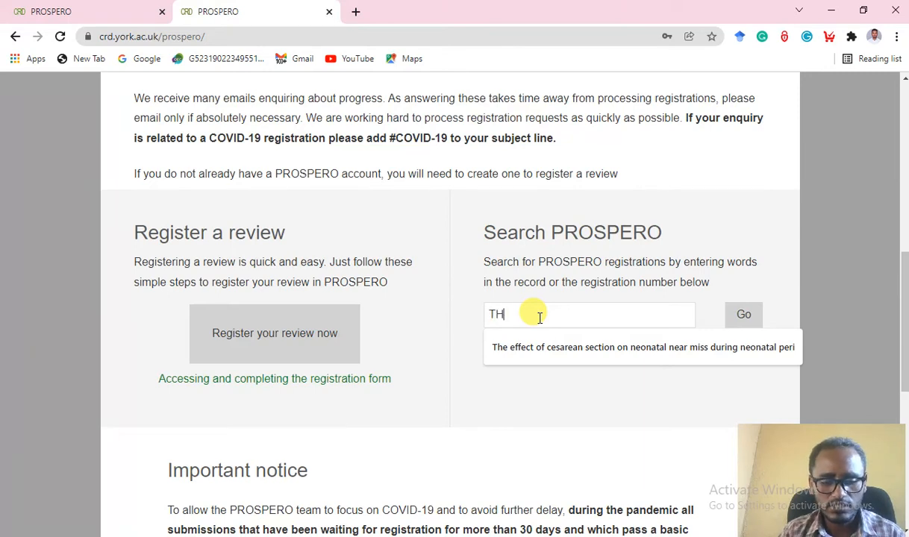
key(BackSpace)
key(BackSpace)
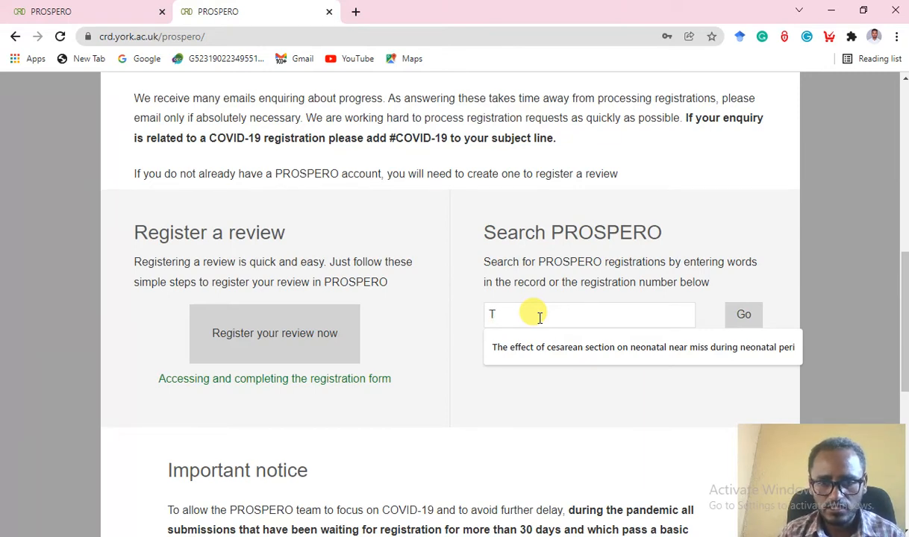
click(552, 347)
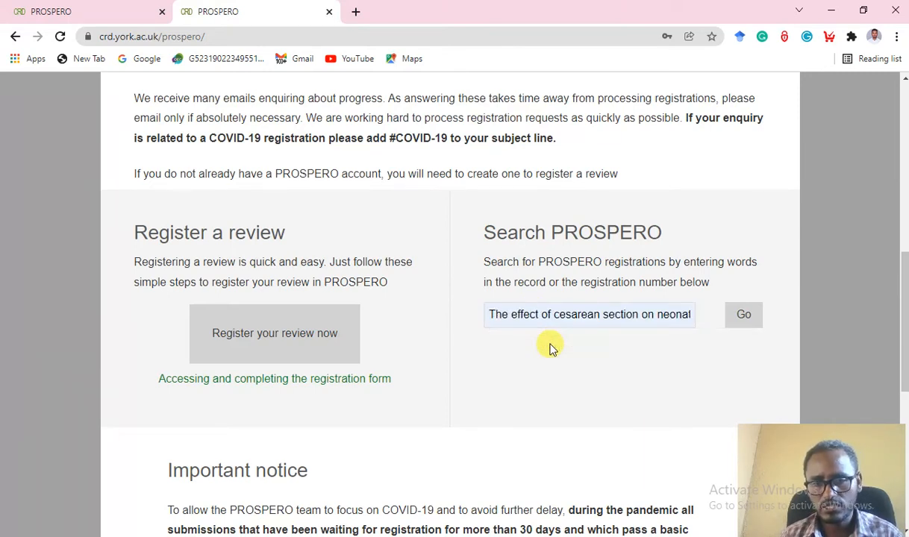
click(743, 318)
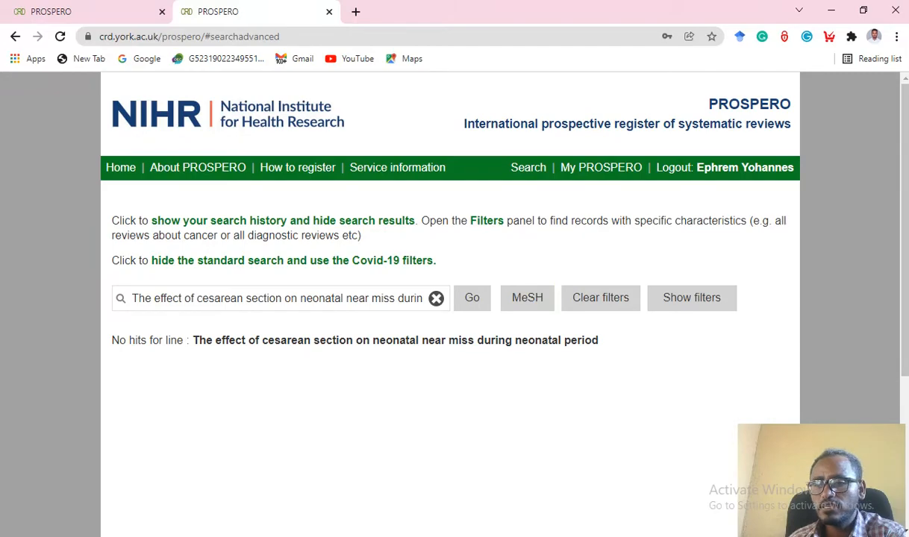
click(876, 335)
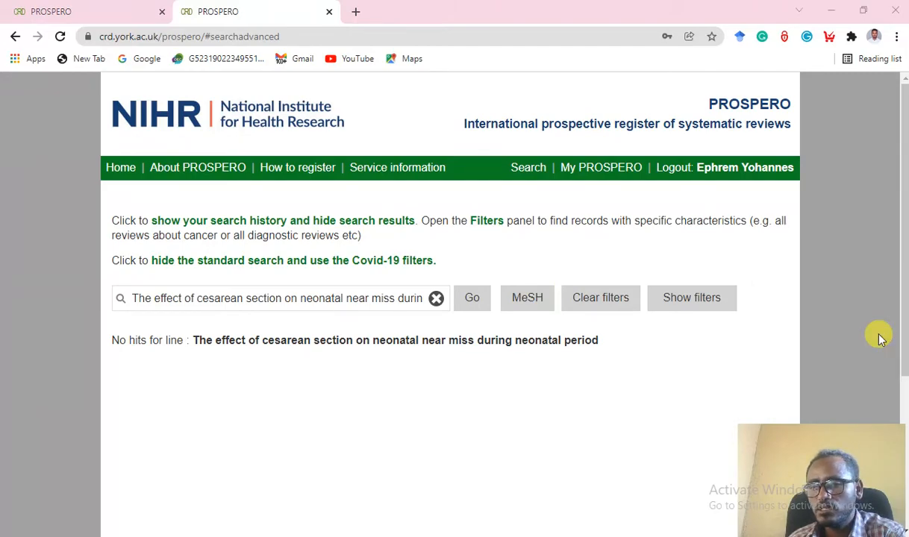
Scroll through the Word protocol to its Searches section.
scroll(495, 319, up, 20)
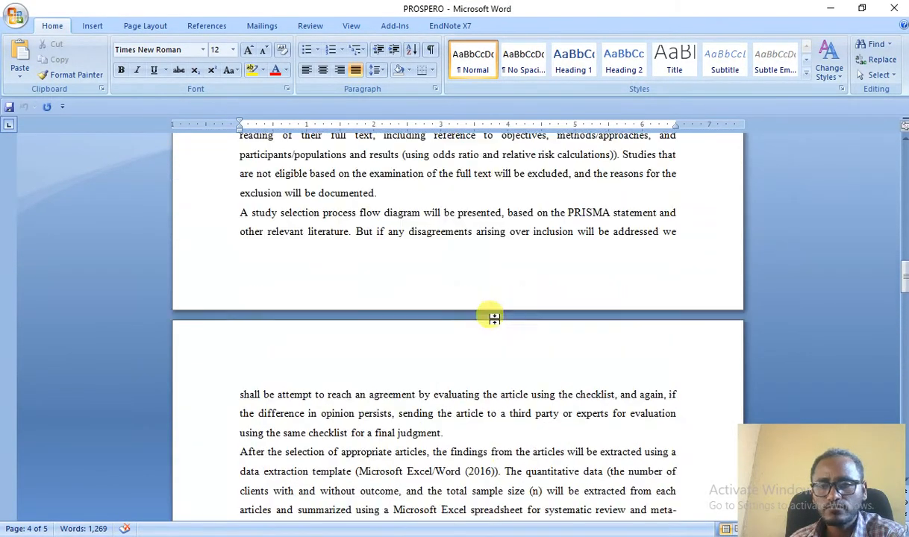
scroll(495, 318, up, 20)
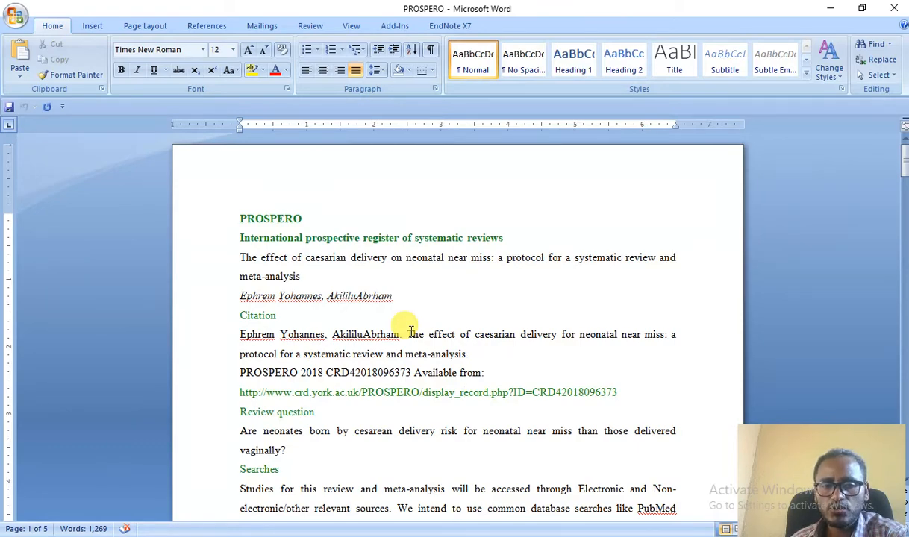
scroll(411, 331, down, 1)
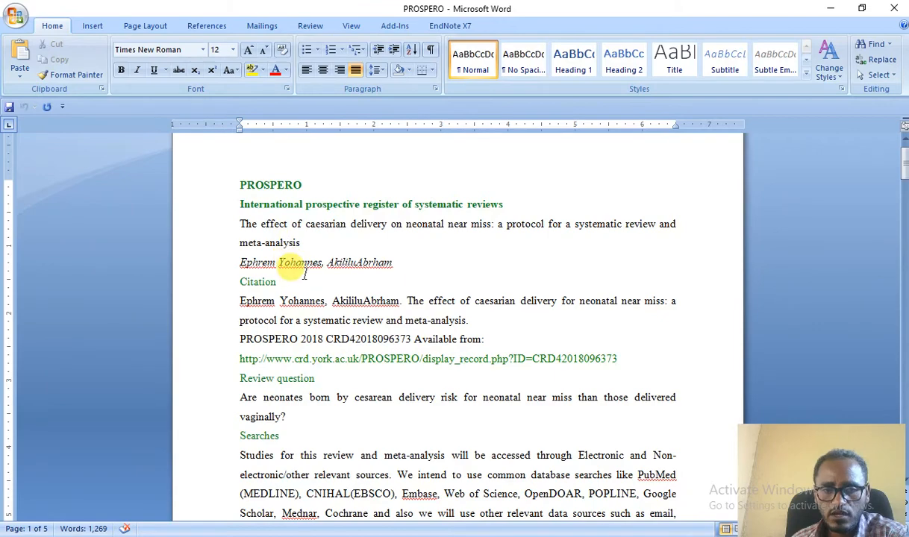
scroll(304, 279, down, 1)
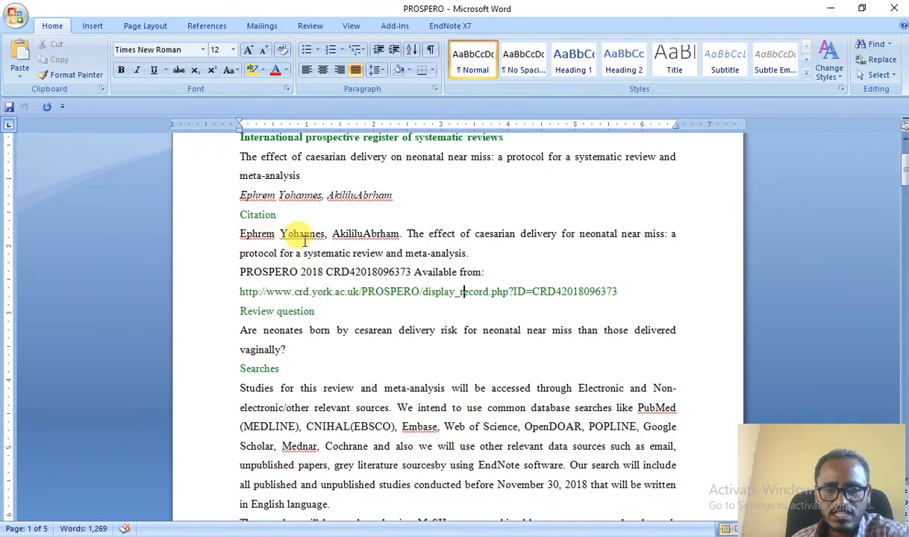
scroll(294, 313, down, 1)
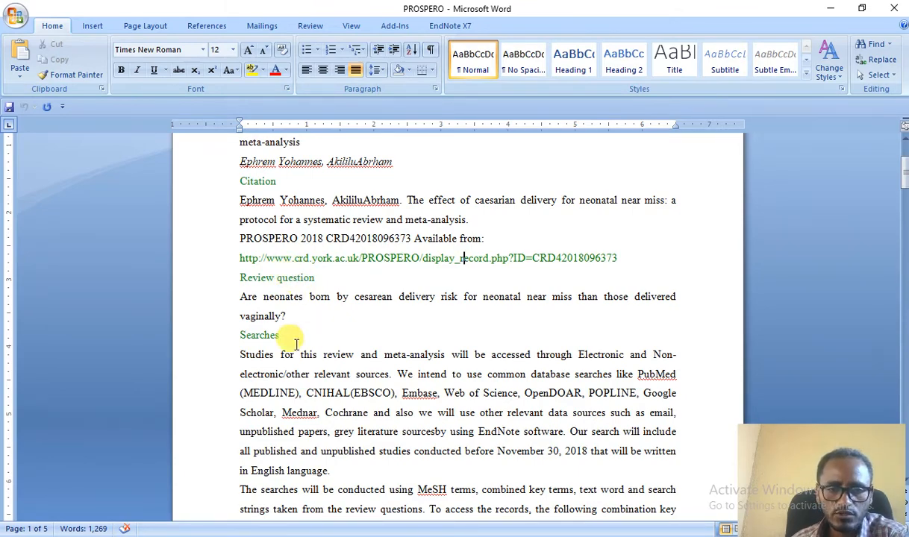
drag(279, 336, 240, 335)
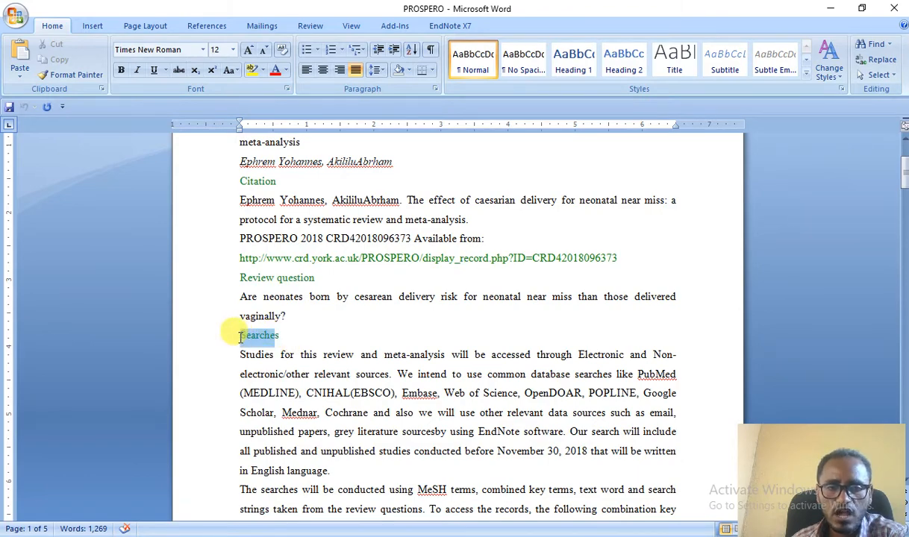
click(306, 358)
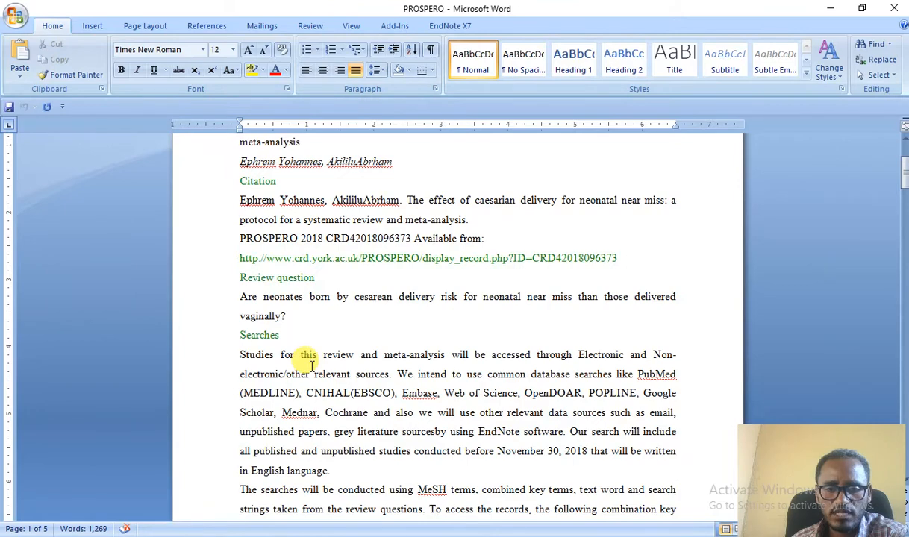
Read the remaining protocol sections through Funding, Conflicts, Language and Stage of review.
scroll(311, 363, down, 4)
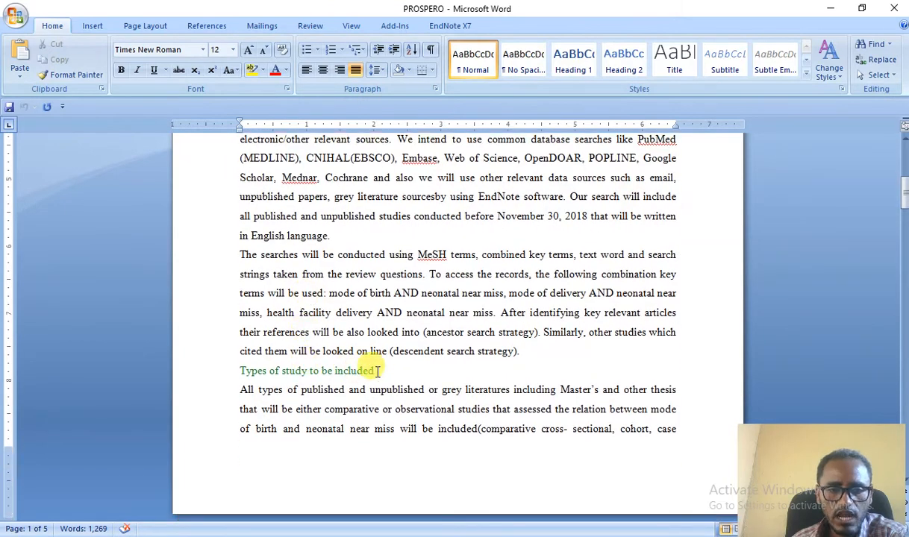
scroll(378, 374, down, 3)
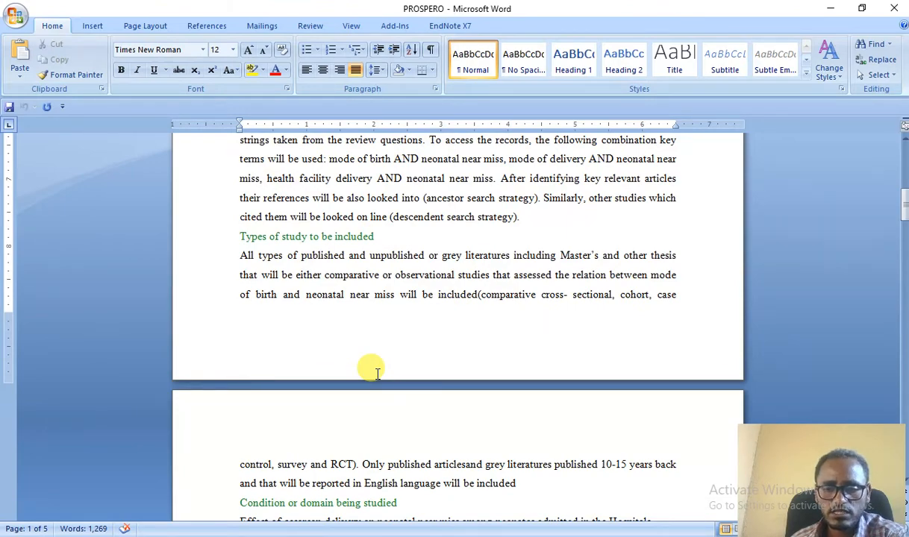
scroll(378, 373, down, 2)
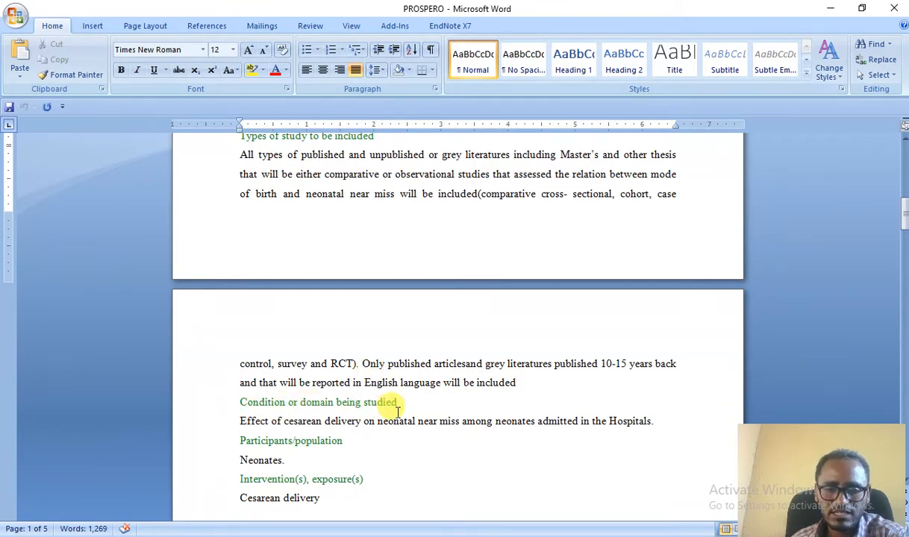
scroll(388, 408, down, 1)
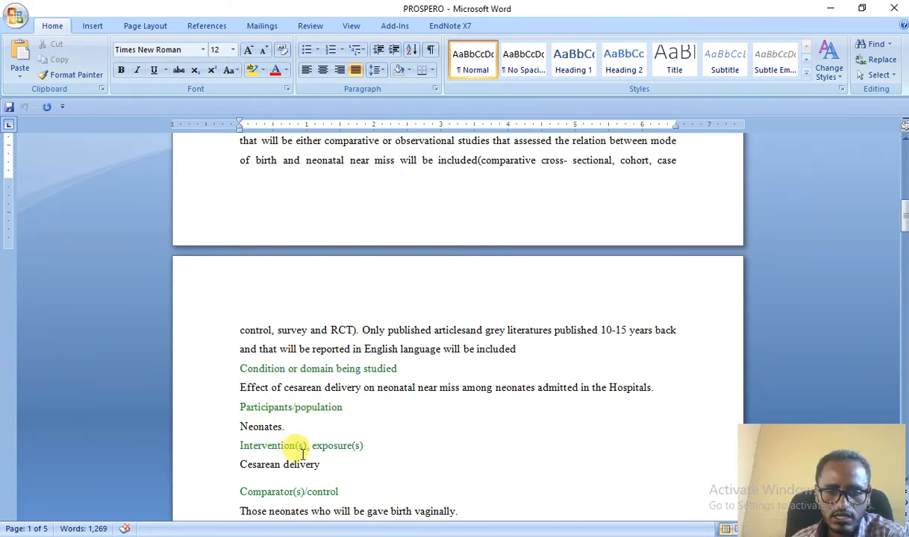
scroll(295, 446, down, 3)
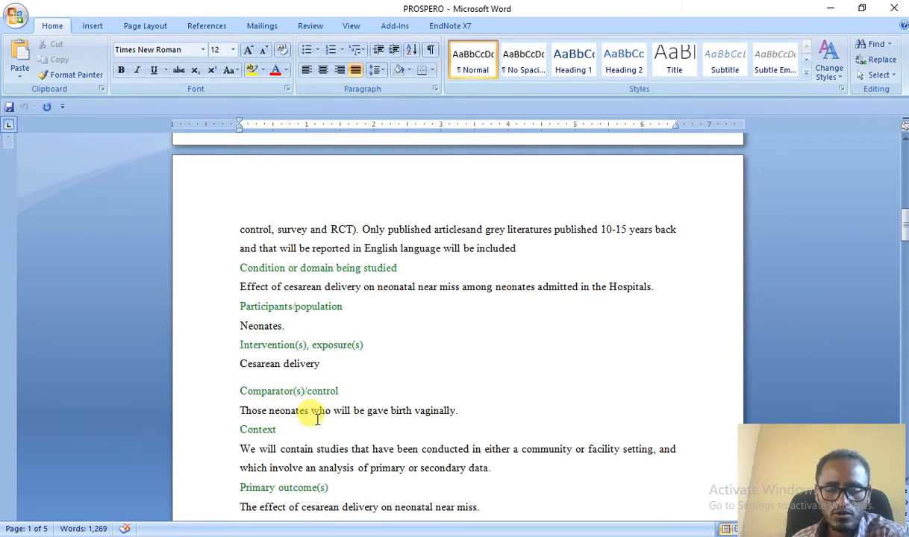
scroll(317, 420, down, 2)
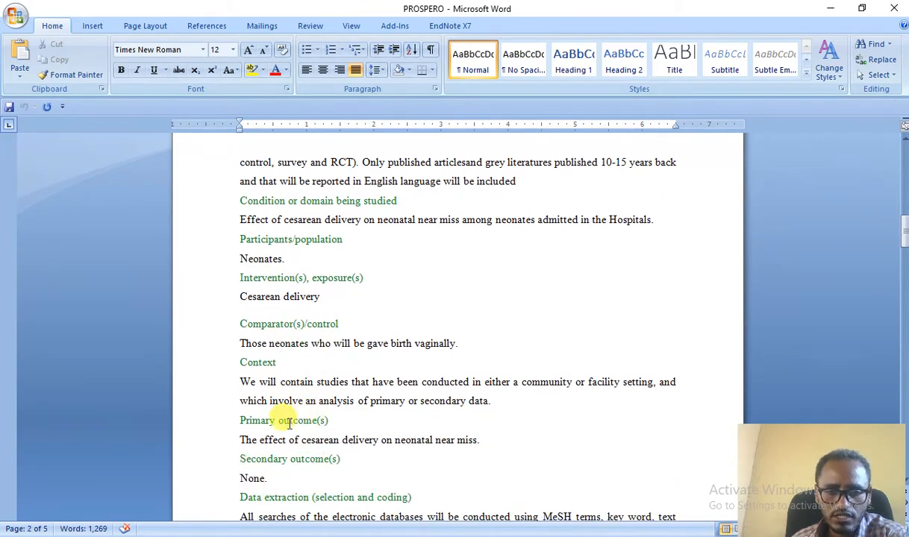
scroll(321, 459, down, 2)
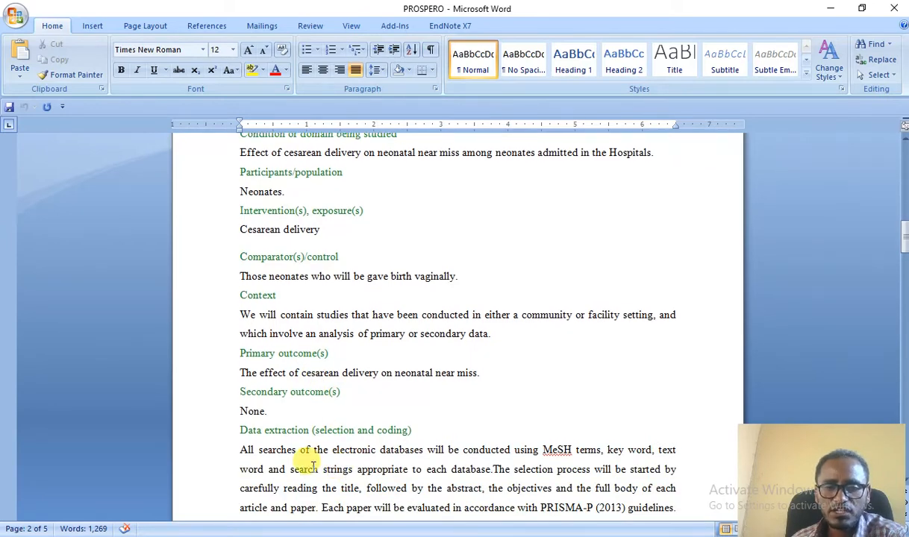
scroll(409, 433, down, 5)
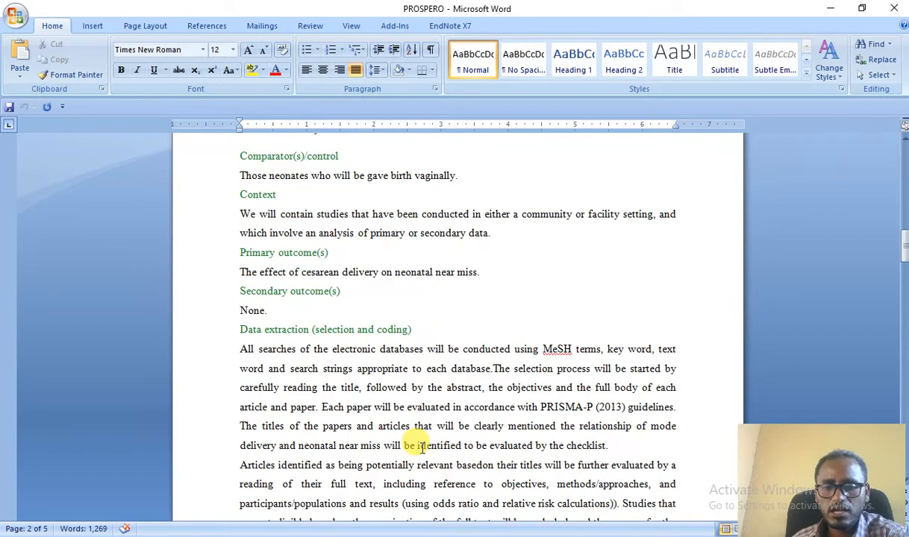
scroll(421, 448, down, 15)
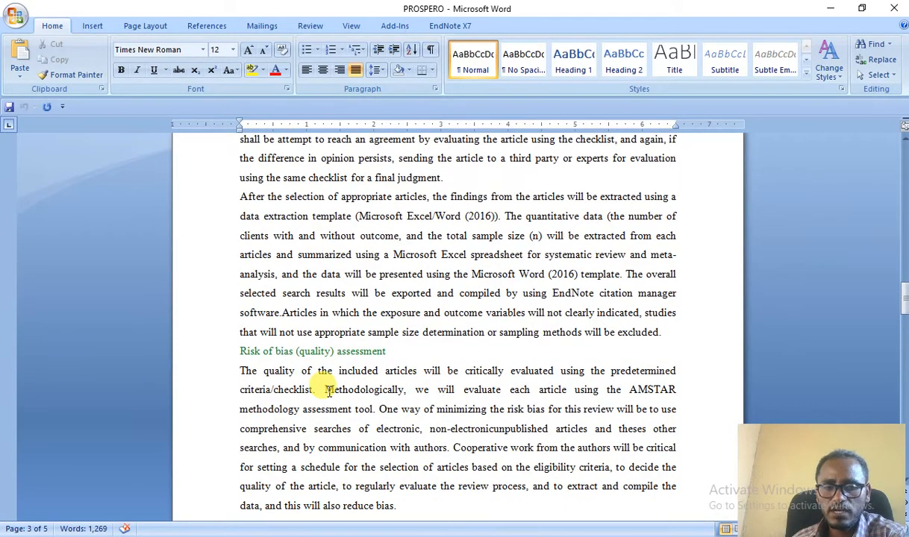
scroll(328, 388, down, 5)
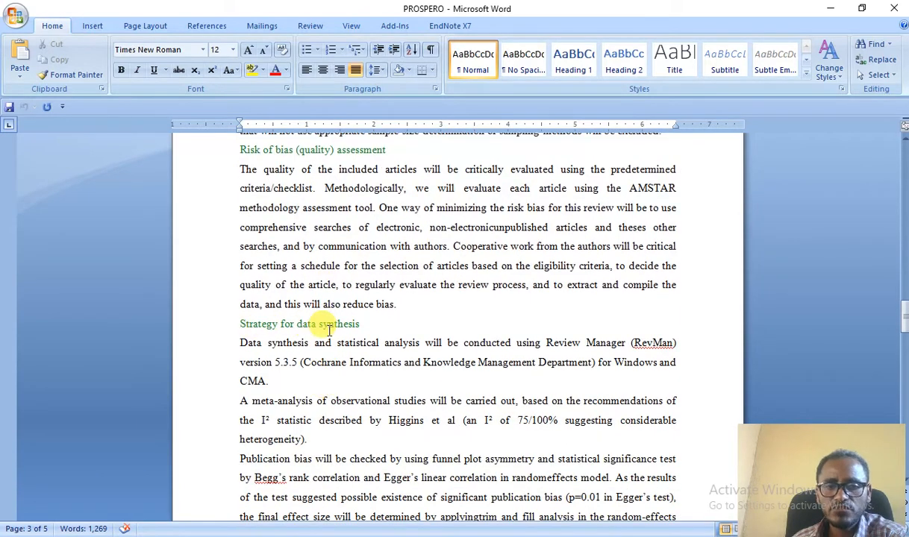
scroll(326, 396, down, 10)
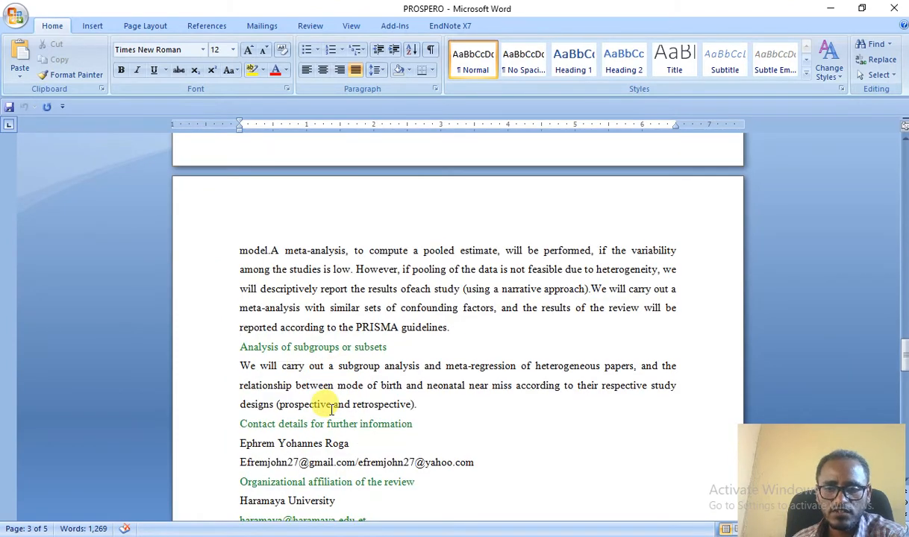
scroll(331, 409, down, 8)
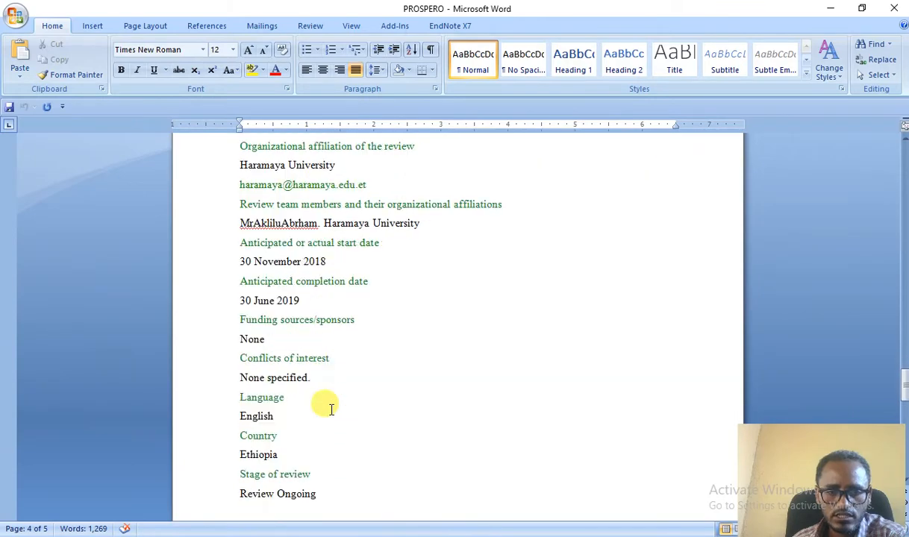
scroll(330, 409, down, 6)
scroll(330, 408, up, 3)
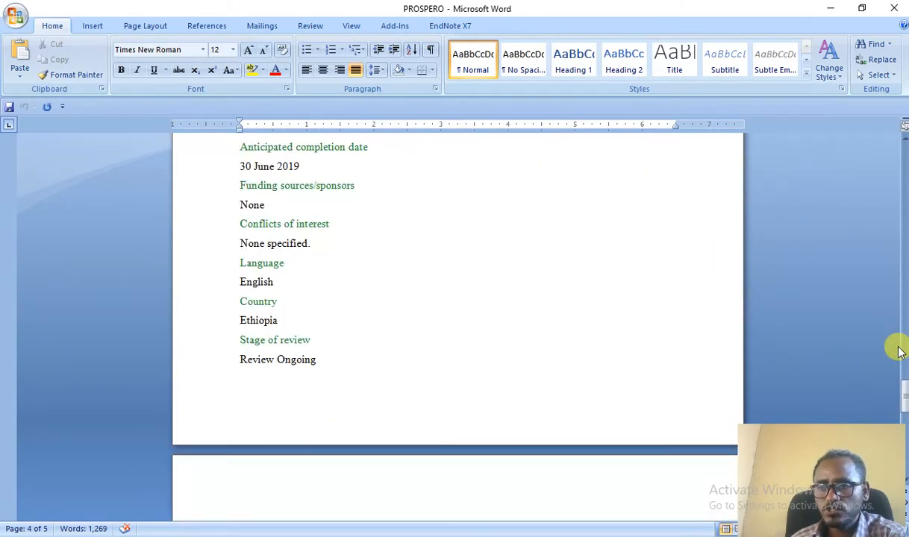
Return to the PROSPERO search page in Chrome showing no hits for the title.
key(alt+Tab)
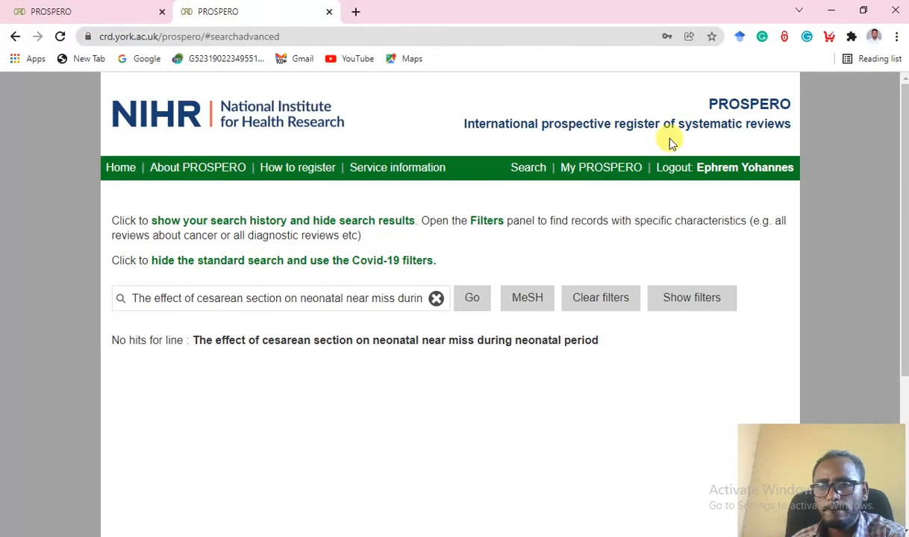
scroll(416, 331, down, 2)
scroll(410, 317, up, 1)
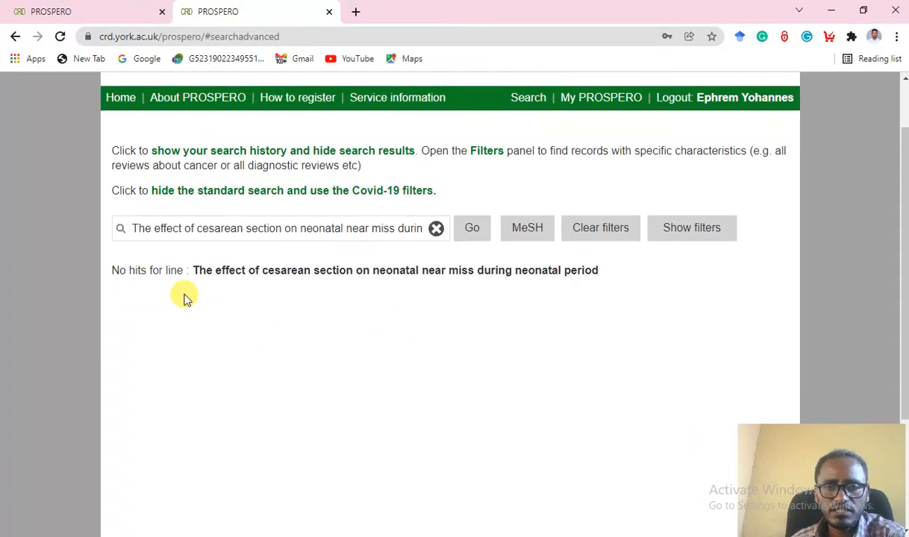
scroll(185, 298, up, 1)
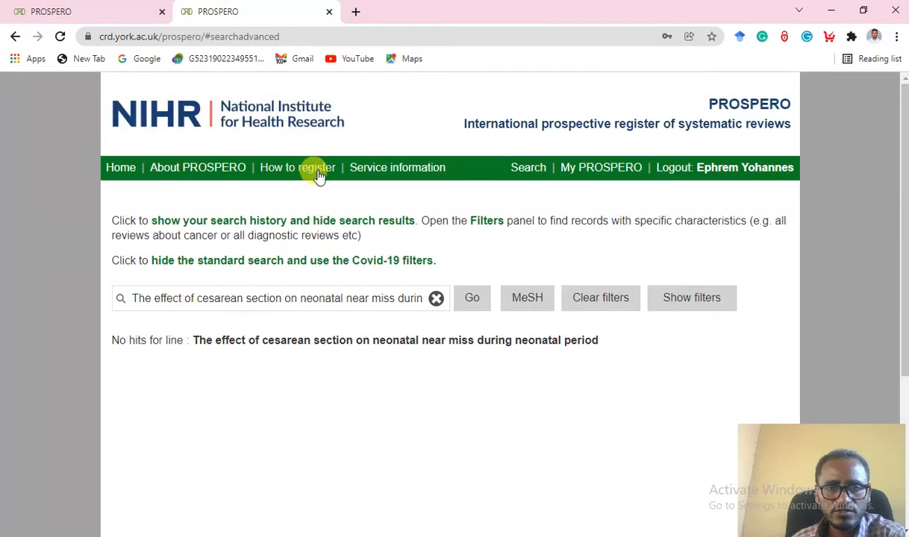
Go from the PROSPERO home page to the review registration page.
click(122, 169)
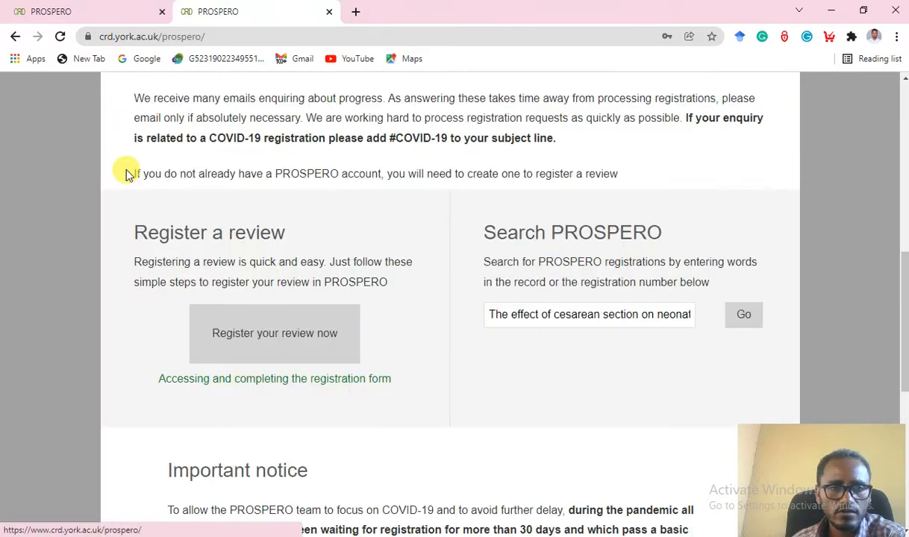
click(278, 347)
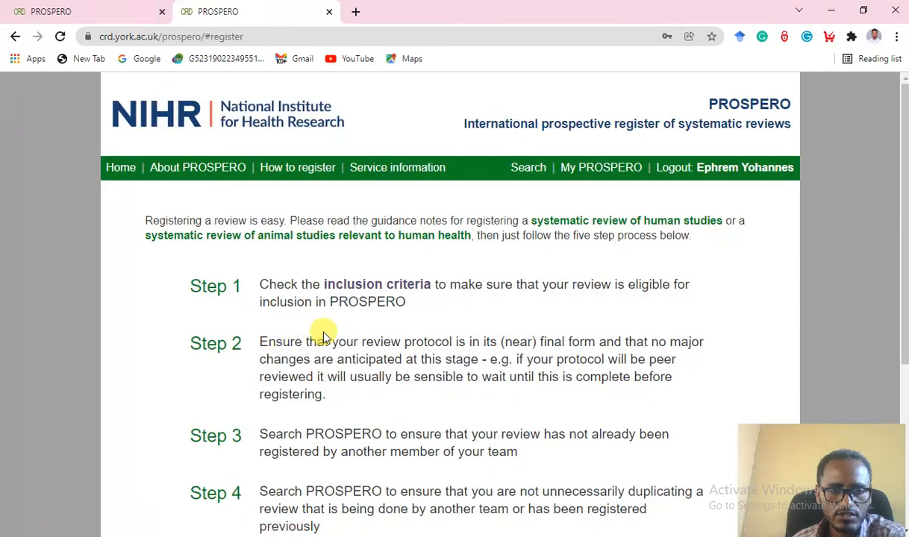
scroll(322, 336, down, 2)
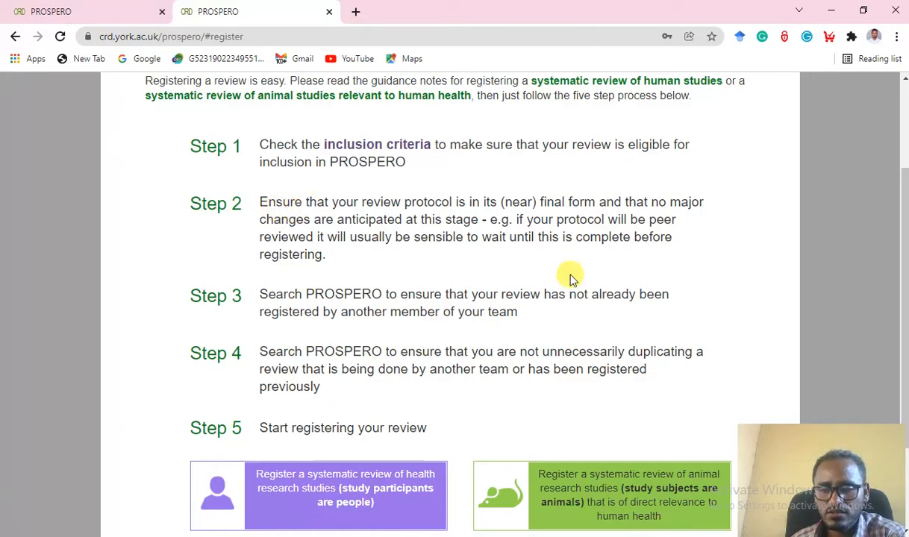
After checking the Word protocol, choose to register a systematic review of human health studies.
mouse_move(906, 332)
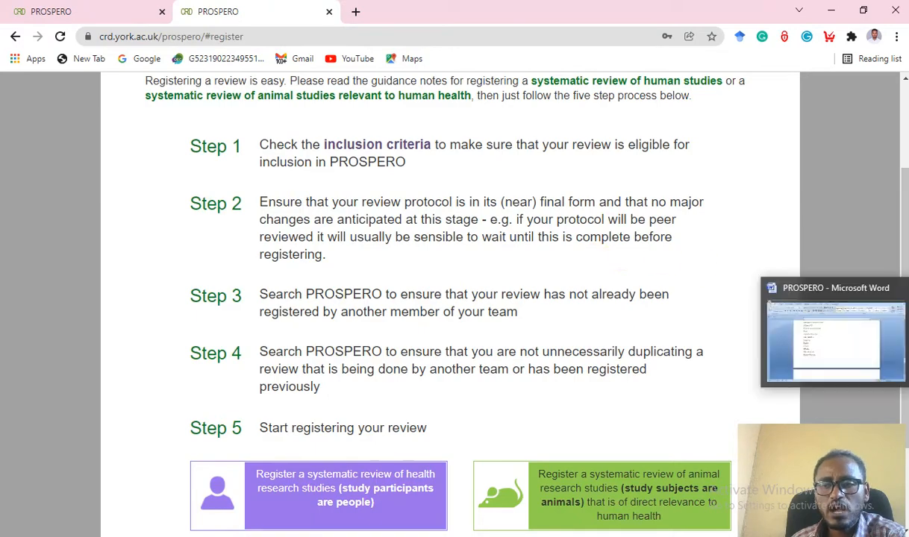
click(866, 326)
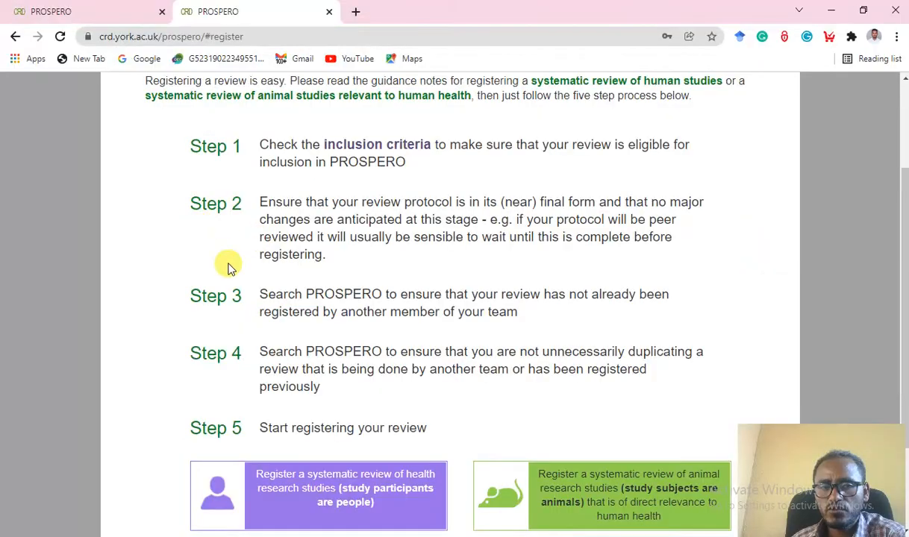
scroll(312, 338, down, 1)
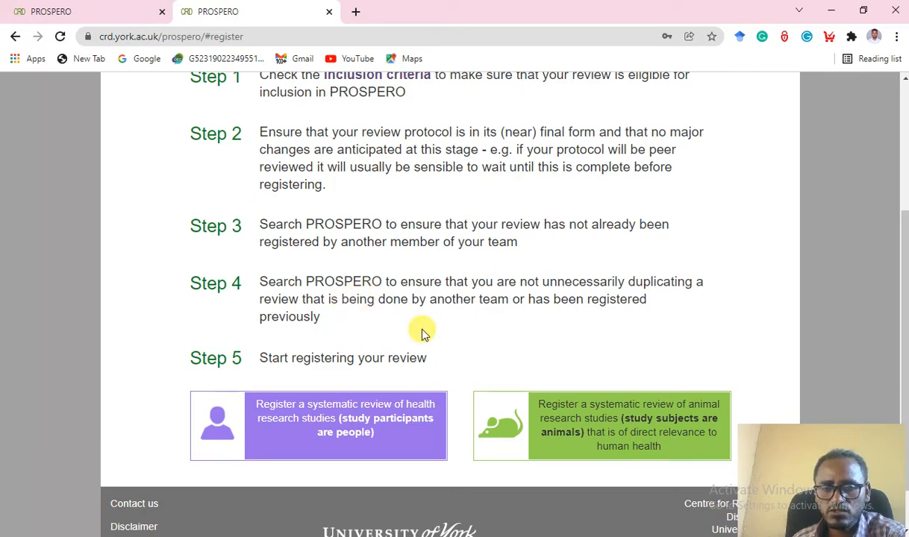
scroll(388, 347, down, 1)
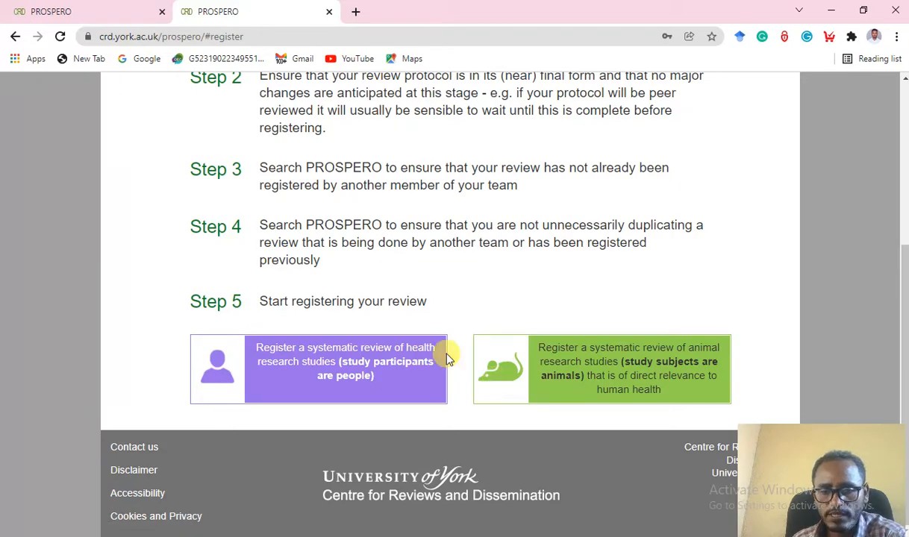
click(313, 381)
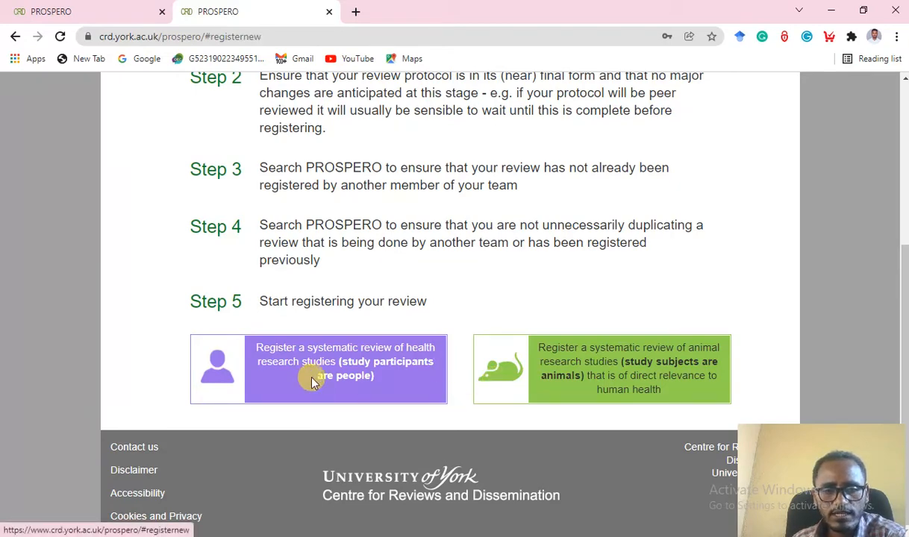
Answer YES to submitting in English and NO to being a scoping review.
scroll(459, 356, down, 1)
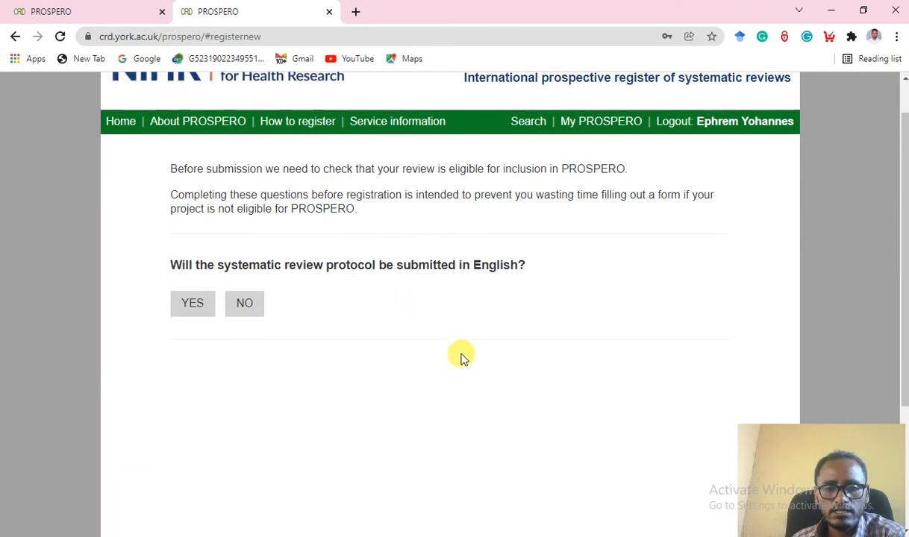
scroll(458, 357, up, 1)
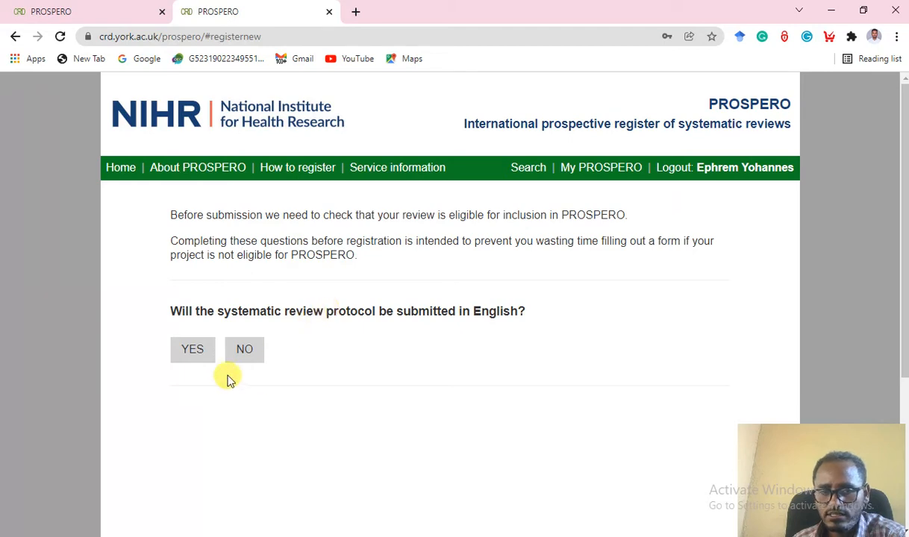
click(202, 351)
scroll(357, 360, down, 1)
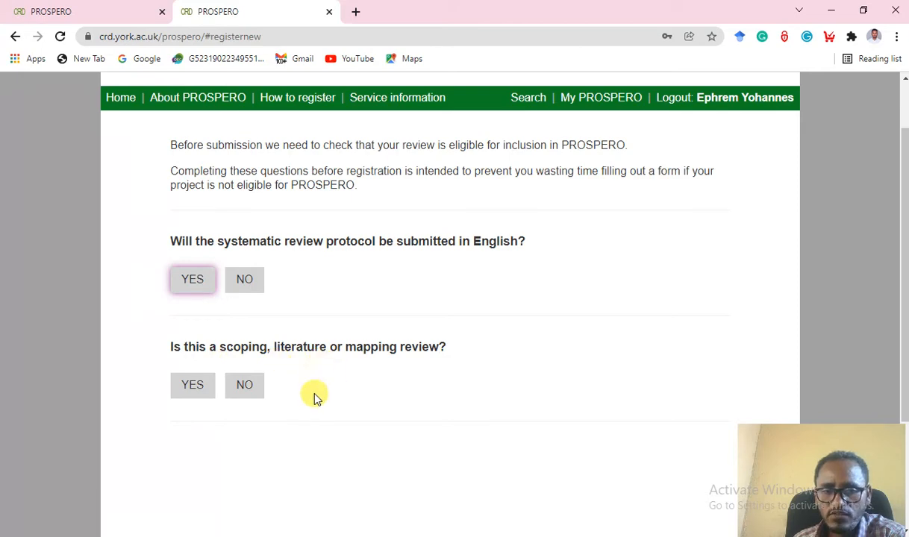
click(195, 386)
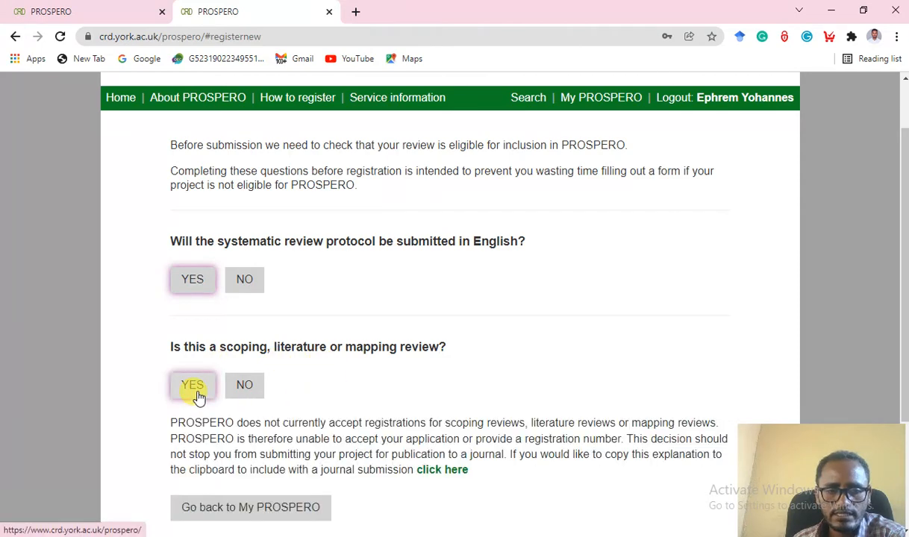
scroll(463, 370, down, 2)
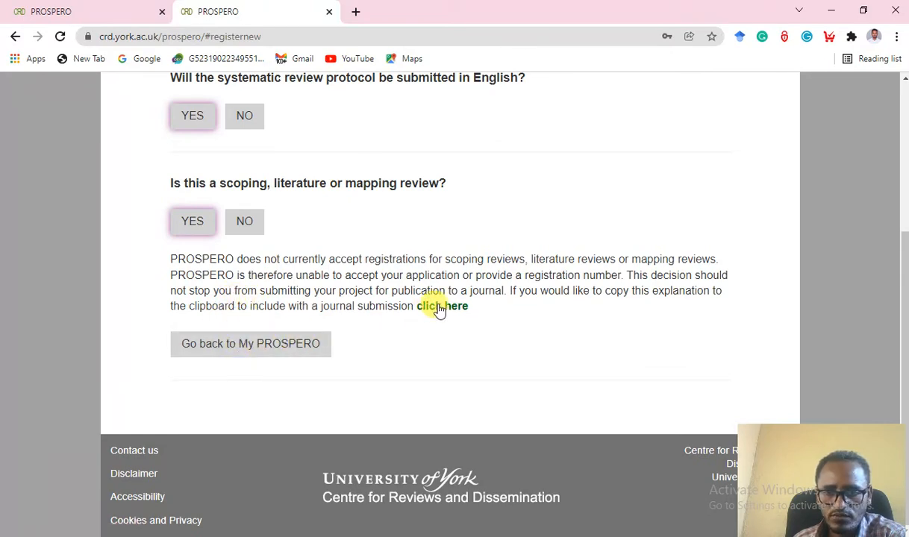
scroll(234, 243, up, 1)
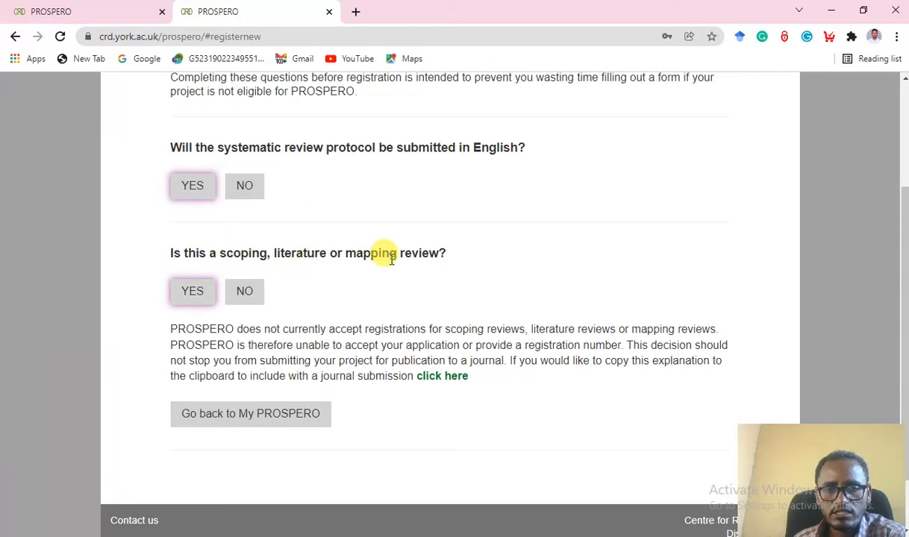
click(247, 297)
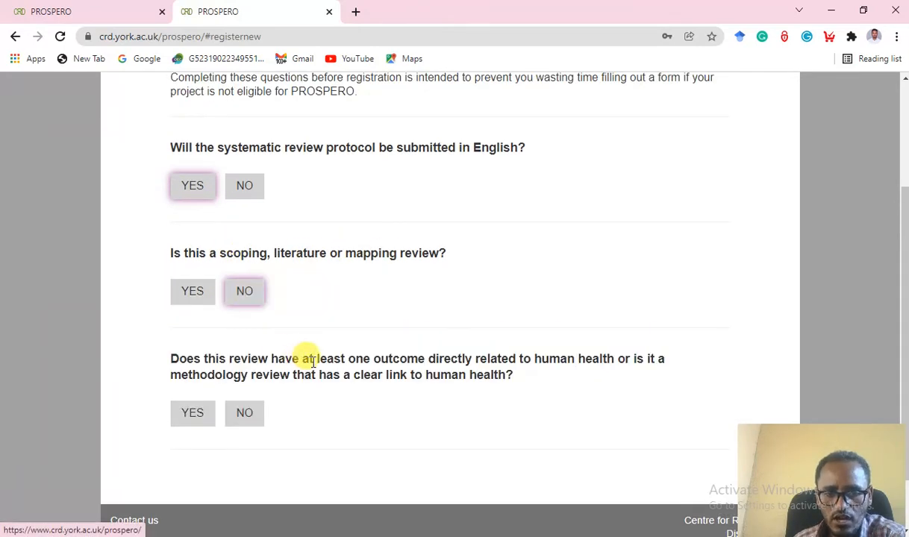
Answer YES to a human health outcome, NO to Cochrane, and NO to mini/training review.
scroll(388, 356, down, 1)
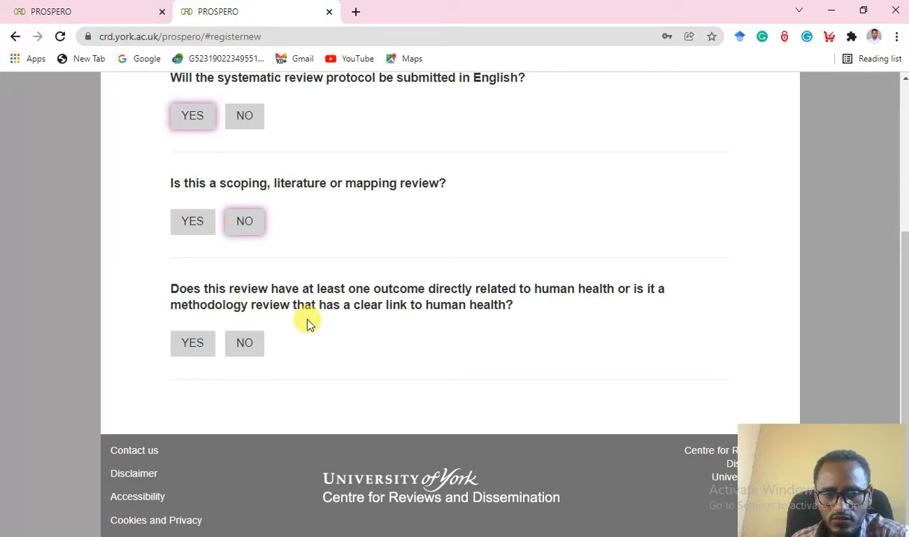
click(203, 340)
scroll(479, 357, down, 1)
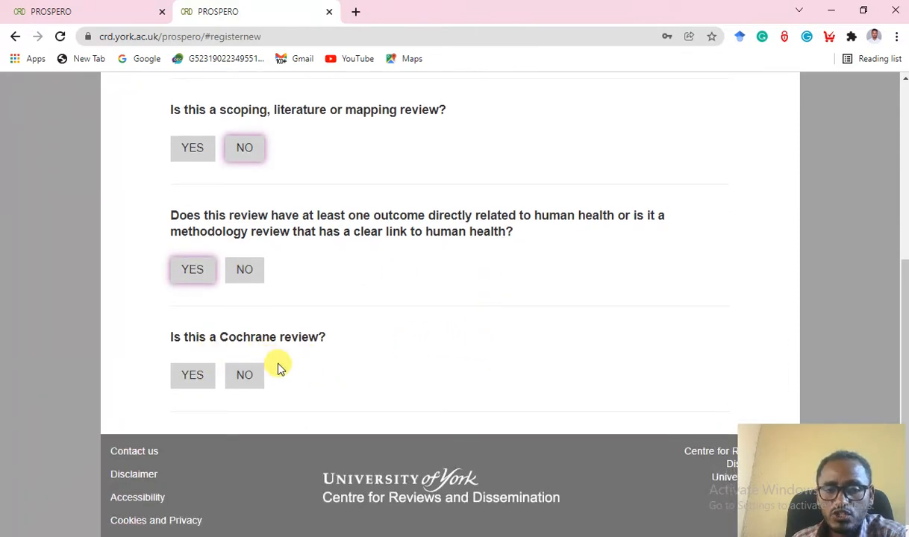
click(248, 379)
scroll(418, 358, down, 3)
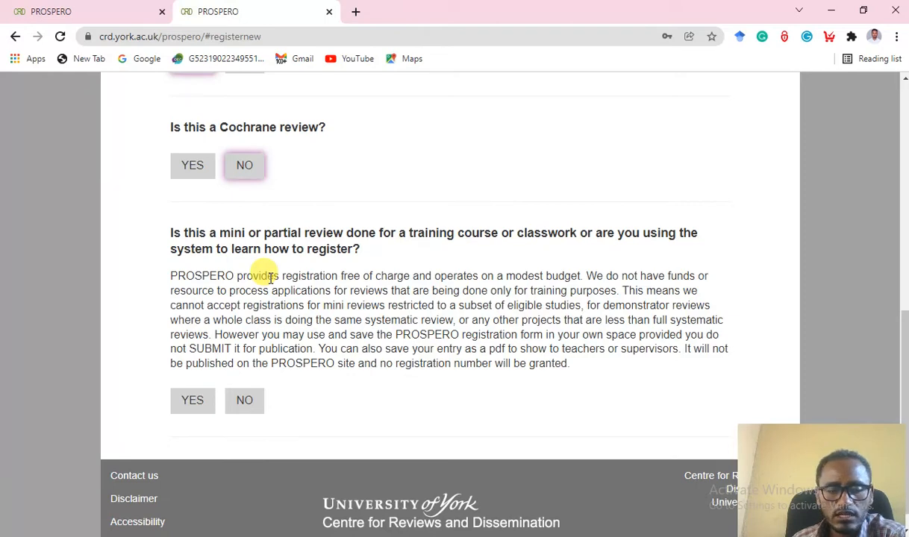
scroll(284, 305, down, 1)
click(247, 373)
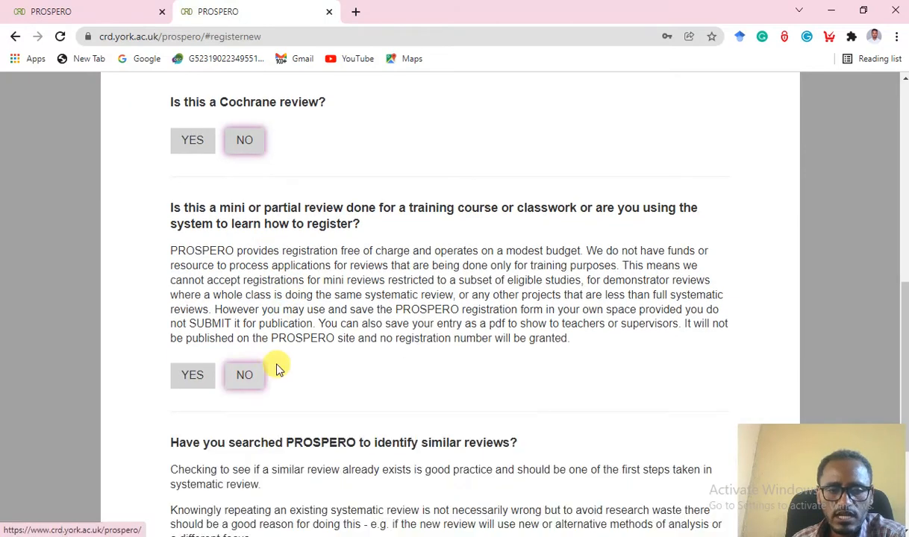
Answer YES to having searched PROSPERO for similar reviews, correcting an initial NO.
scroll(277, 367, down, 2)
scroll(416, 340, down, 1)
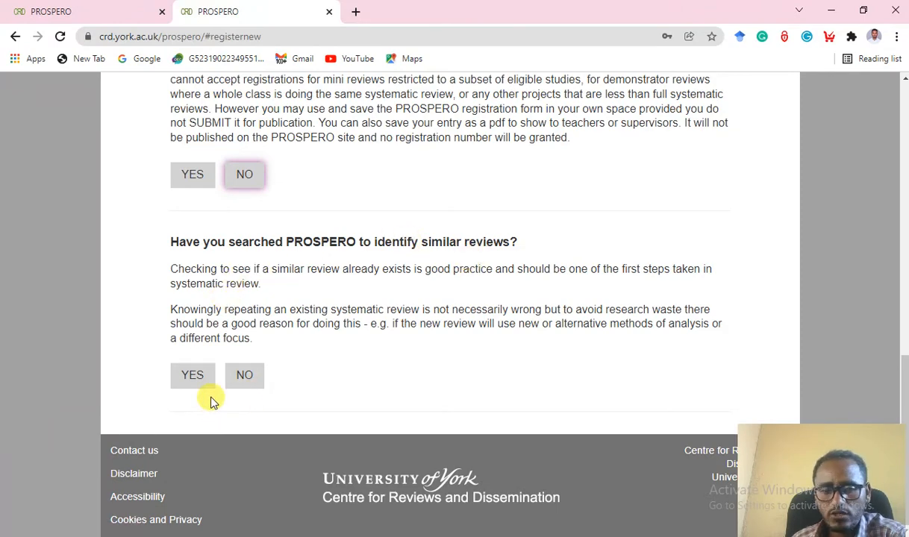
click(244, 377)
scroll(375, 396, down, 1)
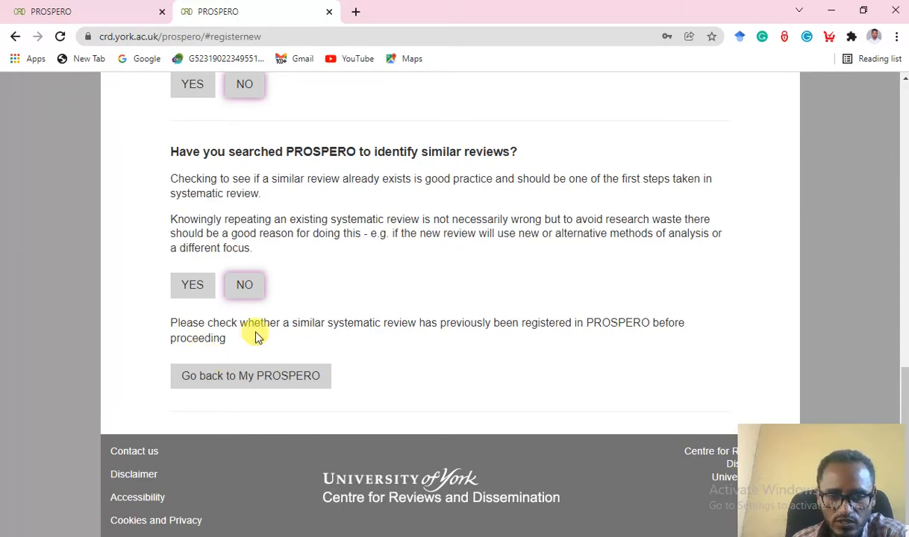
click(193, 295)
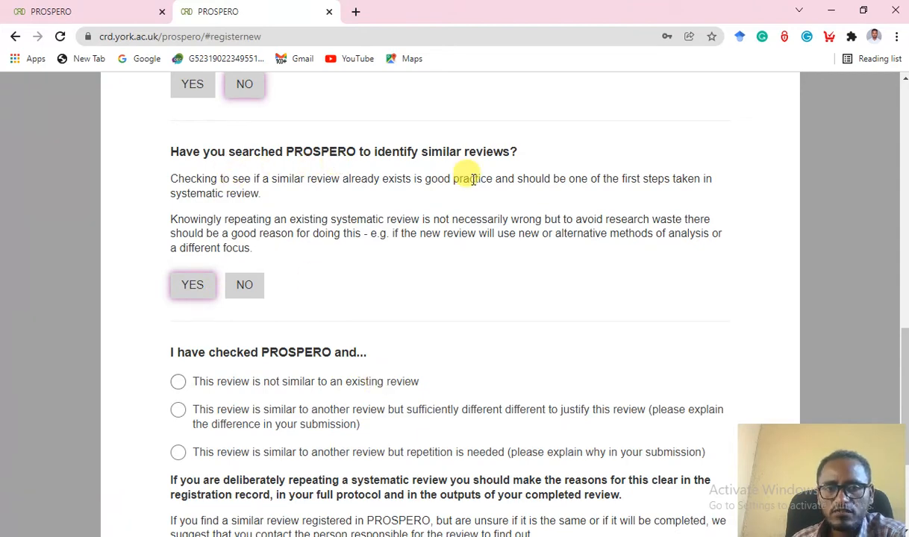
scroll(478, 200, down, 2)
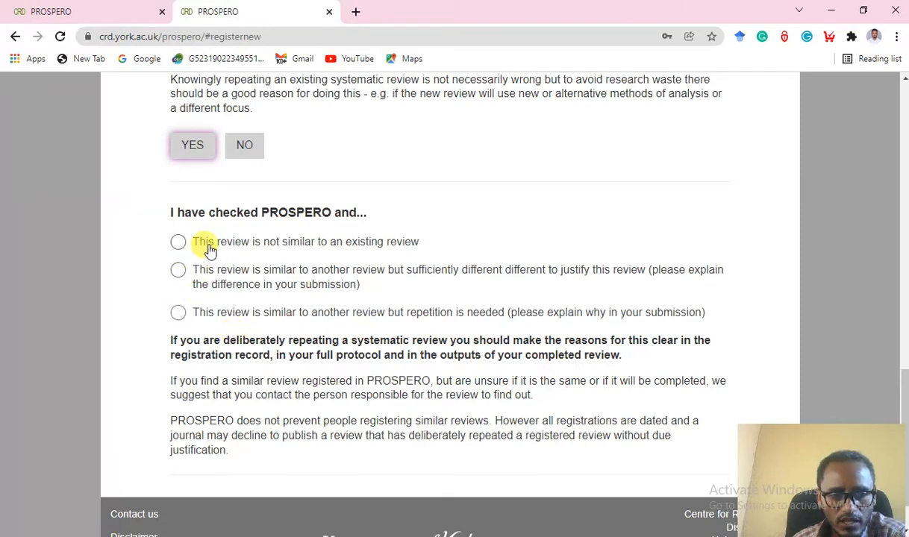
Select 'not similar to an existing review' and answer YES to protocol, multiple reviewers and publishing.
click(182, 243)
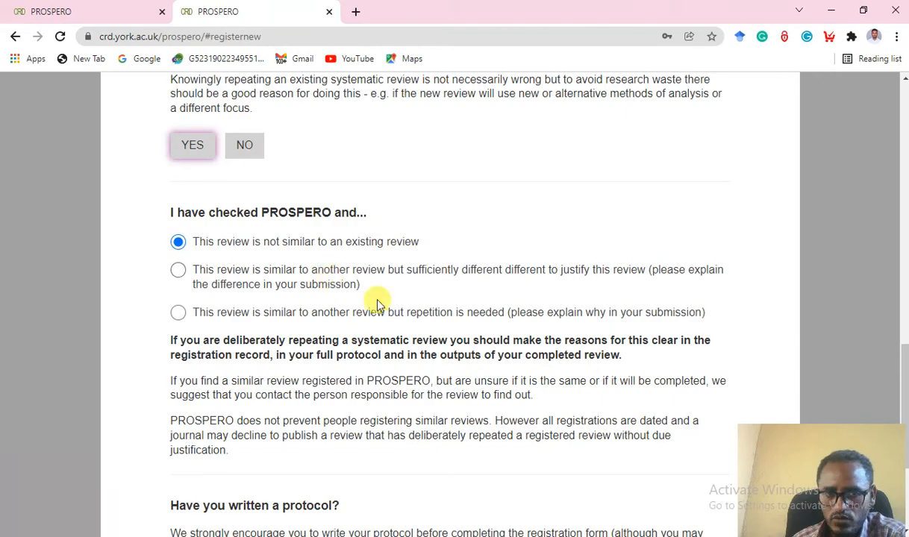
scroll(381, 310, down, 2)
scroll(387, 319, down, 1)
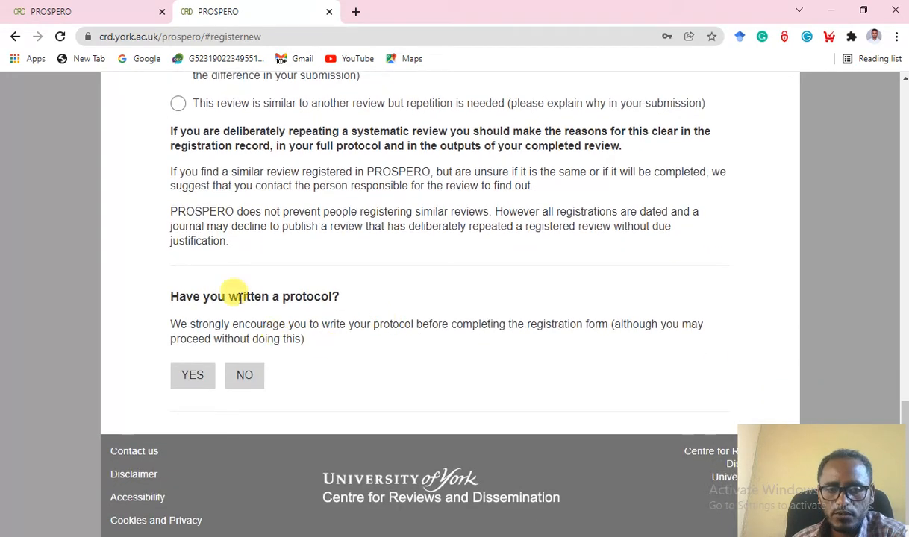
click(202, 377)
scroll(377, 377, down, 2)
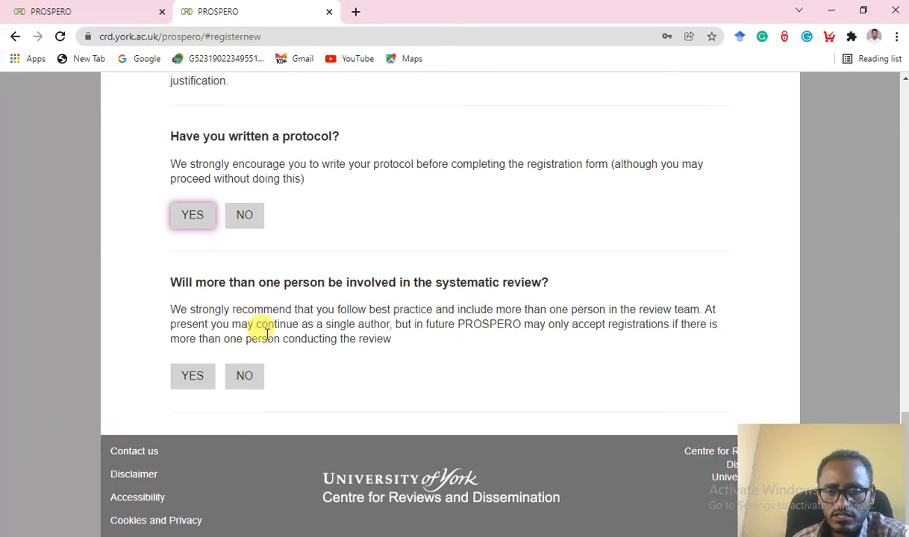
click(194, 377)
scroll(340, 377, down, 3)
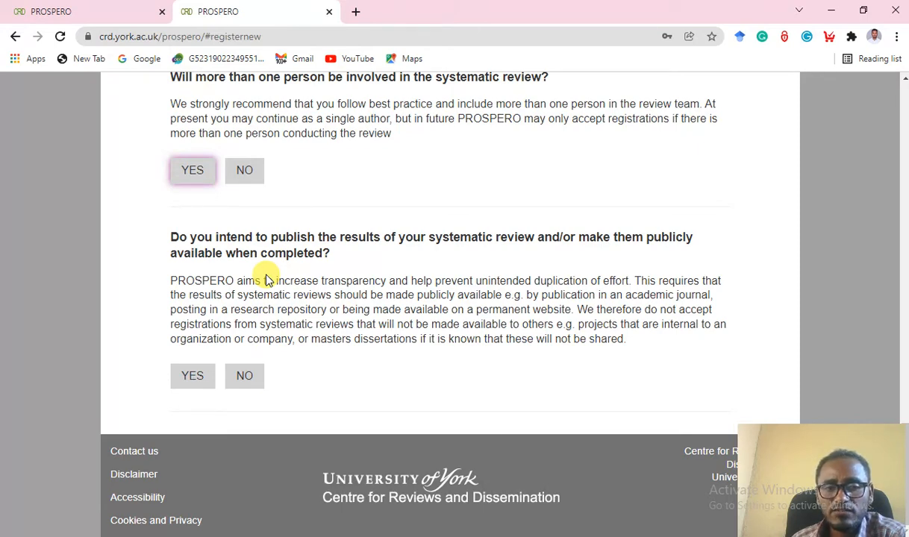
click(192, 376)
scroll(379, 375, down, 2)
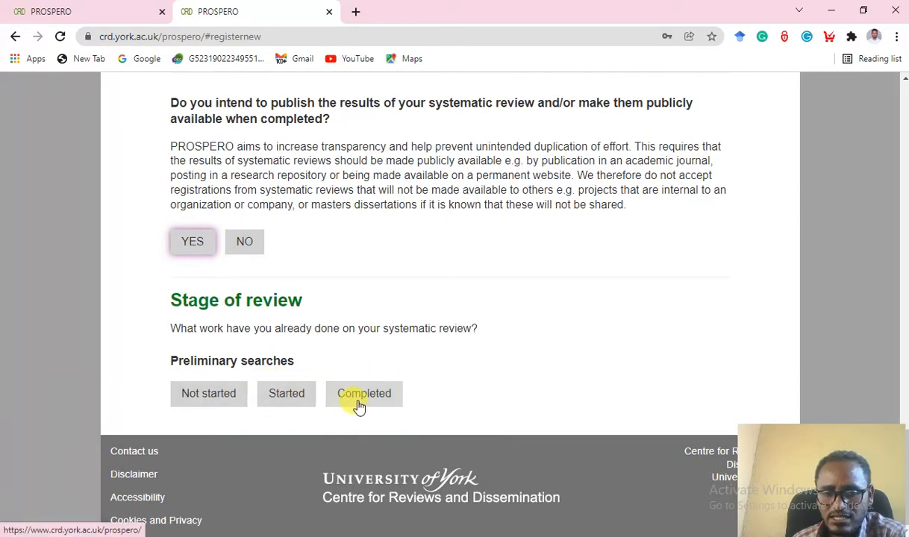
Mark preliminary searches and piloting of study selection as Started.
click(292, 401)
scroll(291, 401, down, 1)
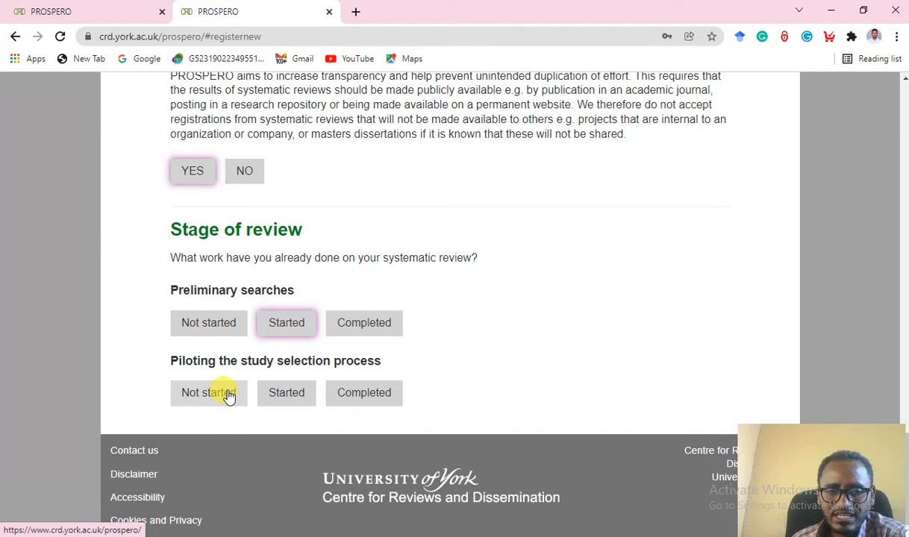
click(282, 403)
scroll(284, 403, down, 1)
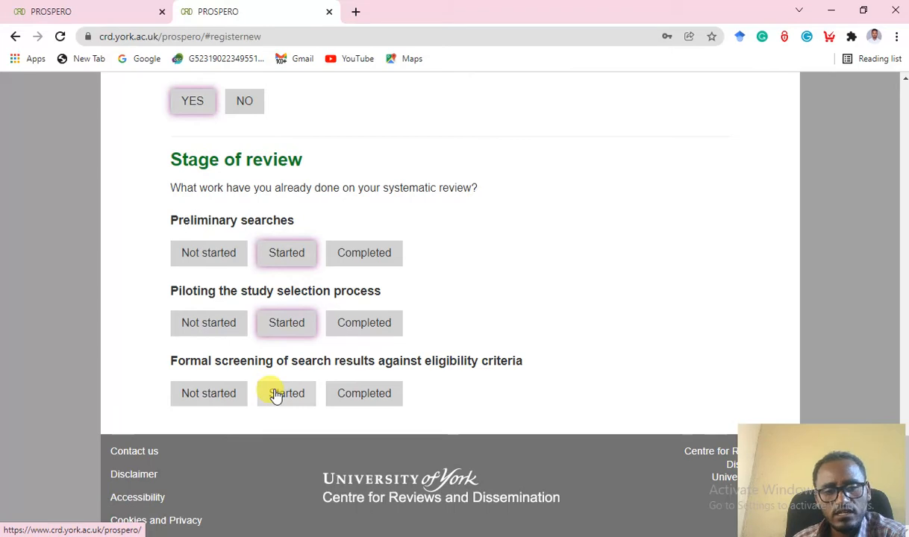
Mark formal screening, data extraction, risk of bias and data analysis as Not started, then continue.
click(214, 394)
scroll(291, 377, down, 1)
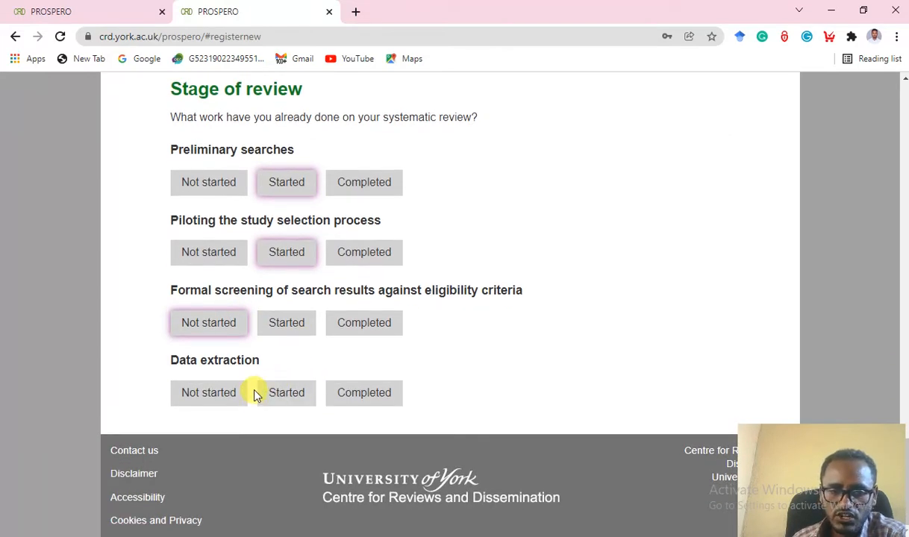
click(219, 396)
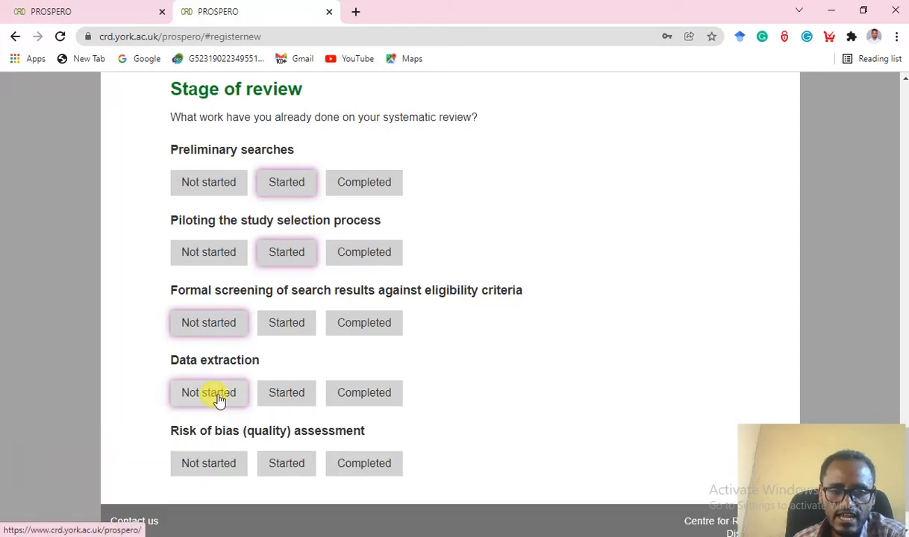
scroll(241, 400, down, 1)
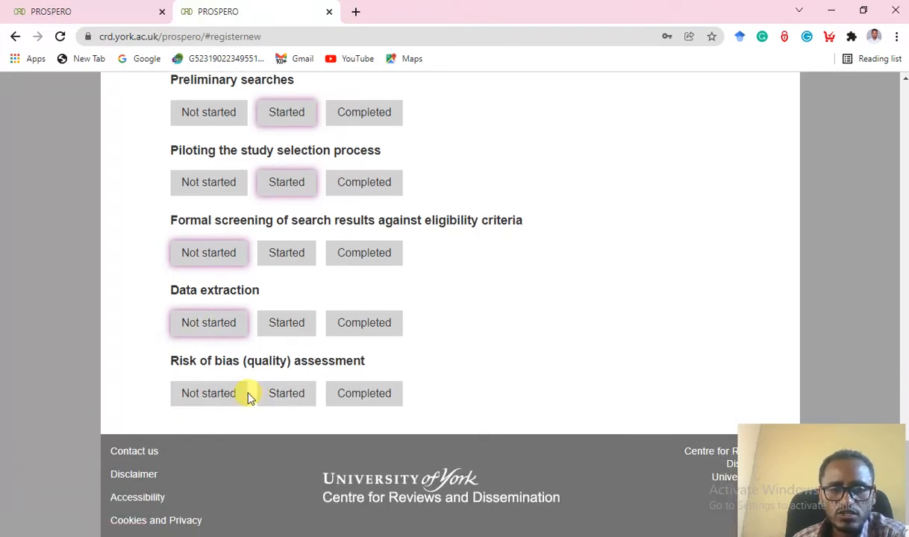
click(212, 398)
scroll(279, 401, down, 1)
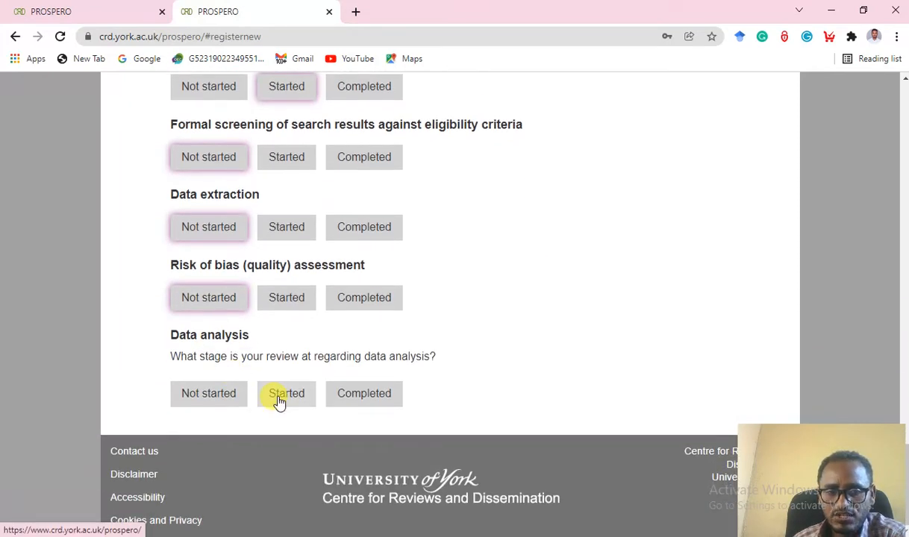
click(199, 401)
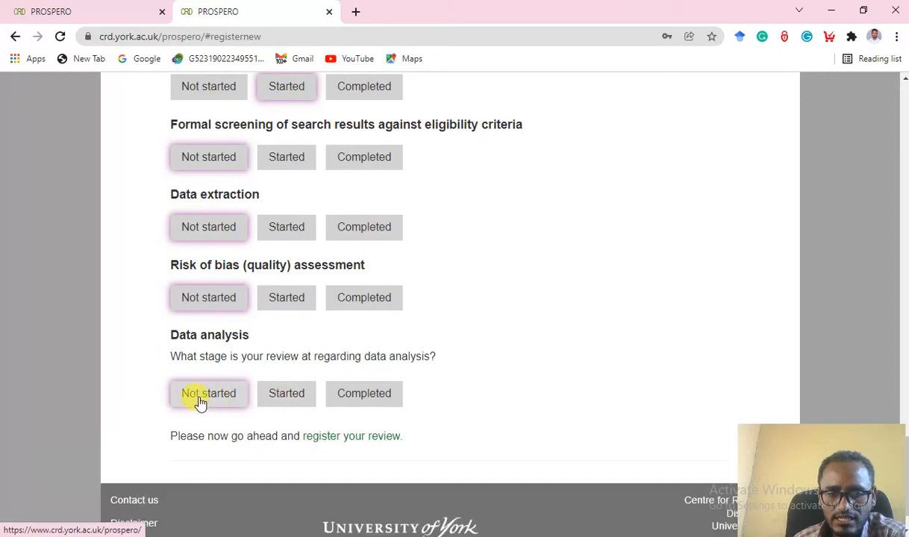
scroll(199, 403, down, 1)
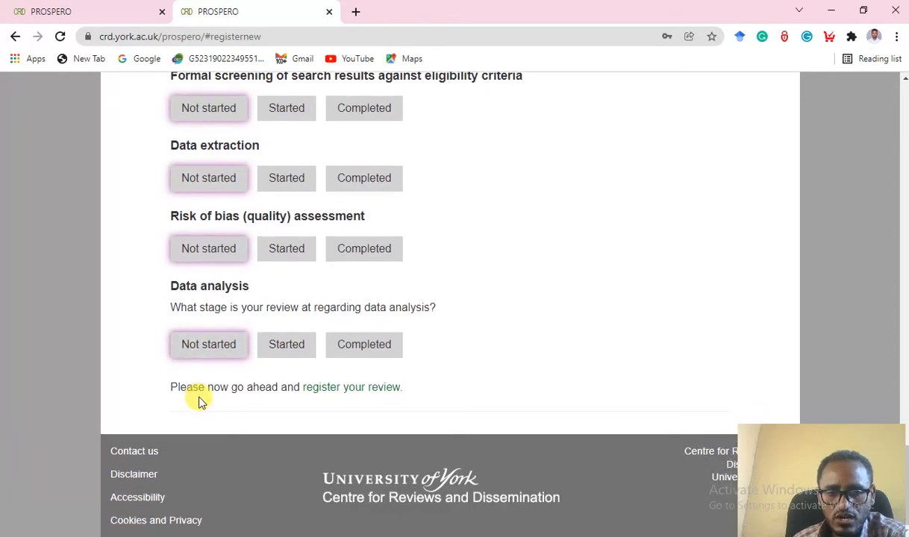
click(367, 391)
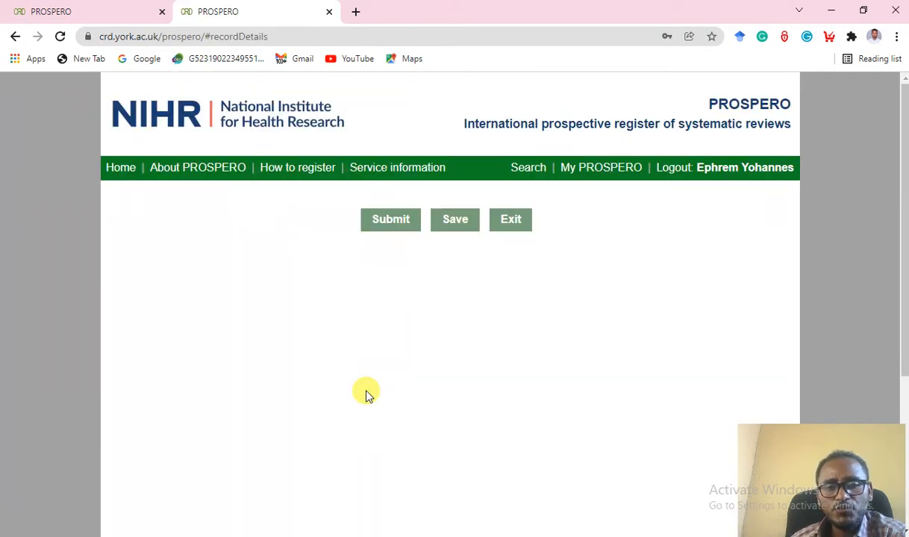
Enter 'The effect cesarean section on neonatal near miss during neonatal period' as Review title, fixing 'sectionon'.
scroll(412, 381, down, 4)
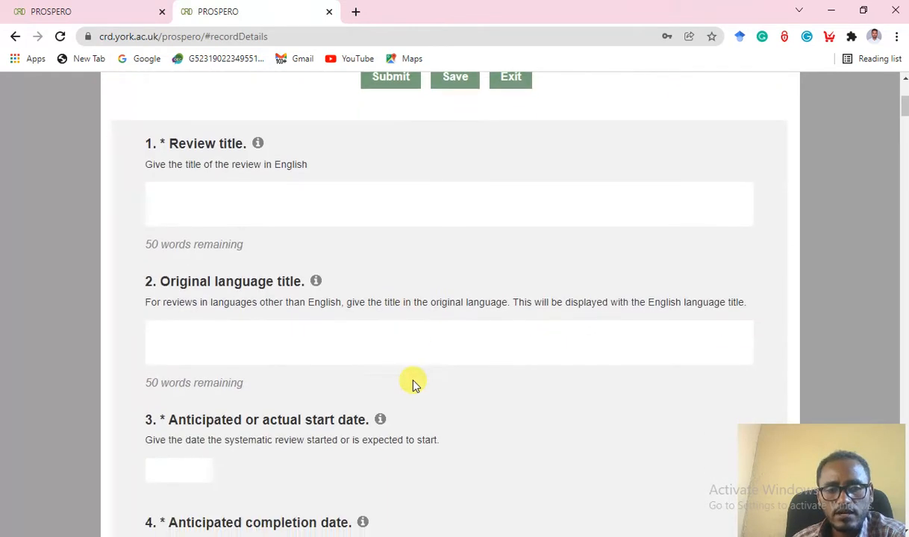
click(187, 205)
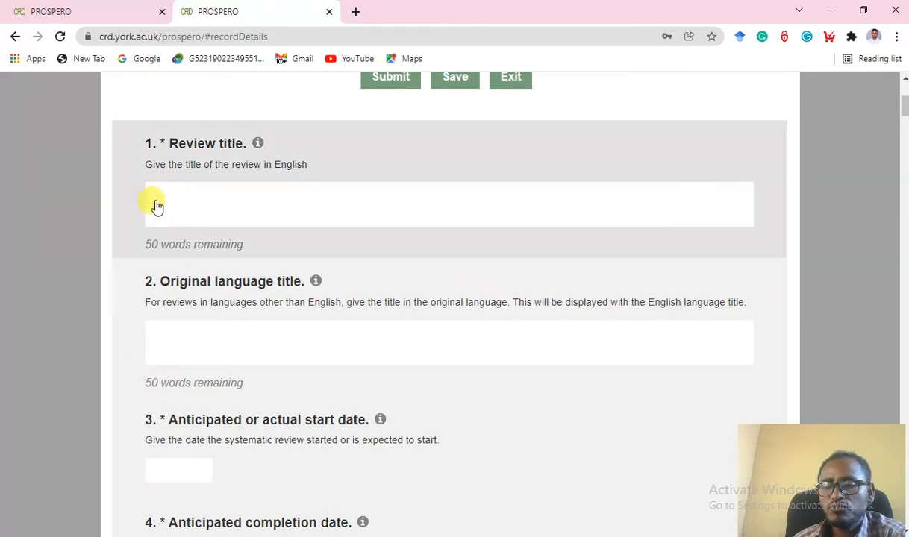
click(230, 345)
scroll(186, 356, down, 2)
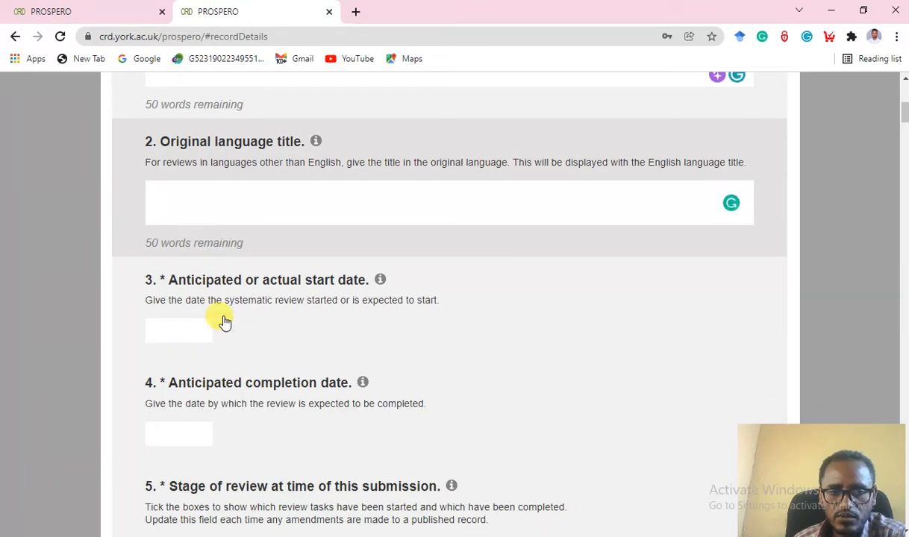
scroll(224, 321, down, 2)
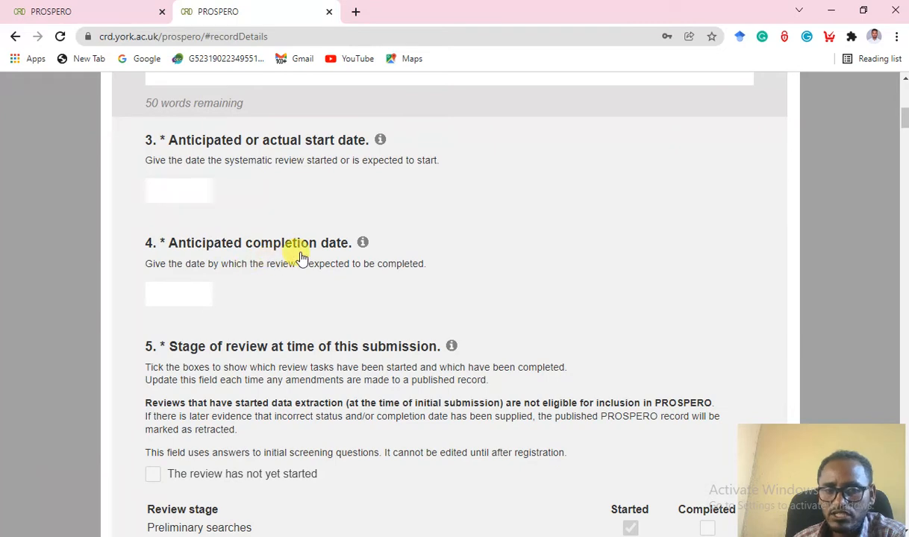
scroll(294, 263, up, 6)
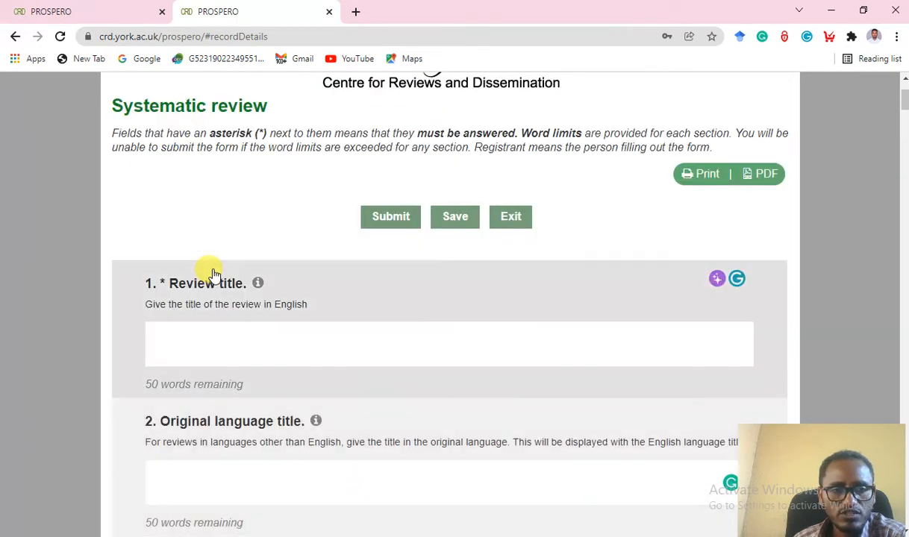
click(176, 348)
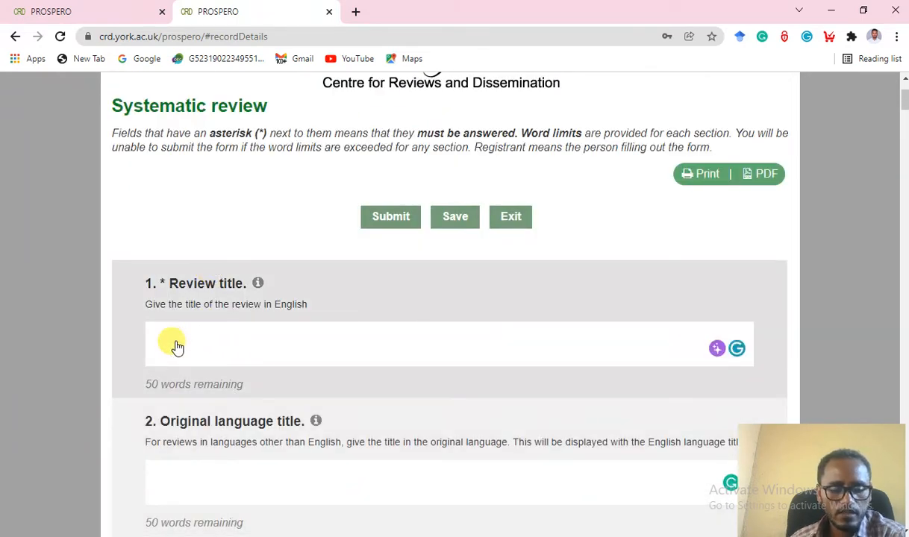
text(Th)
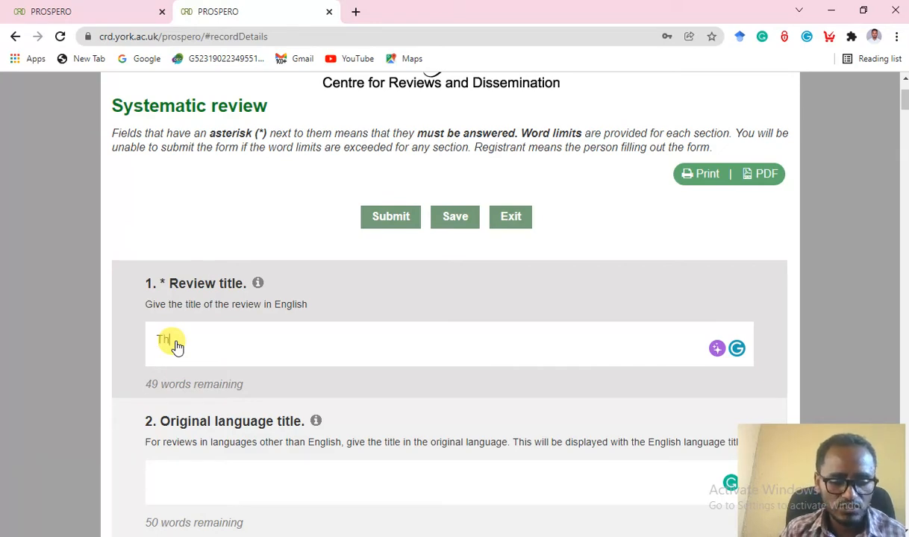
text(e effec)
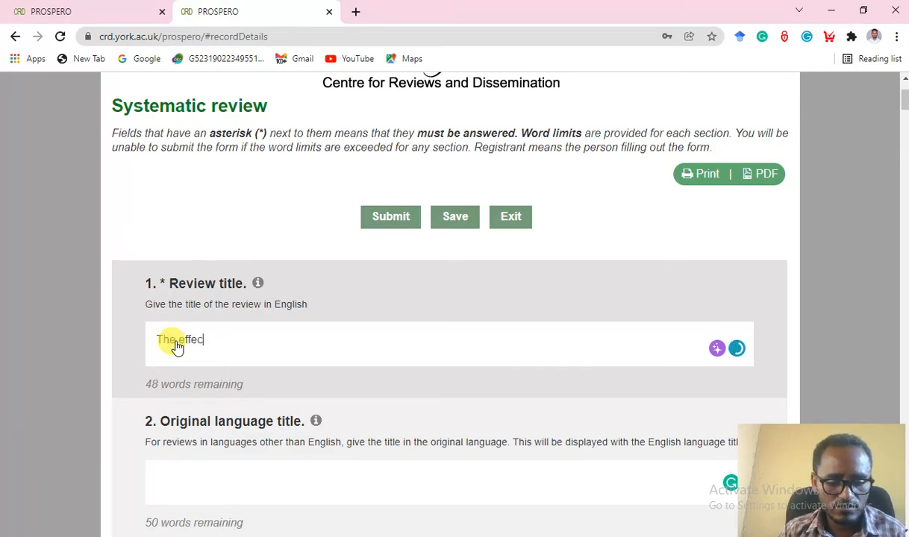
text(t c)
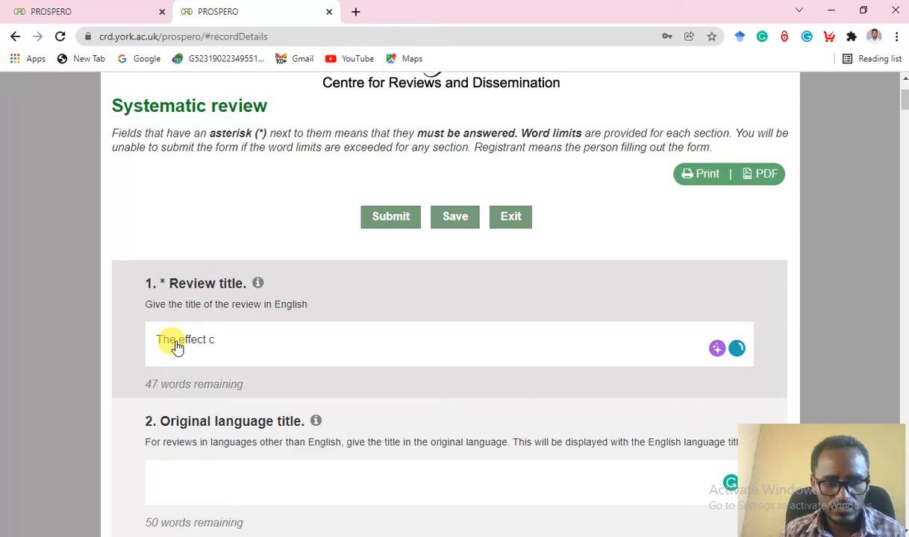
text(e)
key(BackSpace)
text(esa)
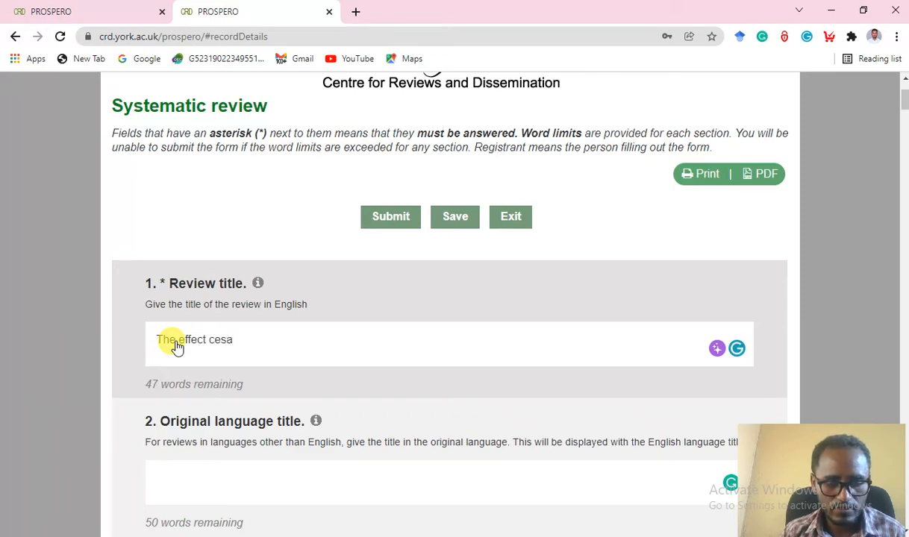
text(rean se)
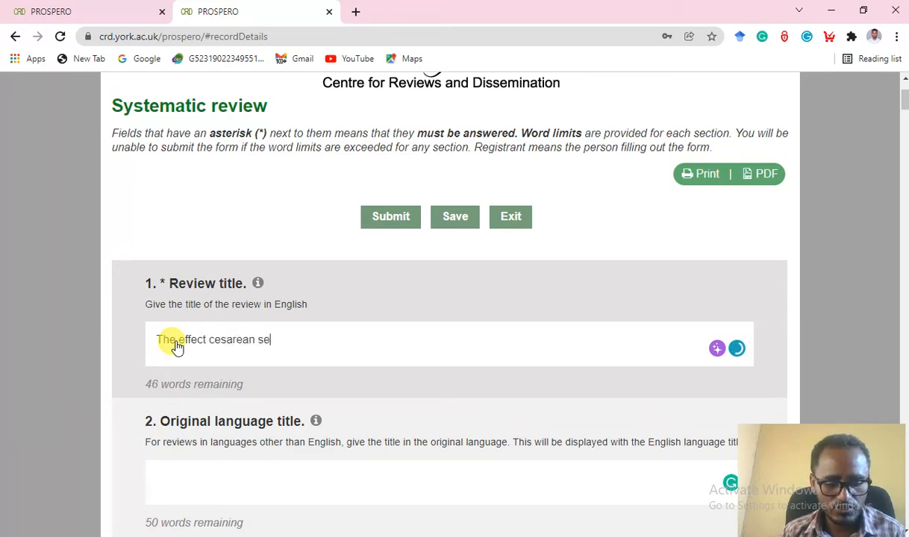
text(ction)
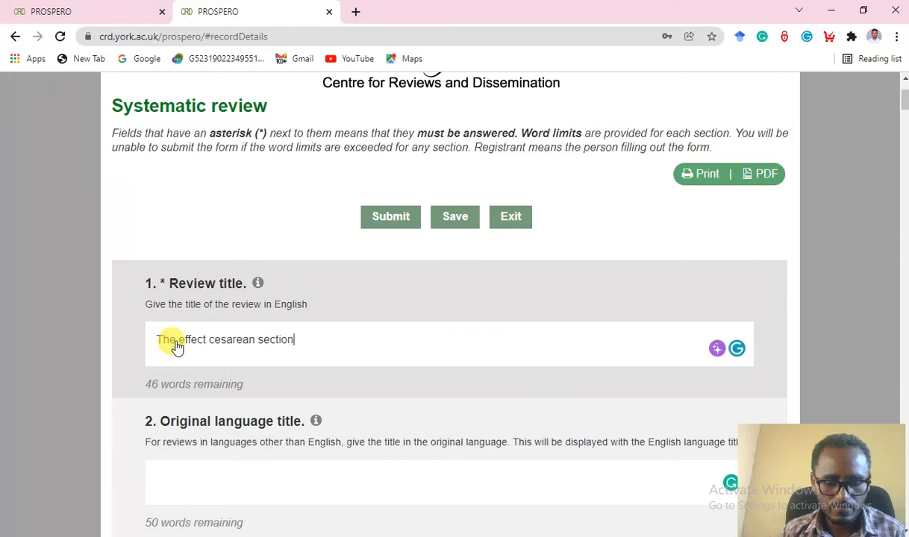
text(on )
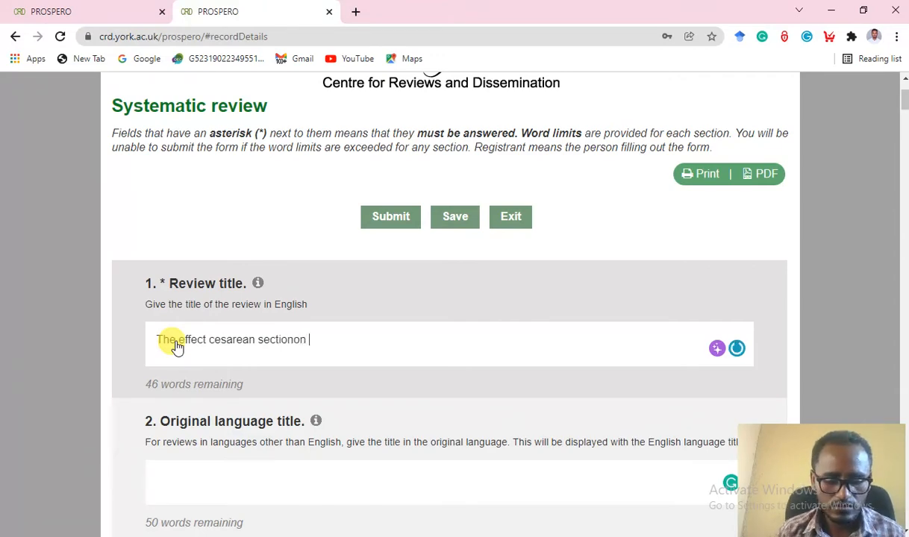
text(neonatal n)
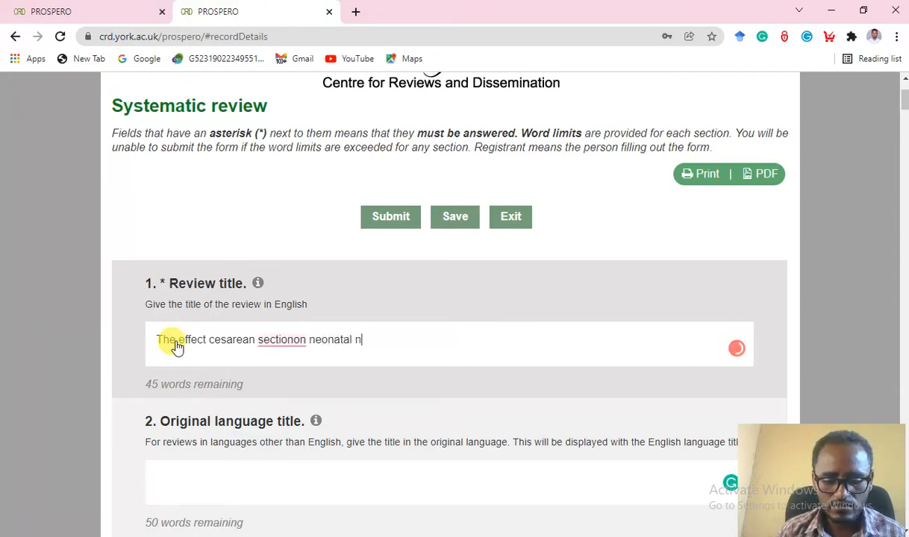
text(ear miss)
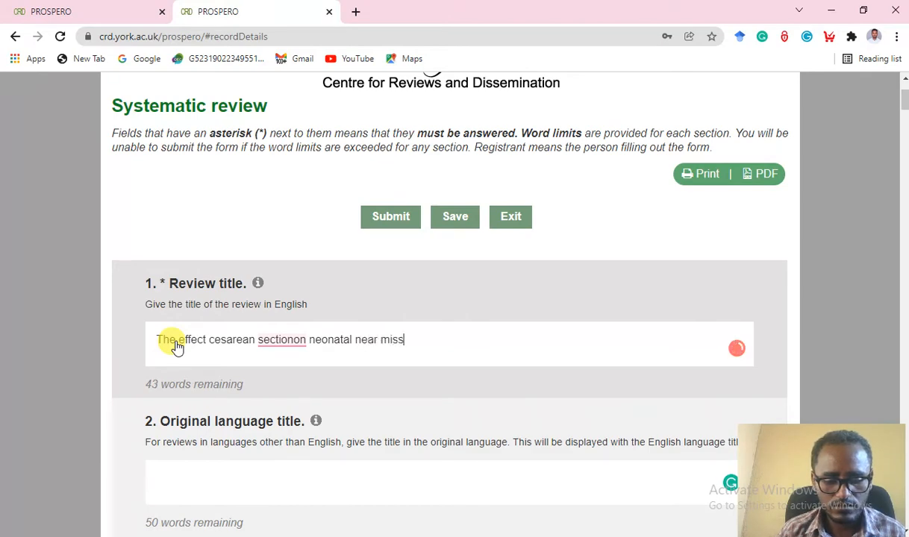
text( during n)
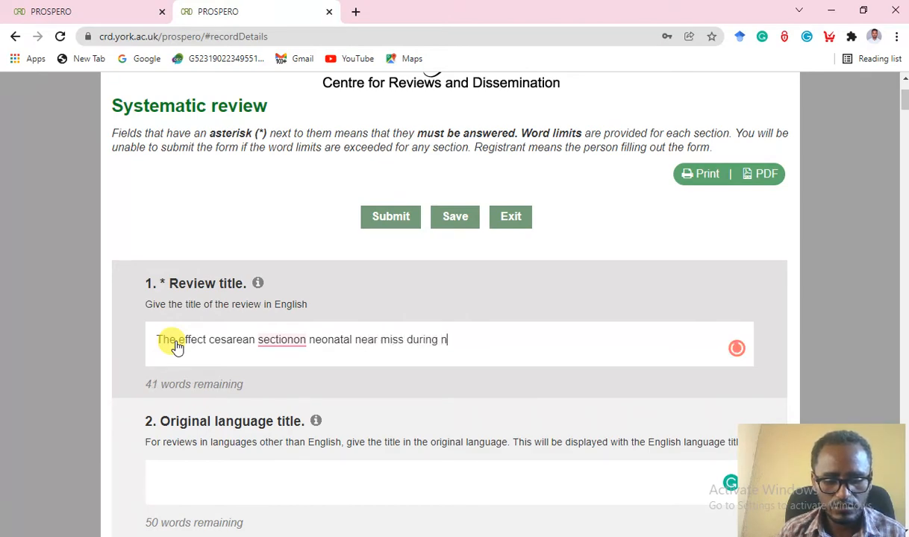
text(eonatal )
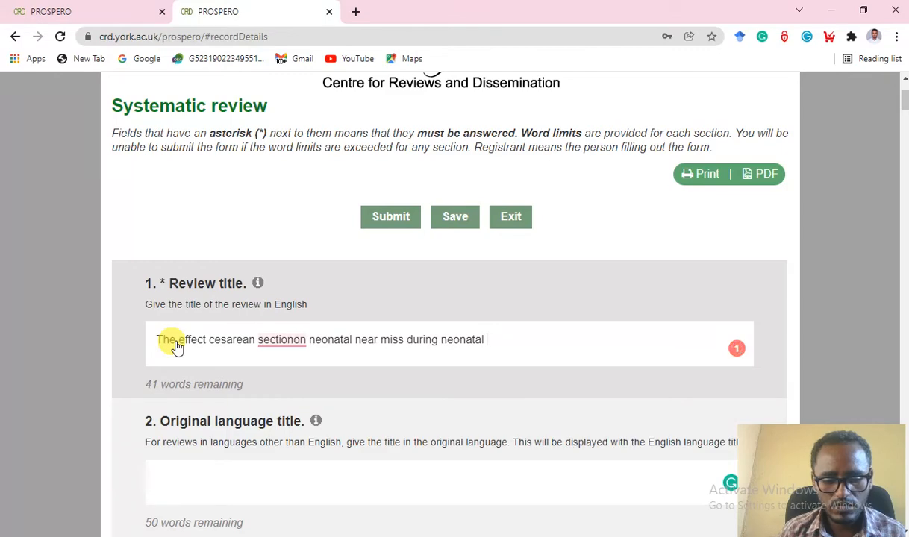
text(period)
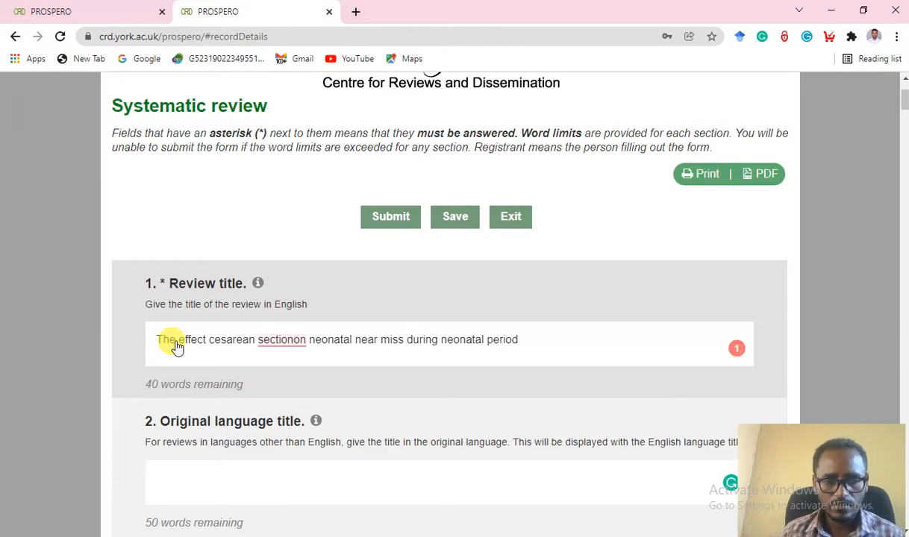
mouse_move(294, 344)
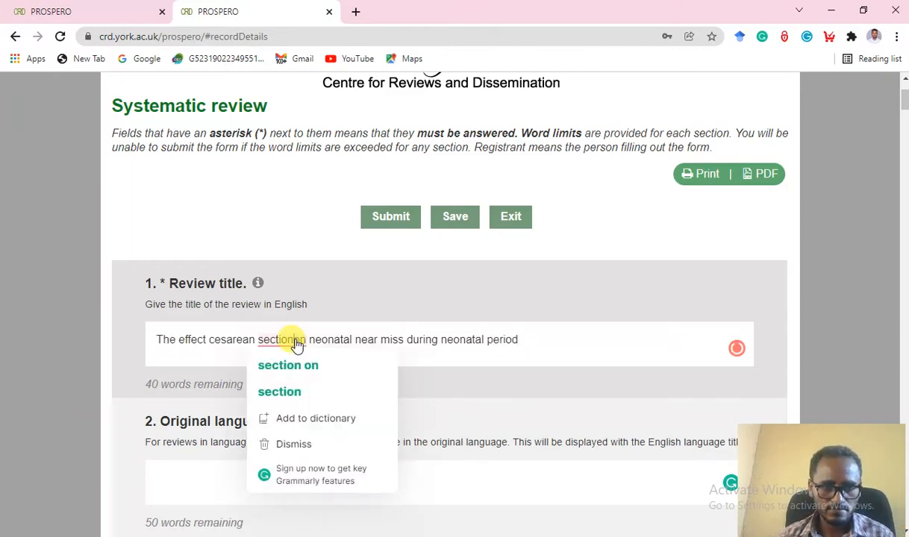
click(288, 365)
scroll(398, 385, down, 2)
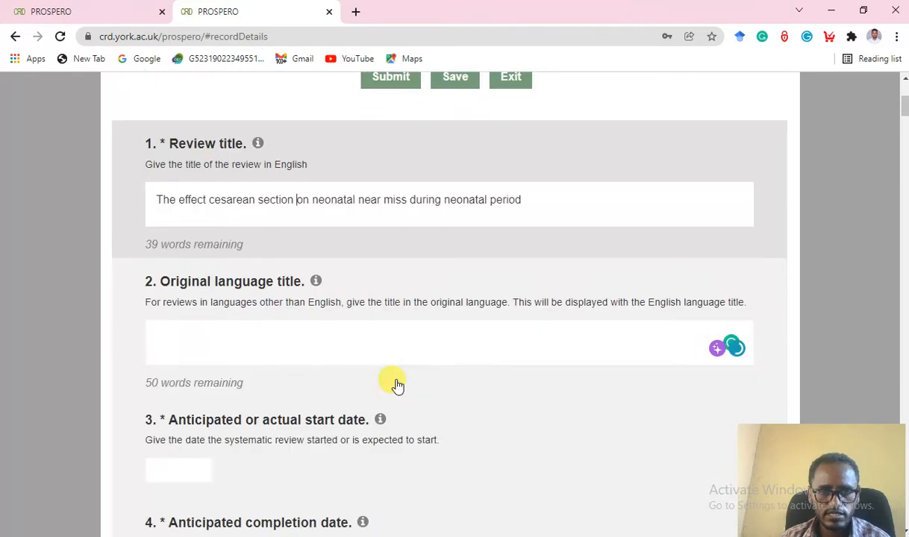
Enter 'English' as the original language title.
scroll(398, 385, down, 1)
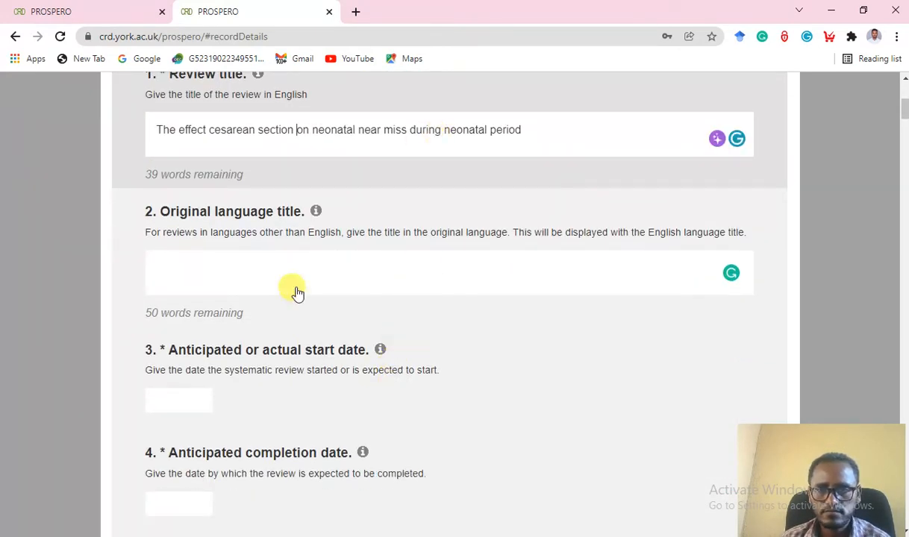
click(211, 277)
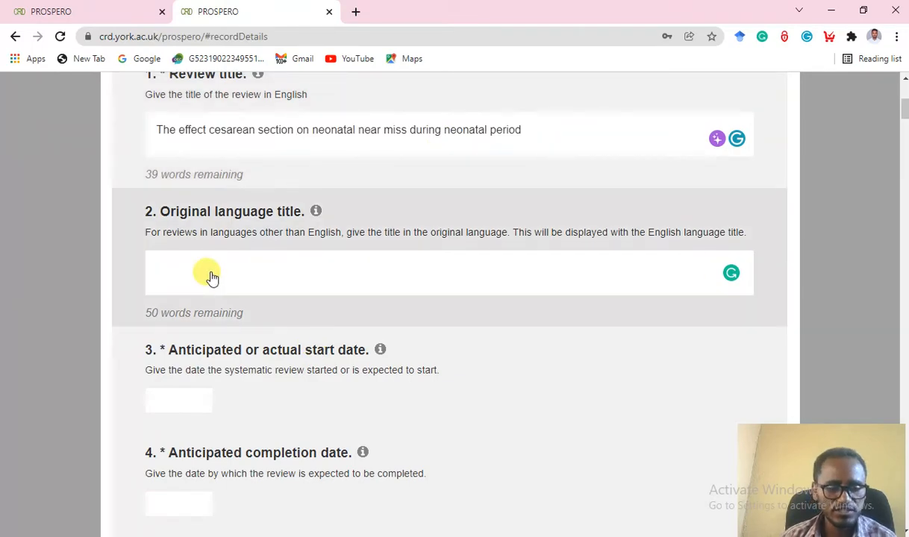
text(E)
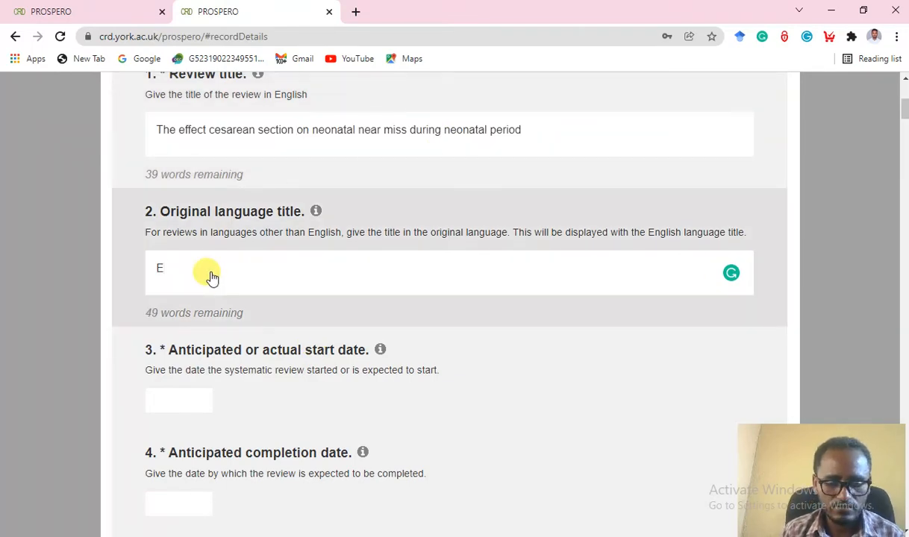
text(nglish)
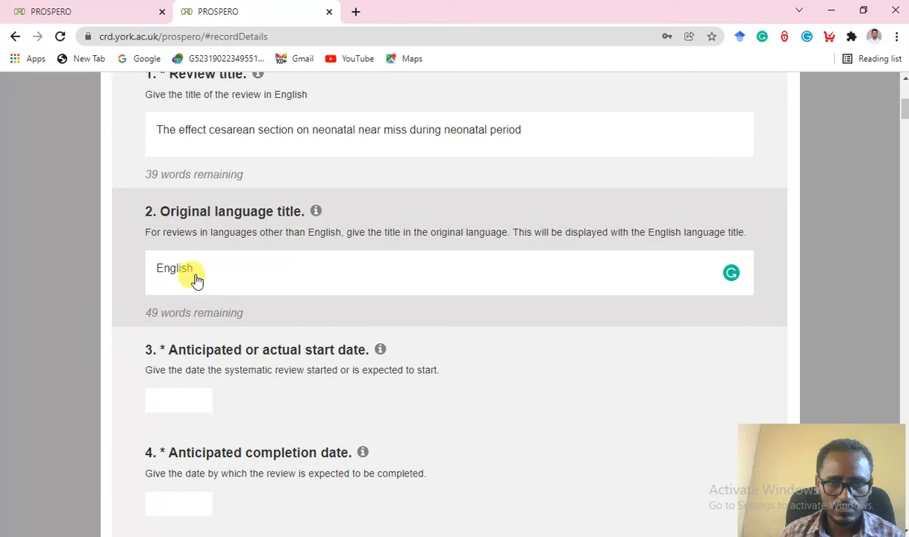
scroll(196, 280, down, 3)
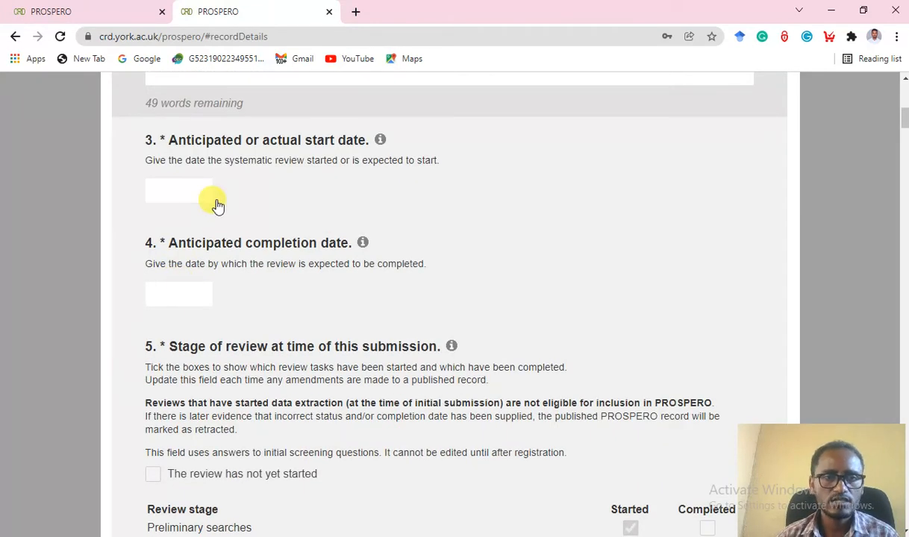
Set the anticipated start date to 28 October 2021.
click(188, 193)
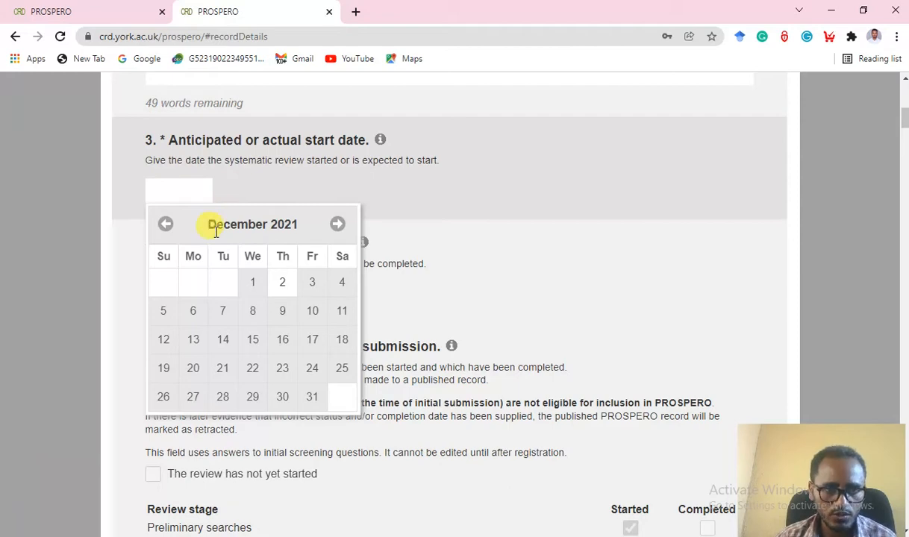
click(165, 228)
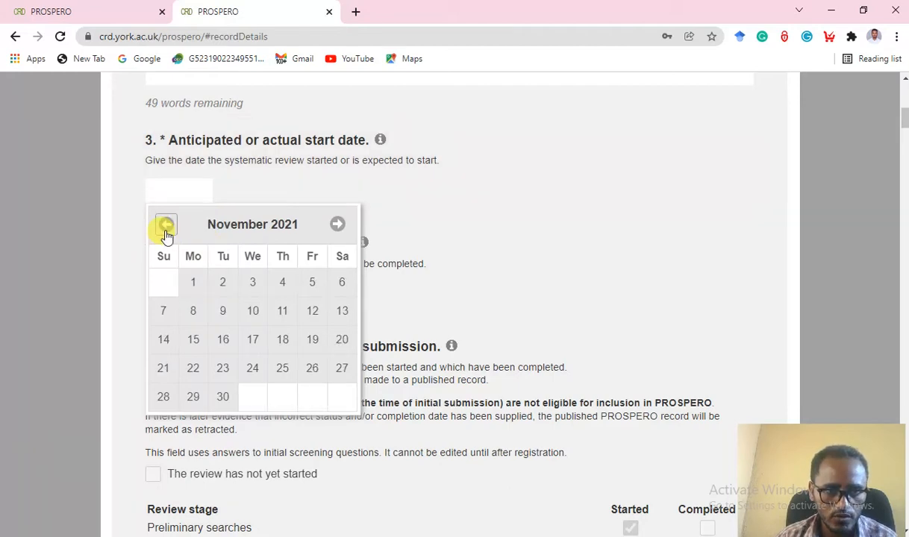
click(166, 228)
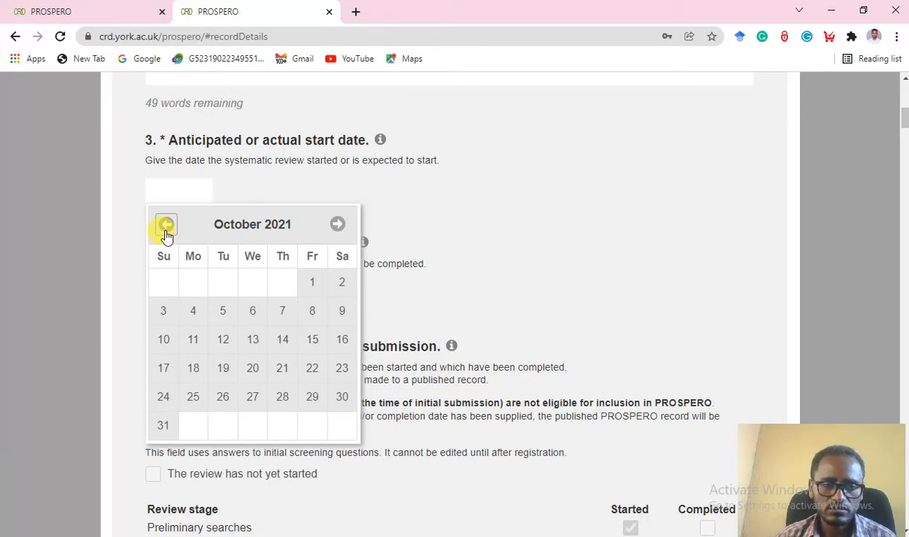
click(282, 397)
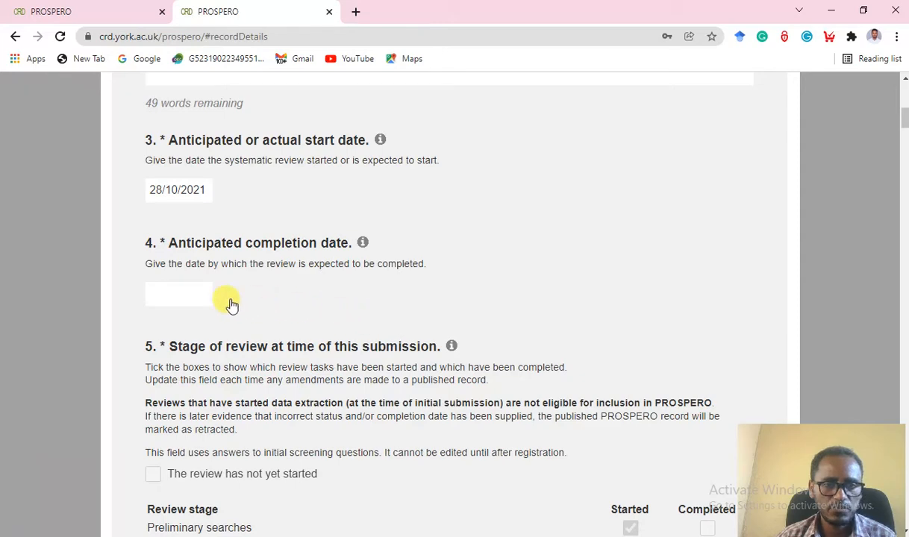
Set the anticipated completion date to 30 June 2022.
click(180, 293)
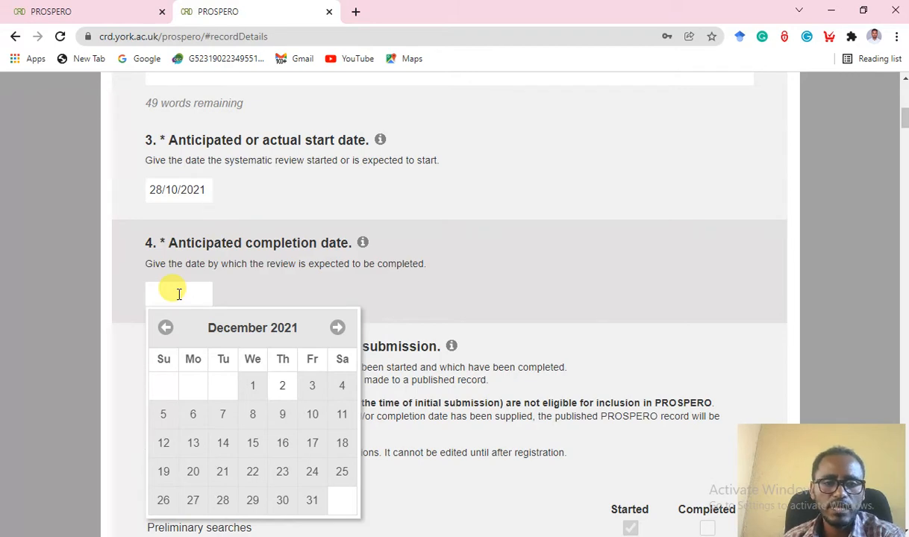
click(335, 329)
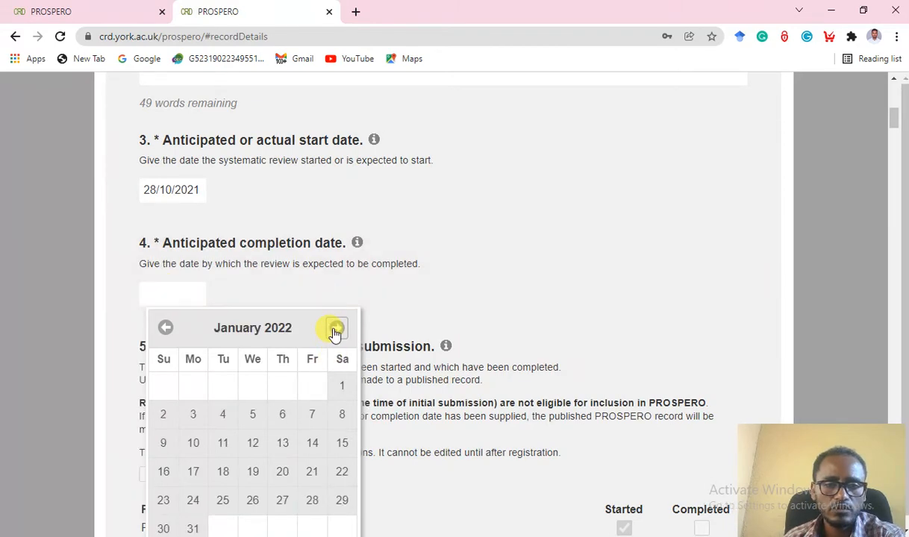
click(336, 329)
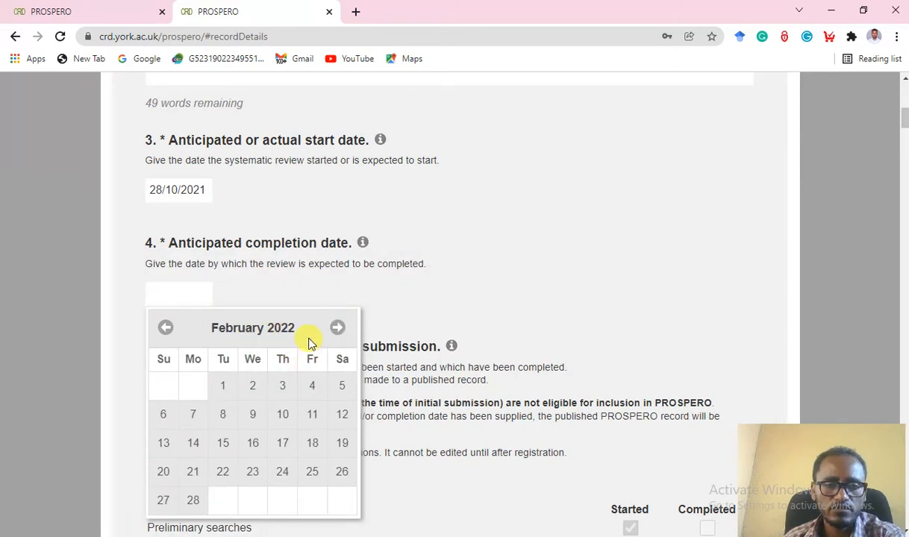
click(336, 329)
click(335, 329)
click(336, 329)
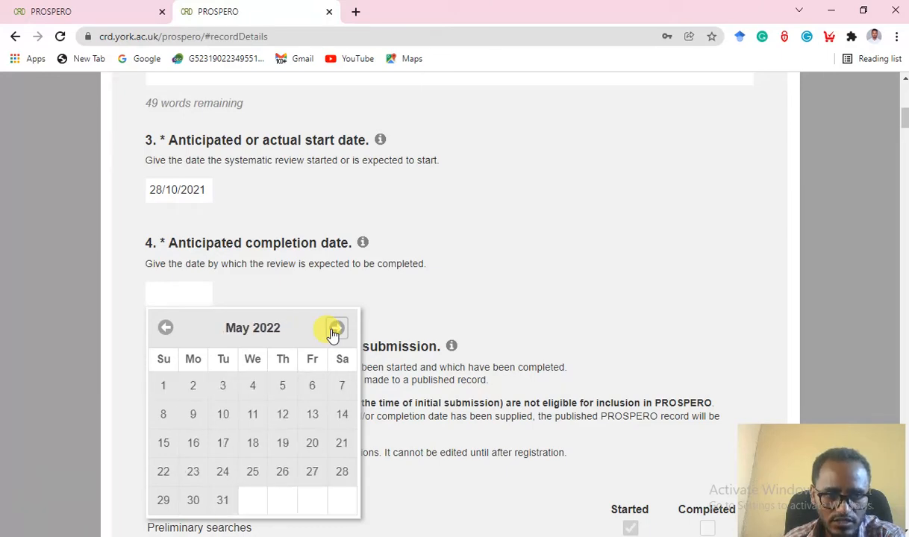
click(336, 329)
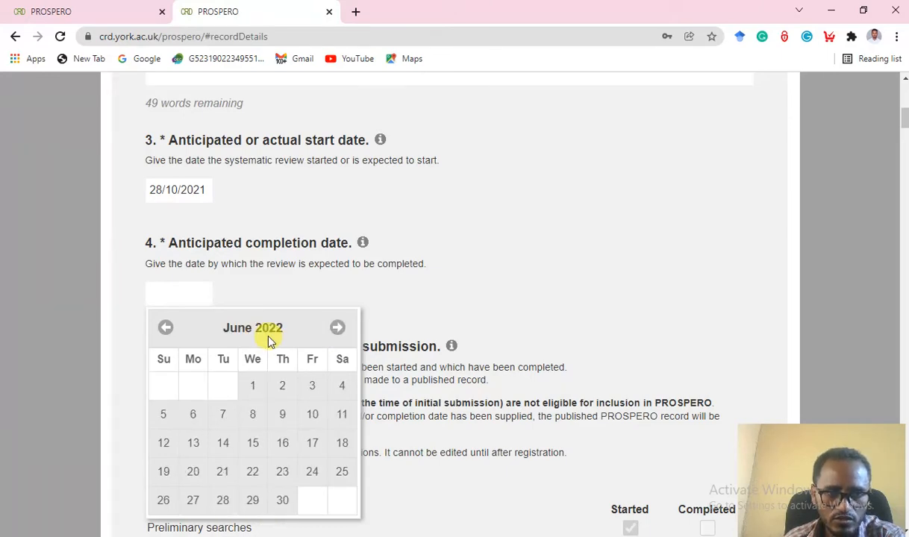
click(282, 500)
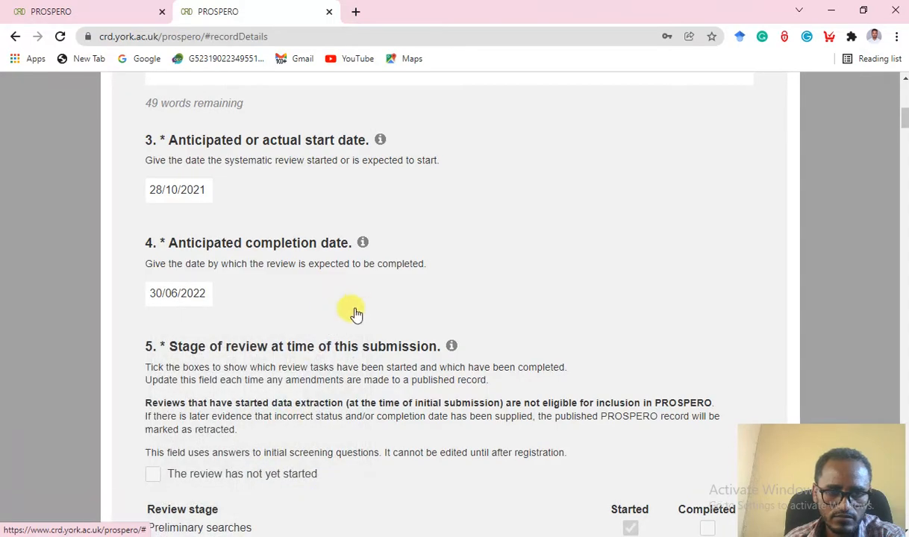
scroll(358, 311, down, 2)
scroll(247, 231, up, 3)
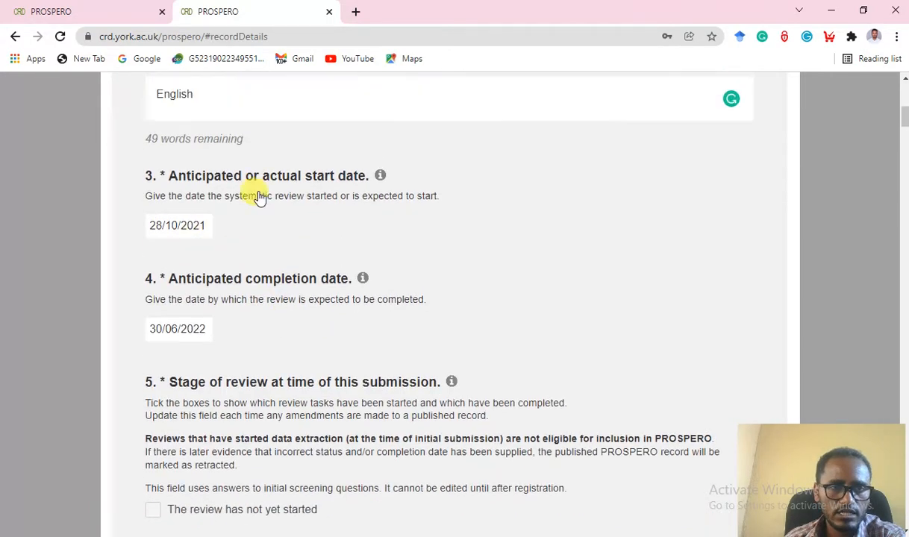
scroll(328, 258, down, 3)
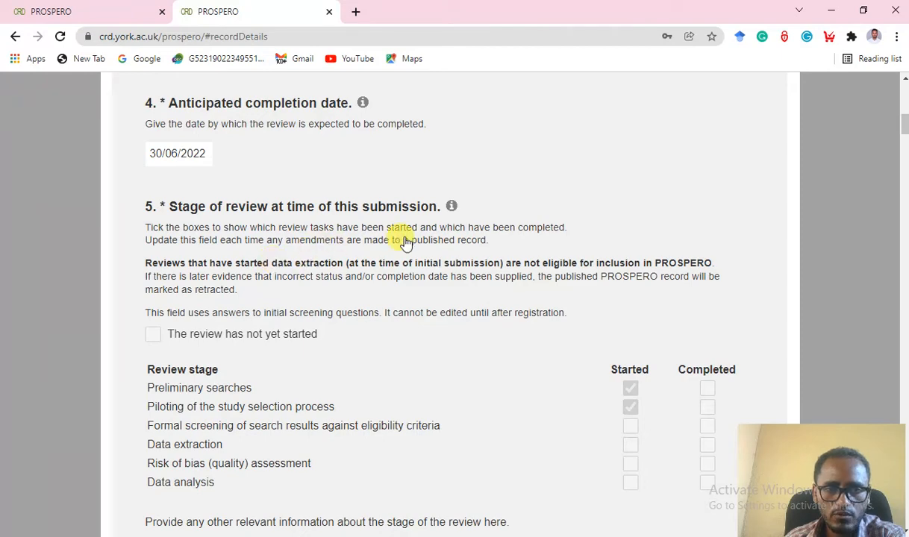
scroll(395, 237, down, 1)
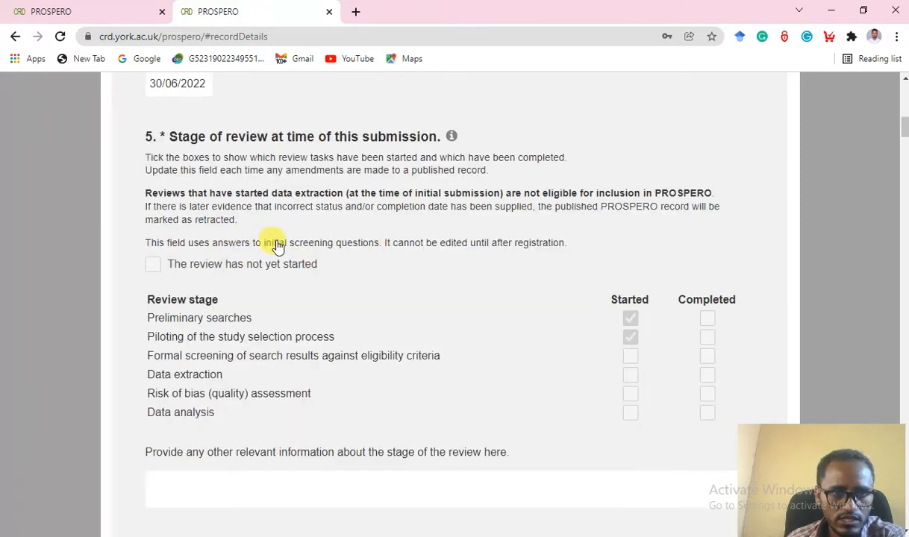
scroll(304, 317, down, 1)
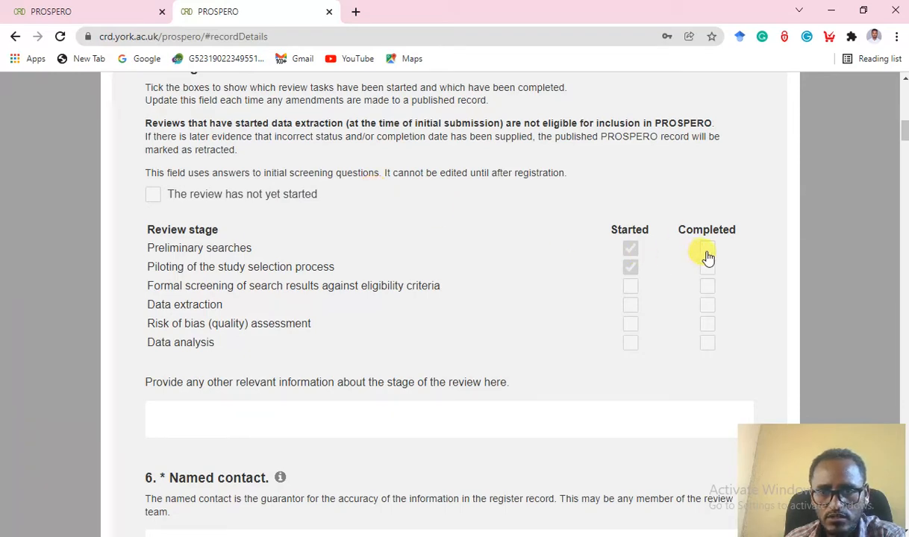
scroll(189, 258, down, 1)
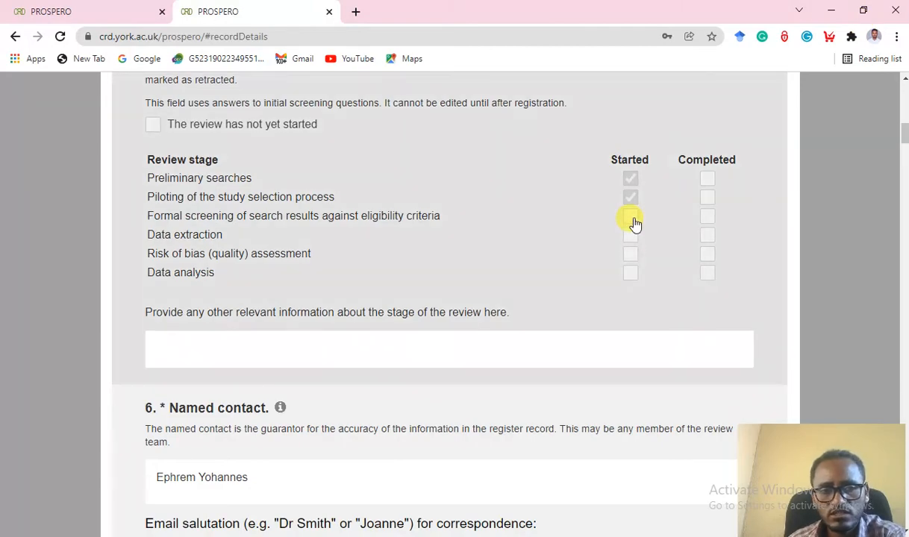
scroll(573, 259, down, 2)
scroll(572, 260, up, 2)
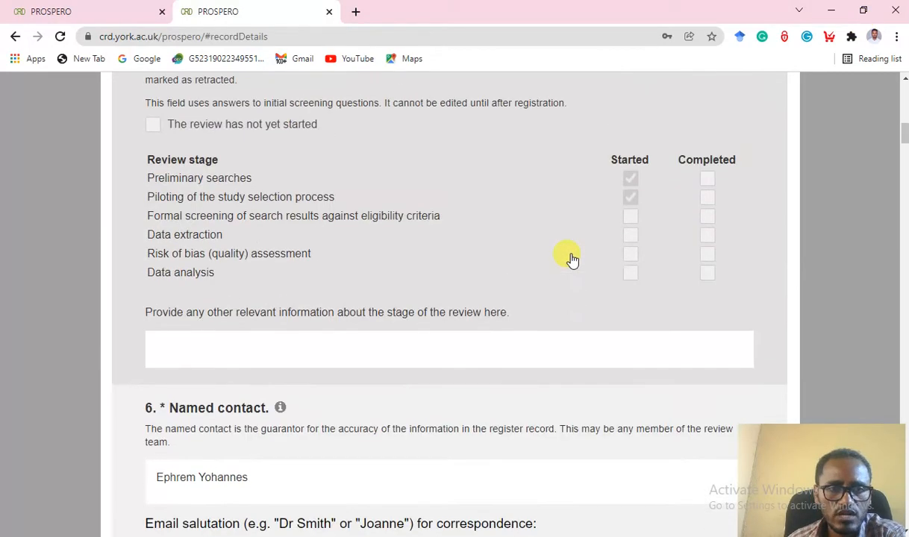
scroll(395, 261, up, 3)
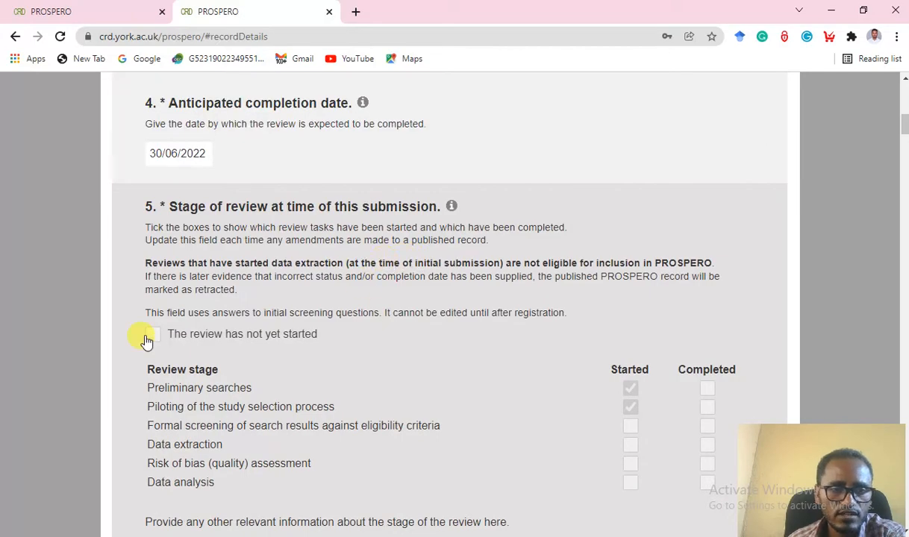
scroll(400, 314, down, 5)
scroll(487, 173, up, 3)
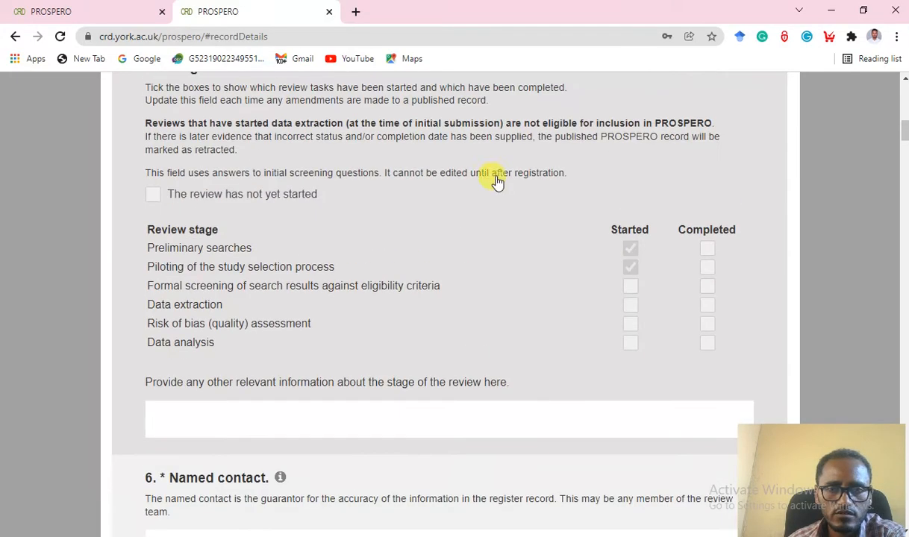
scroll(314, 271, up, 2)
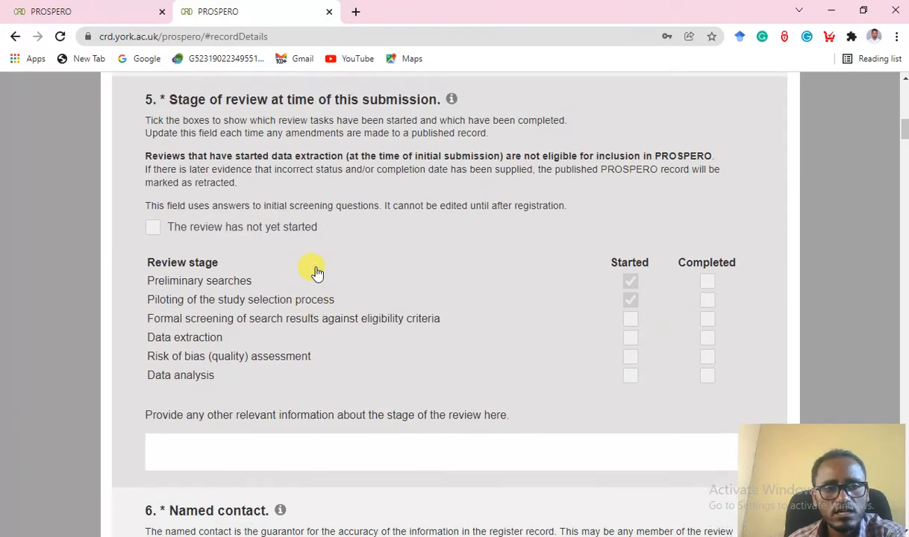
scroll(369, 294, down, 2)
scroll(657, 284, down, 2)
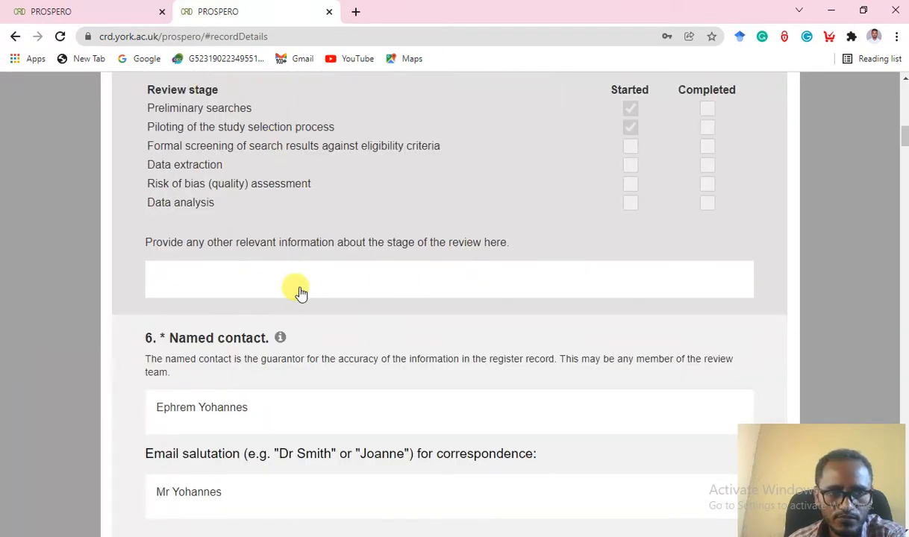
Write 'The protocol was completed' in the stage-of-review information box, correcting the typo.
click(272, 283)
scroll(284, 276, down, 1)
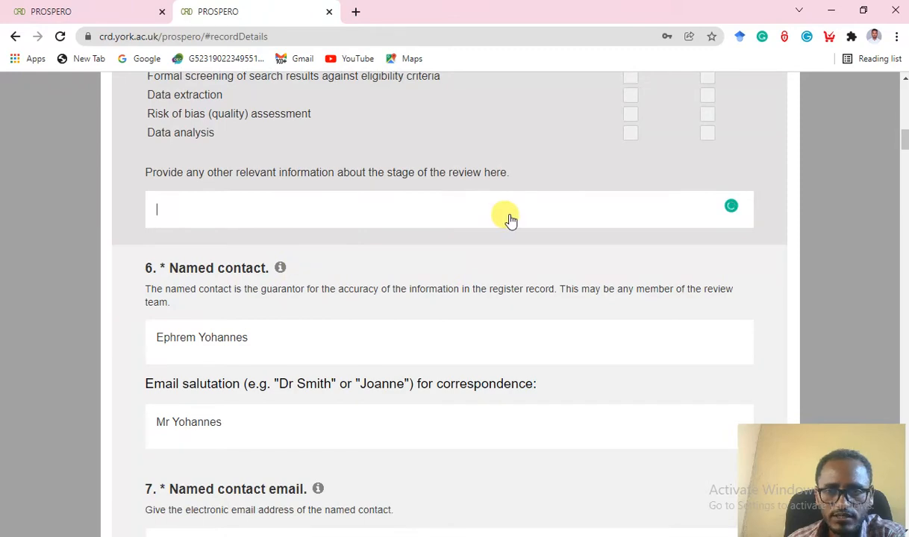
scroll(509, 220, down, 2)
scroll(448, 212, up, 2)
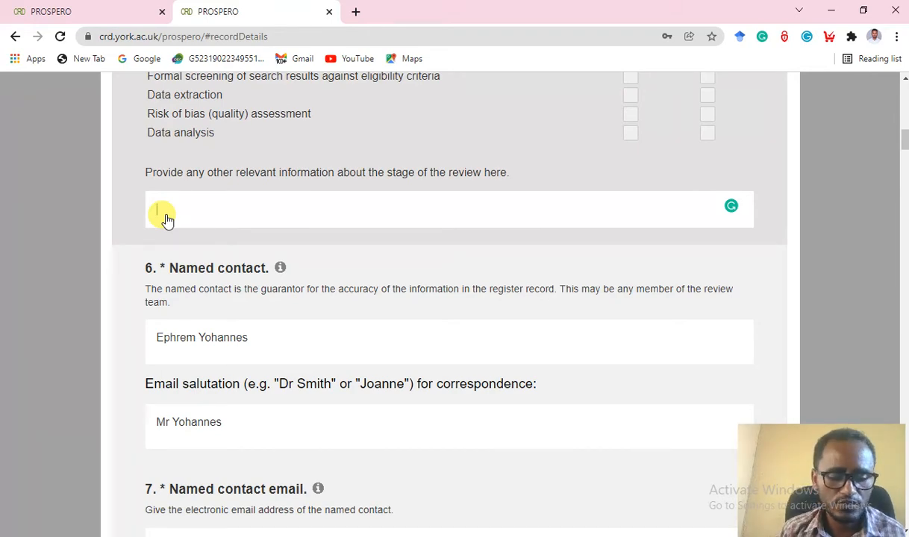
text(The)
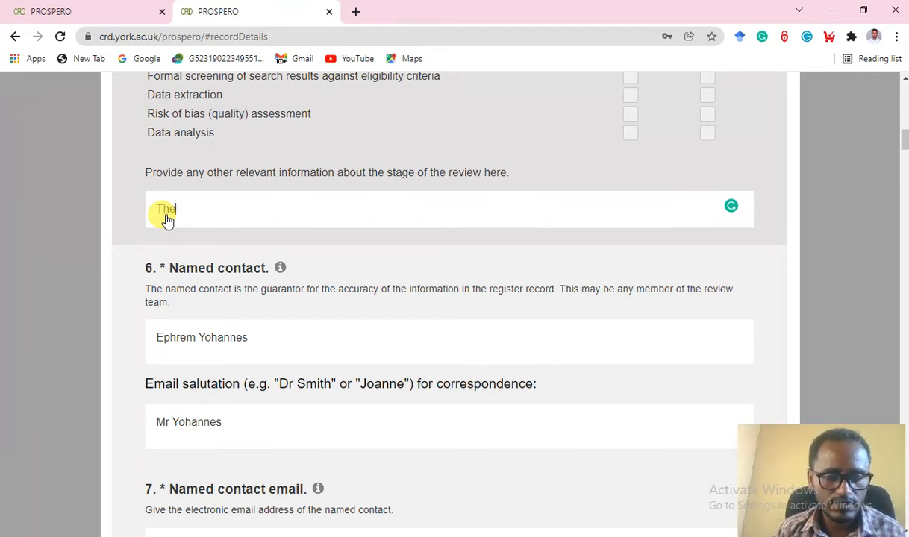
text( proti)
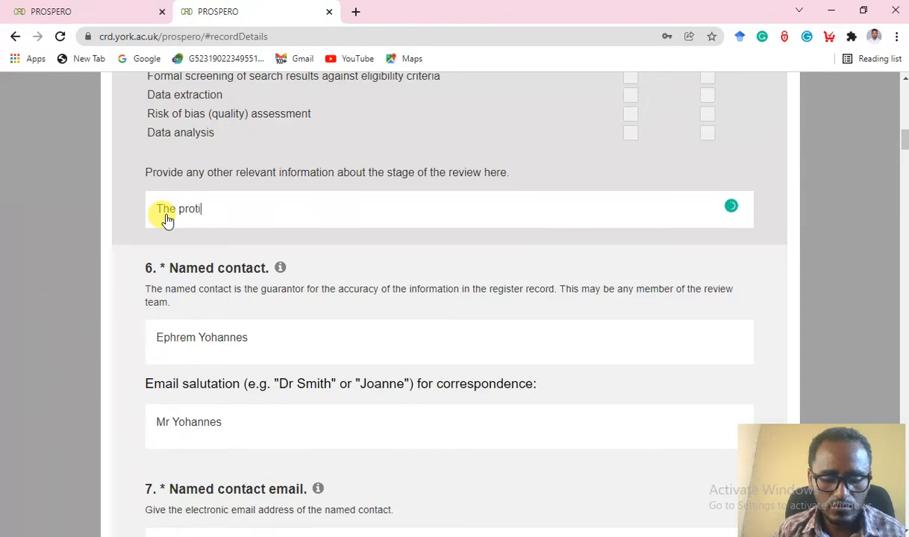
key(BackSpace)
text(oc)
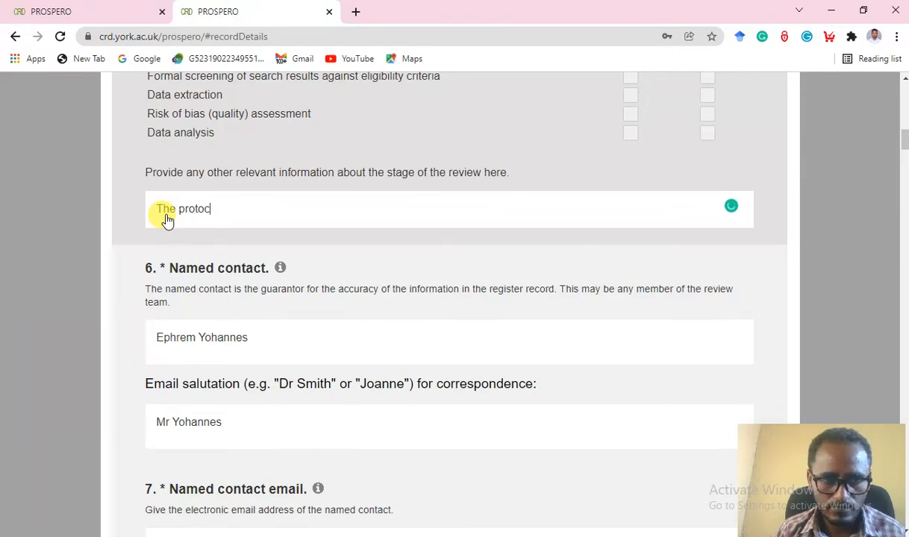
text(ol wa)
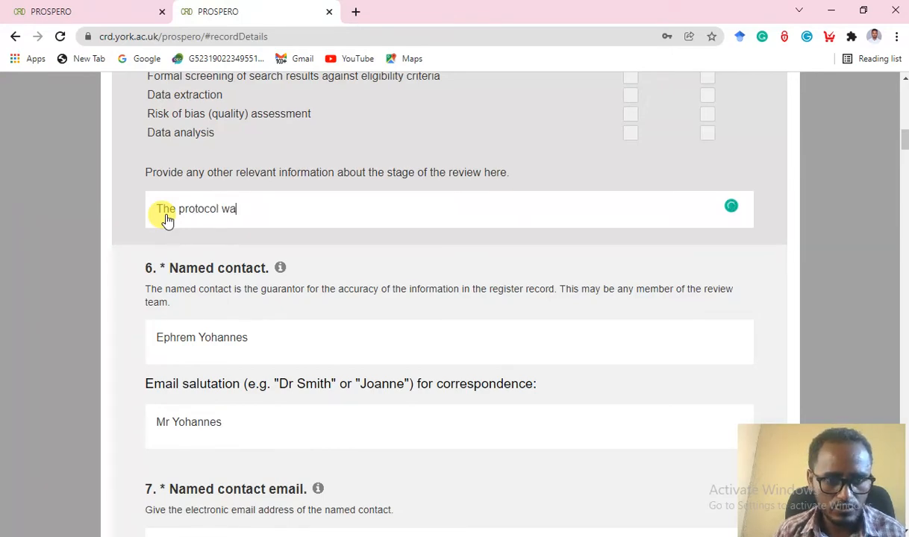
text(s c)
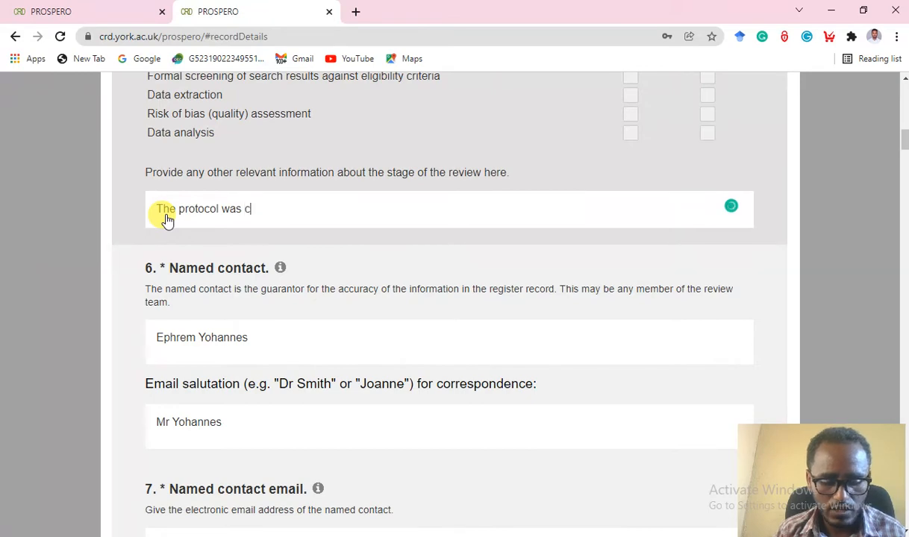
text(ompleted)
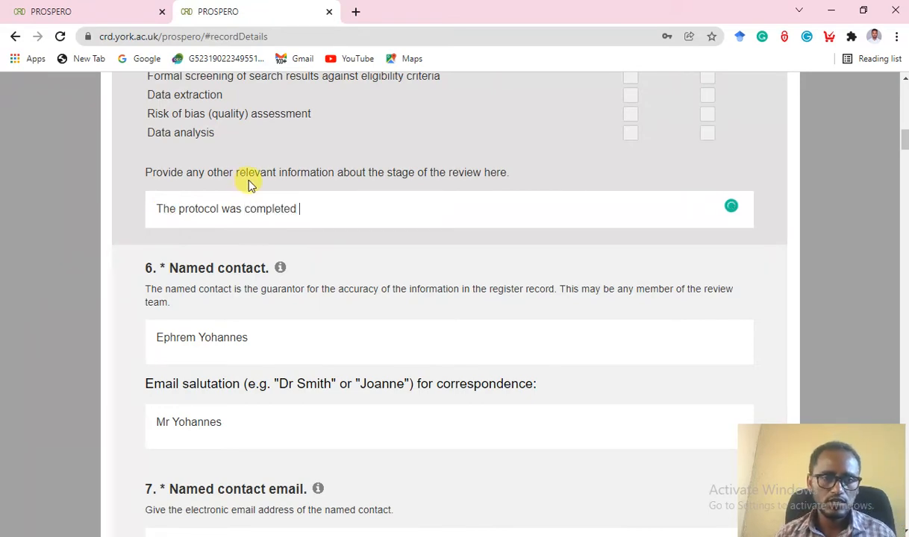
scroll(281, 228, down, 2)
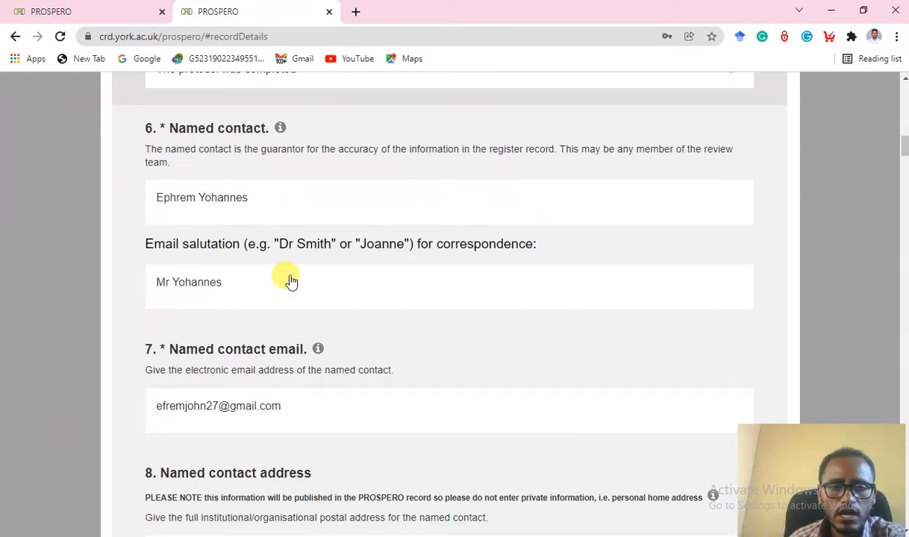
Replace the contact's surname after 'Mr' in the email salutation with their first name.
scroll(289, 282, down, 2)
scroll(209, 182, up, 2)
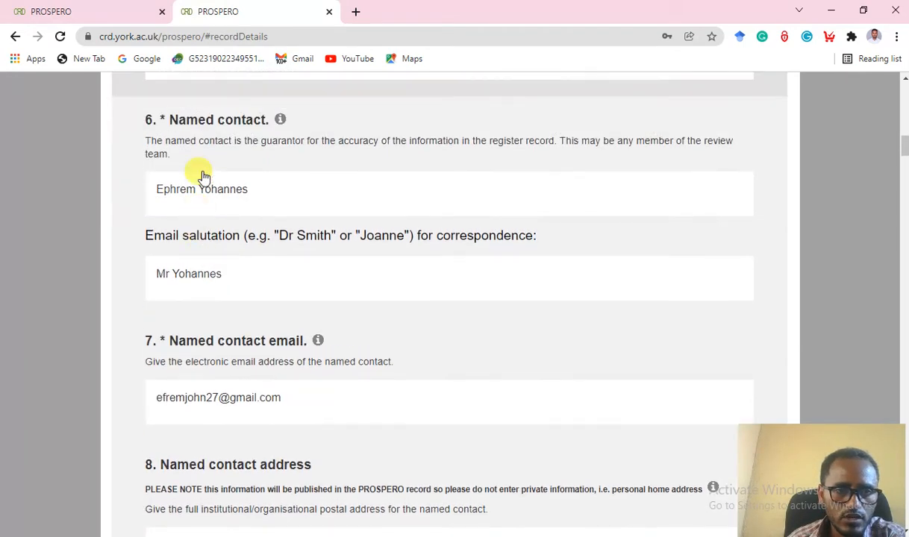
click(232, 290)
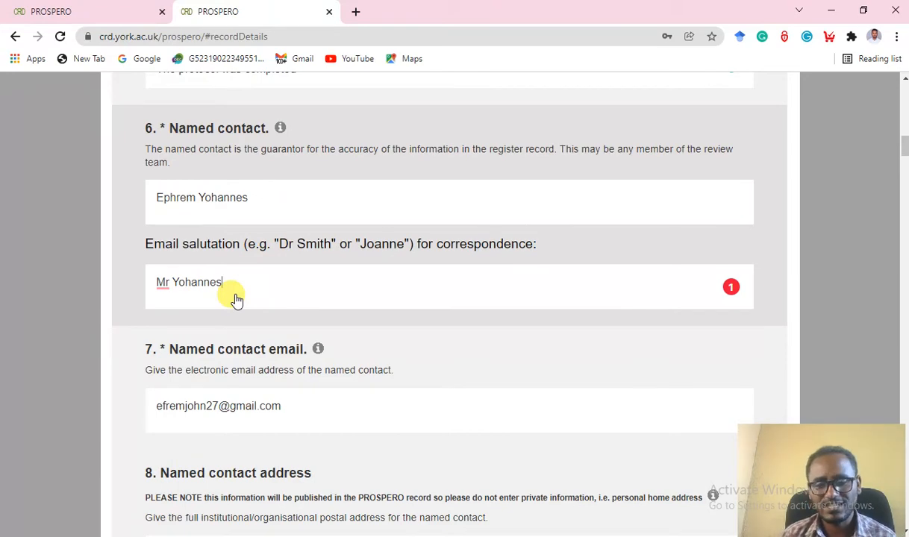
key(BackSpace)
key(BackSpace)
key(BackSpace)
key(BackSpace)
key(BackSpace)
key(BackSpace)
key(BackSpace)
key(BackSpace)
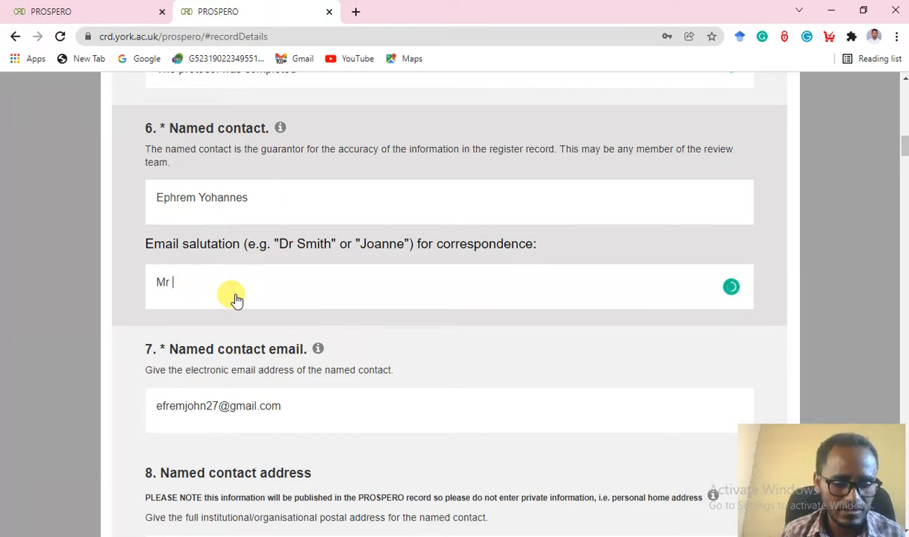
text(Ephrem)
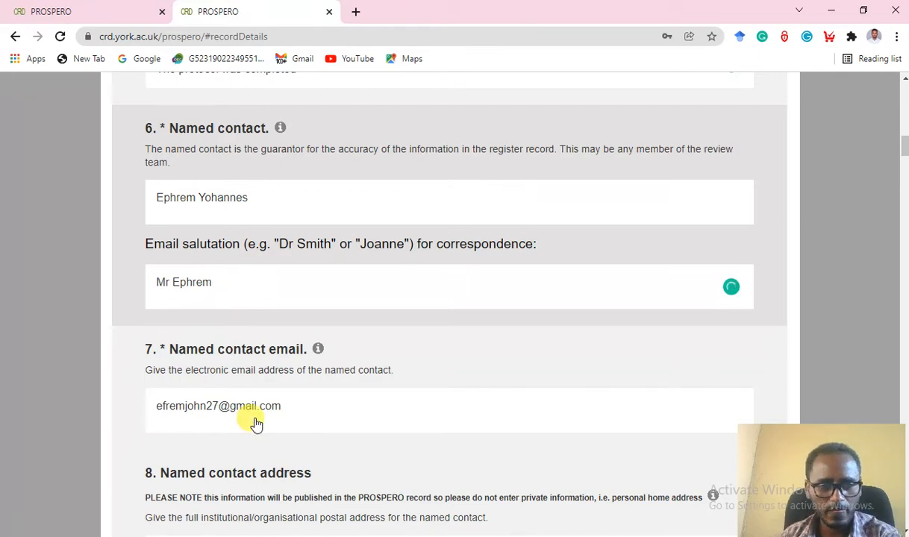
scroll(373, 352, down, 2)
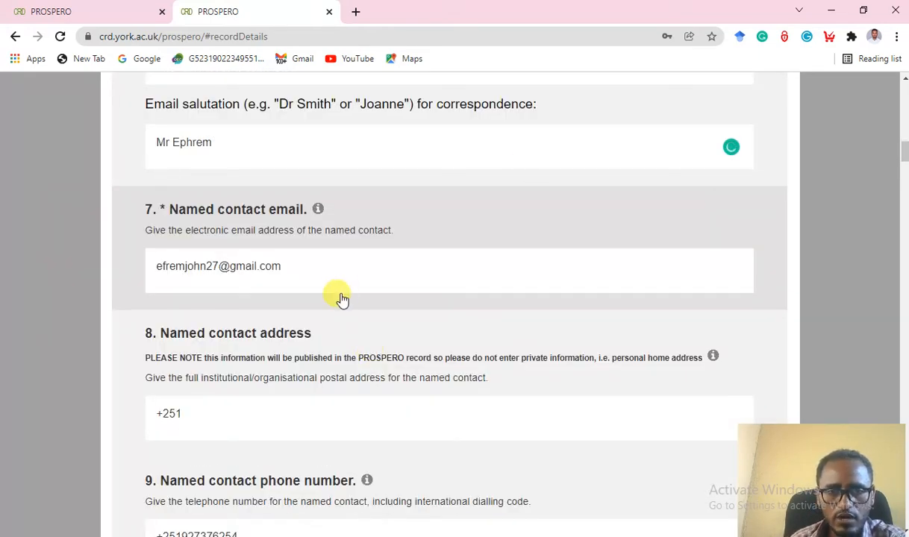
scroll(339, 299, down, 3)
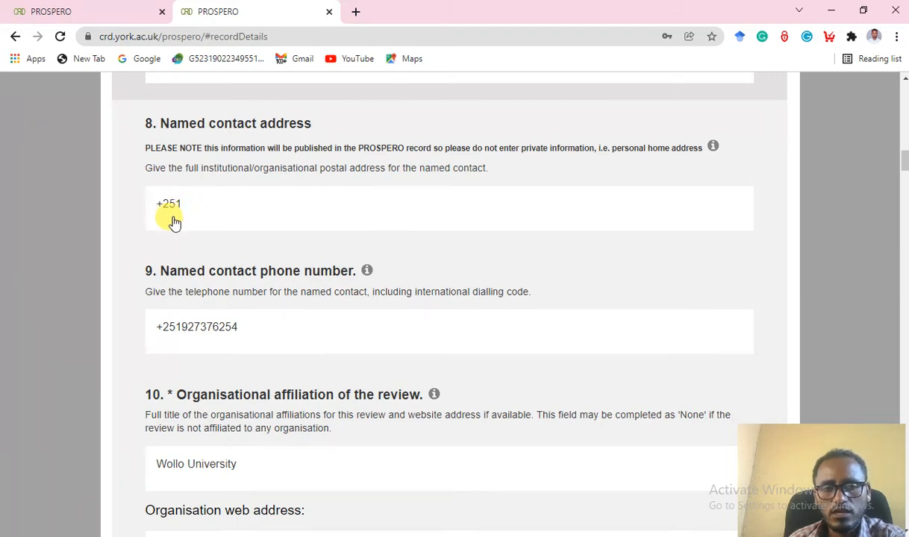
scroll(290, 254, down, 2)
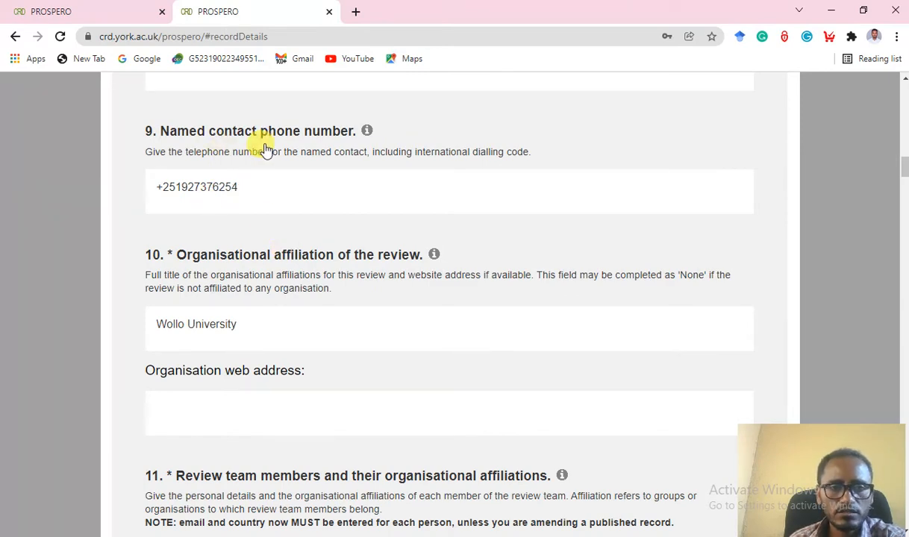
scroll(254, 215, down, 2)
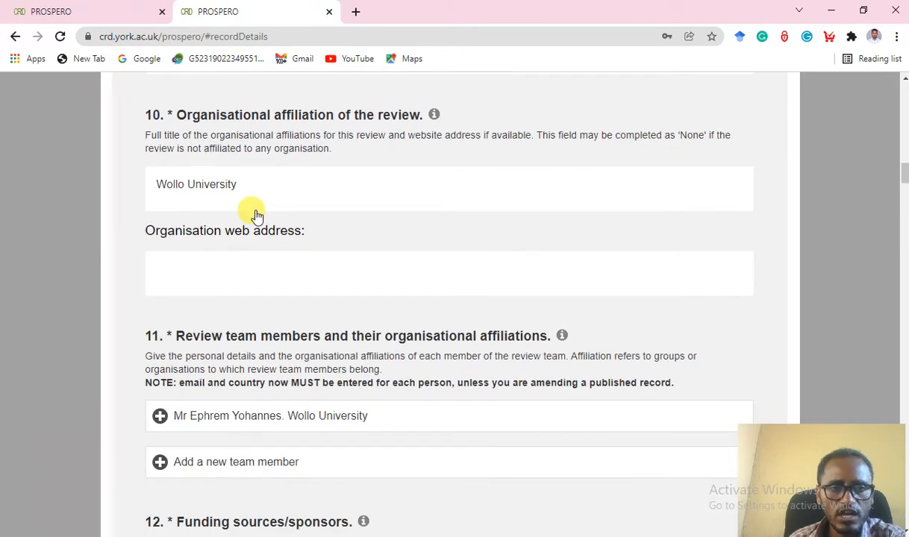
Change the Q10 organisational affiliation from 'Wollo University' to 'Ambo University'.
click(192, 189)
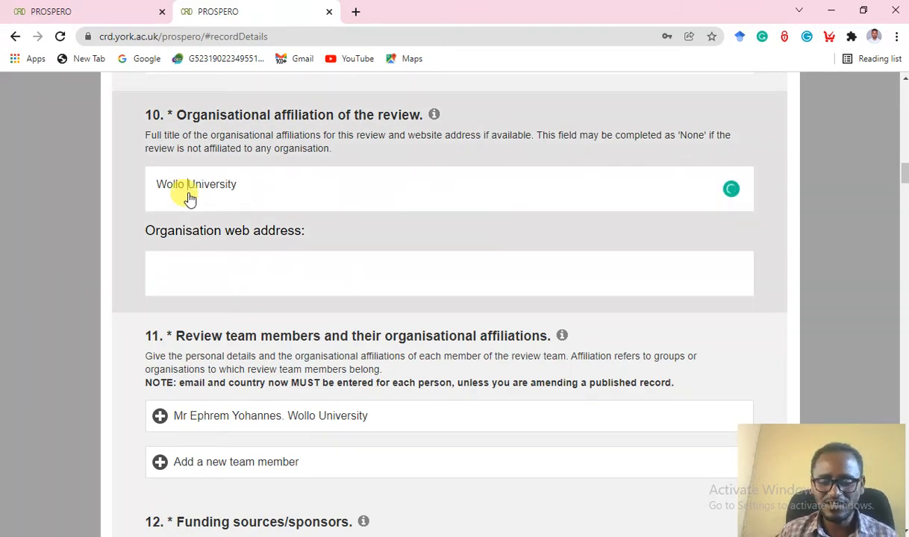
key(Delete)
key(BackSpace)
key(BackSpace)
key(BackSpace)
key(BackSpace)
key(BackSpace)
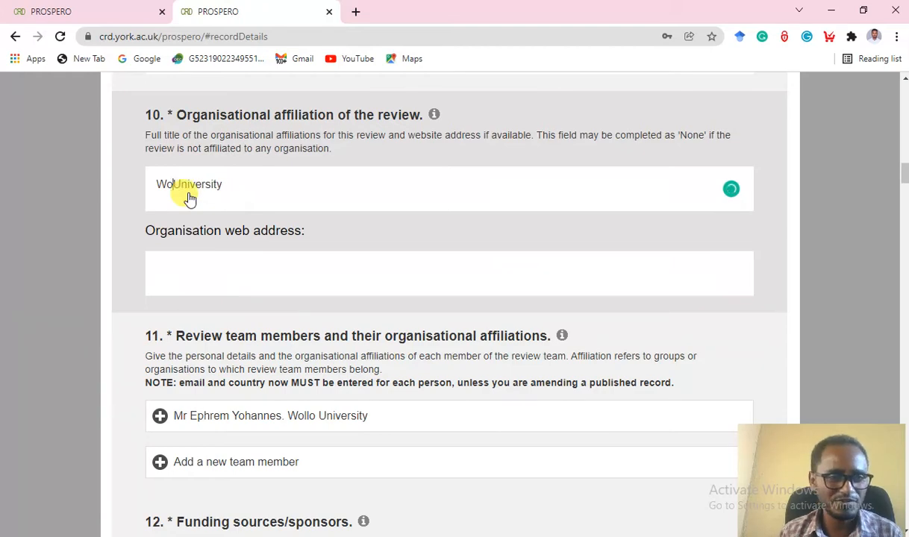
text(A)
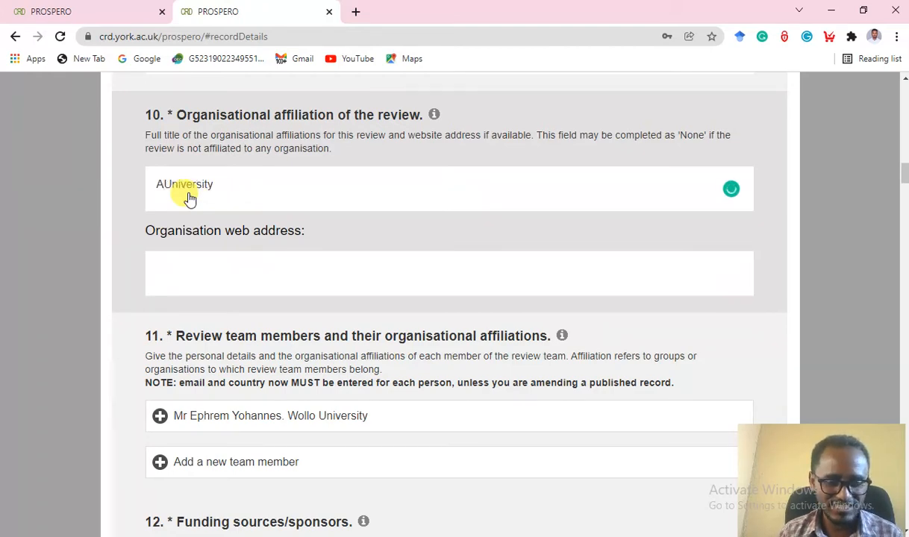
text(mbo)
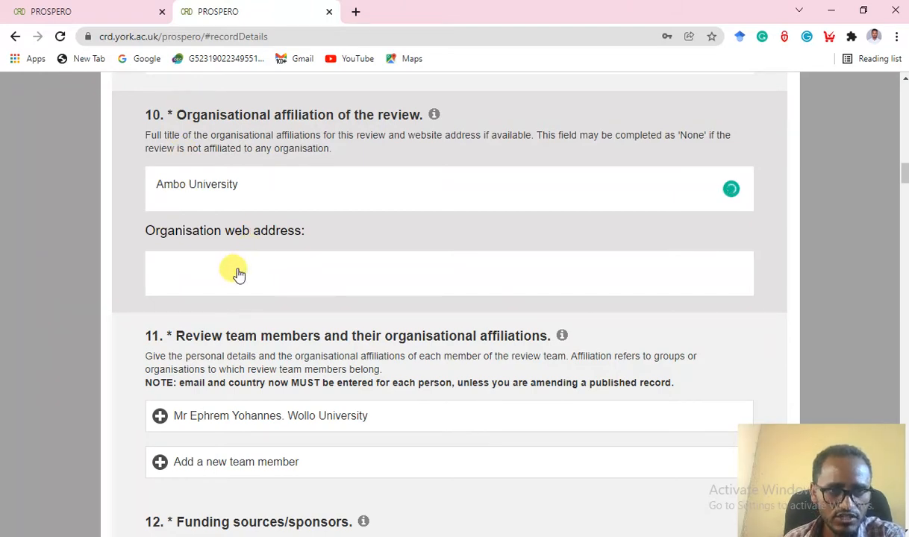
click(191, 271)
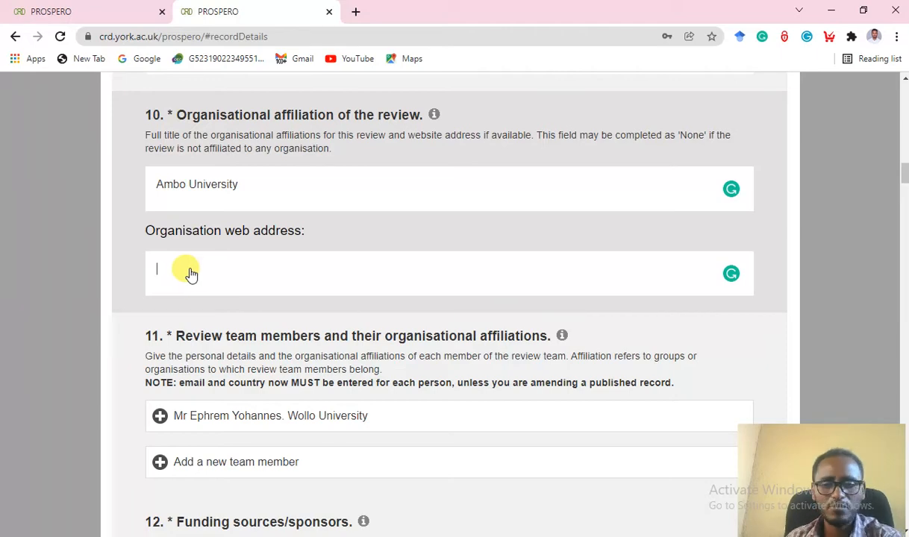
scroll(260, 277, down, 1)
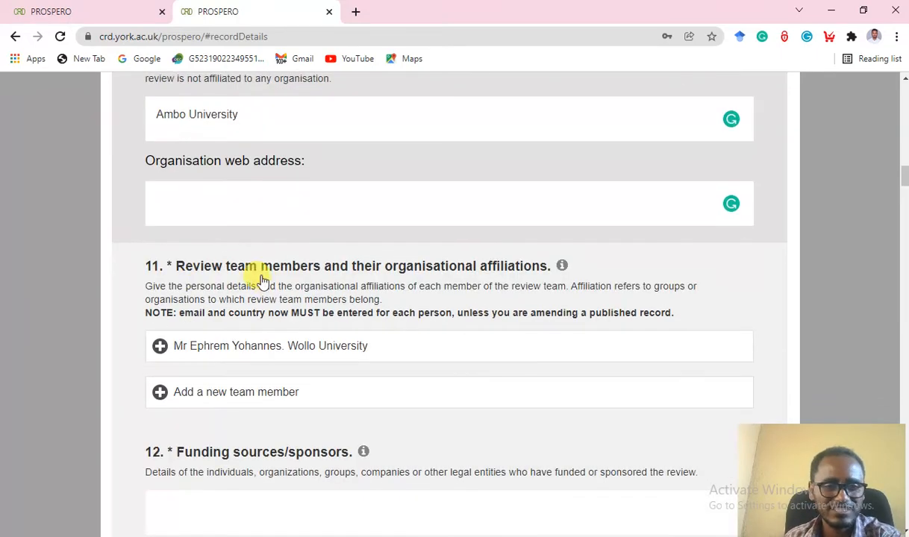
scroll(284, 288, down, 1)
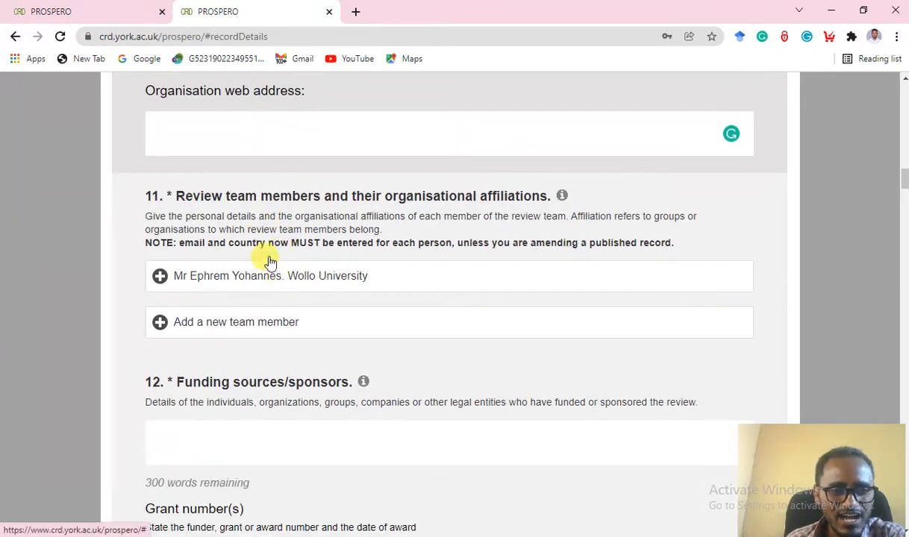
scroll(246, 229, down, 1)
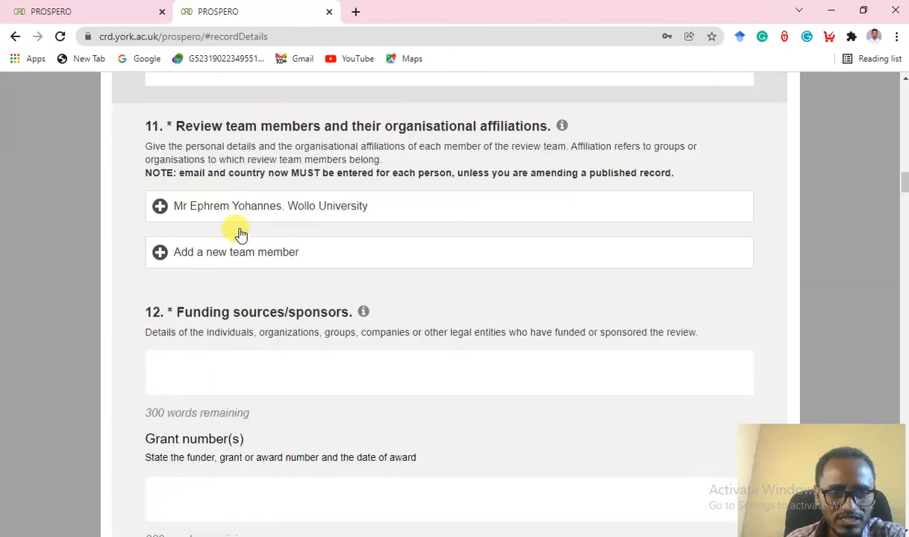
click(370, 210)
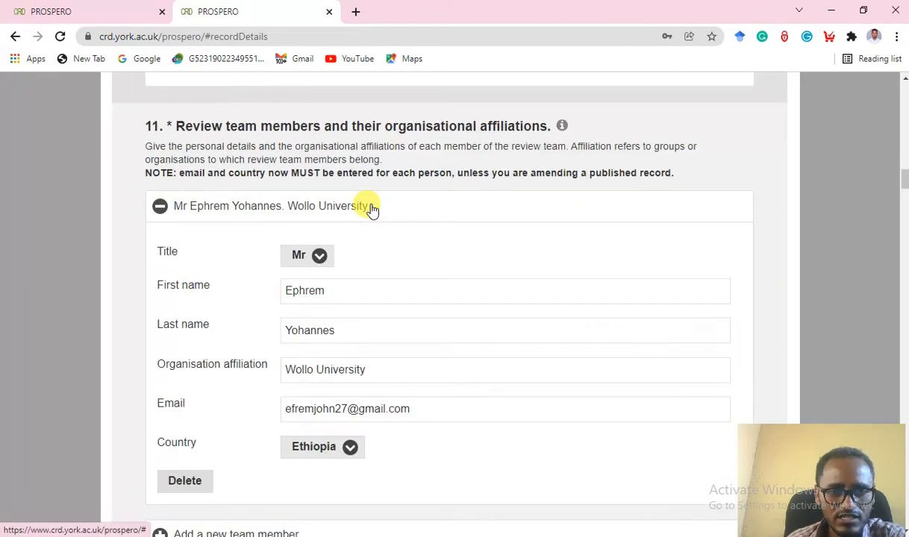
click(362, 300)
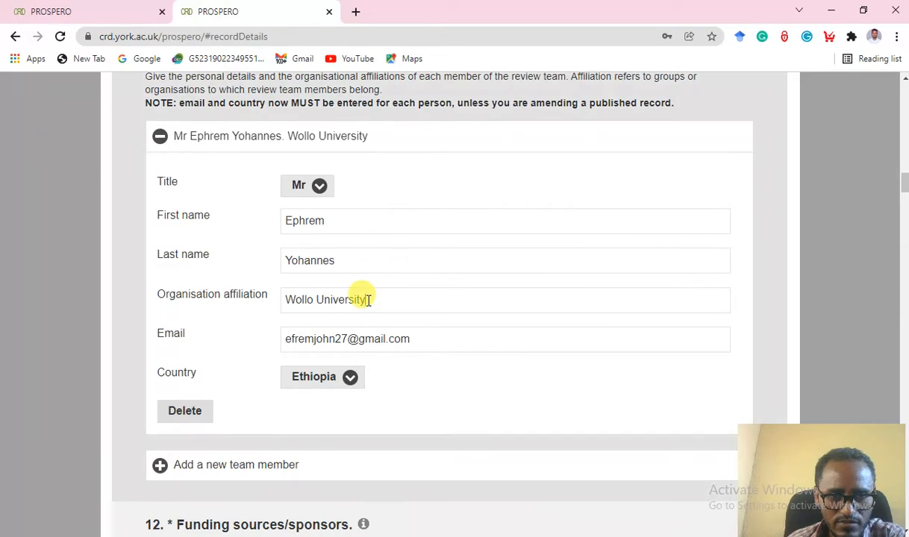
click(317, 301)
key(BackSpace)
key(BackSpace)
key(BackSpace)
key(BackSpace)
key(BackSpace)
key(BackSpace)
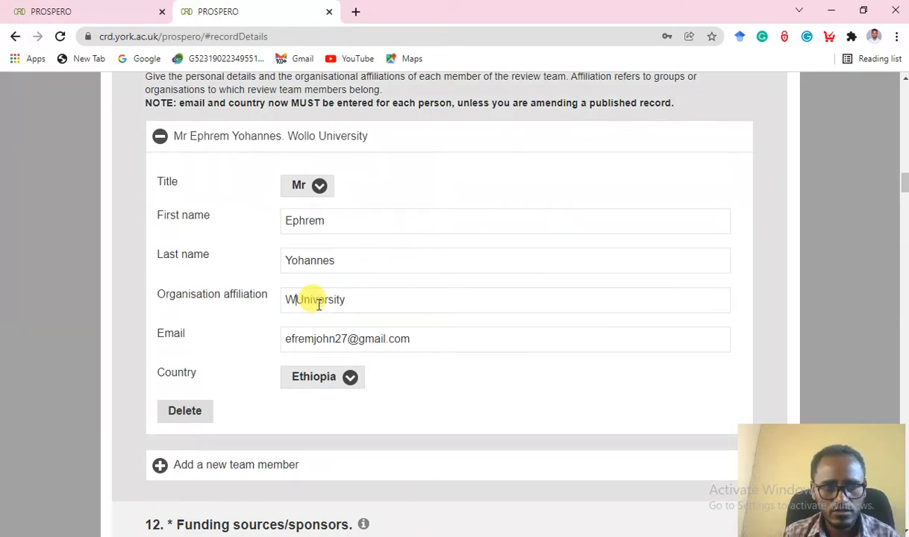
text(Ambo)
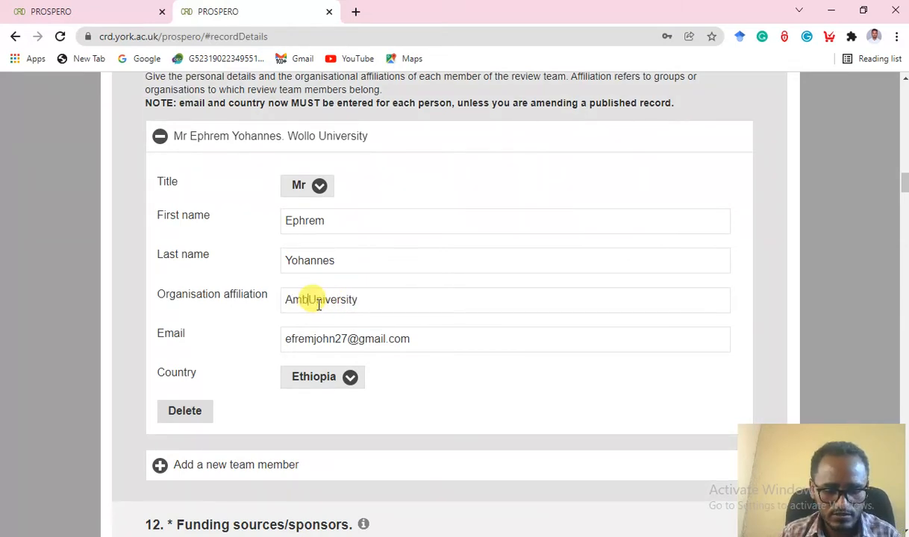
scroll(425, 369, down, 1)
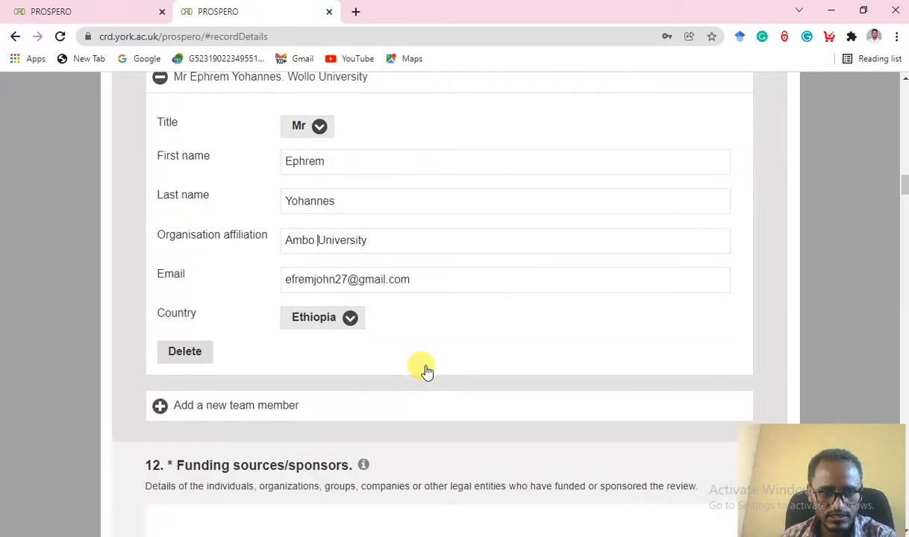
scroll(425, 371, down, 3)
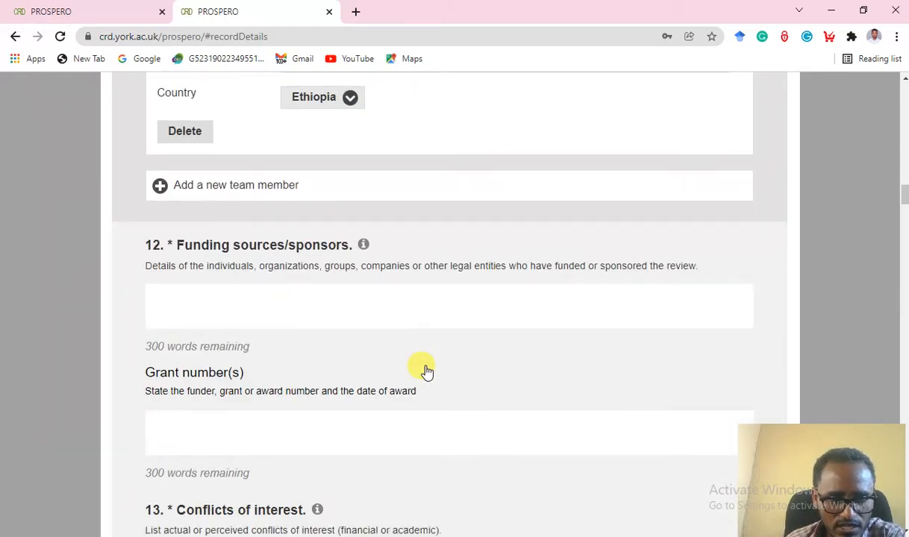
scroll(425, 371, up, 3)
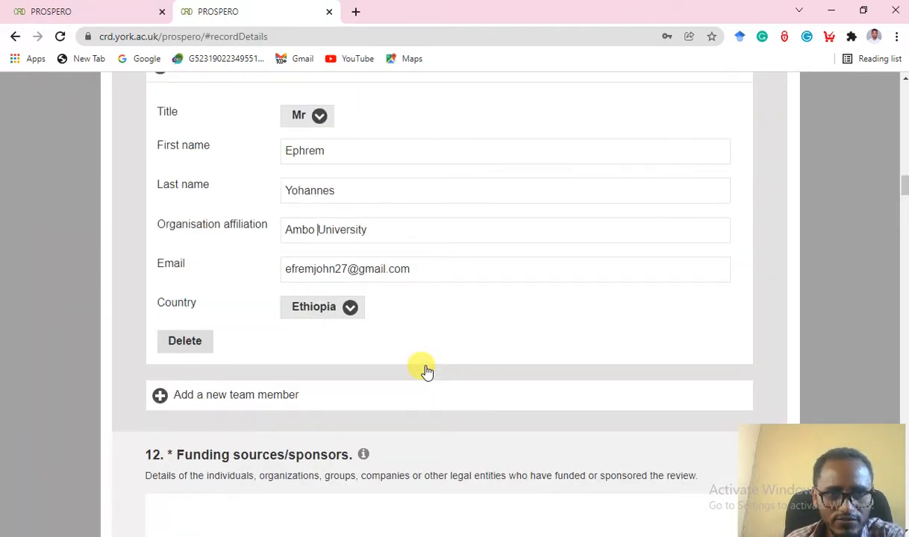
scroll(425, 371, up, 4)
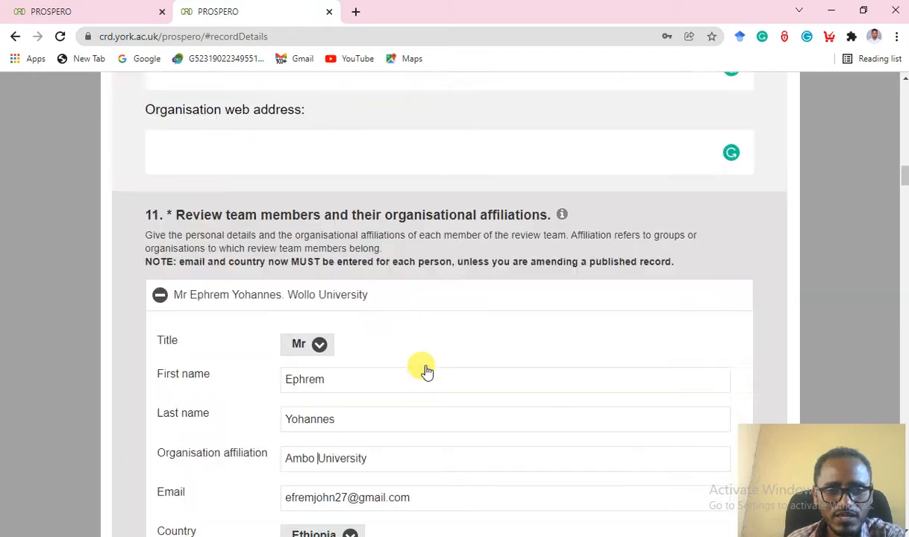
scroll(425, 371, down, 7)
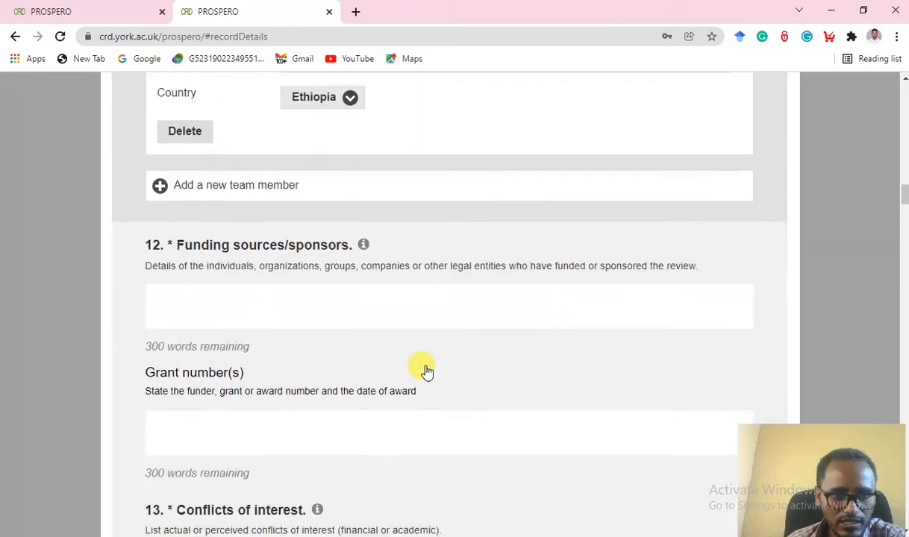
Start a new team member with title Dr, their first and last names, and affiliation 'Ambo University'.
click(159, 187)
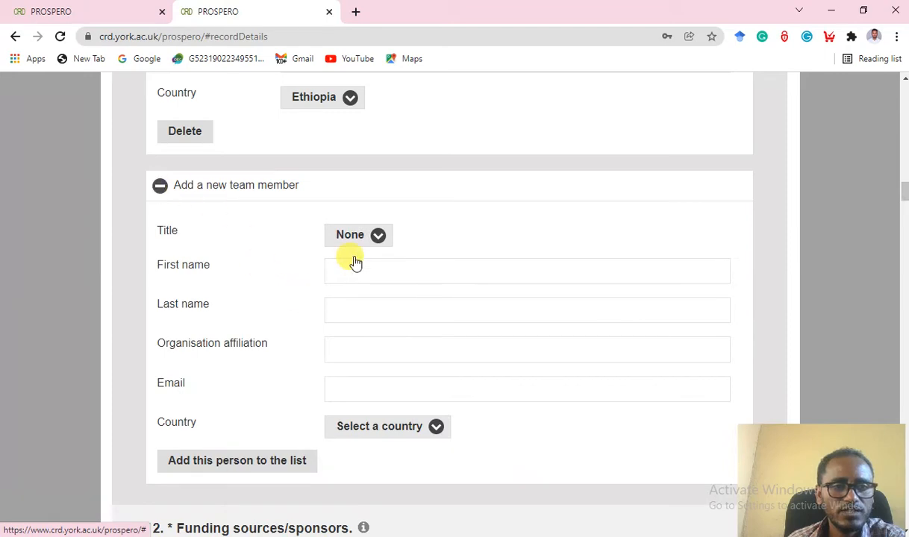
click(374, 245)
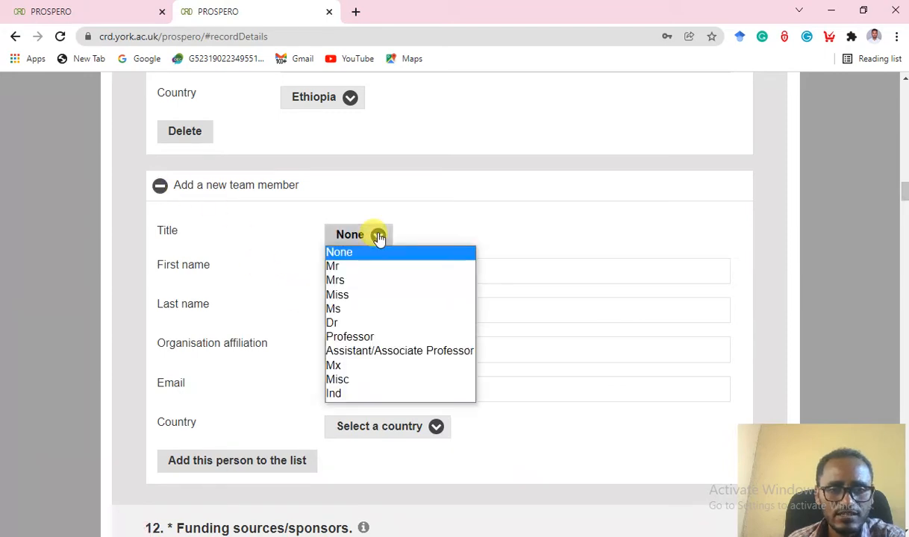
click(333, 323)
click(347, 271)
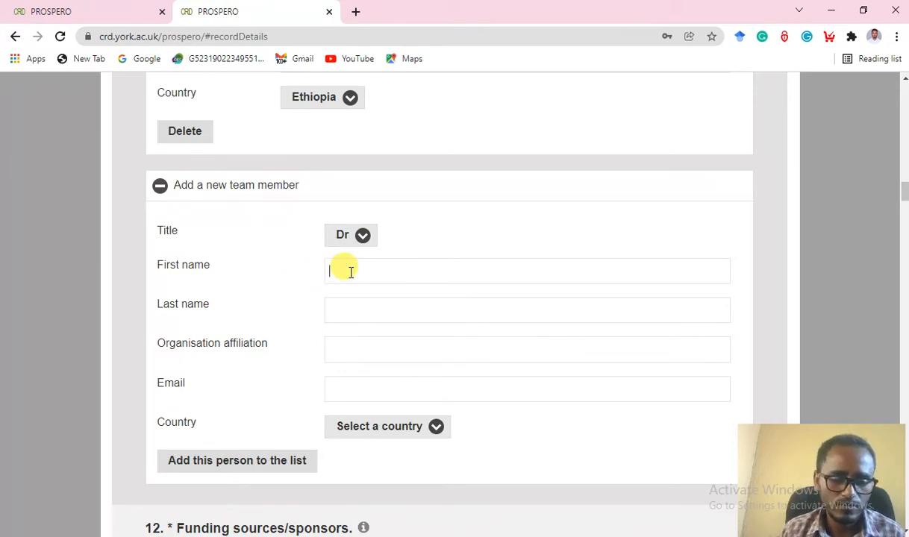
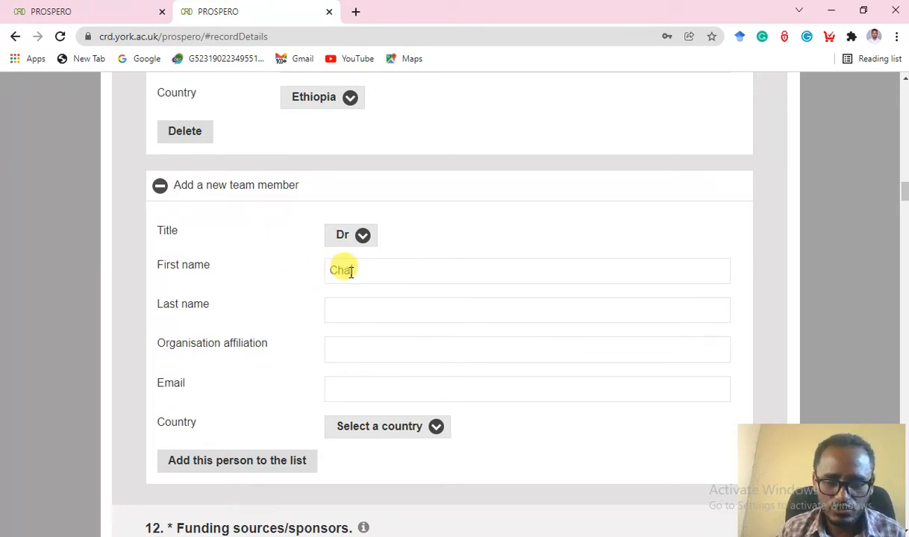
click(347, 309)
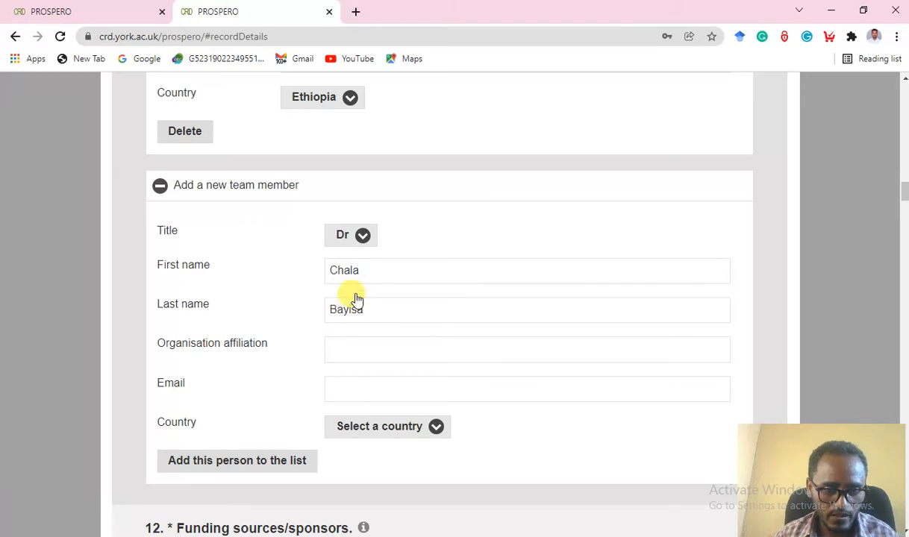
click(365, 341)
text(Ambo UN)
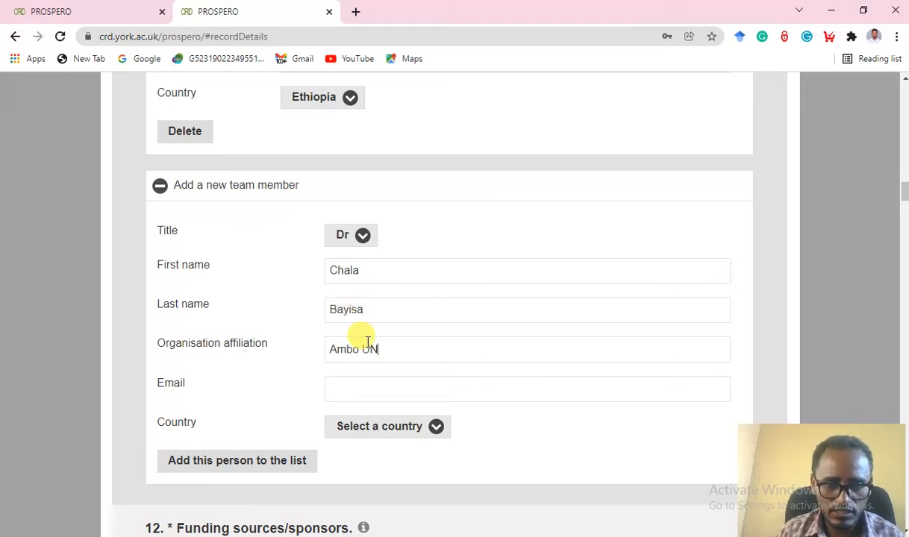
key(BackSpace)
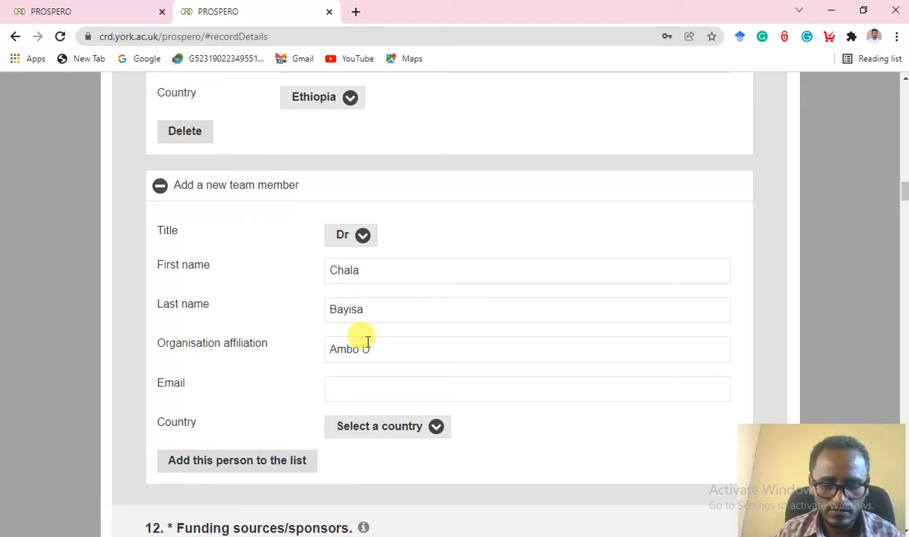
text(niver)
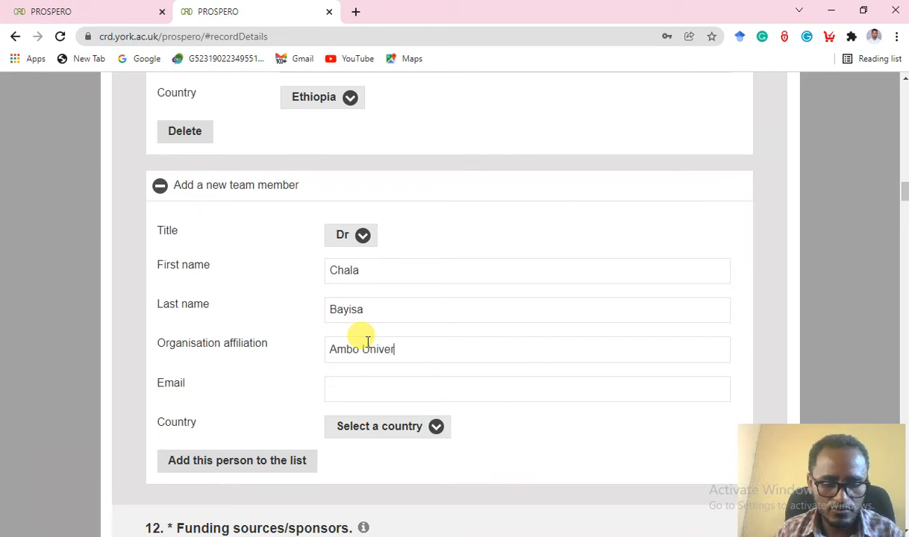
text(sity)
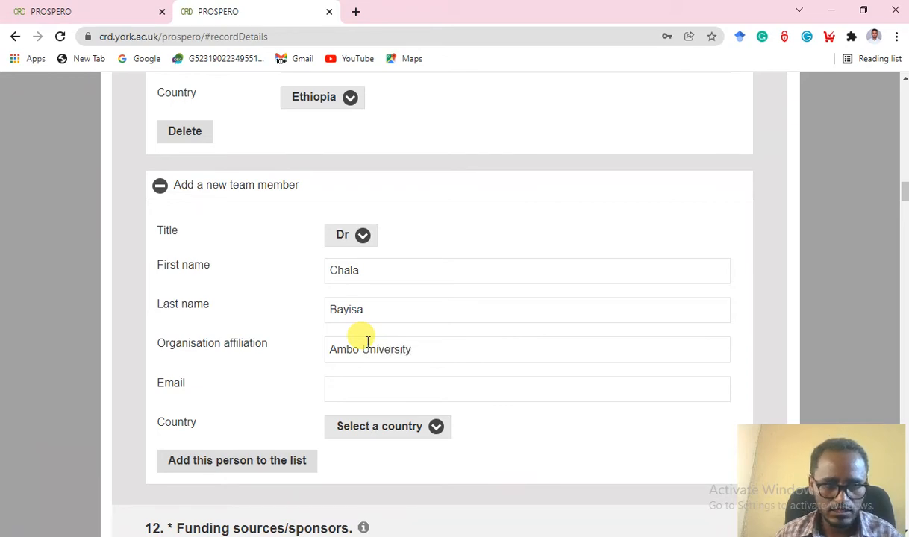
Enter the member's e-mail address, set country to Ethiopia, and add them to the team list.
click(355, 388)
scroll(359, 388, down, 1)
scroll(361, 392, down, 1)
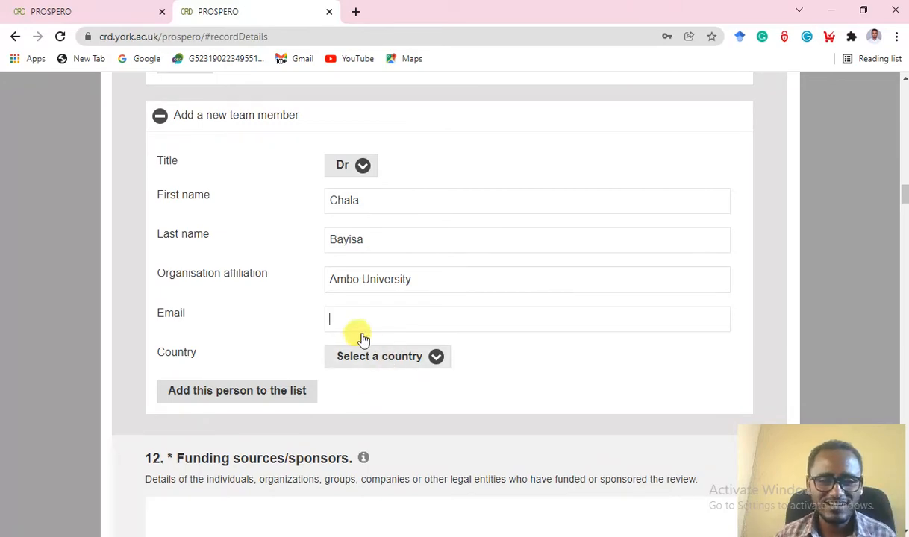
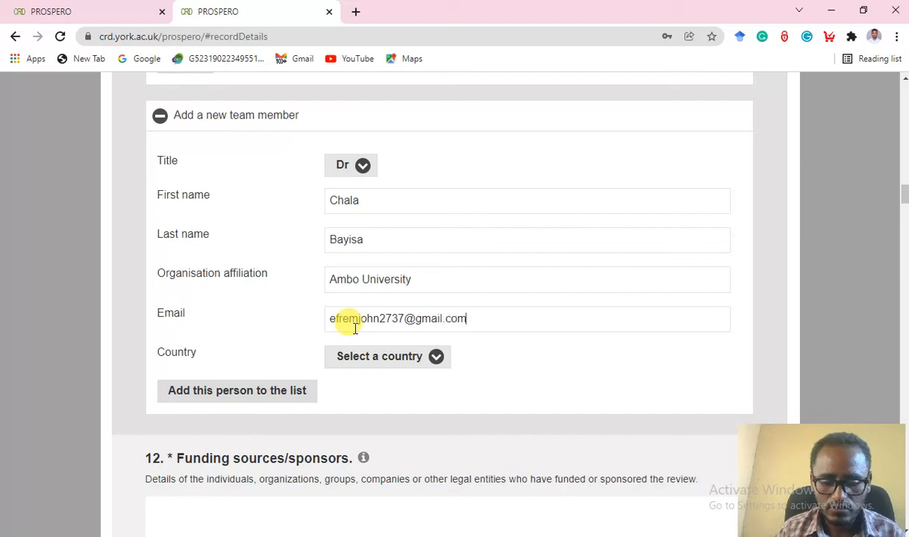
scroll(355, 328, down, 1)
click(401, 292)
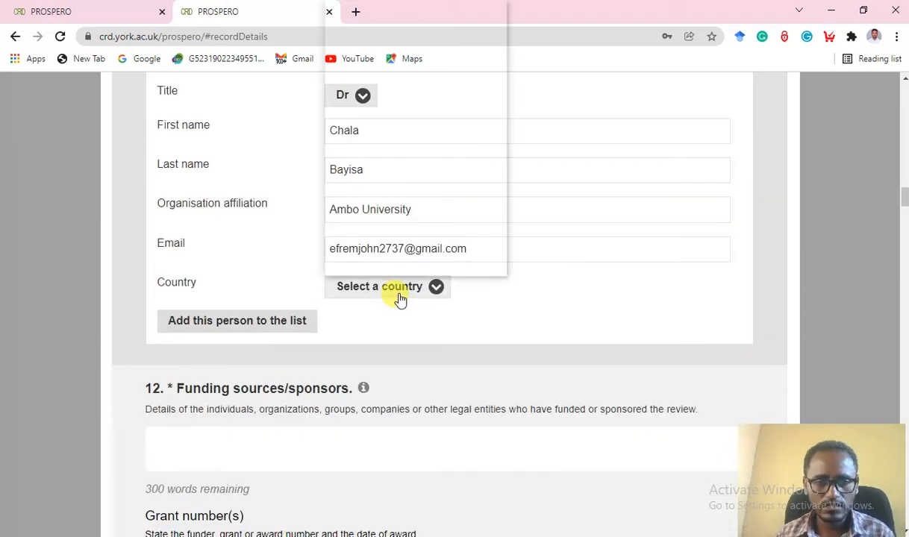
scroll(401, 152, down, 20)
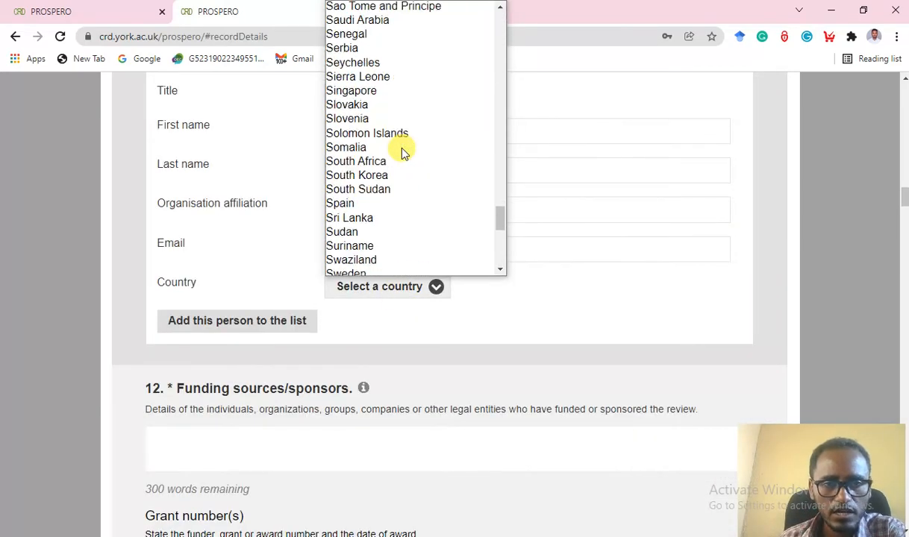
scroll(402, 152, up, 20)
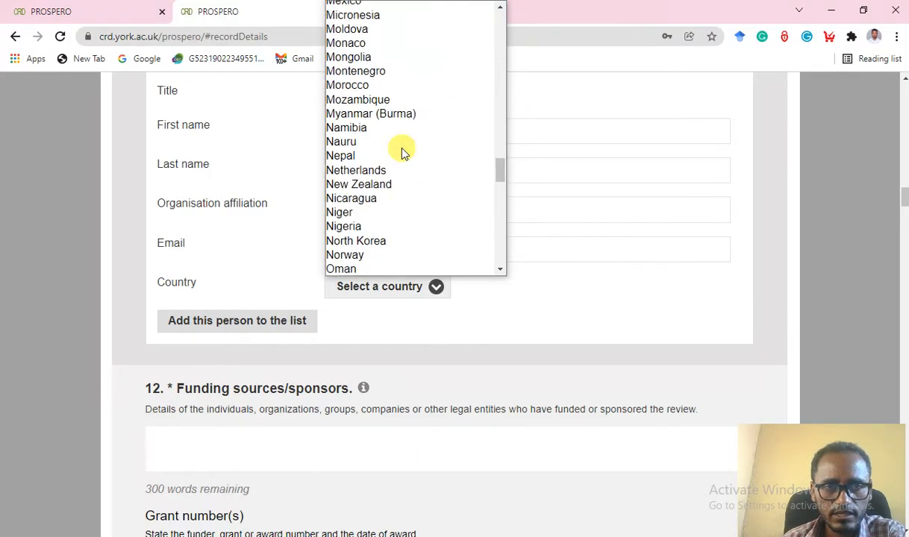
scroll(402, 152, up, 9)
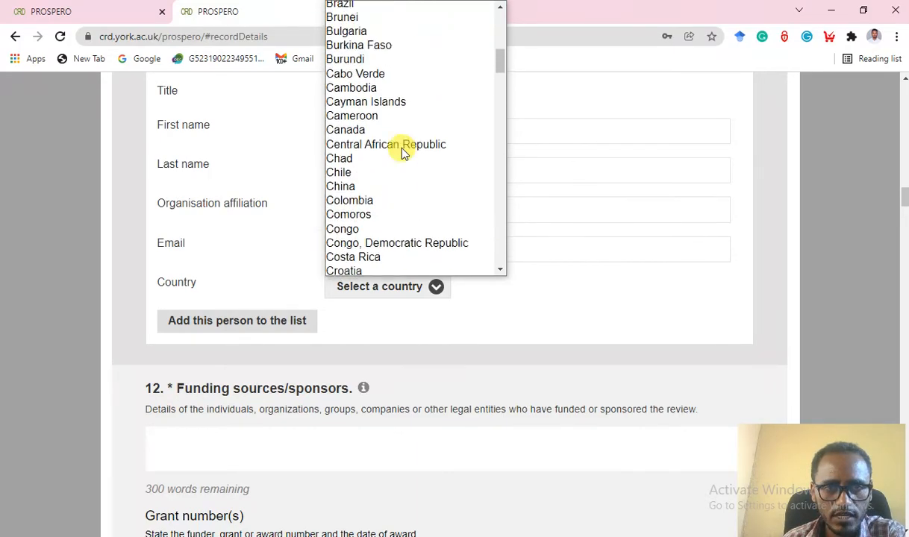
scroll(401, 152, down, 7)
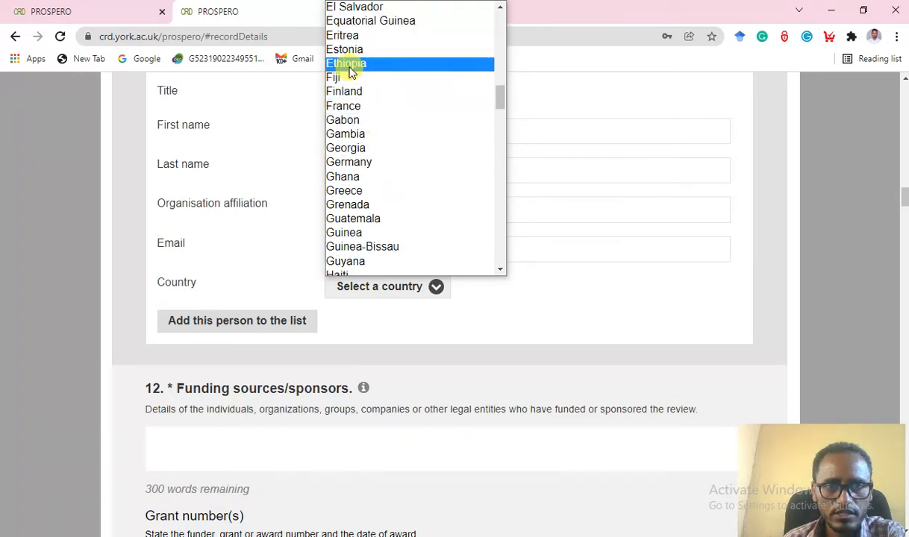
click(346, 63)
scroll(523, 319, down, 2)
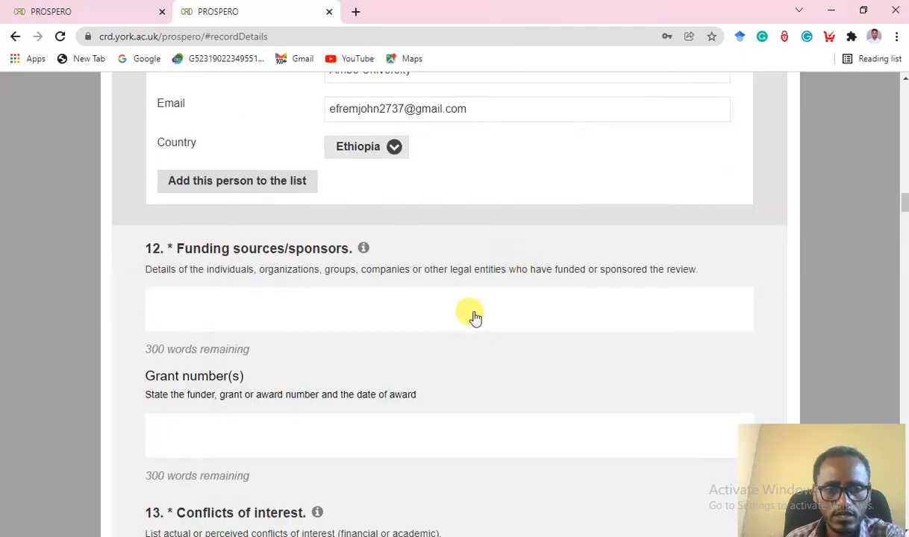
click(218, 189)
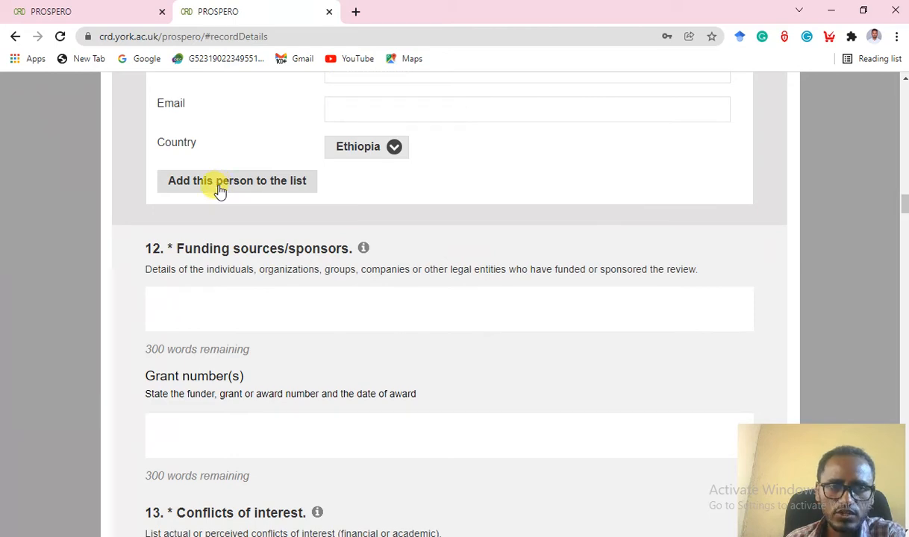
scroll(335, 251, up, 2)
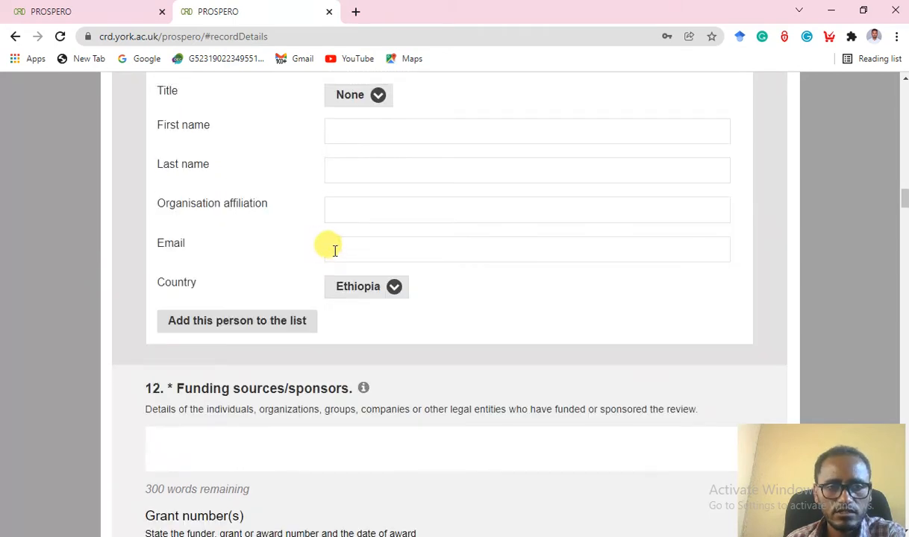
scroll(335, 251, up, 8)
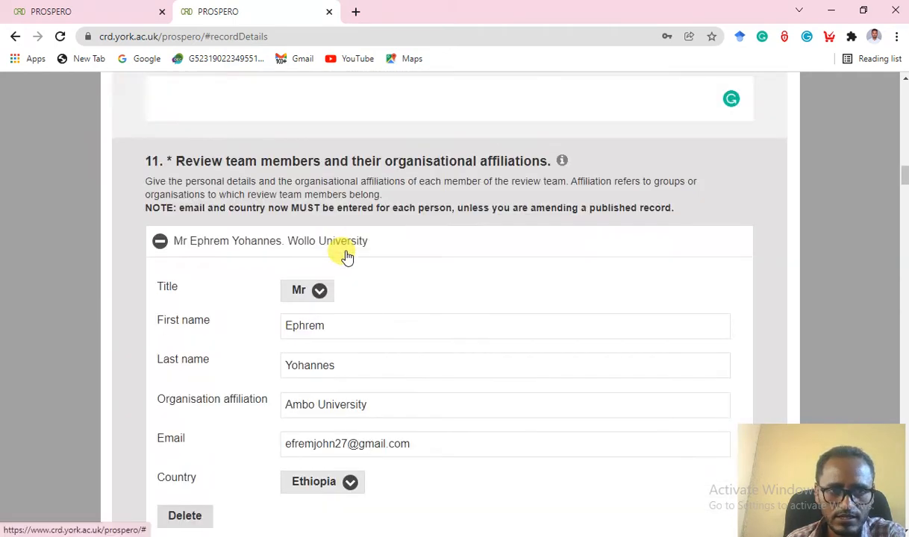
scroll(346, 256, down, 5)
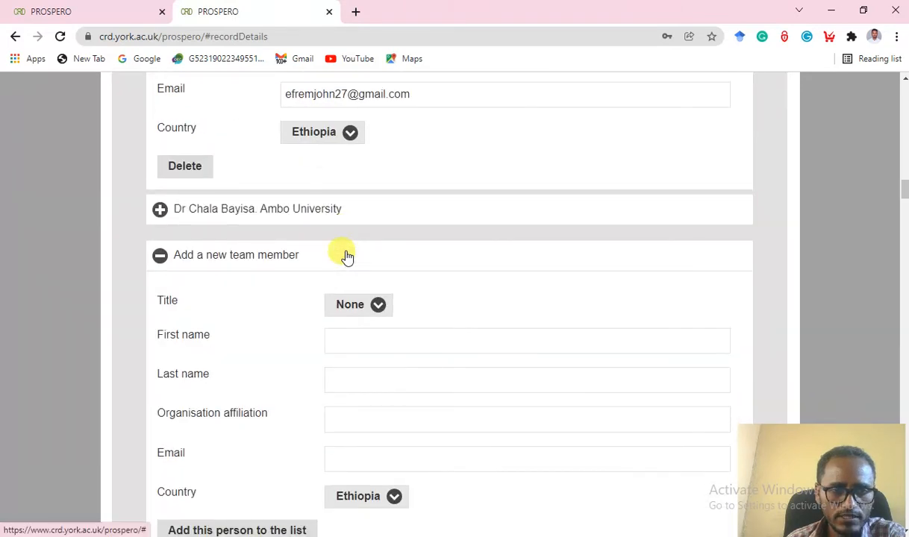
scroll(420, 279, down, 1)
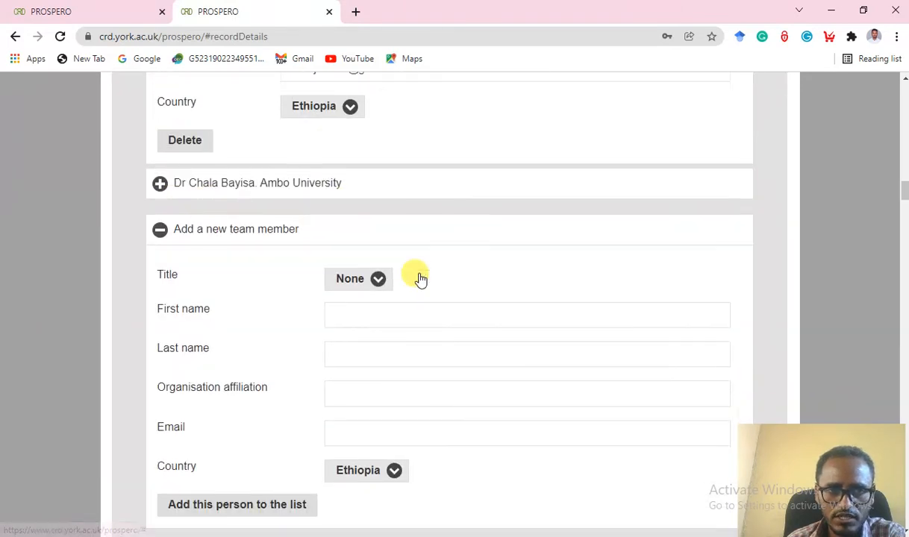
scroll(420, 279, down, 1)
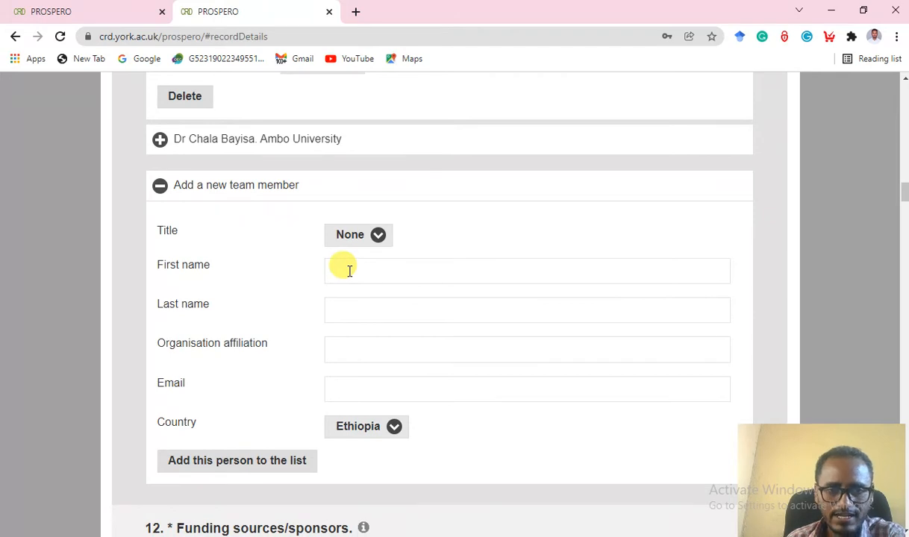
click(348, 271)
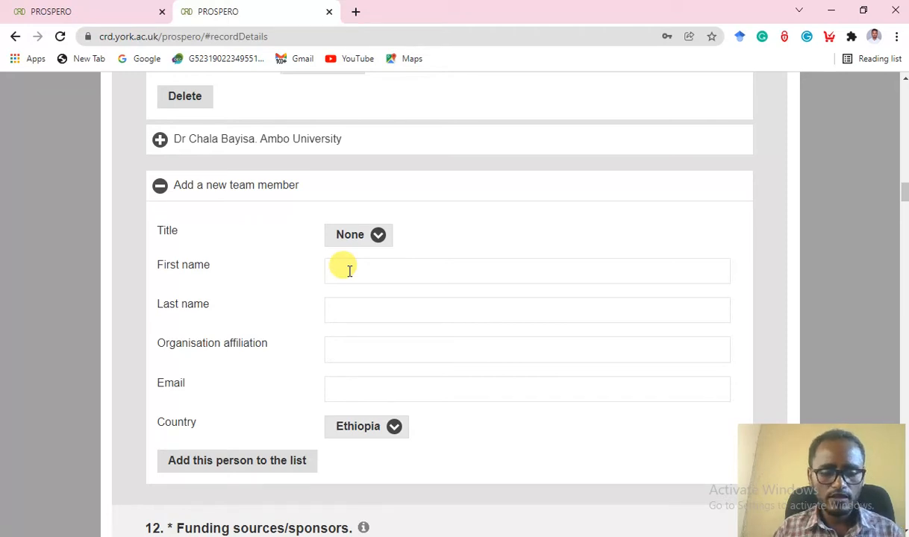
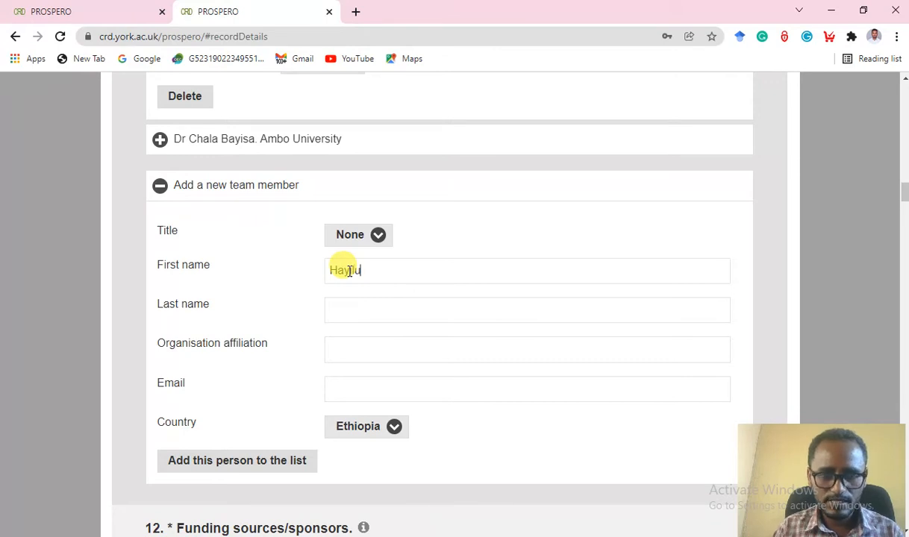
Enter the third member's first and last names, 'Ambo University' affiliation and e-mail, then add them.
click(382, 320)
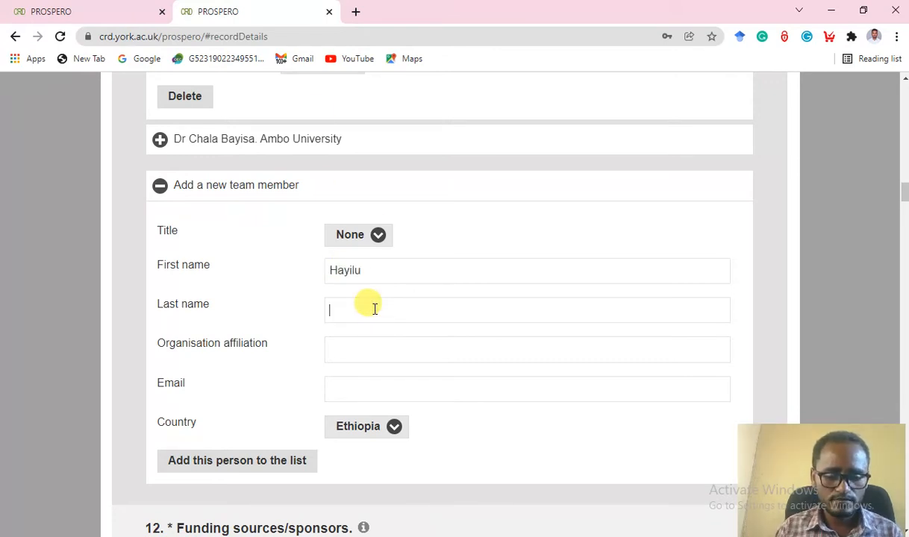
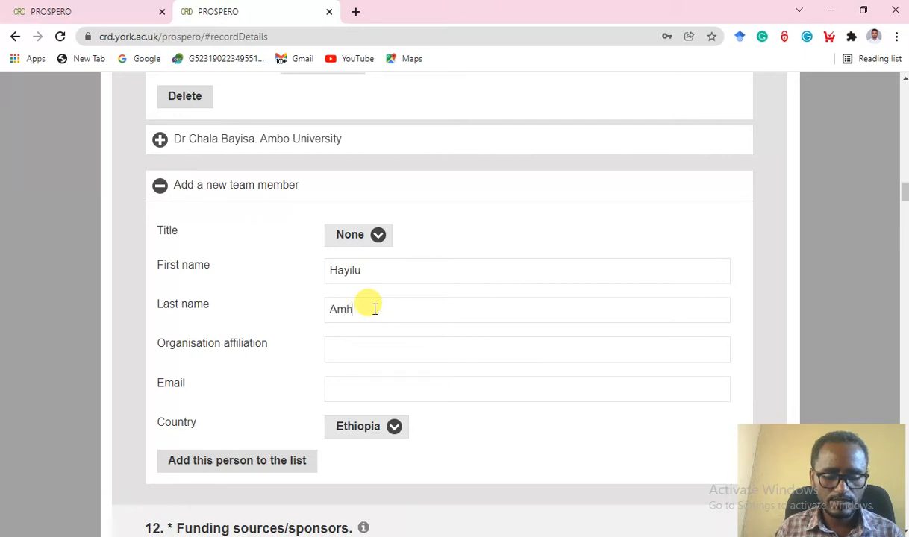
click(356, 347)
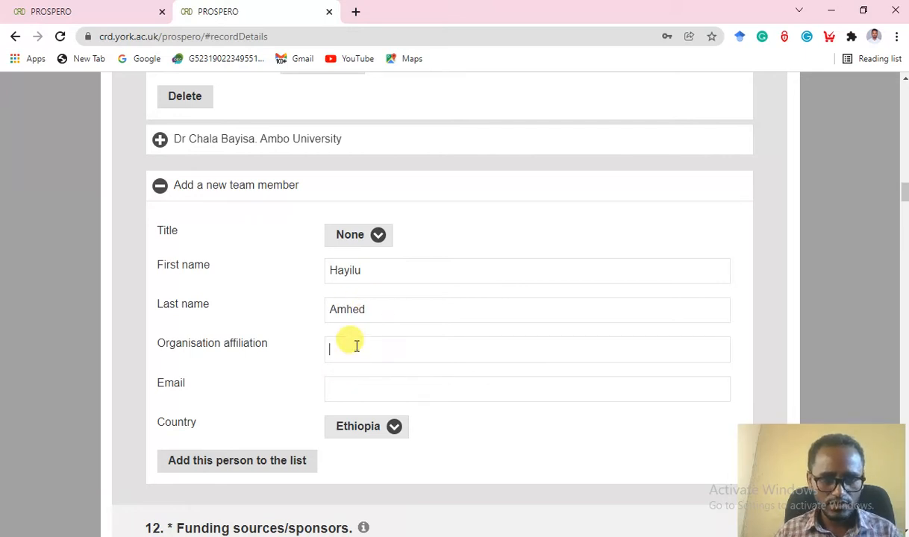
text(Ambo)
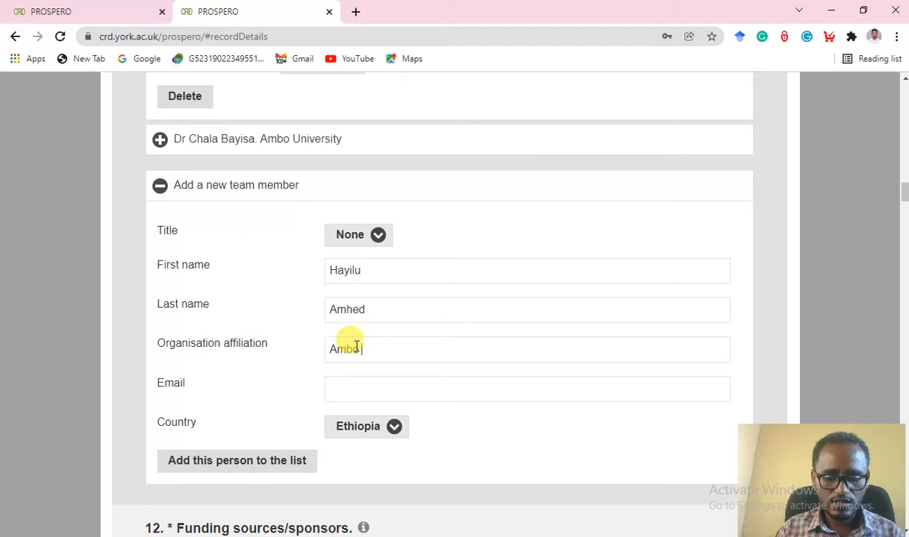
text( Unive)
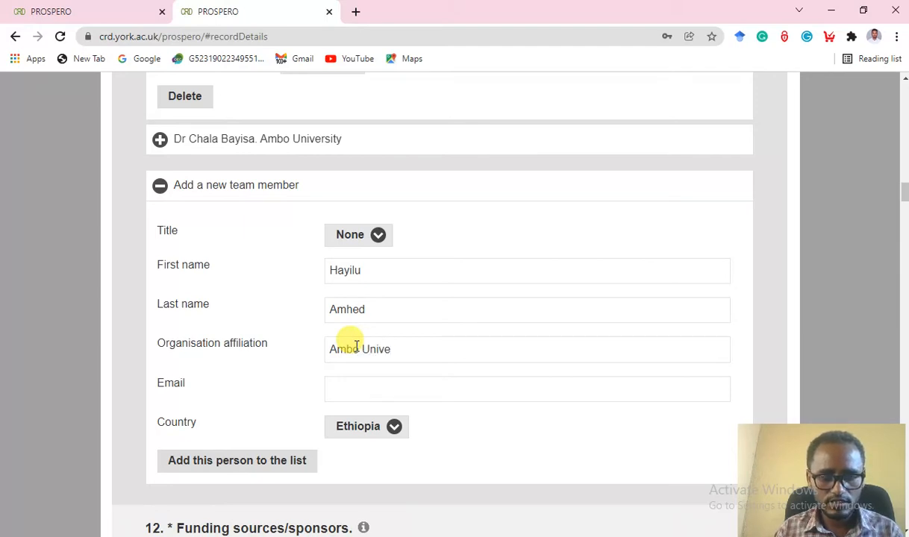
text(rsity)
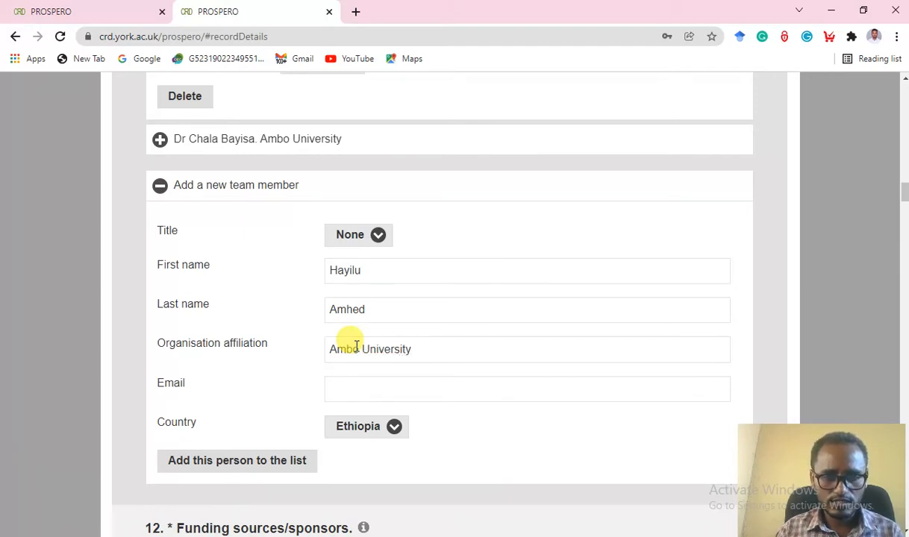
scroll(356, 347, down, 2)
click(356, 244)
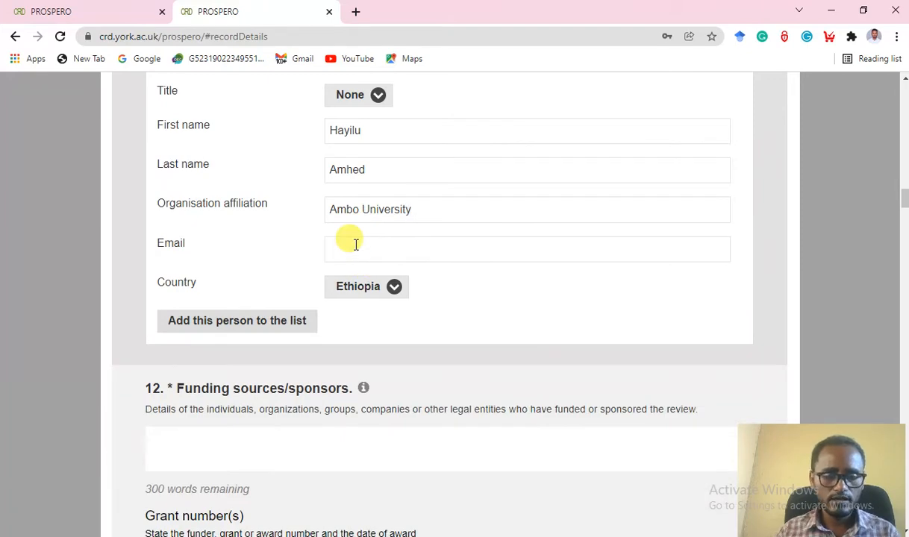
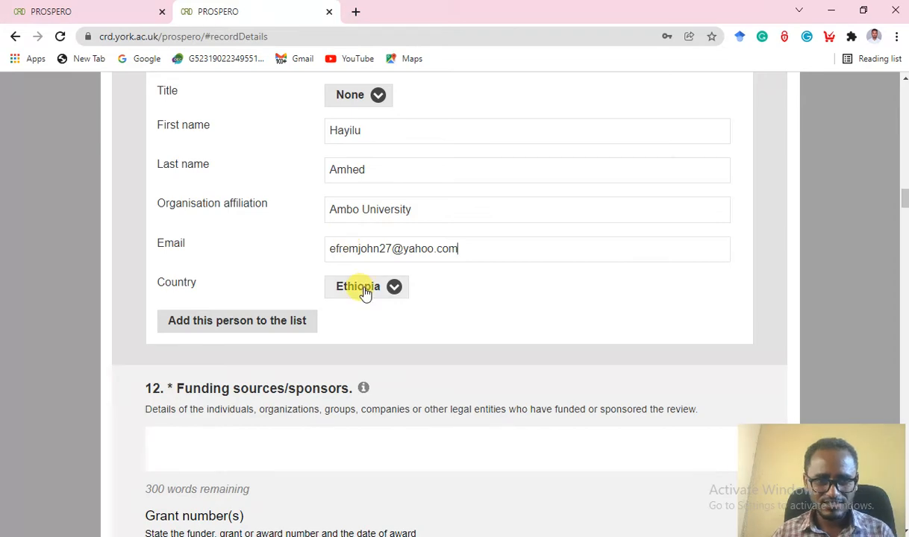
scroll(373, 327, down, 1)
click(253, 252)
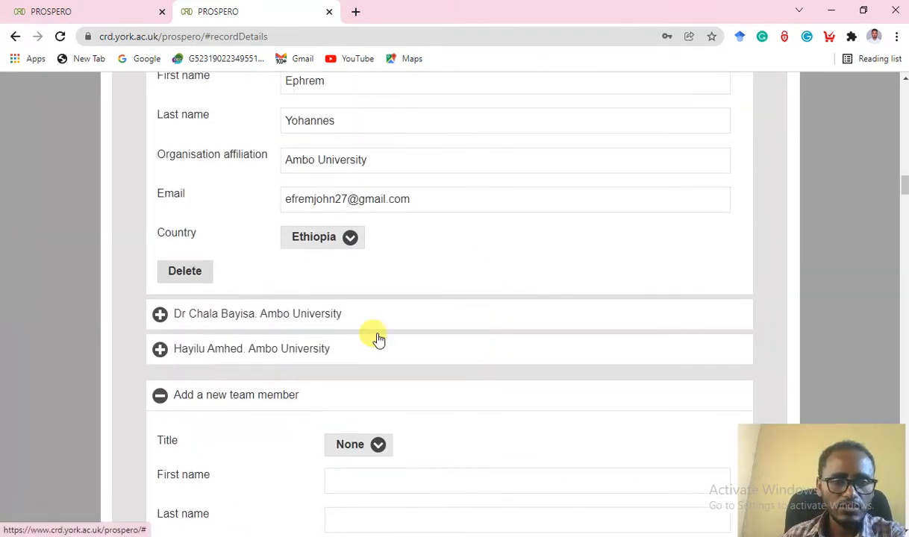
Collapse the empty new-member form and the first member's expanded details.
scroll(351, 340, up, 4)
scroll(351, 341, down, 6)
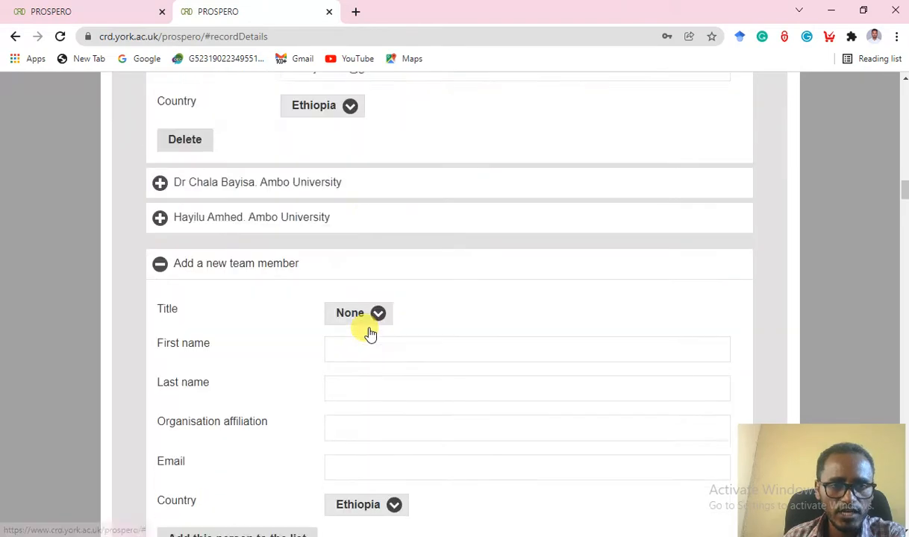
scroll(369, 332, down, 5)
scroll(345, 291, up, 3)
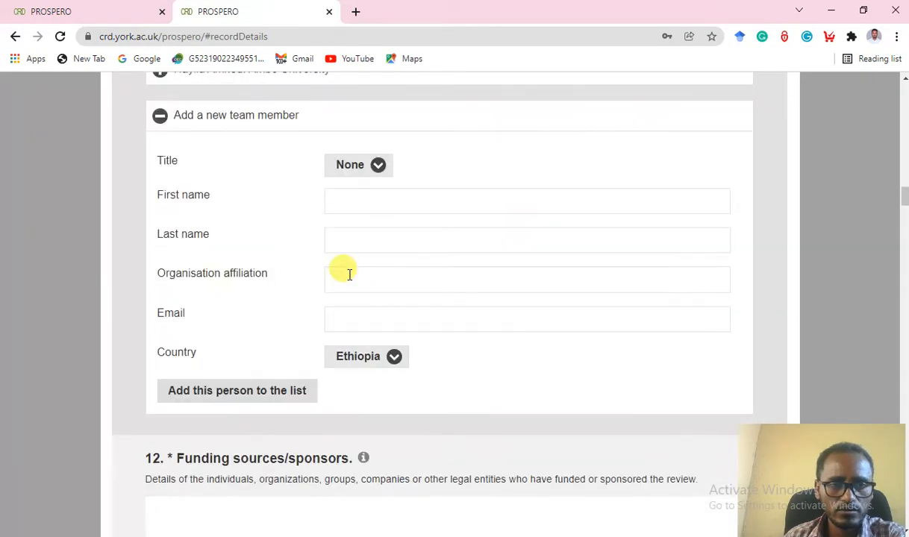
click(160, 116)
scroll(373, 183, up, 2)
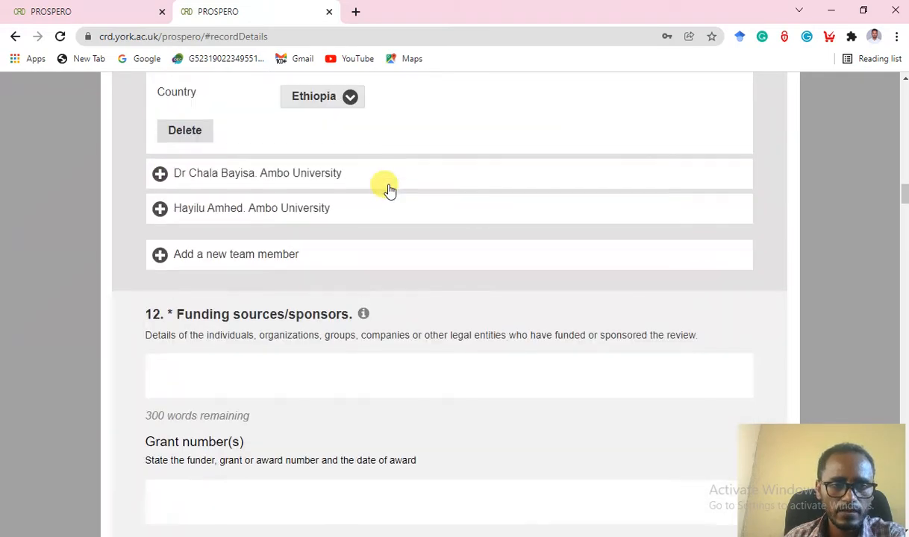
scroll(224, 246, up, 4)
scroll(224, 321, up, 4)
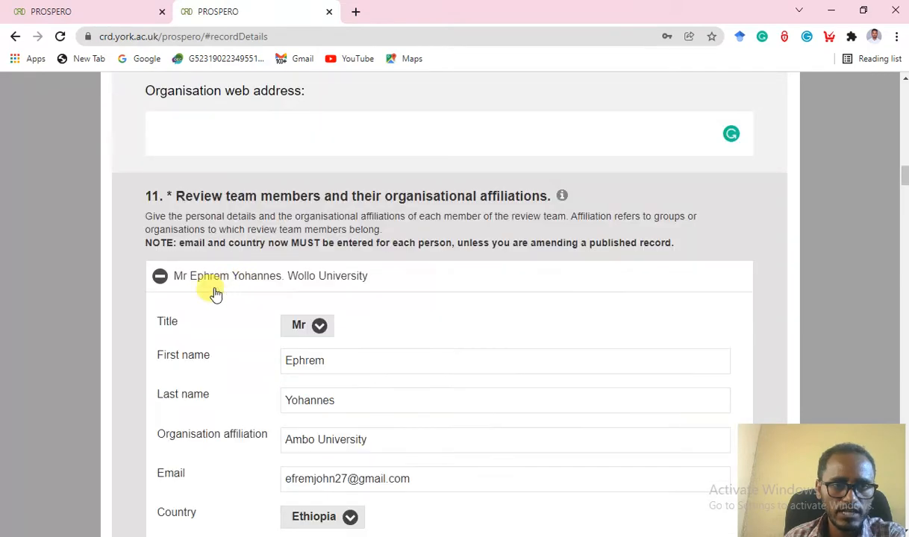
click(159, 277)
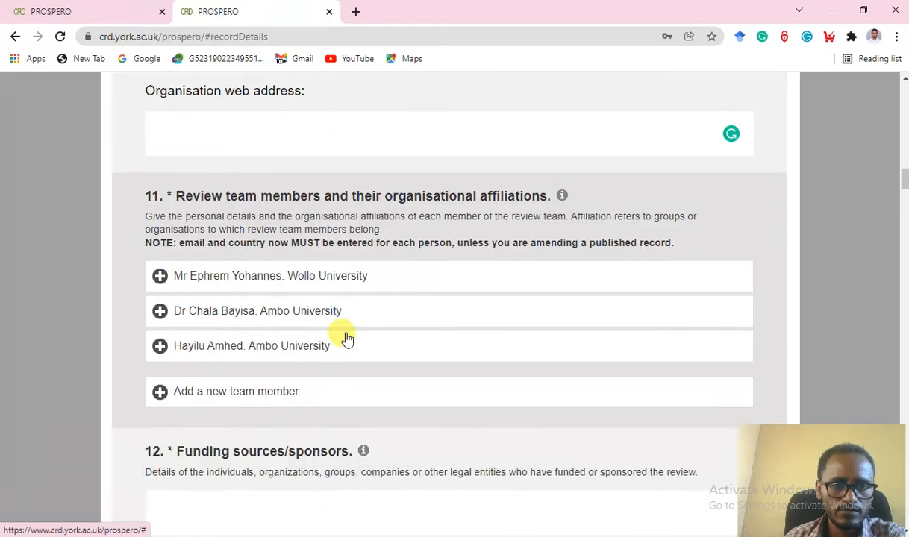
scroll(386, 330, down, 3)
scroll(388, 325, down, 1)
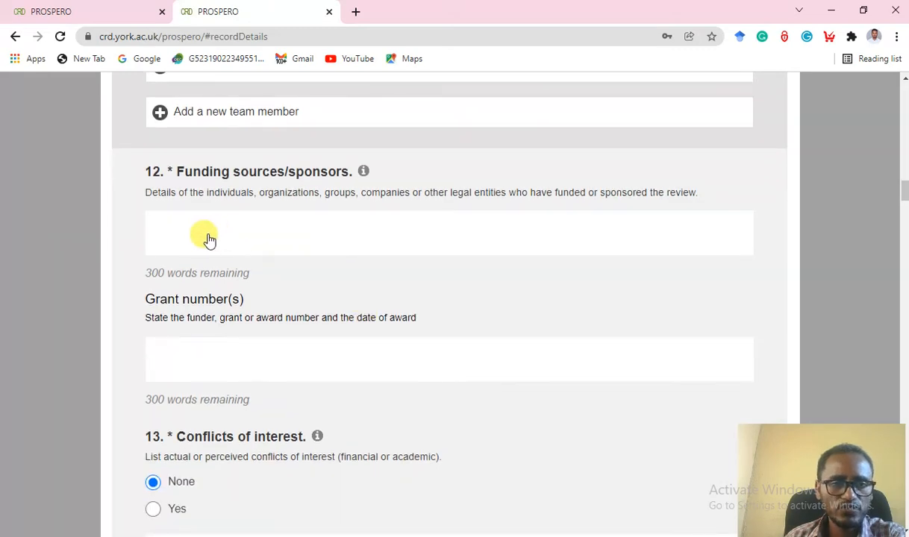
Replace the Funding sources entry with 'Not applicable' and fill grant number with 'not applicable'.
click(168, 237)
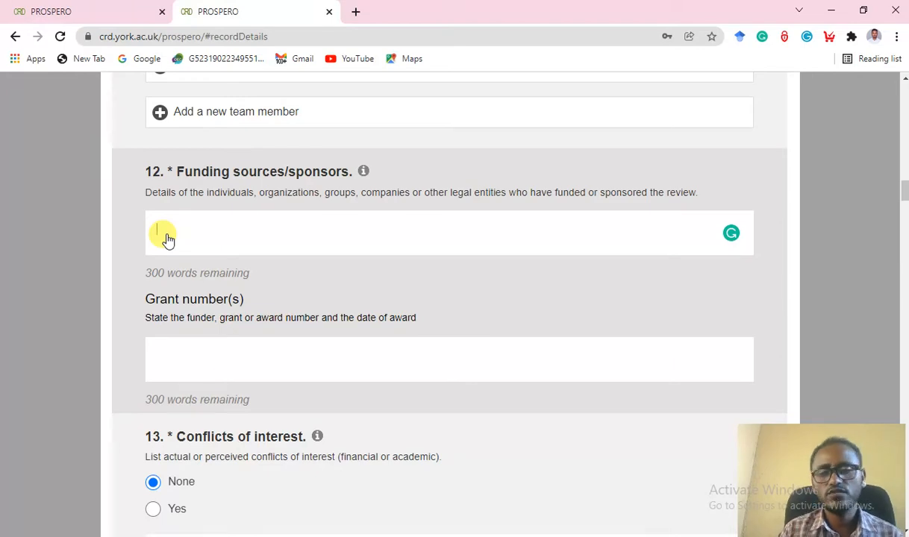
text(Amb)
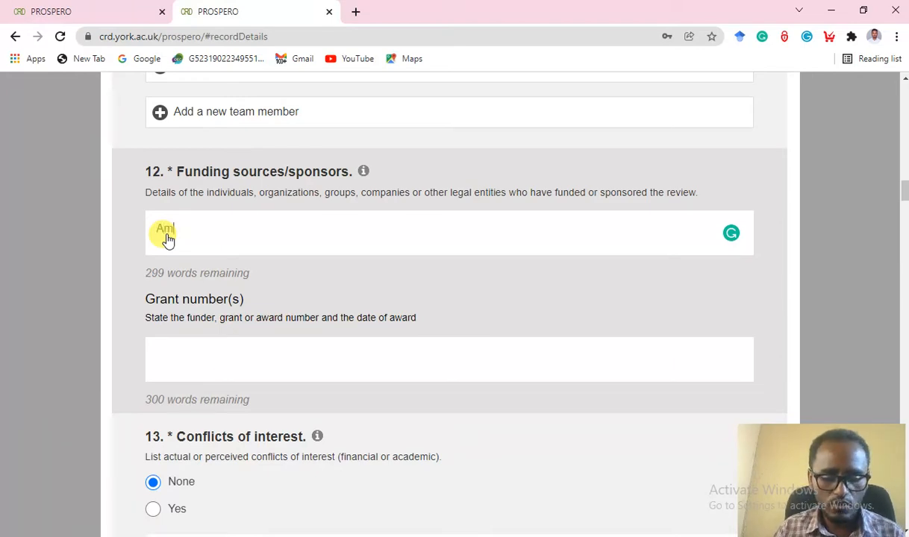
text(o Uni)
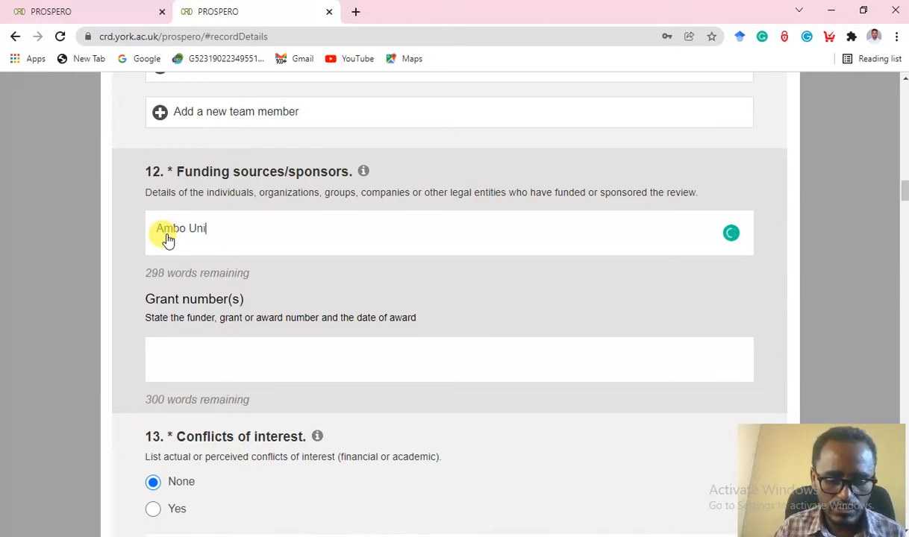
text(versity)
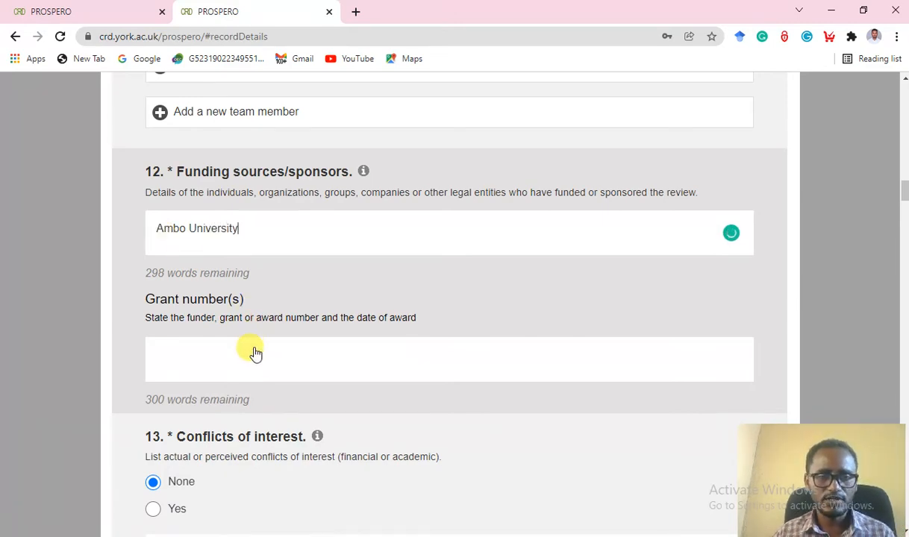
click(181, 366)
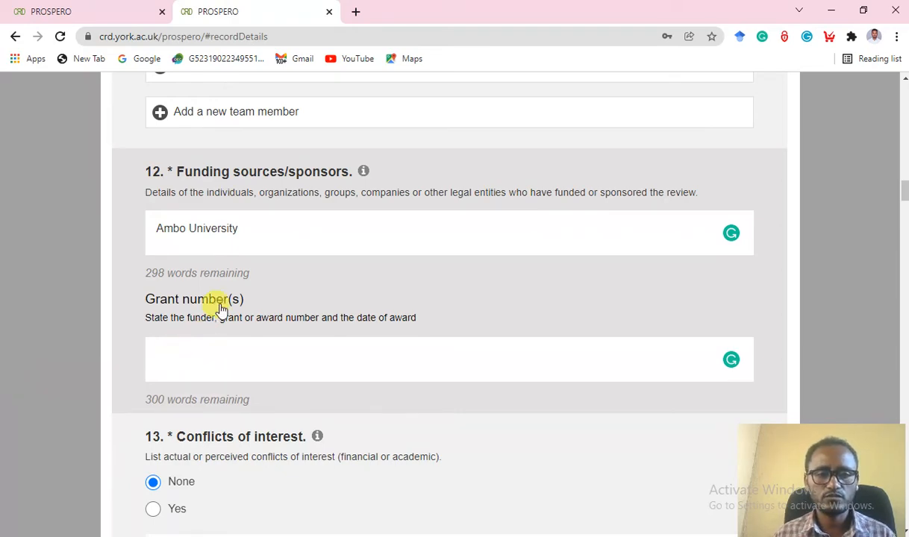
click(252, 238)
key(BackSpace)
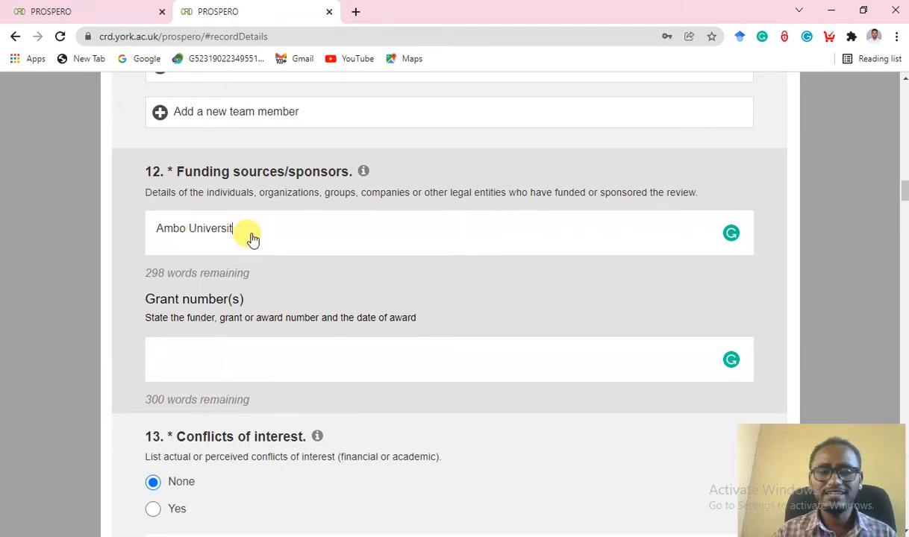
key(BackSpace)
key(BackSpace)
key(BackSpace)
key(BackSpace)
key(BackSpace)
key(BackSpace)
key(BackSpace)
key(BackSpace)
key(BackSpace)
key(BackSpace)
key(BackSpace)
key(BackSpace)
key(BackSpace)
key(BackSpace)
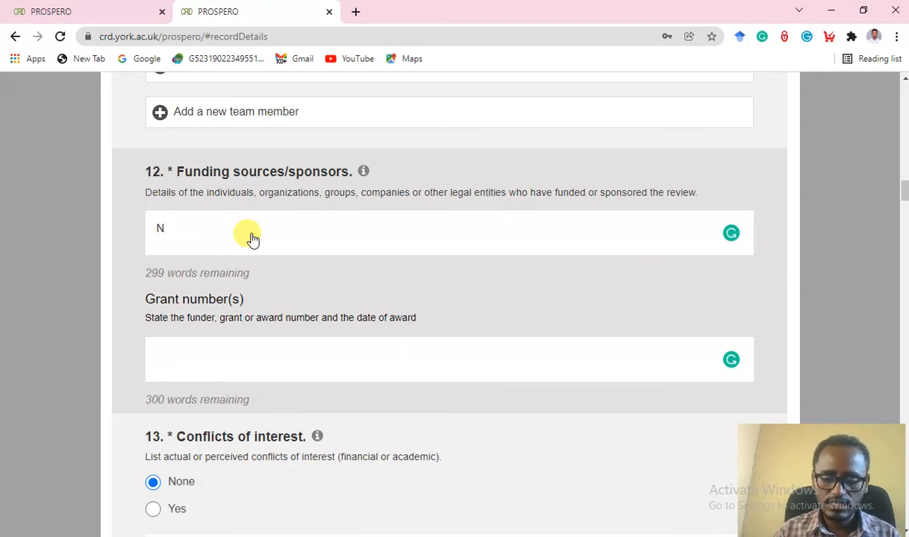
text(ot a)
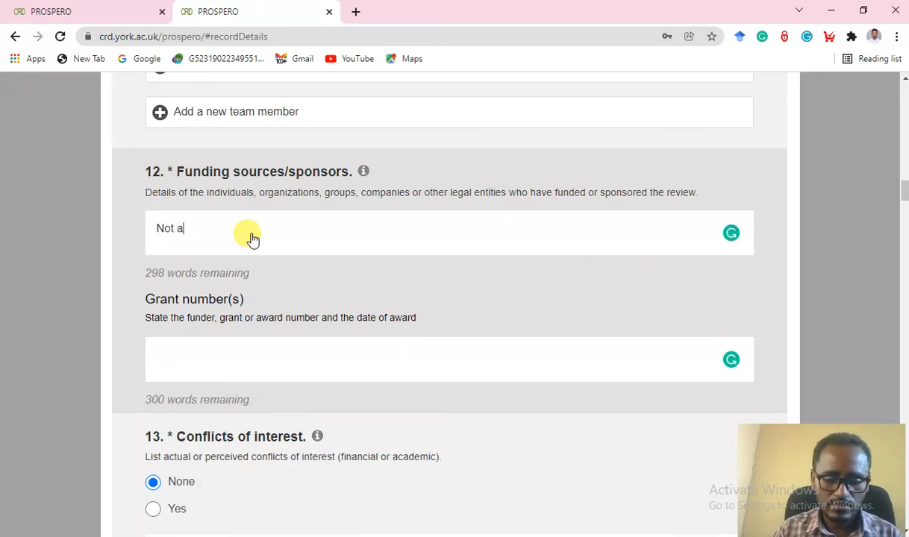
text(pplicabel)
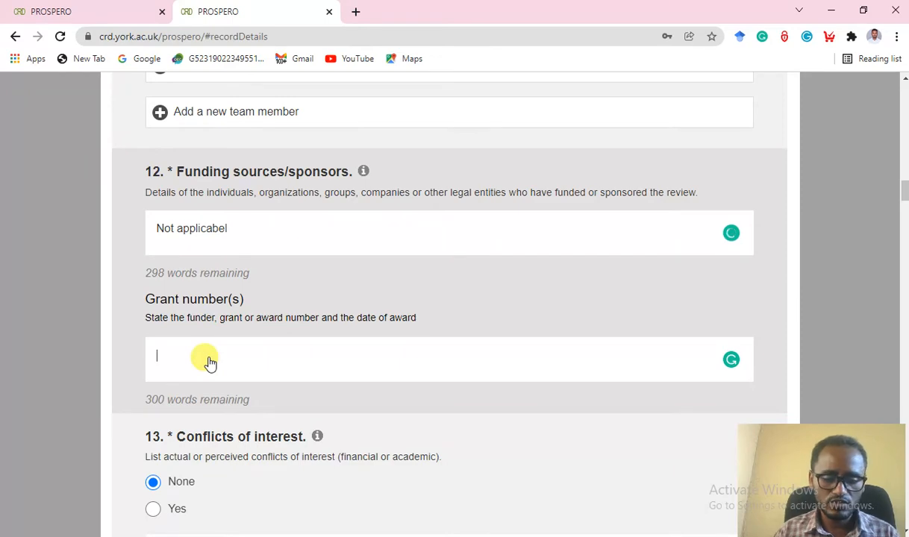
text(not appl)
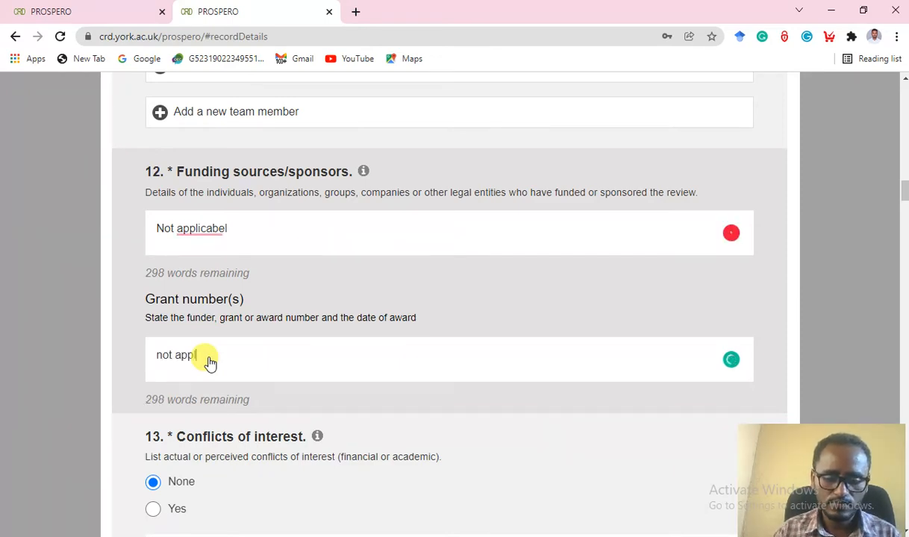
text(icable)
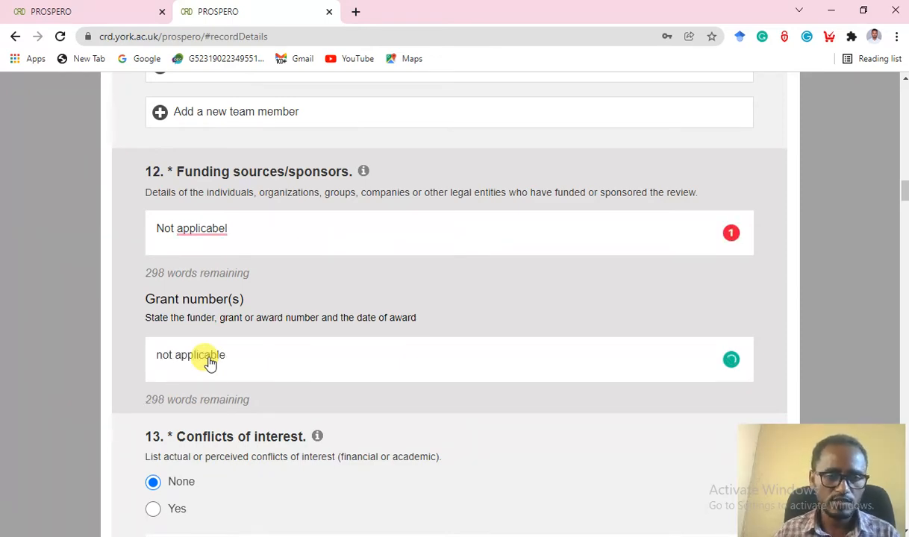
scroll(224, 329, down, 1)
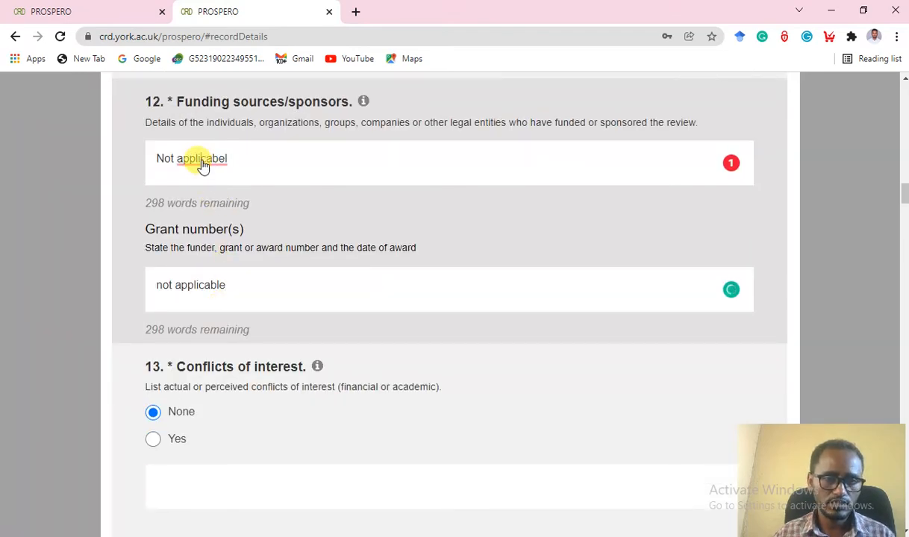
click(199, 161)
click(216, 185)
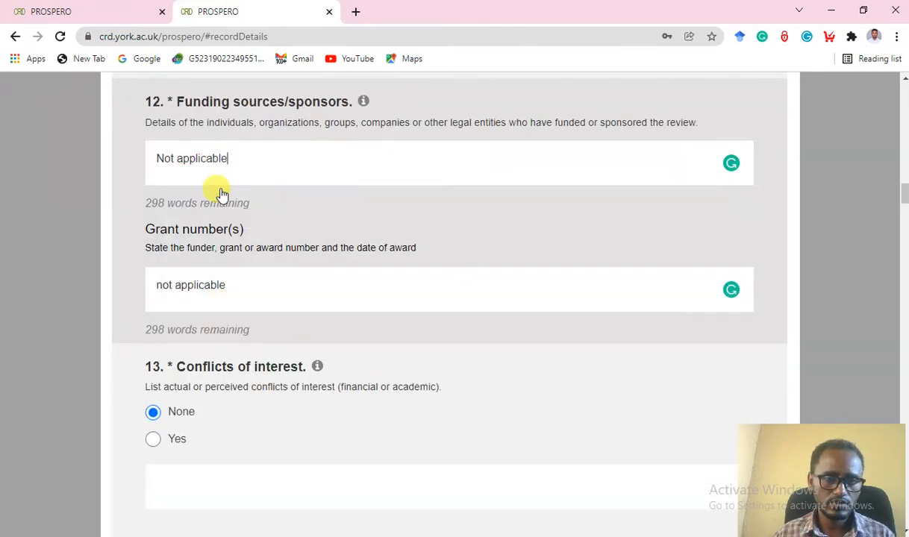
scroll(274, 243, down, 1)
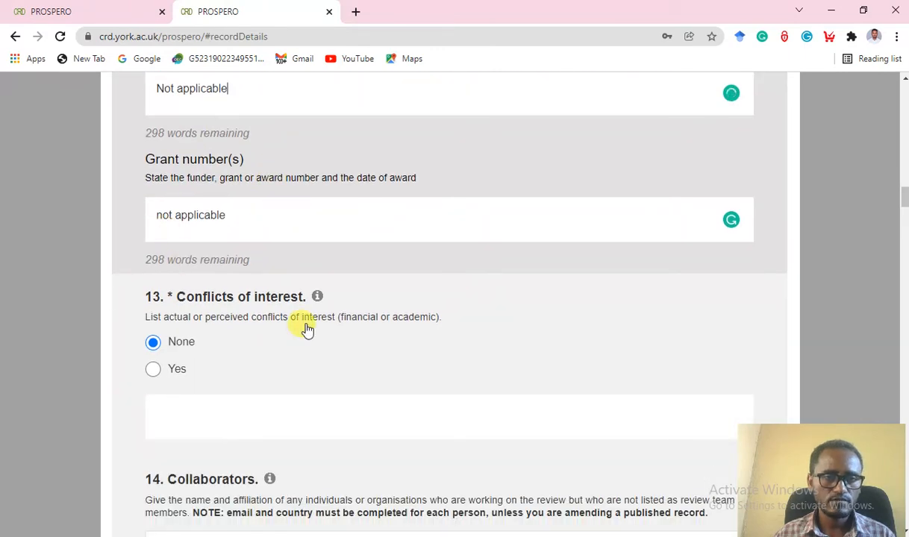
scroll(295, 309, down, 1)
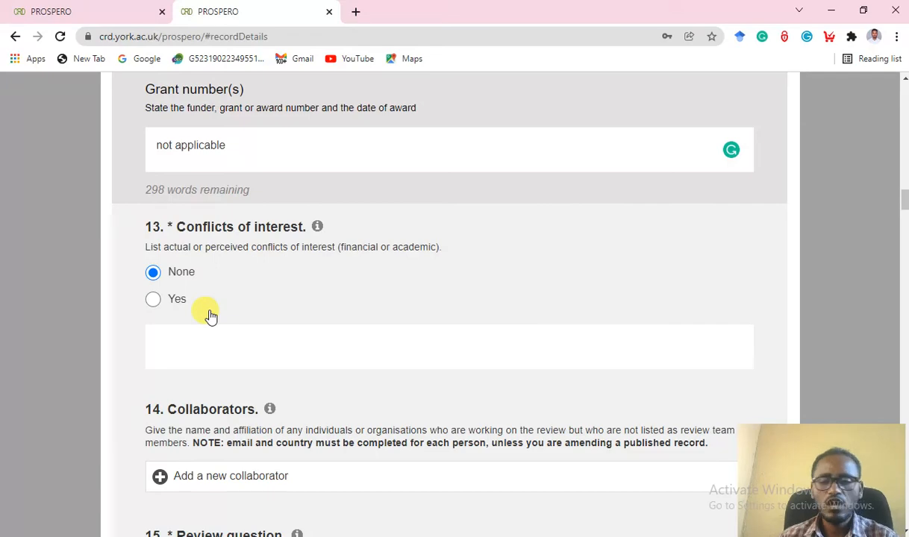
click(155, 301)
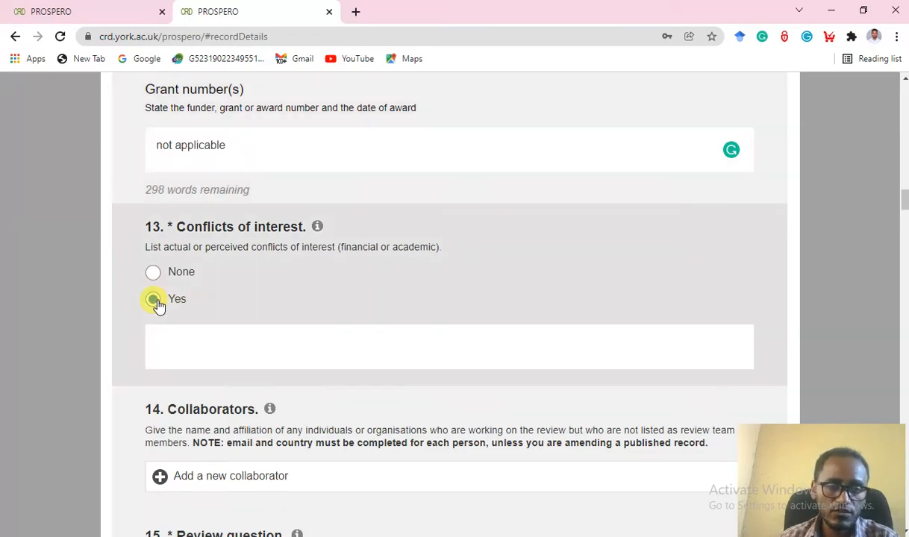
click(178, 346)
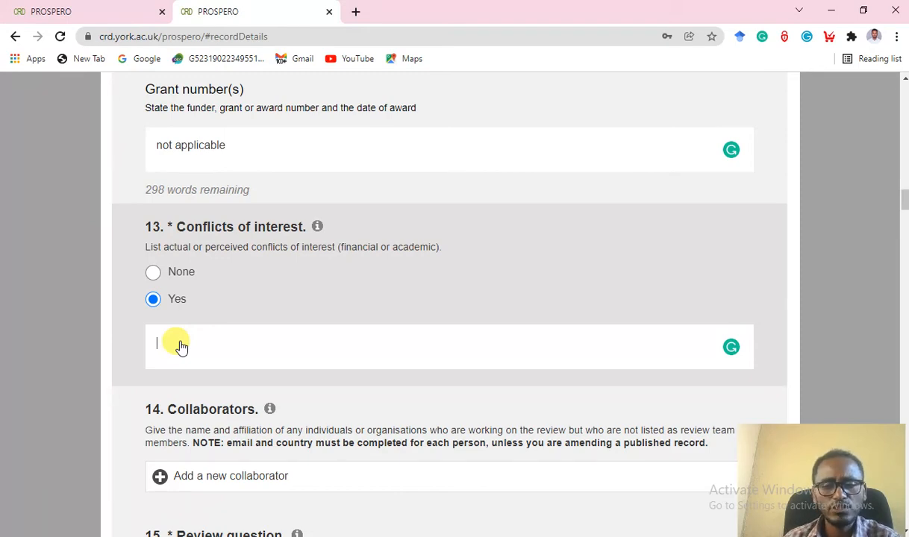
click(161, 273)
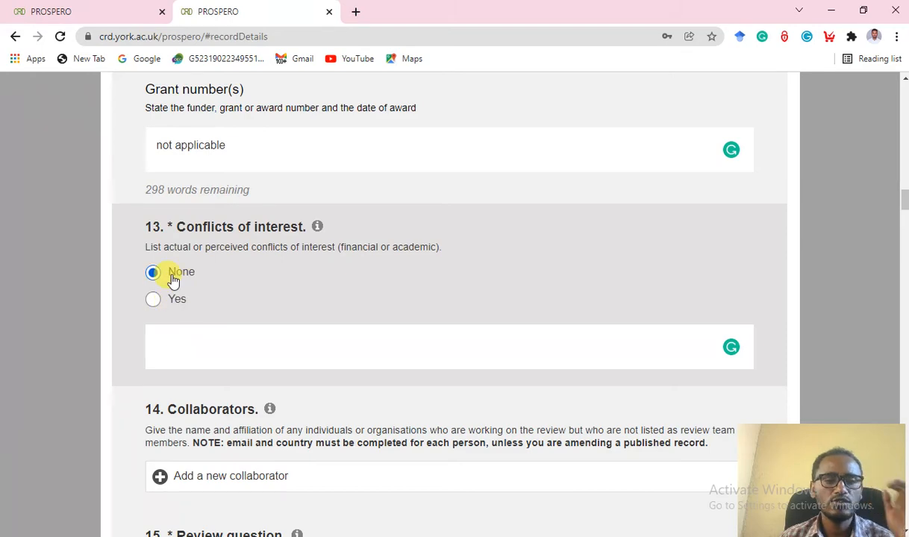
scroll(238, 284, down, 2)
scroll(238, 282, down, 1)
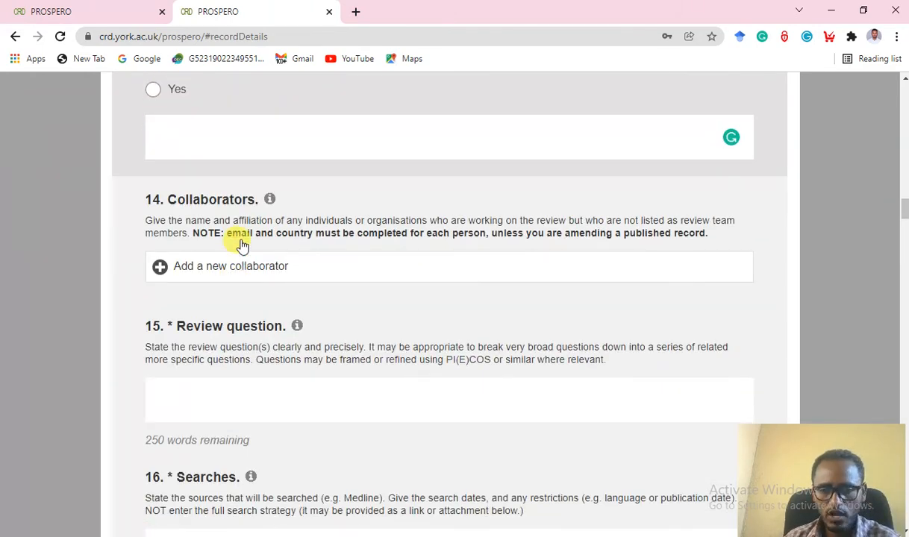
click(162, 270)
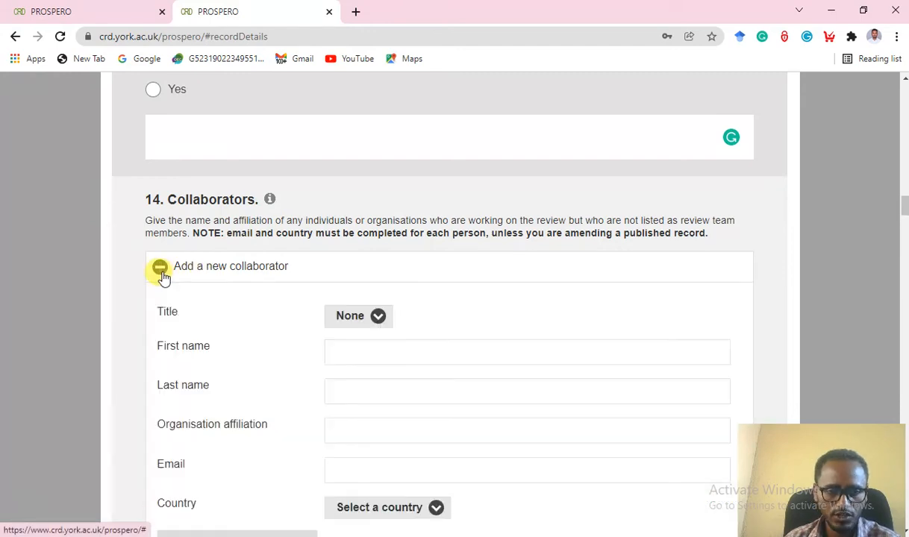
scroll(388, 340, down, 1)
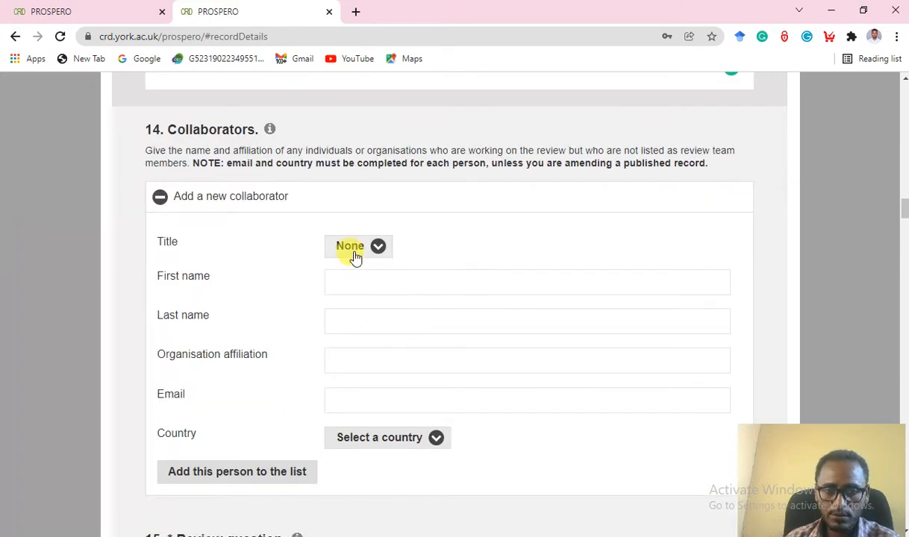
click(359, 256)
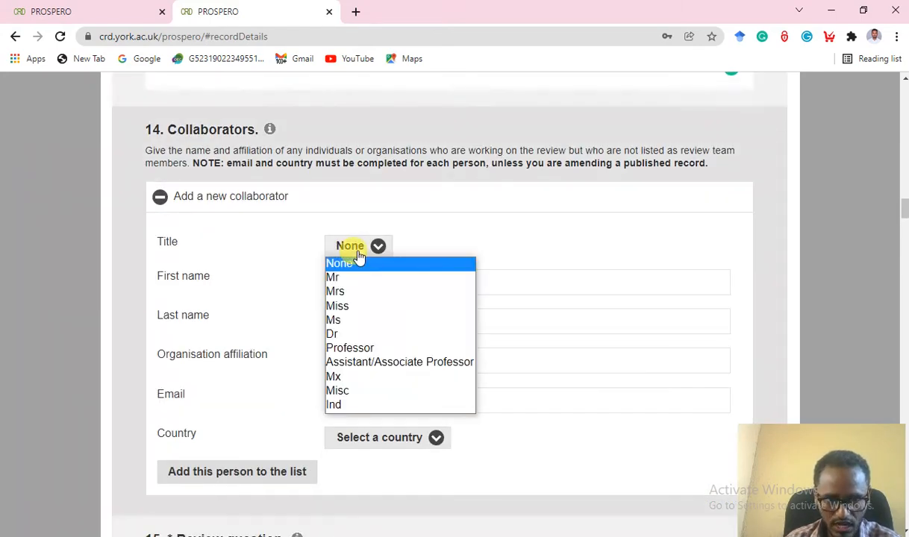
click(508, 238)
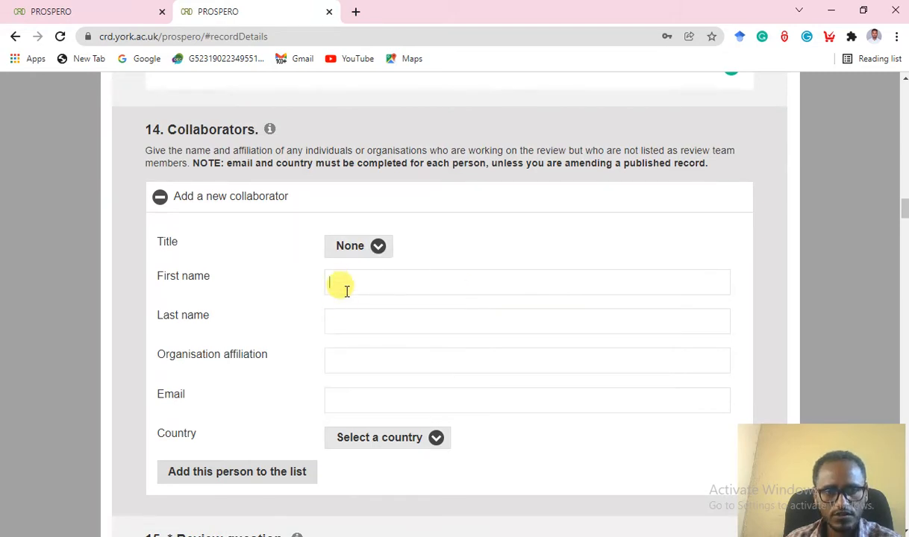
scroll(343, 317, down, 2)
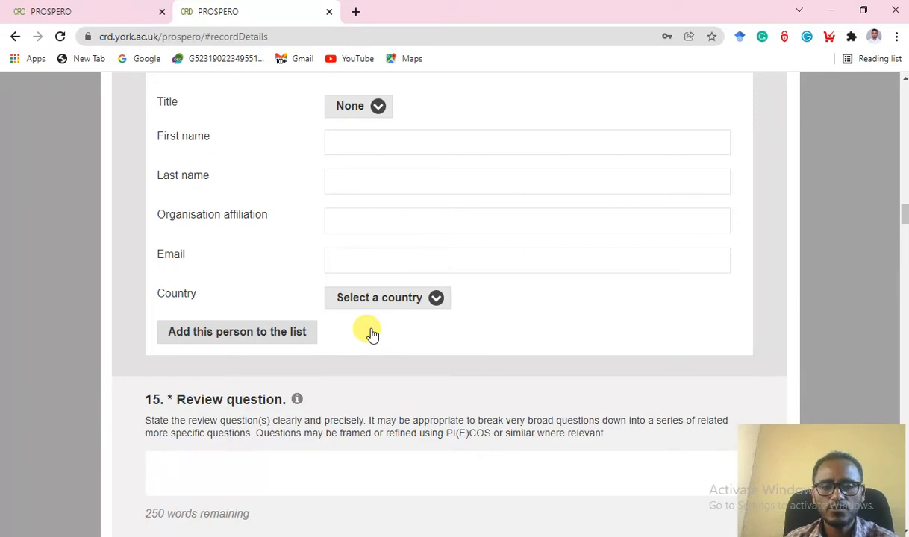
scroll(372, 334, up, 3)
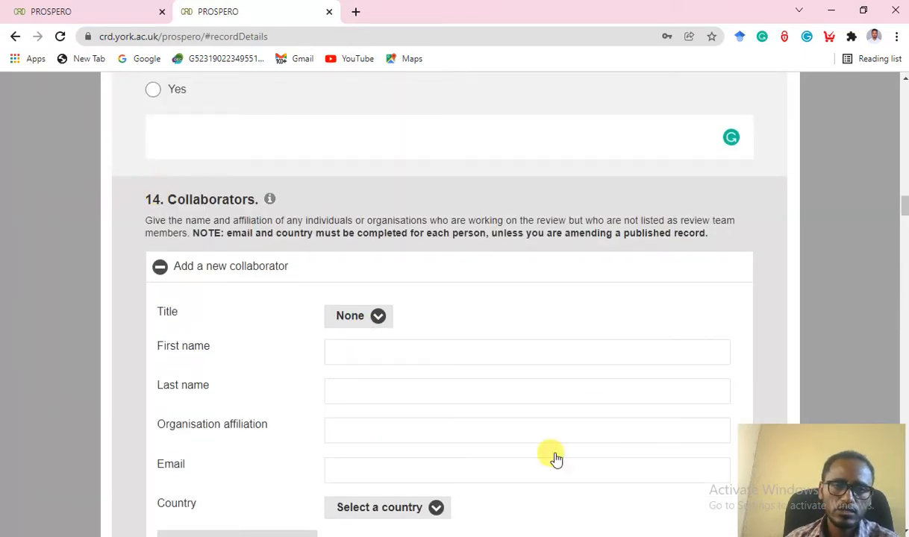
click(160, 266)
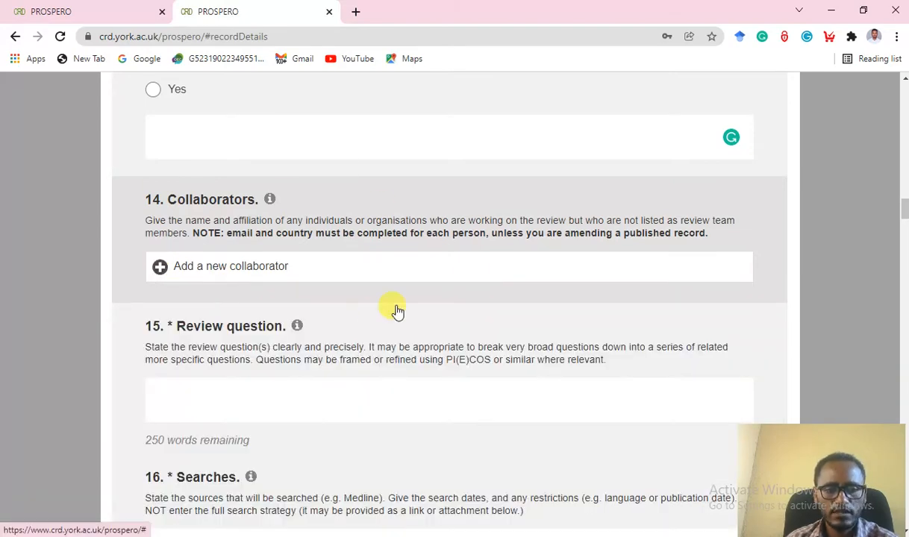
scroll(396, 308, down, 1)
scroll(396, 308, down, 2)
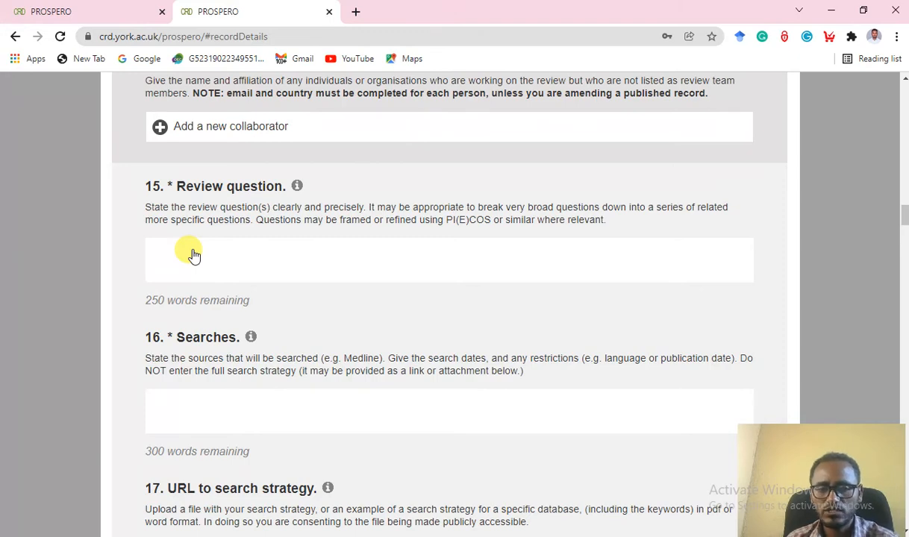
Copy the review question paragraph from the Word protocol, then return to the Chrome form.
key(alt+Tab)
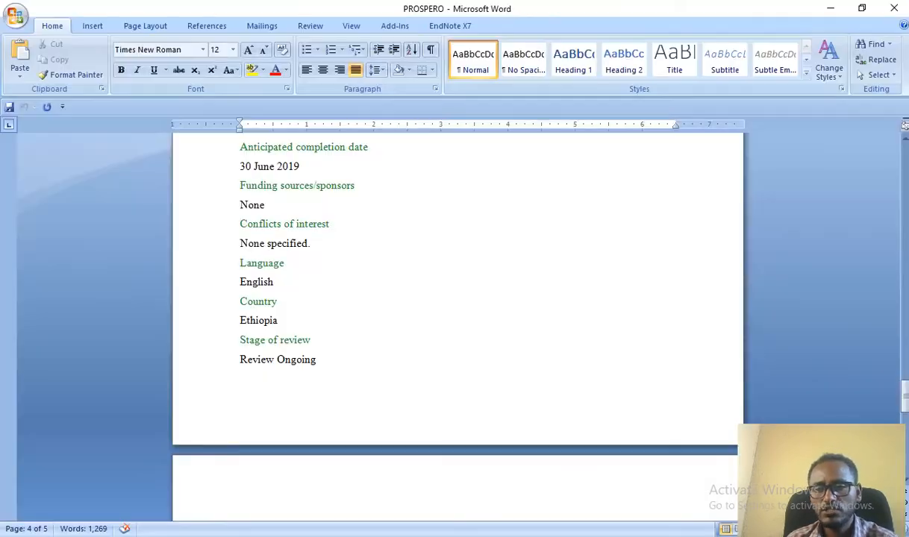
scroll(757, 334, up, 20)
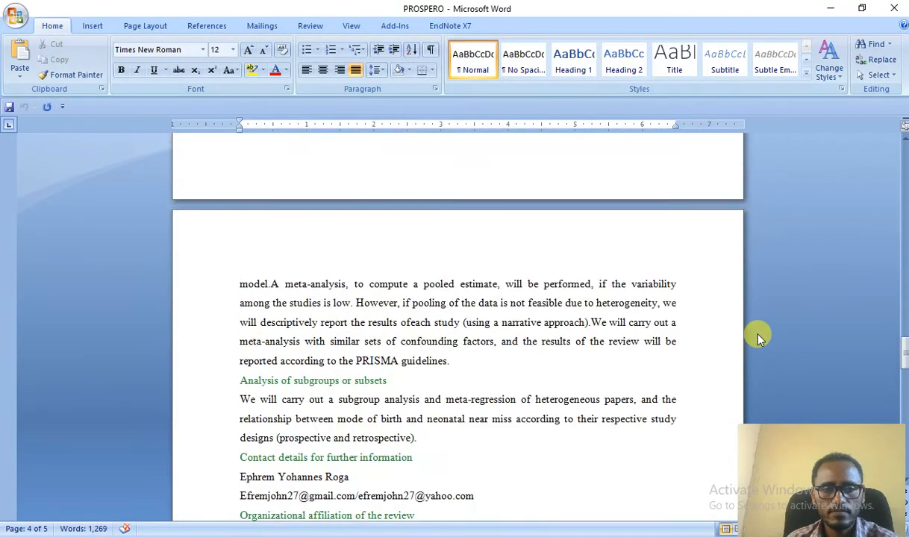
scroll(629, 317, up, 20)
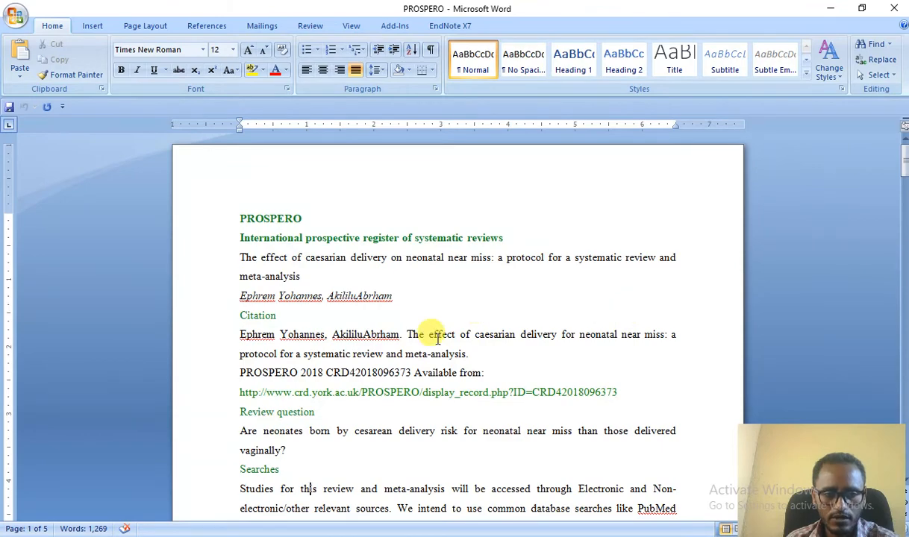
scroll(303, 309, down, 3)
scroll(303, 309, down, 1)
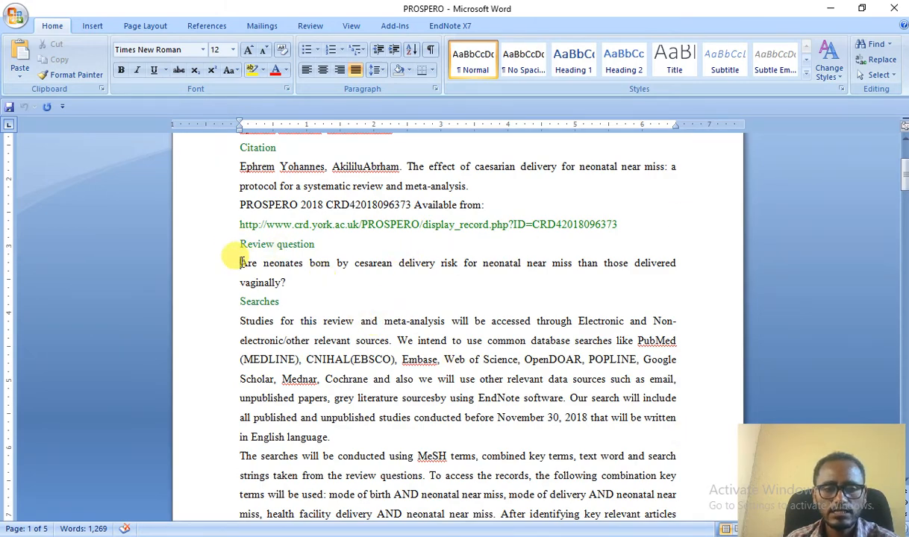
drag(237, 260, 289, 284)
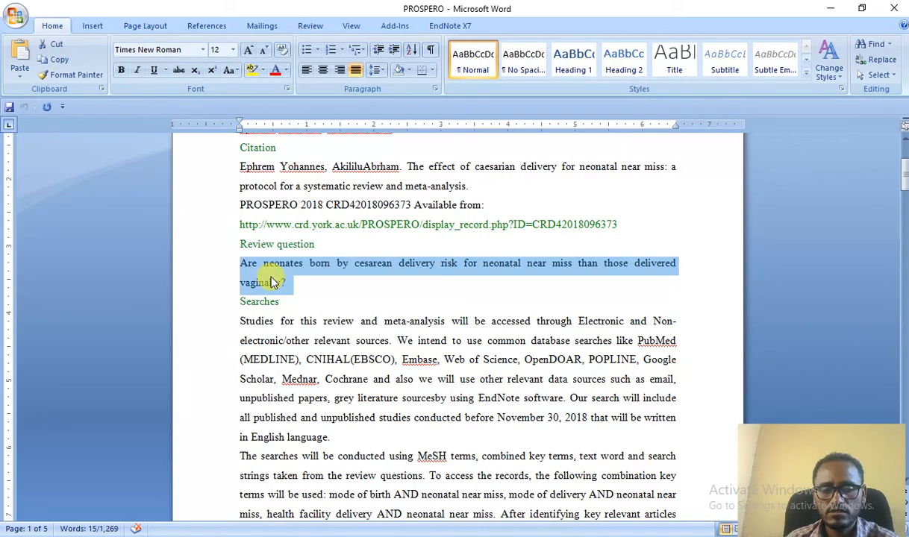
right_click(273, 282)
click(305, 303)
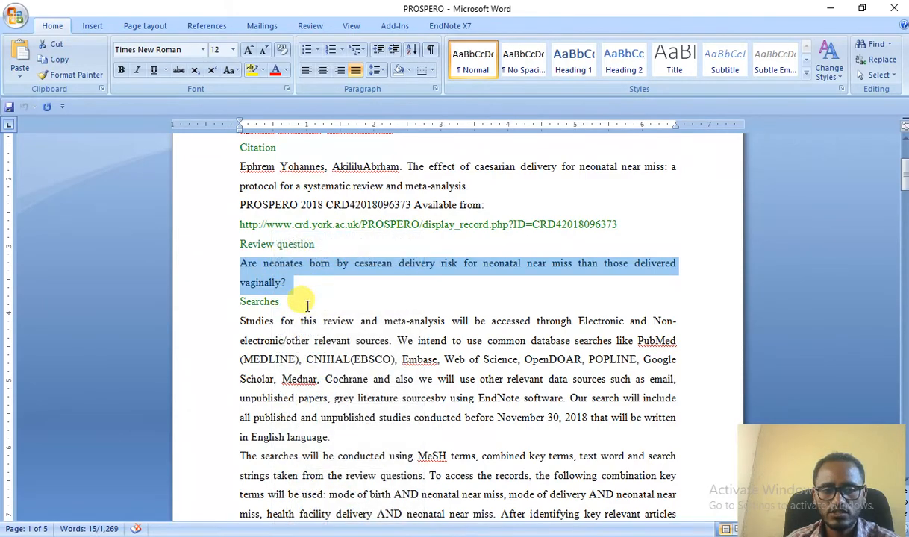
key(alt+Tab)
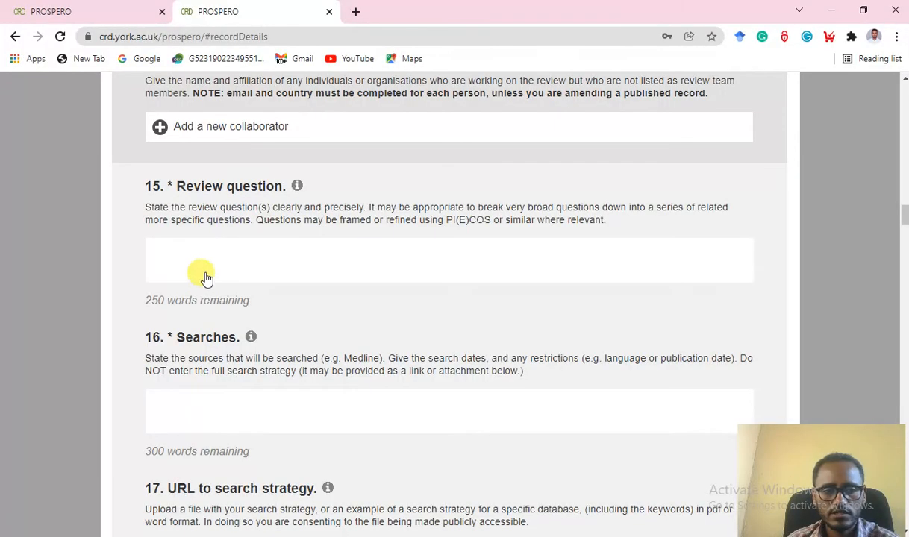
Paste the protocol's cesarean delivery and neonatal near miss question into PROSPERO's Review question field.
click(183, 265)
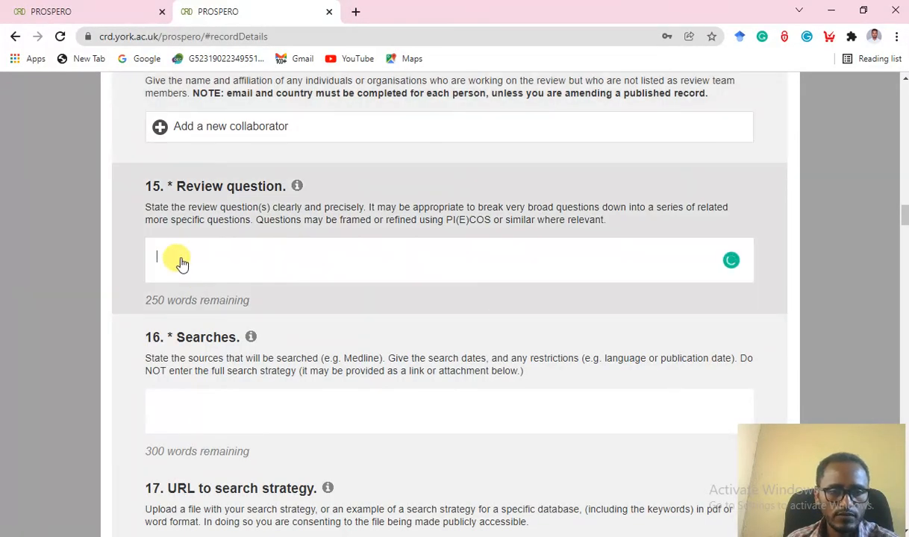
right_click(183, 265)
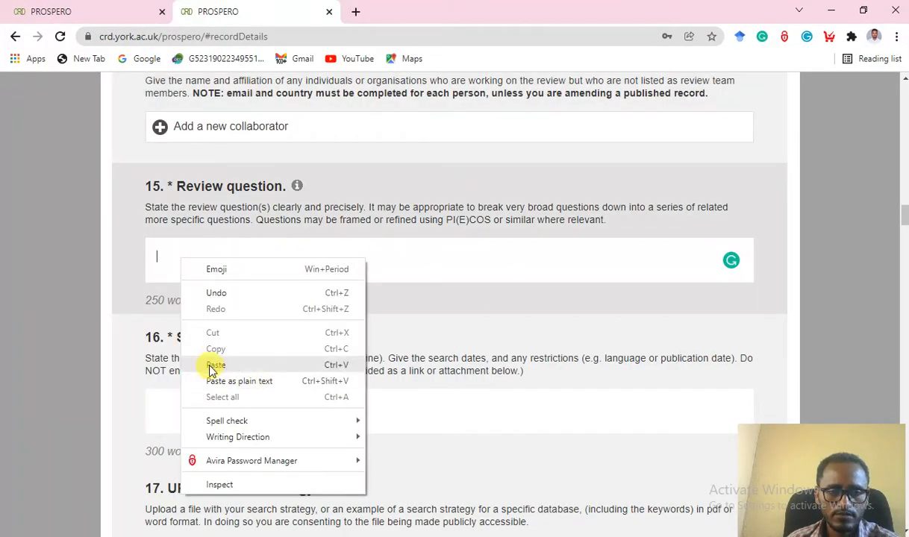
click(254, 362)
key(ctrl+v)
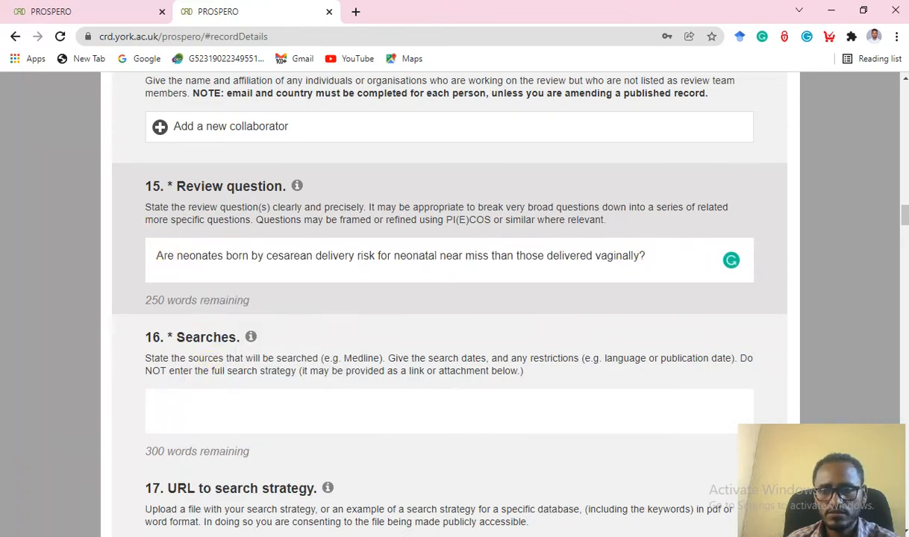
scroll(254, 293, down, 2)
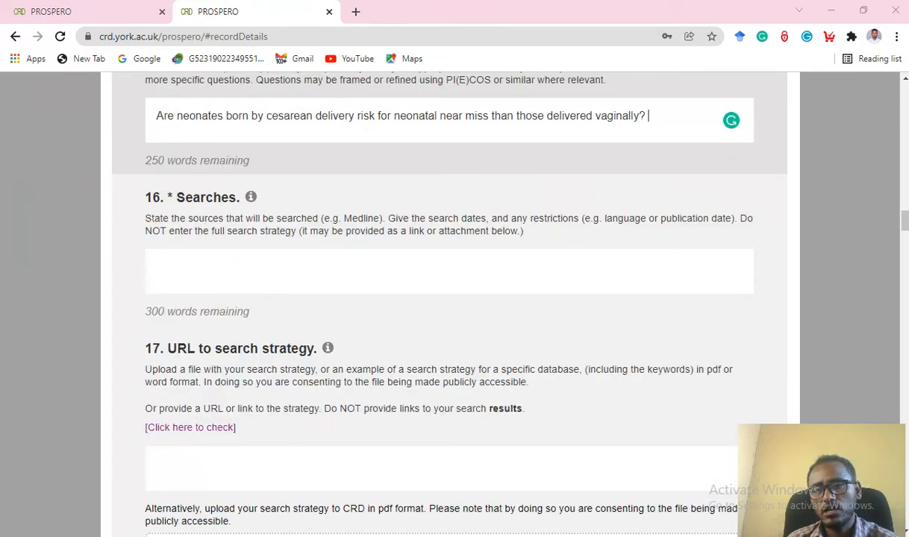
scroll(405, 307, down, 1)
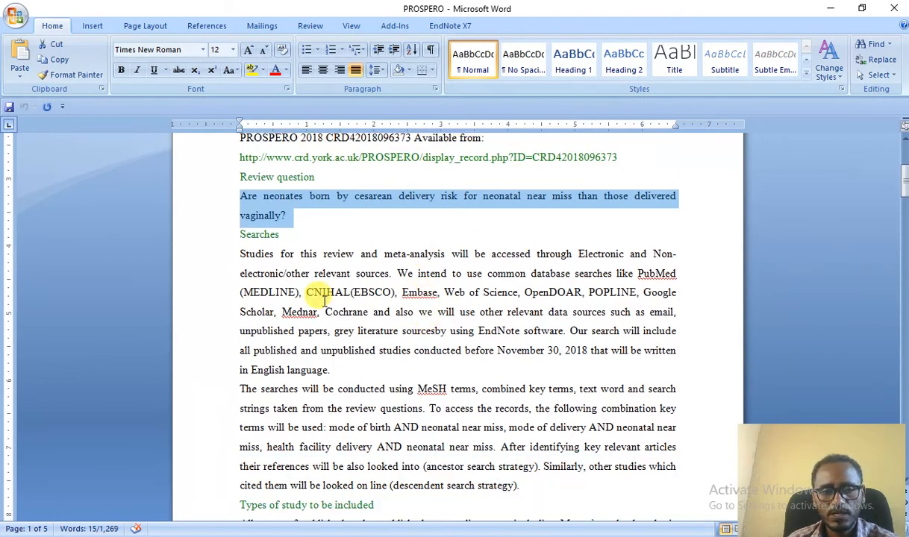
scroll(325, 299, down, 1)
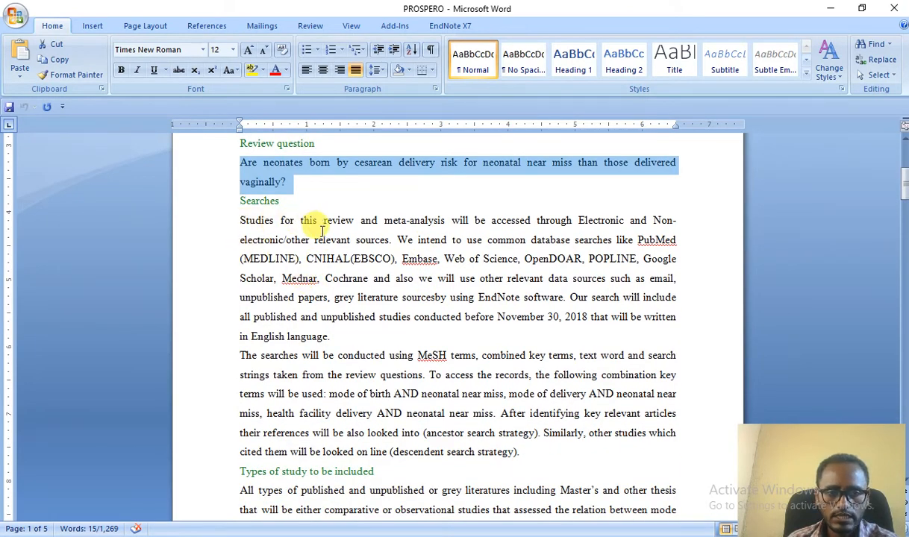
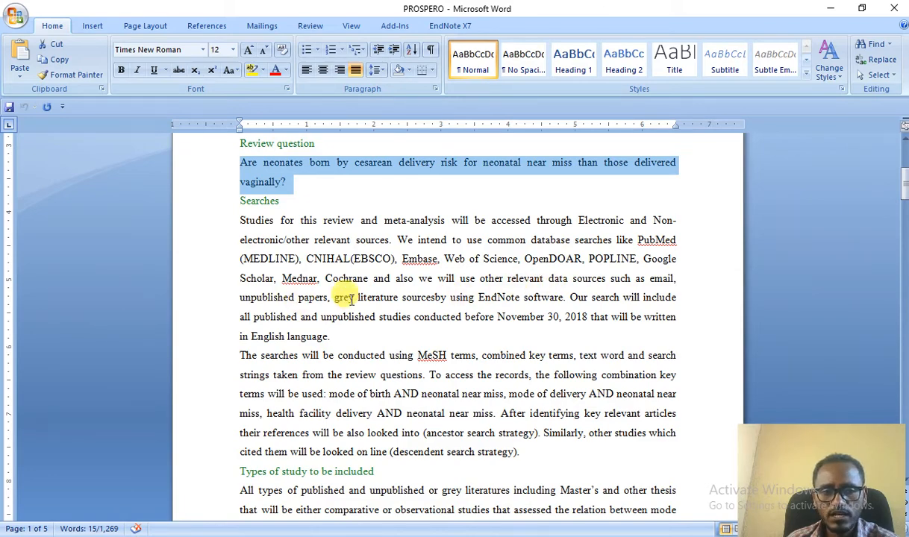
Copy both paragraphs under the protocol's Searches heading in Word.
scroll(416, 339, down, 1)
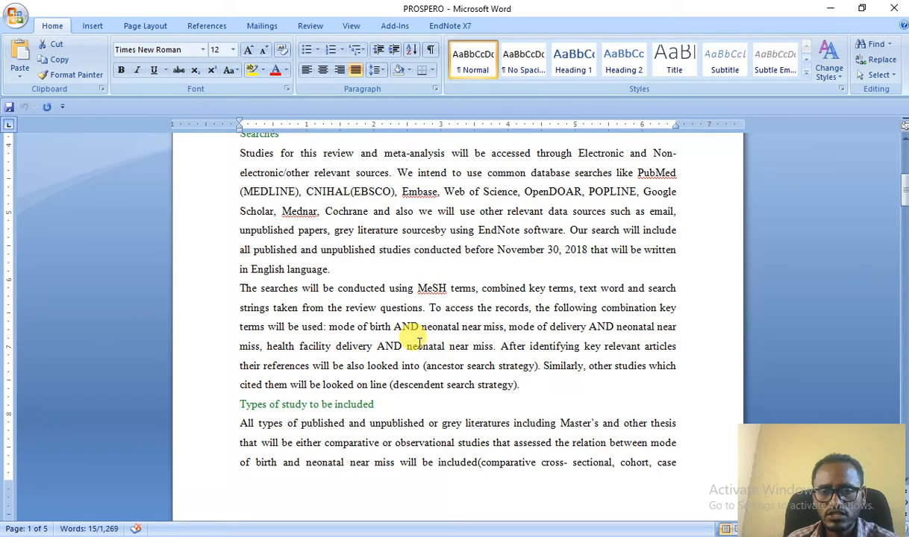
scroll(249, 243, up, 1)
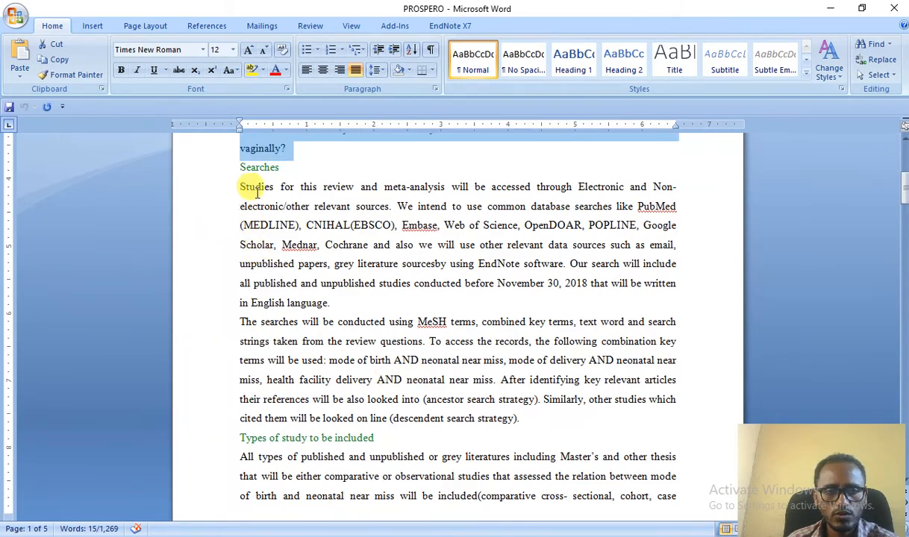
drag(239, 189, 517, 420)
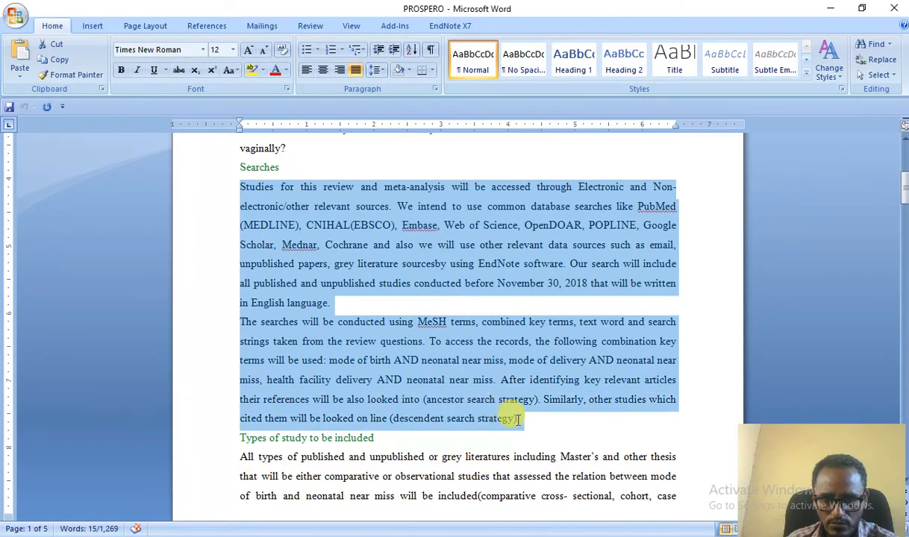
right_click(298, 222)
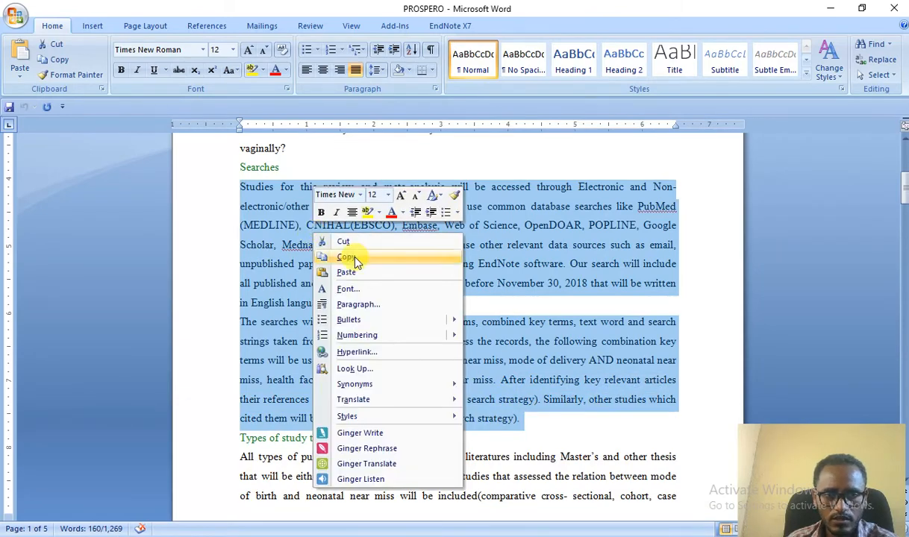
click(348, 257)
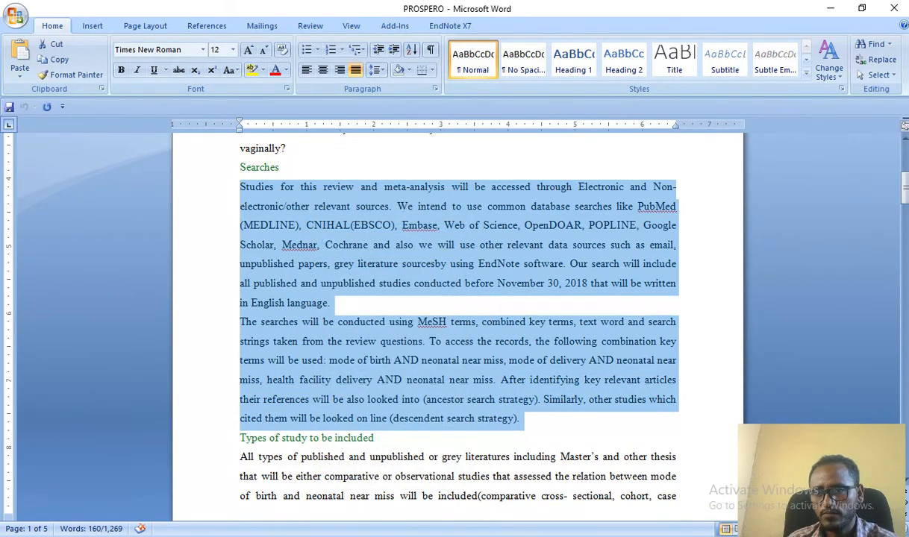
key(alt+Tab)
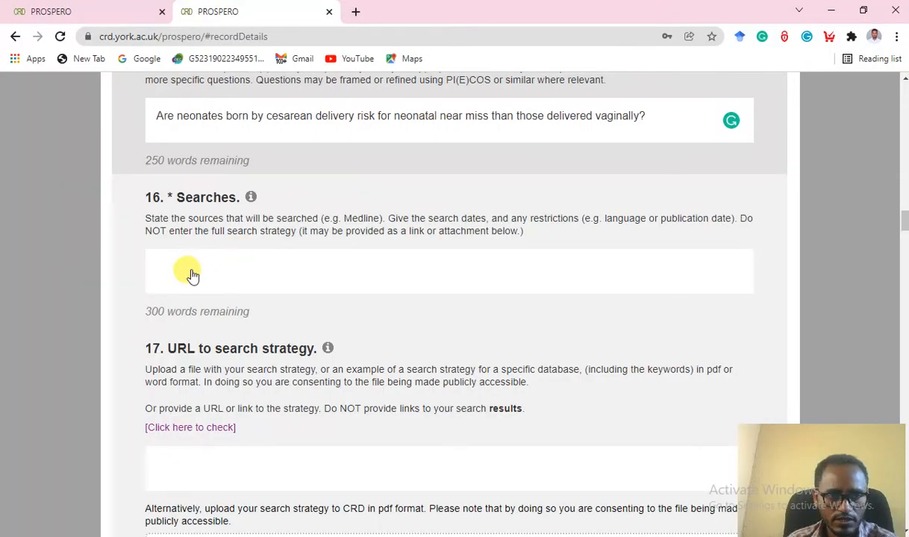
Paste the two Searches paragraphs into question 16 Searches, then scroll to question 17.
click(157, 271)
right_click(153, 267)
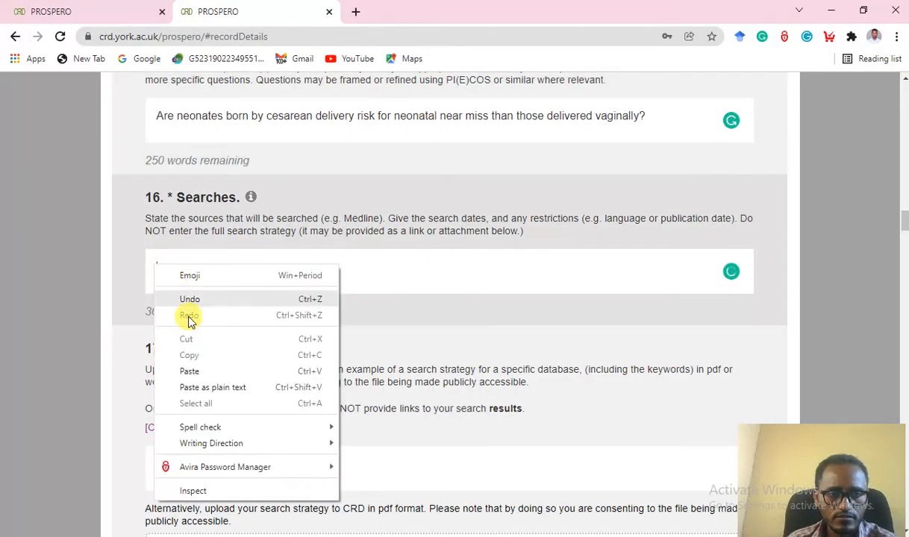
click(191, 372)
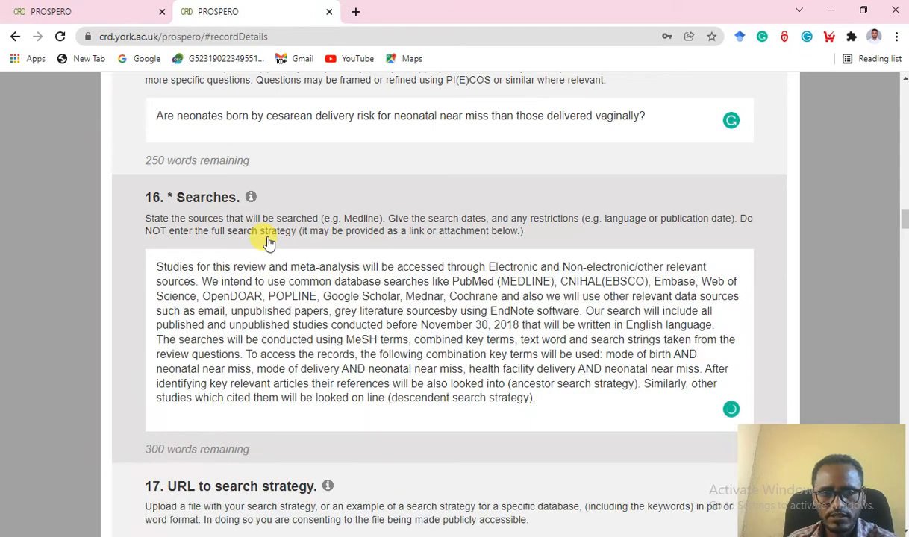
scroll(402, 274, up, 3)
scroll(406, 279, down, 3)
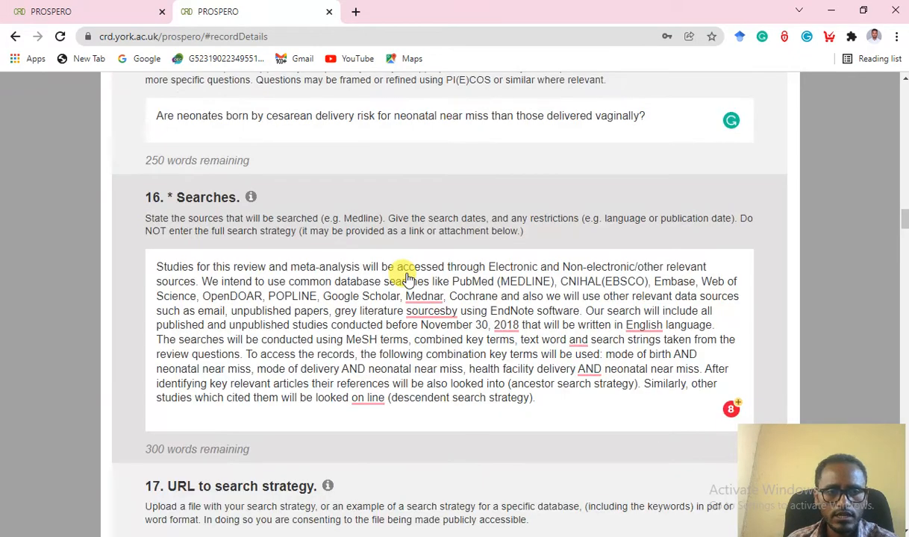
scroll(410, 332, down, 5)
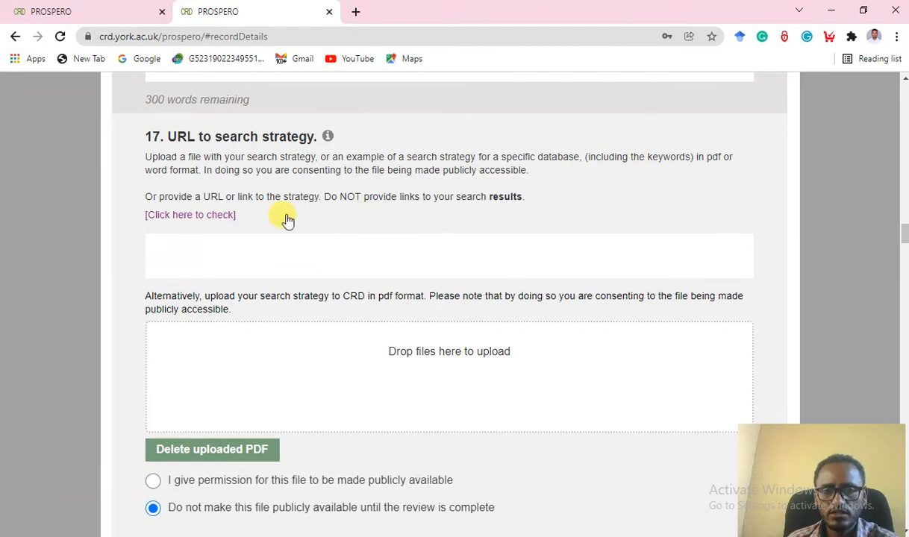
Open question 17's search-strategy check page in a new tab, then return to the form's URL field.
click(228, 218)
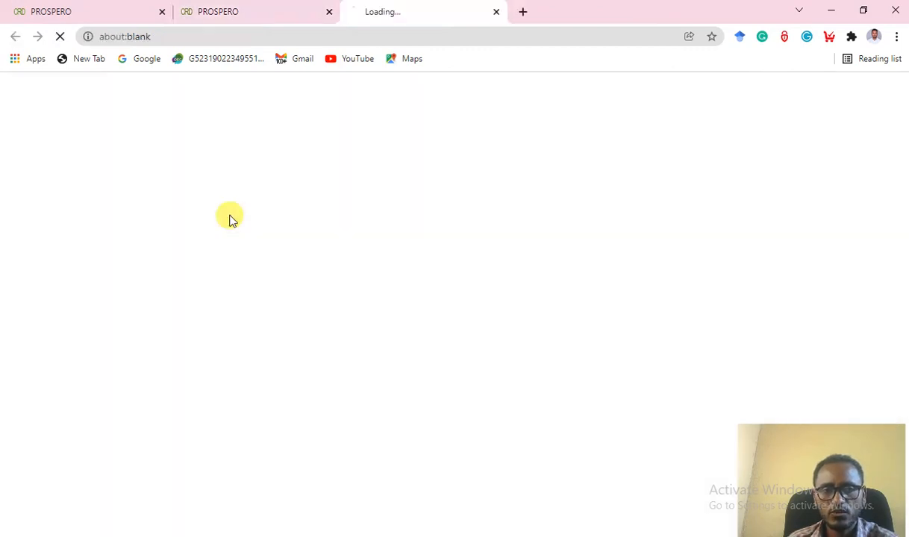
click(258, 18)
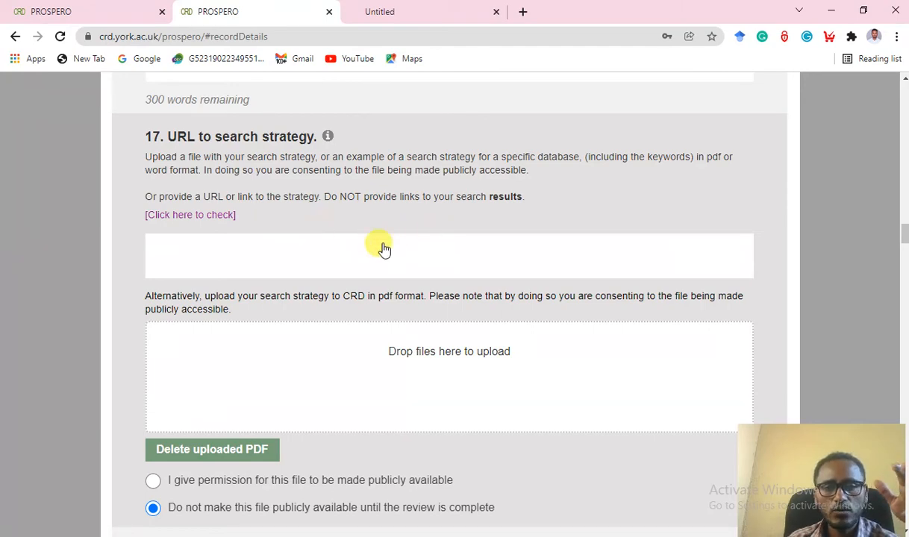
click(188, 265)
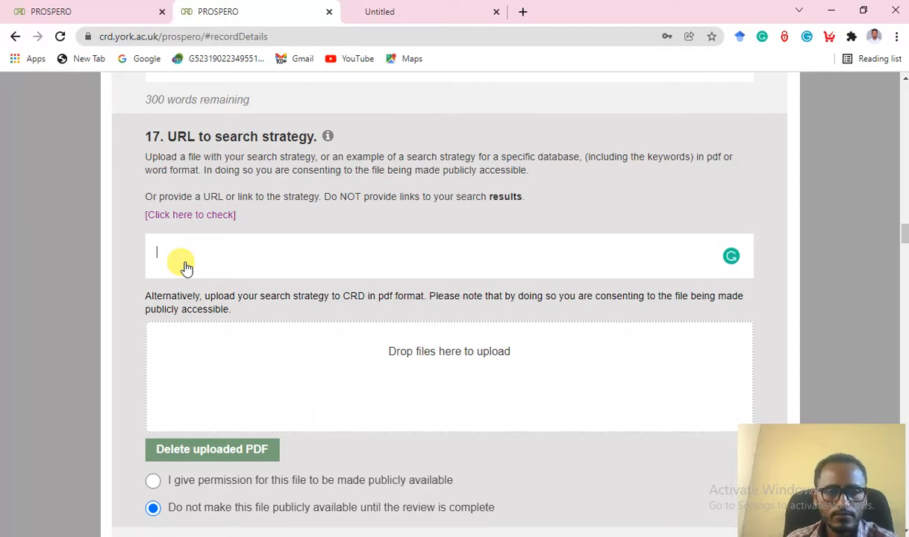
scroll(183, 263, down, 1)
scroll(184, 264, up, 1)
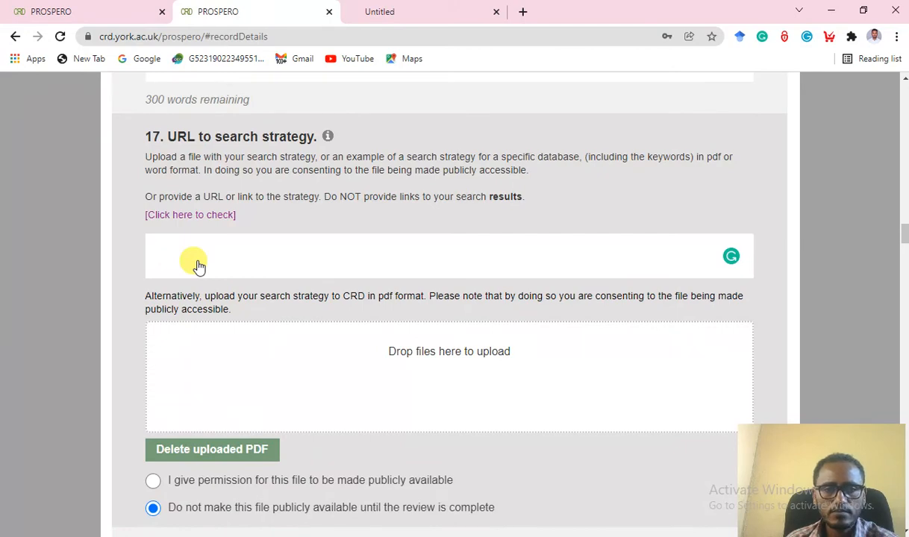
scroll(351, 224, down, 2)
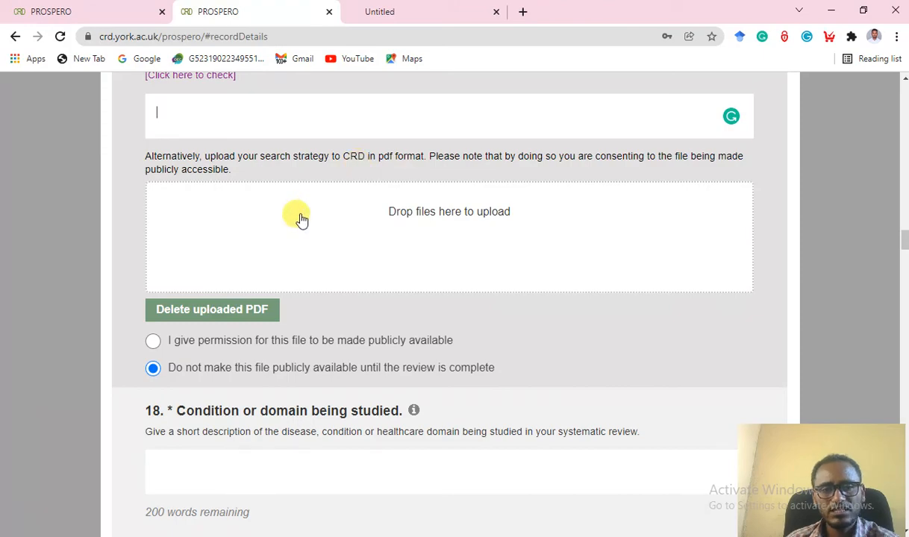
scroll(300, 211, up, 2)
key(alt+Tab)
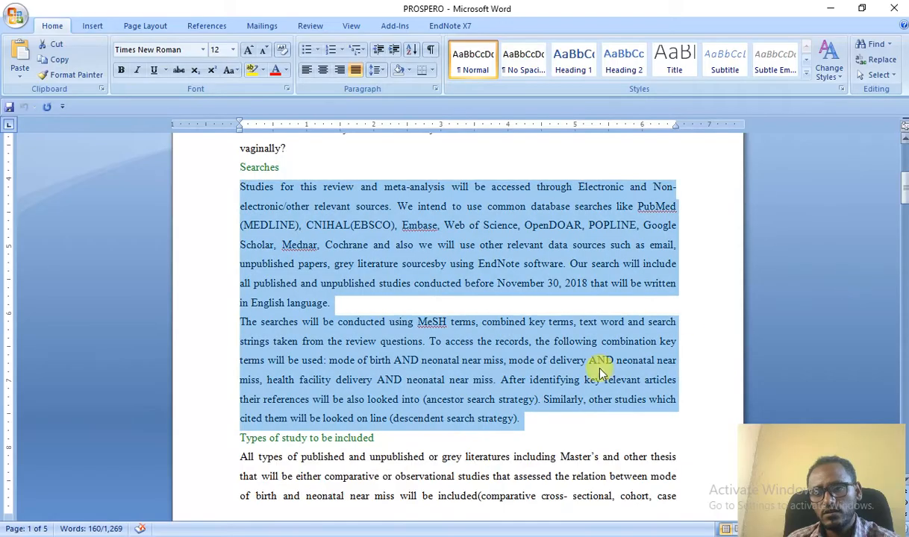
Copy the 'The searches will be conducted…' paragraph about MeSH terms from the Word protocol.
scroll(488, 364, down, 3)
scroll(486, 359, up, 1)
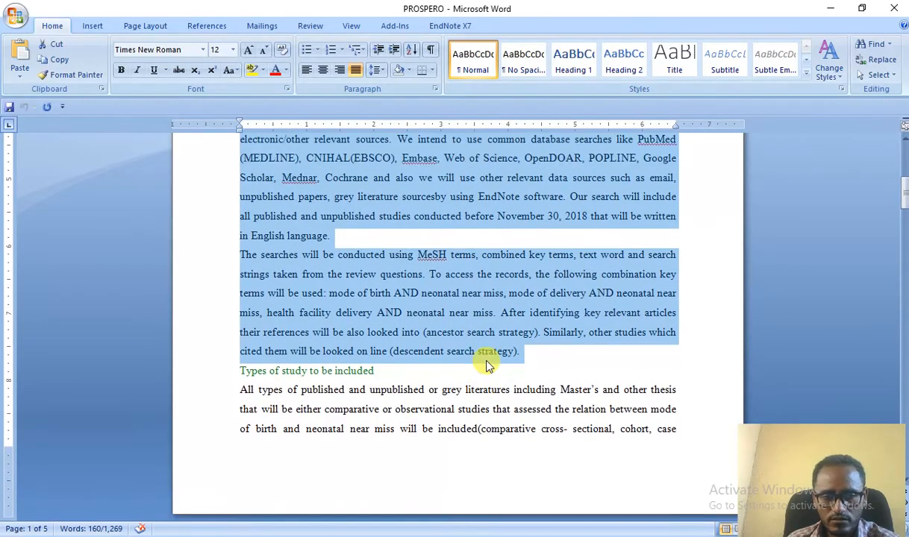
click(461, 308)
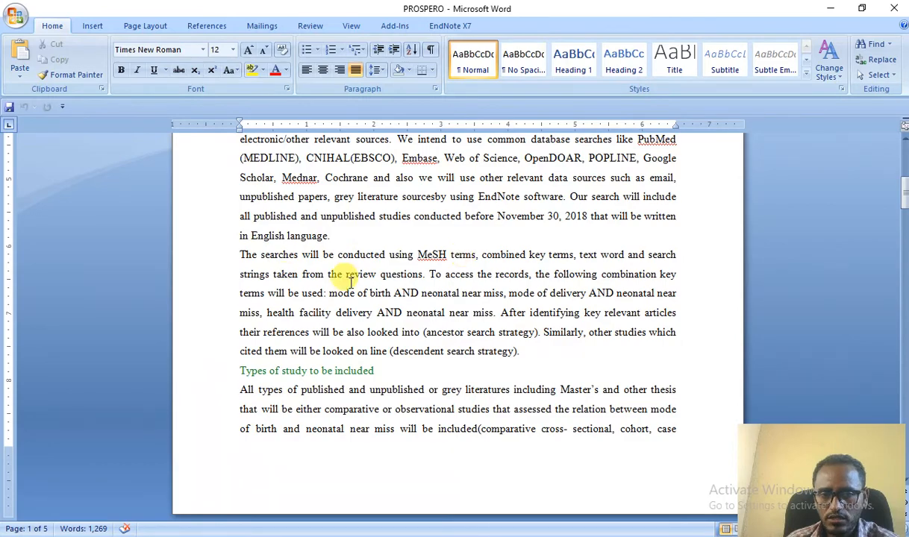
drag(238, 255, 533, 356)
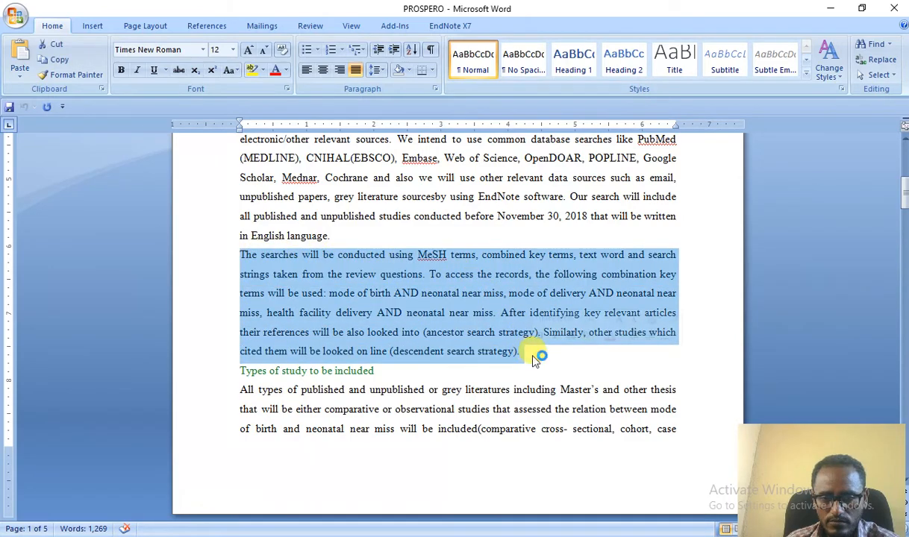
right_click(446, 295)
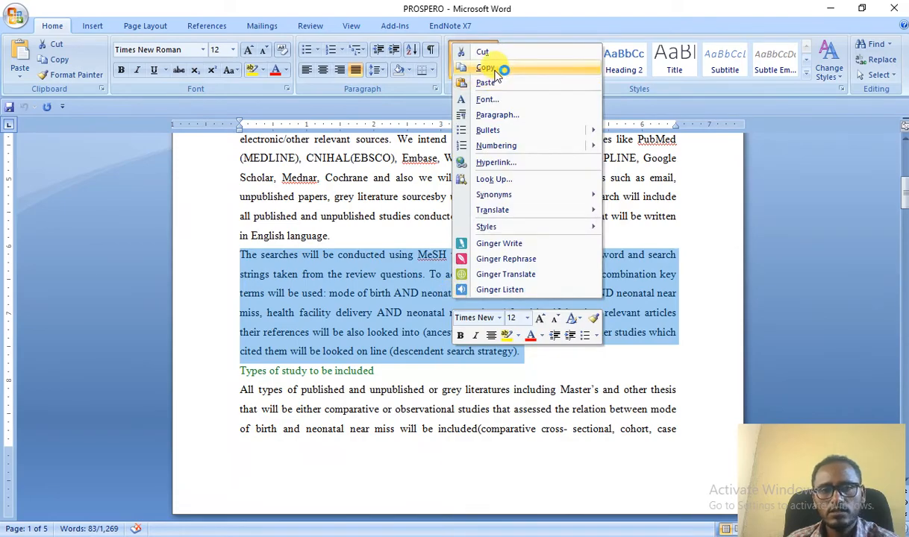
click(502, 68)
key(alt+Tab)
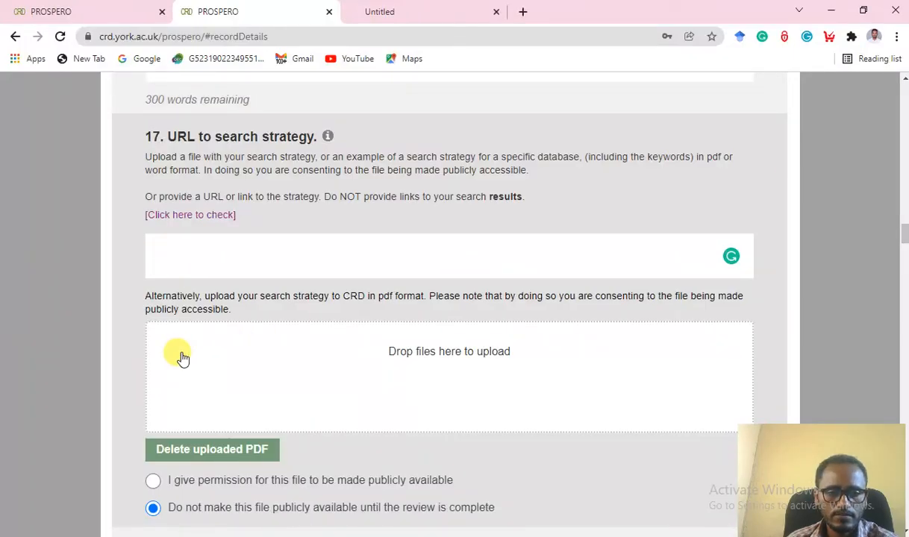
click(204, 351)
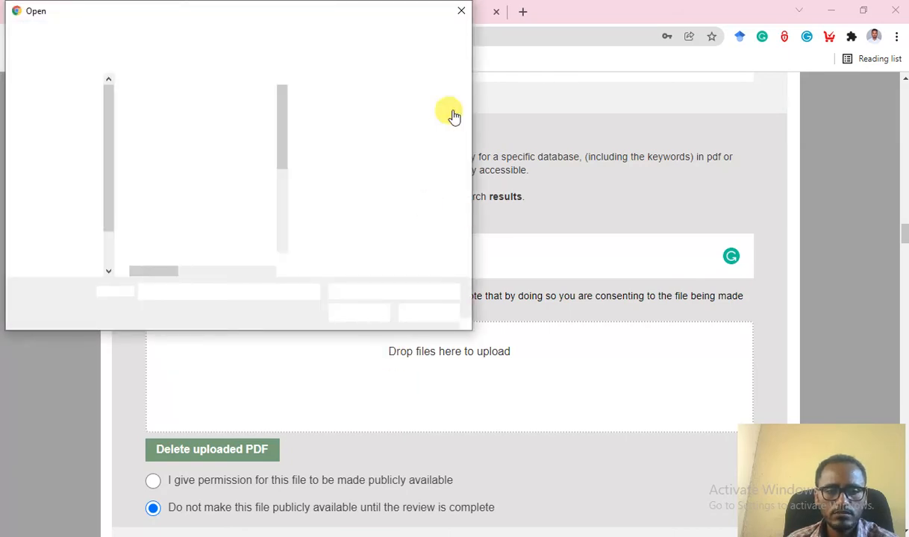
scroll(450, 113, up, 3)
click(460, 10)
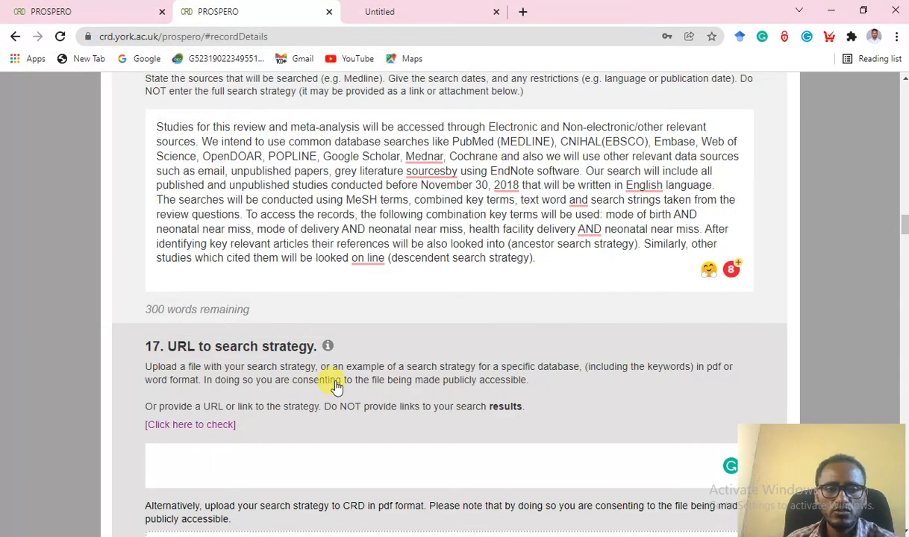
scroll(425, 420, down, 3)
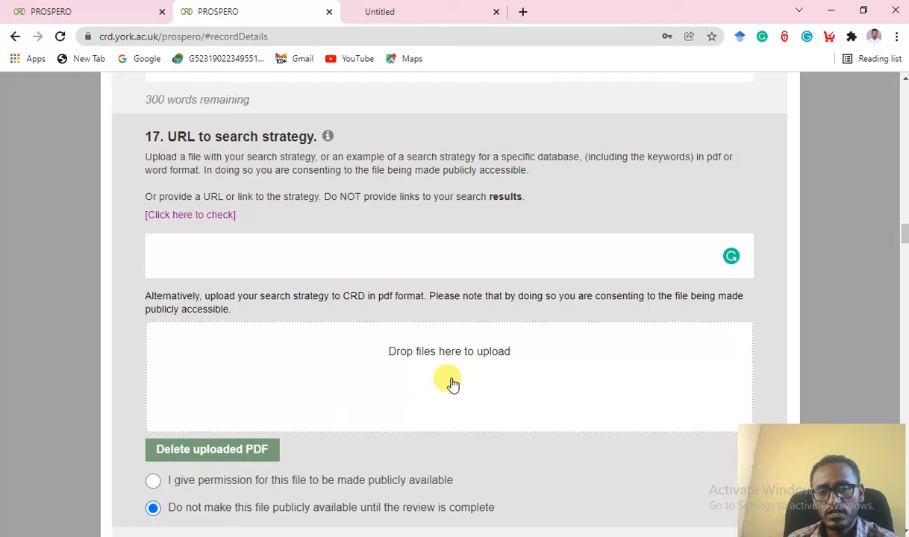
scroll(311, 295, down, 2)
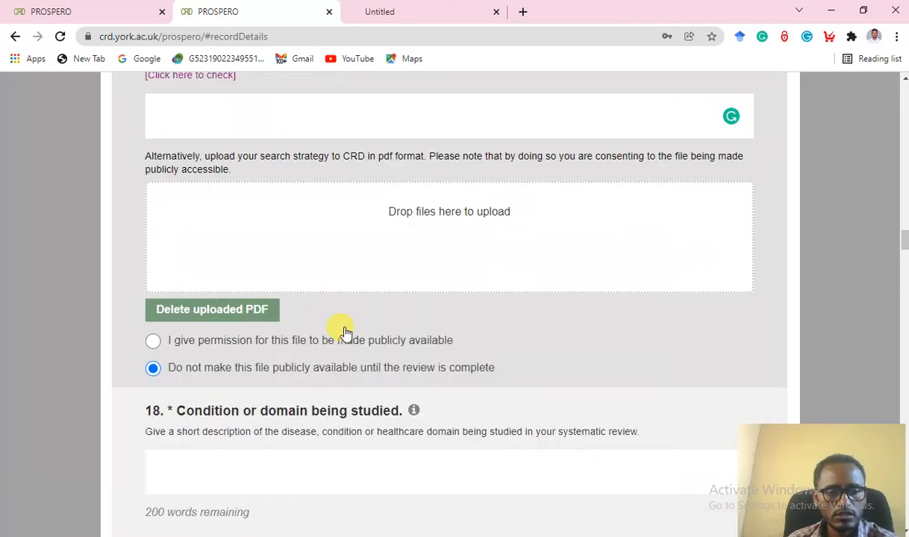
scroll(325, 361, down, 1)
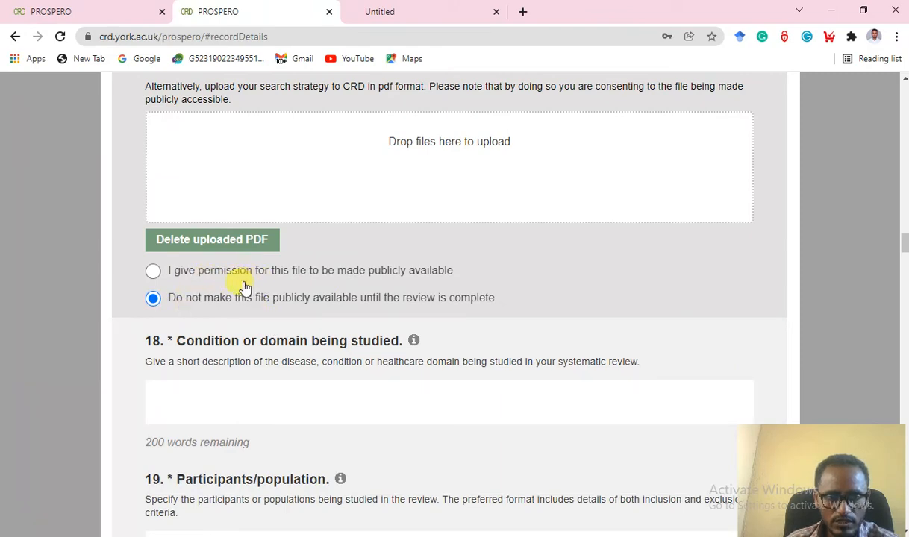
scroll(345, 284, down, 3)
scroll(300, 122, up, 1)
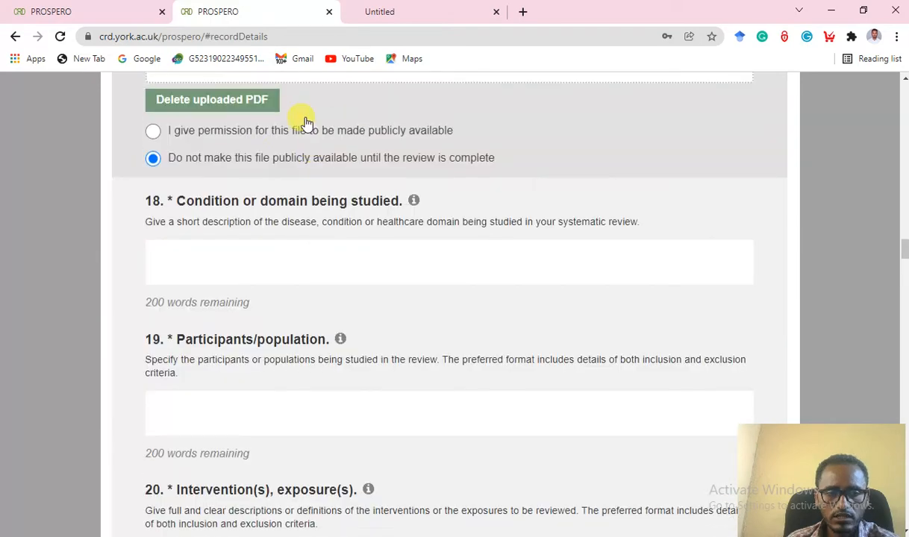
scroll(300, 178, up, 10)
scroll(306, 202, down, 8)
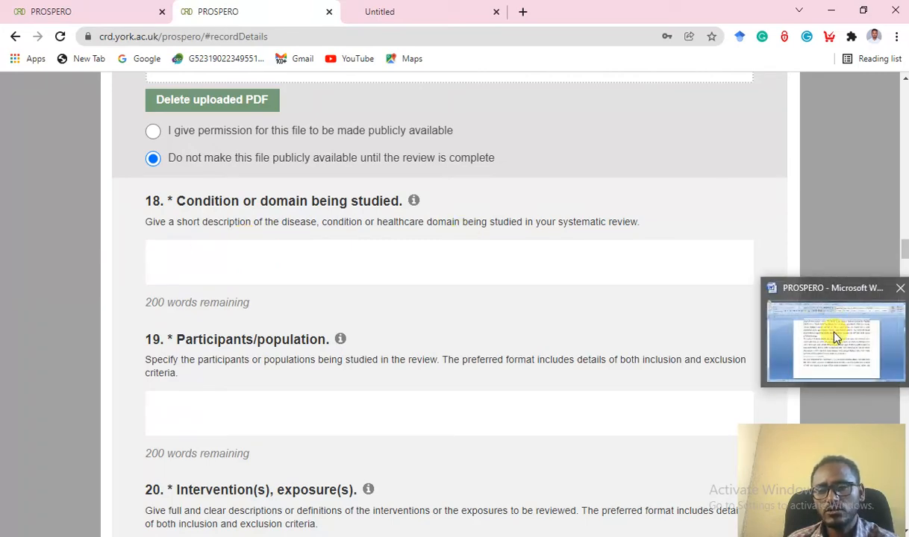
Copy the 'Effect of cesarean delivery…' neonatal near miss sentence from the Word protocol.
click(834, 337)
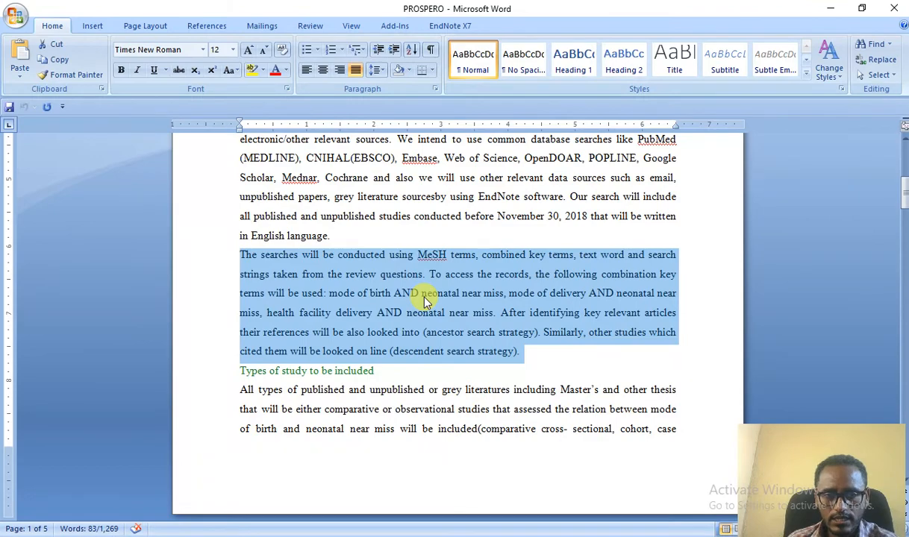
scroll(425, 300, up, 1)
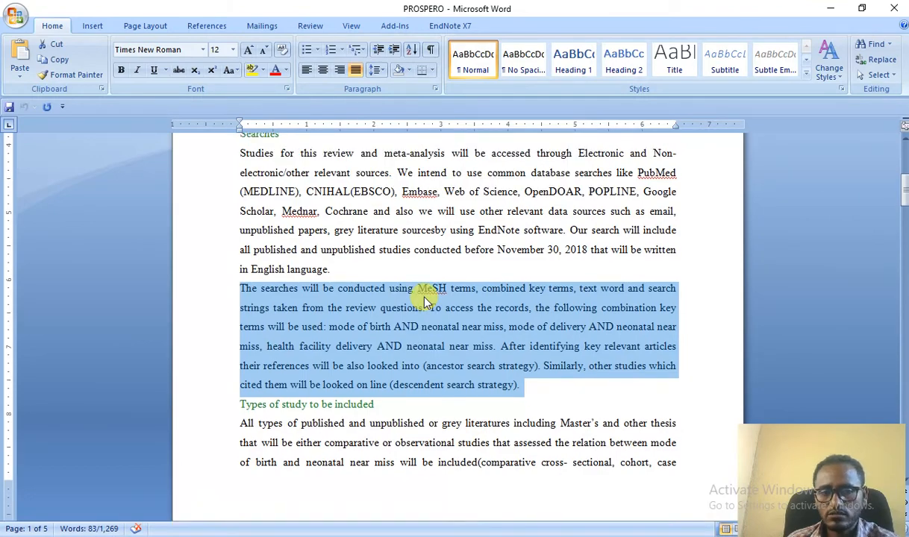
scroll(426, 300, down, 6)
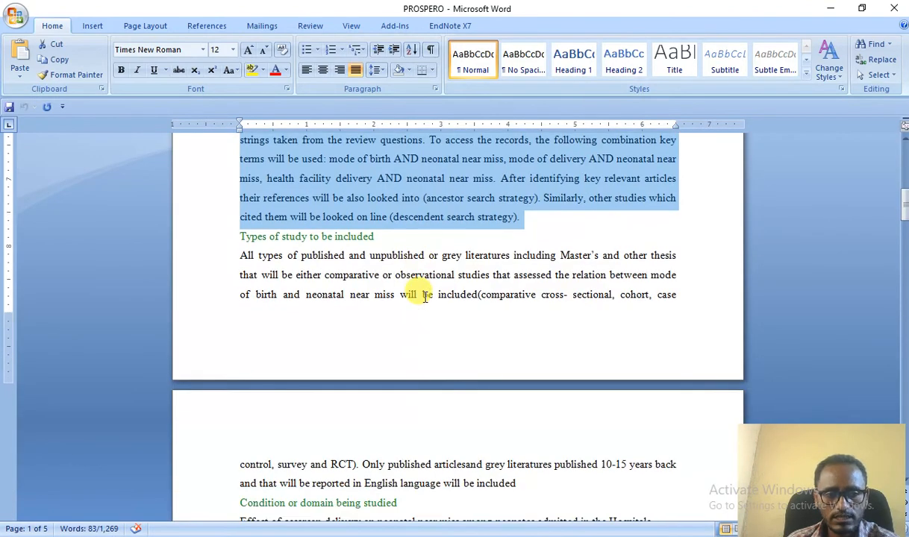
scroll(424, 297, down, 2)
scroll(424, 297, up, 3)
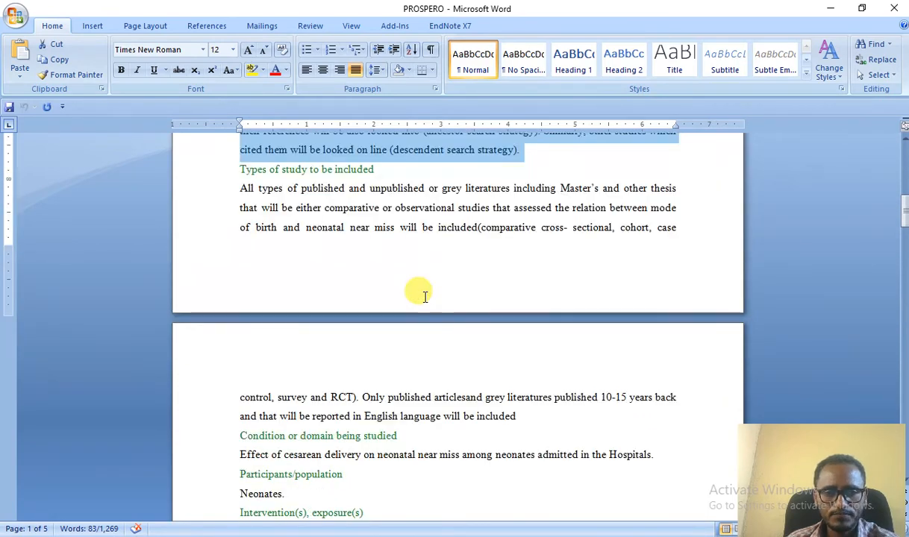
scroll(424, 296, down, 4)
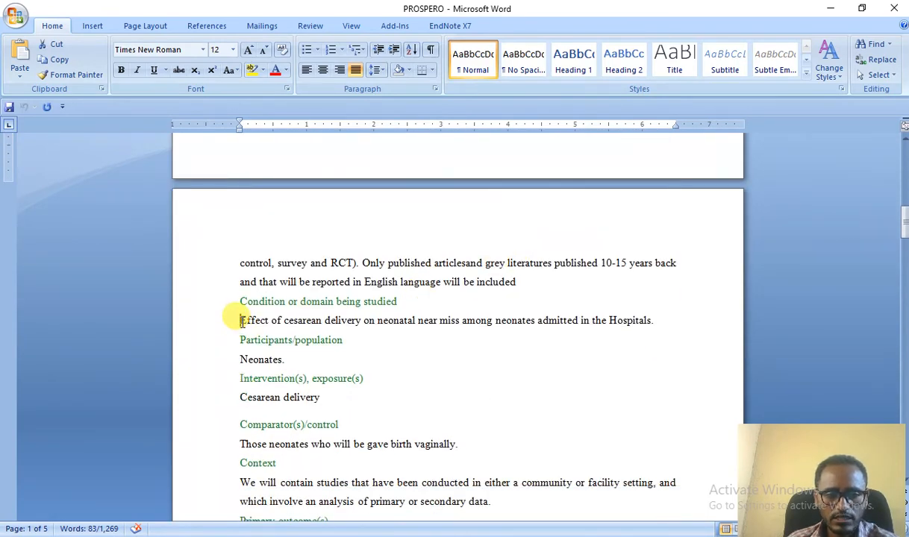
drag(241, 323, 647, 325)
key(ctrl+c)
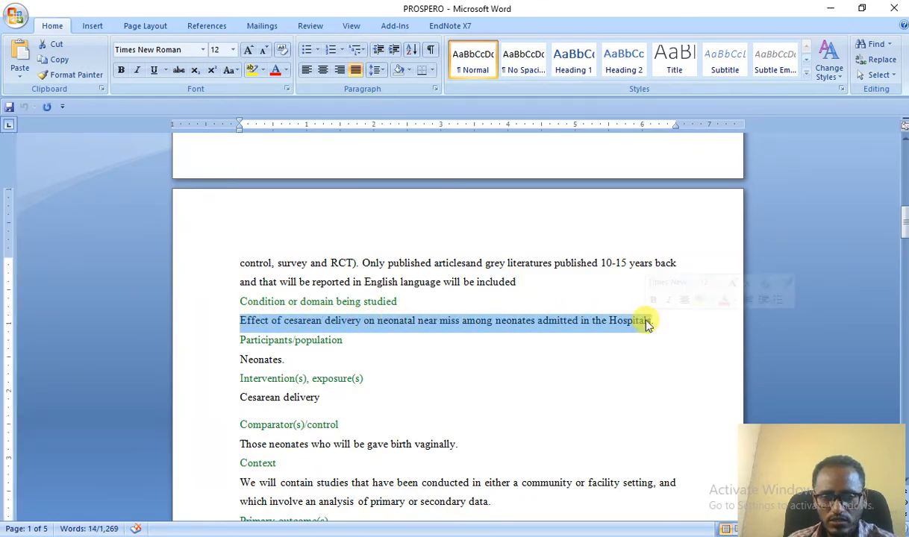
right_click(523, 318)
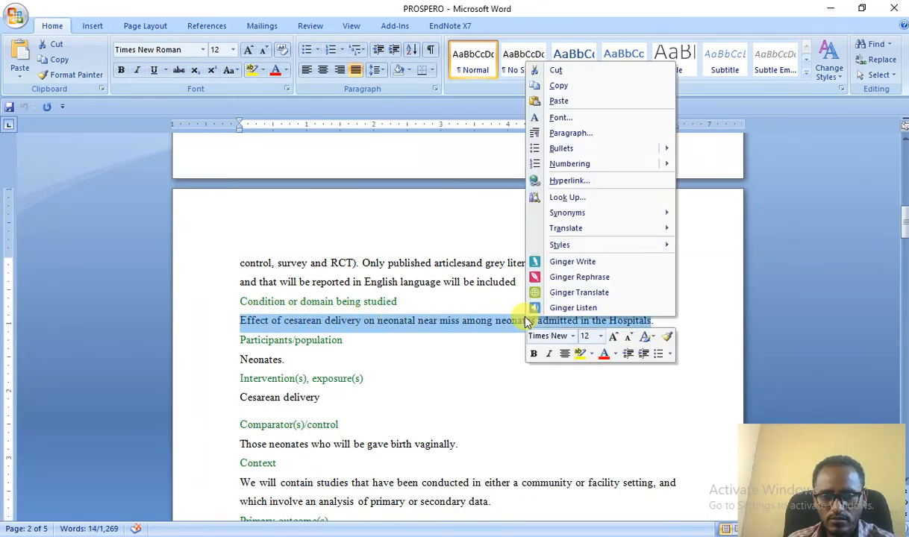
click(576, 87)
key(alt+Tab)
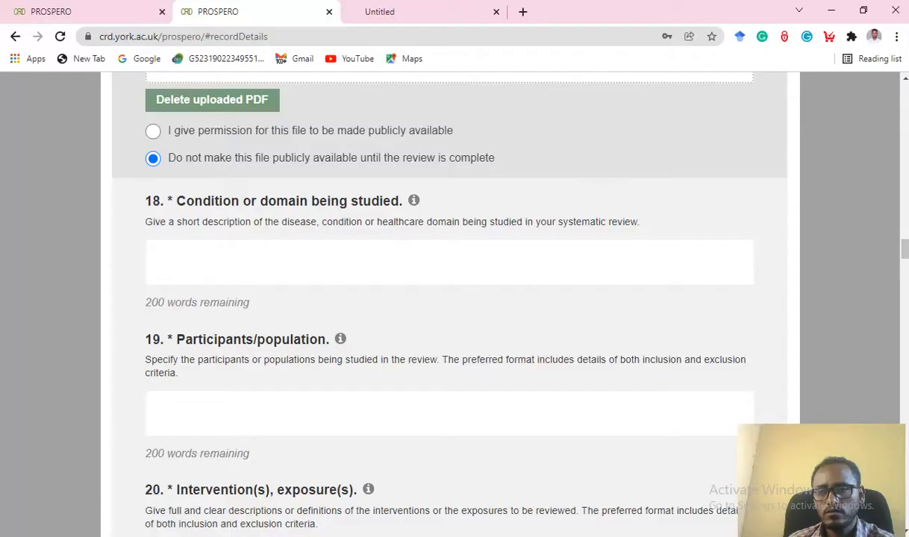
Paste the cesarean delivery sentence into question 18 Condition.
right_click(199, 262)
click(256, 364)
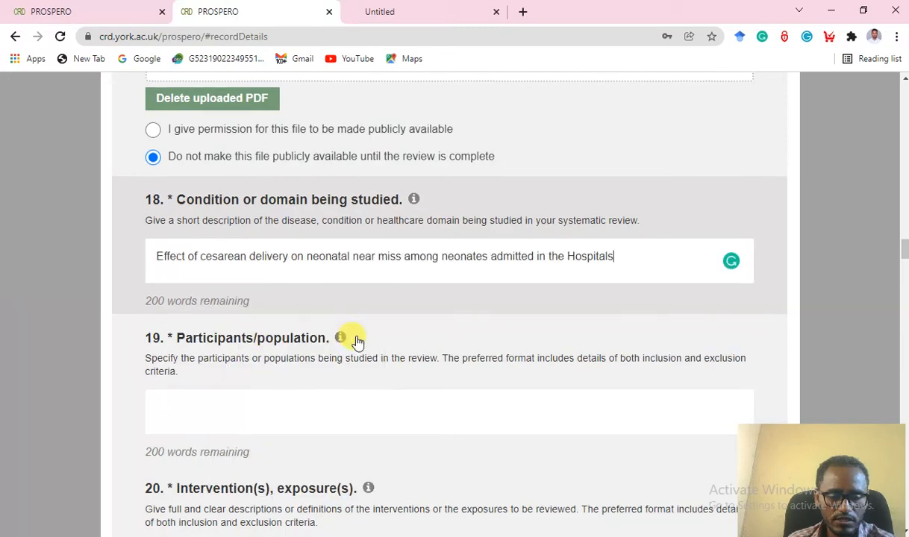
scroll(314, 321, down, 2)
Enter 'Neonate' as the participants/population answer.
click(164, 278)
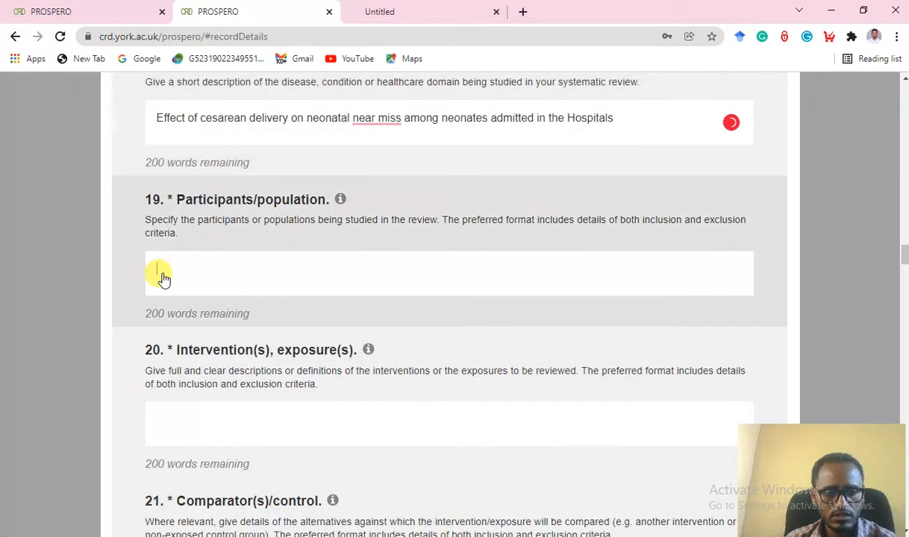
text(N)
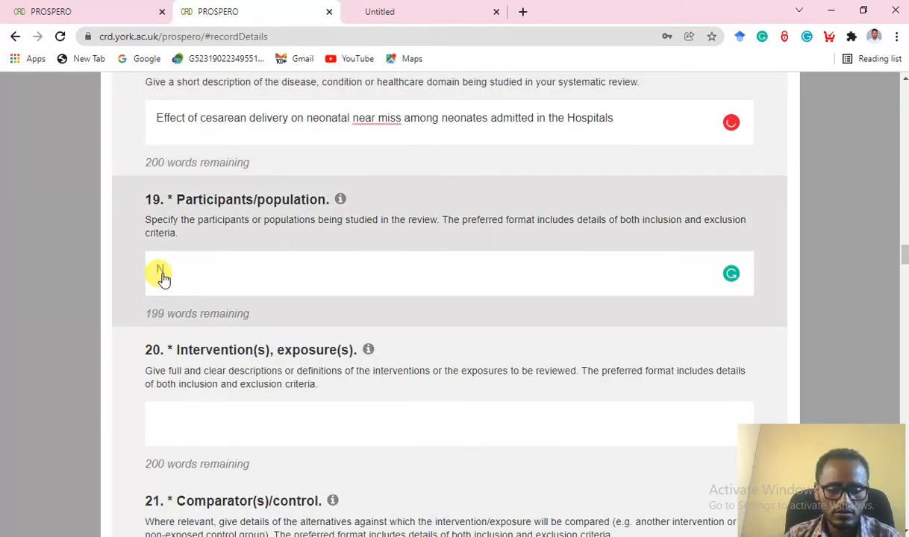
text(eonat)
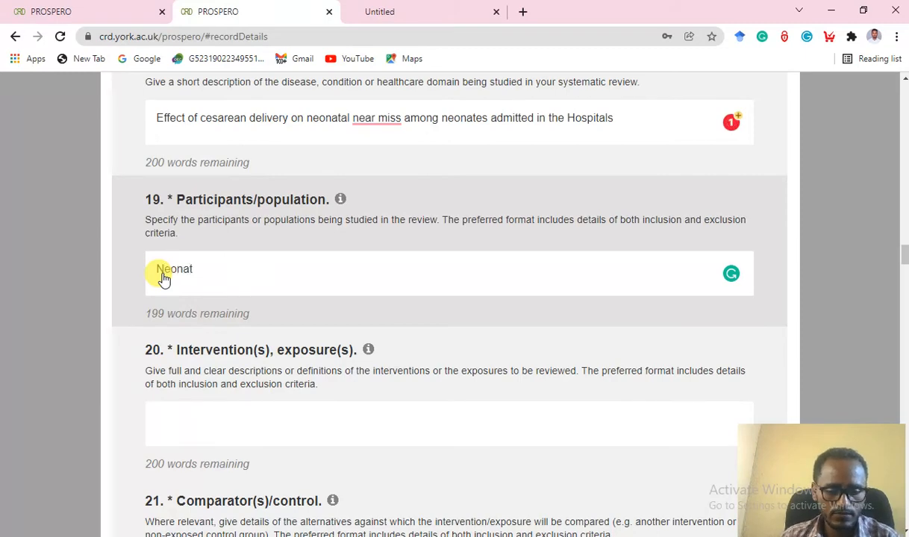
text(e)
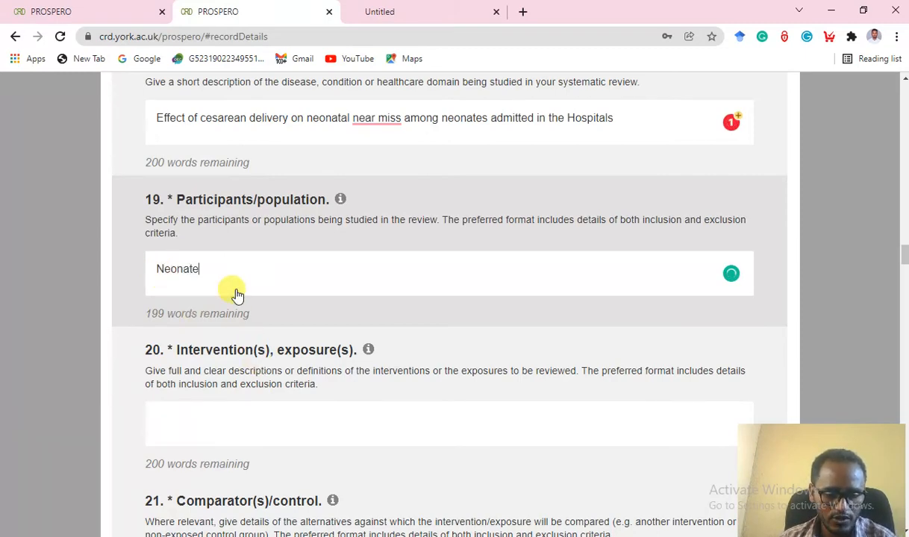
scroll(253, 321, down, 1)
scroll(254, 321, down, 2)
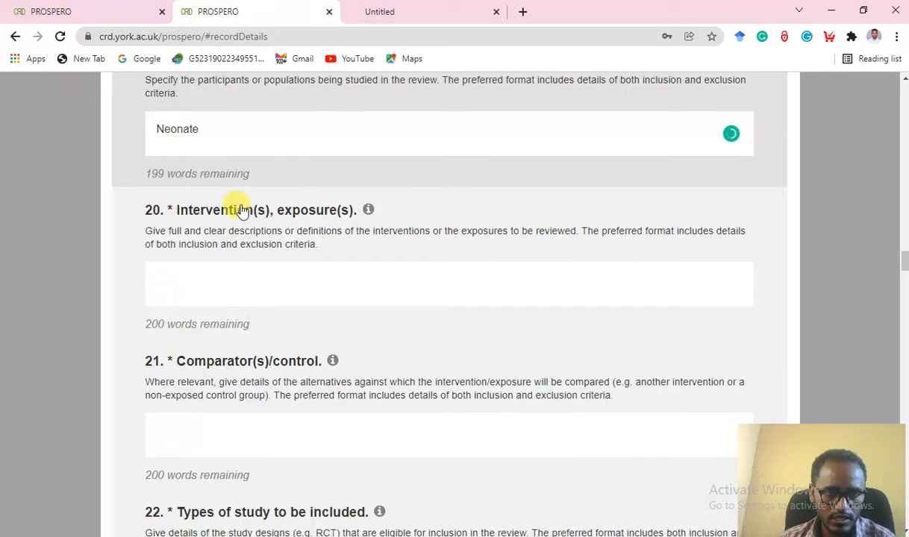
Enter 'Ceserean section' as the intervention and 'vaginal delivery' as the comparator.
click(211, 282)
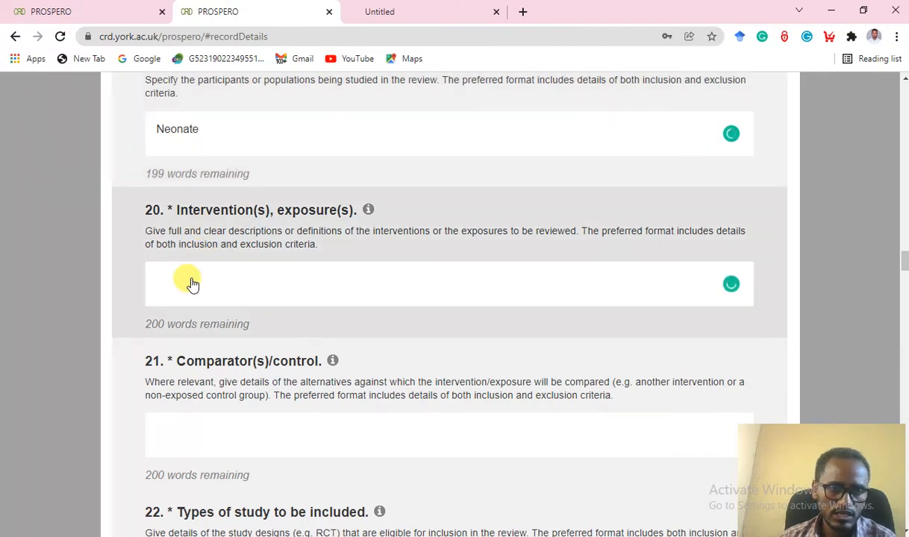
text(Cese)
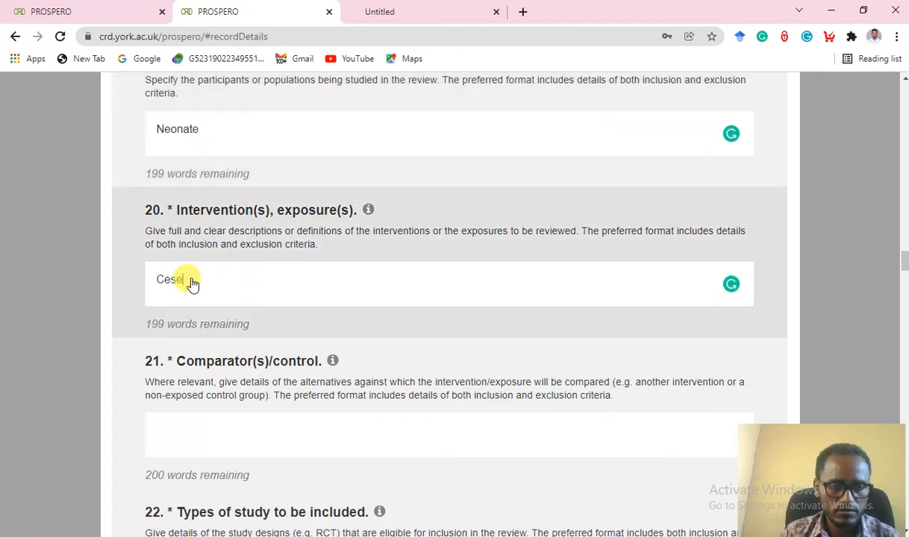
key(BackSpace)
text(ar)
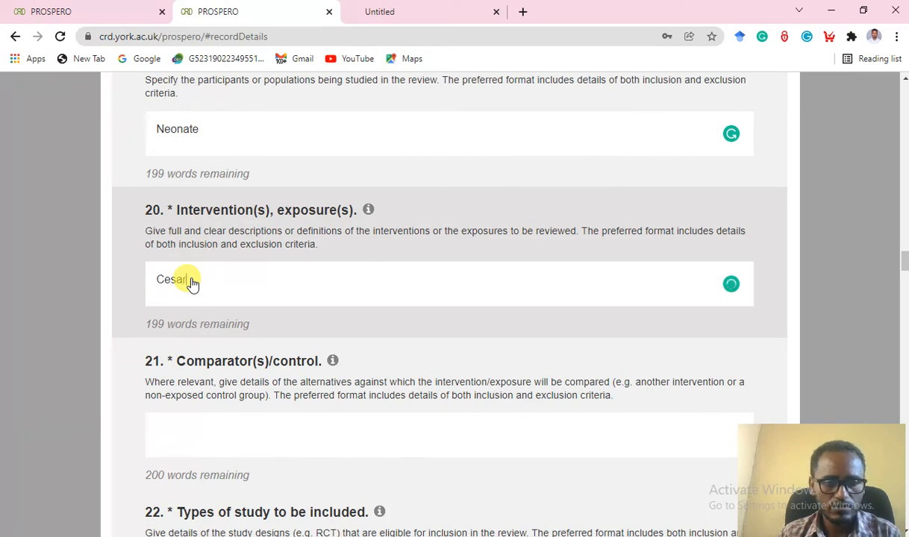
text(e)
text(an se)
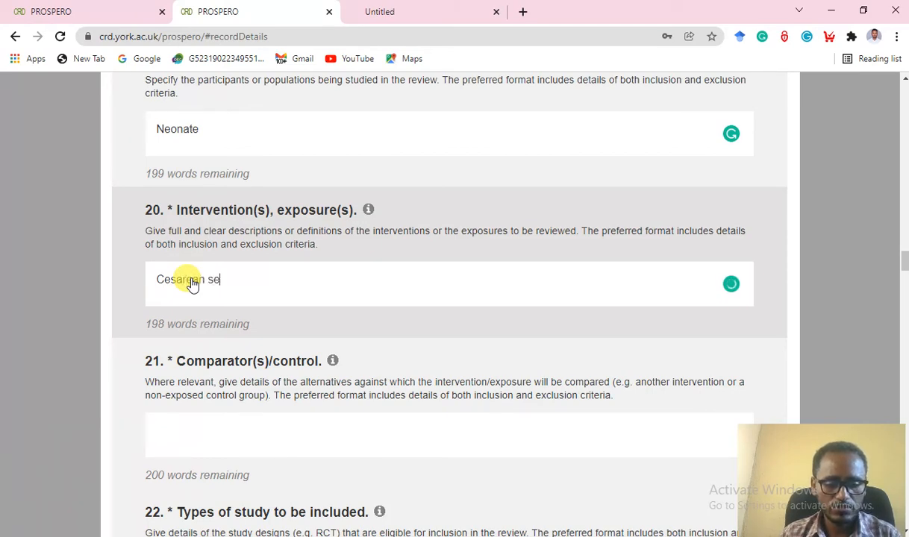
text(ction)
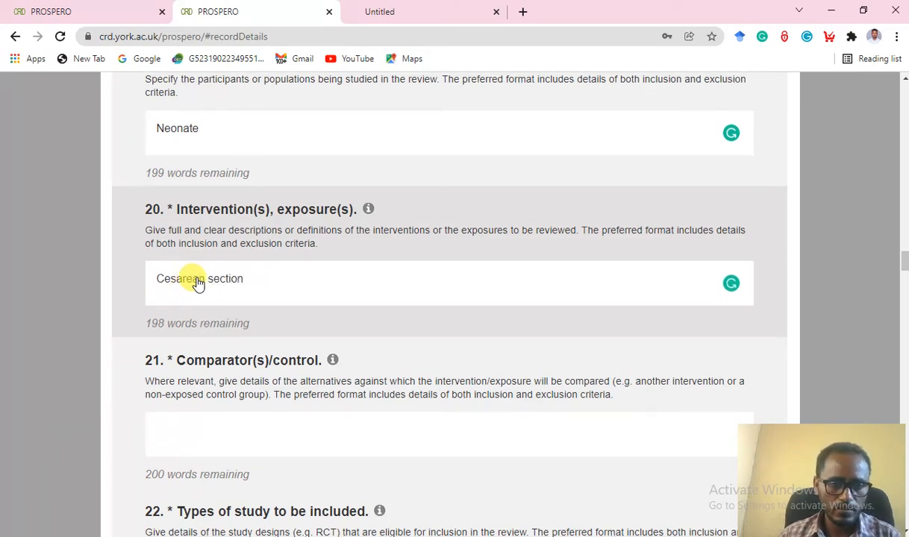
scroll(197, 284, down, 3)
click(234, 238)
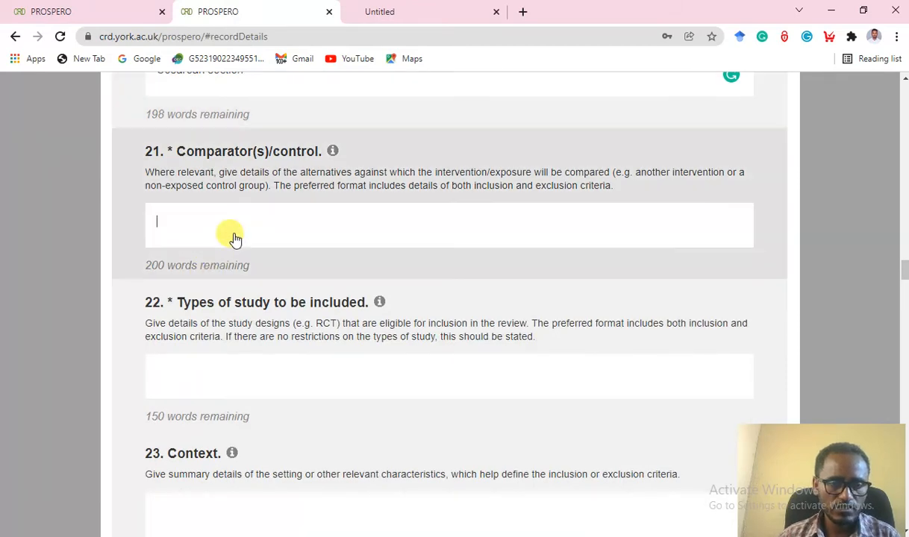
text(vad)
key(BackSpace)
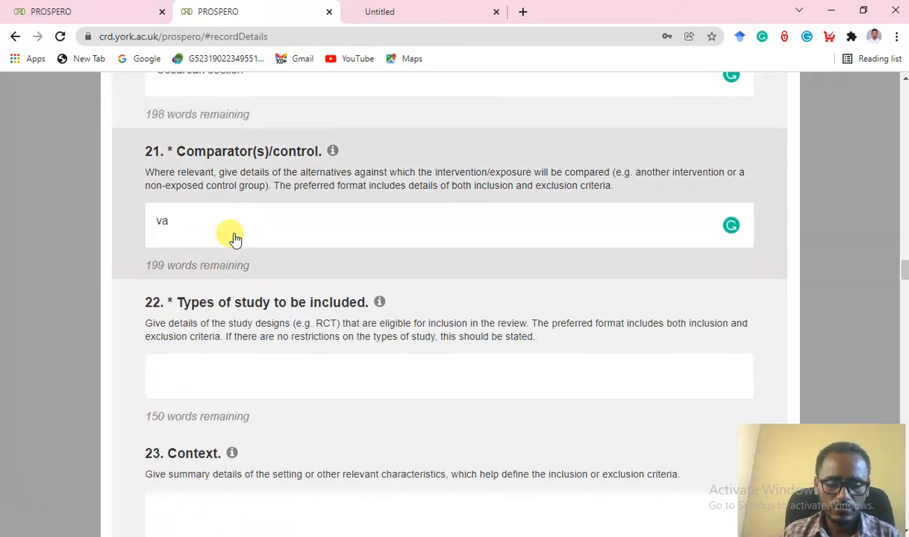
text(ginal)
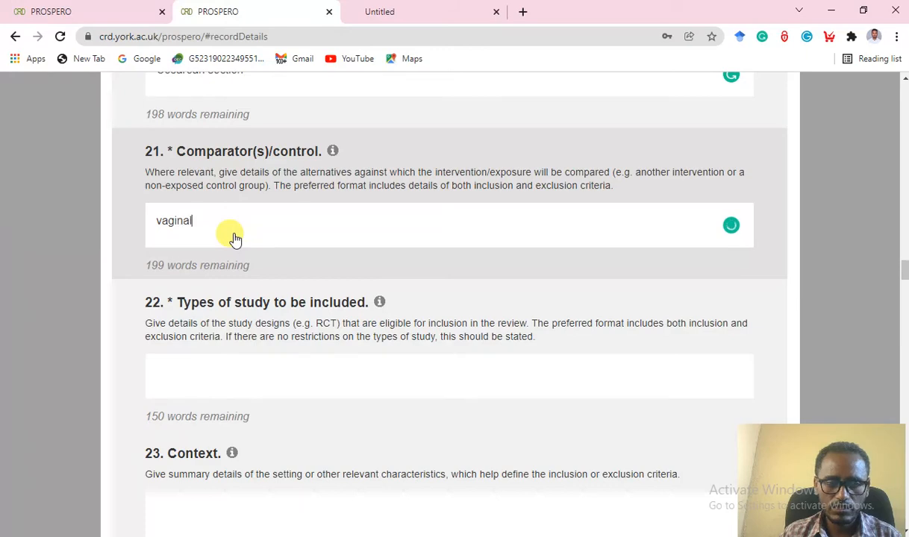
text( del)
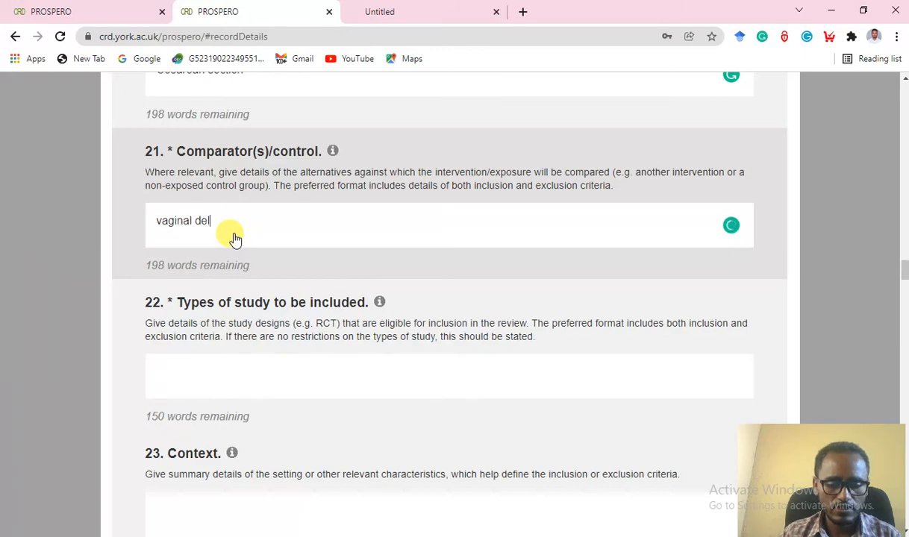
text(ivery)
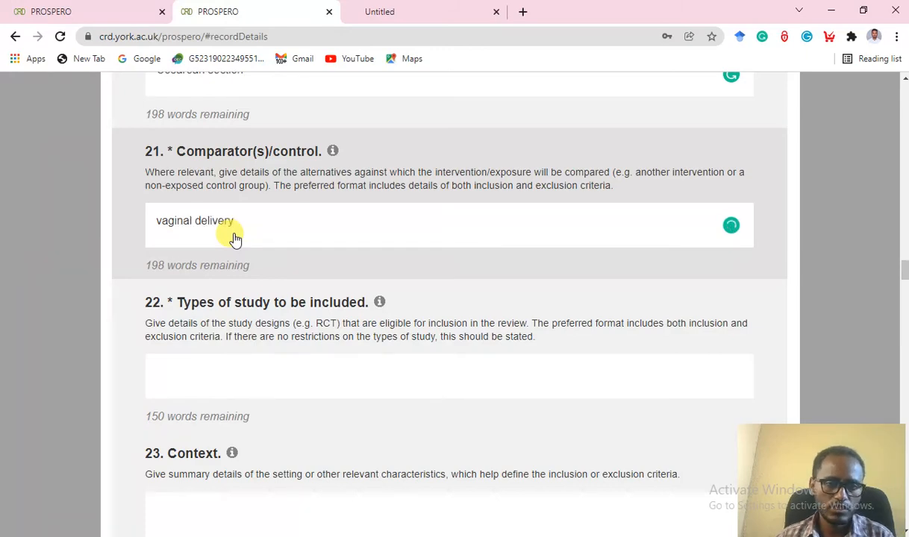
scroll(247, 236, down, 2)
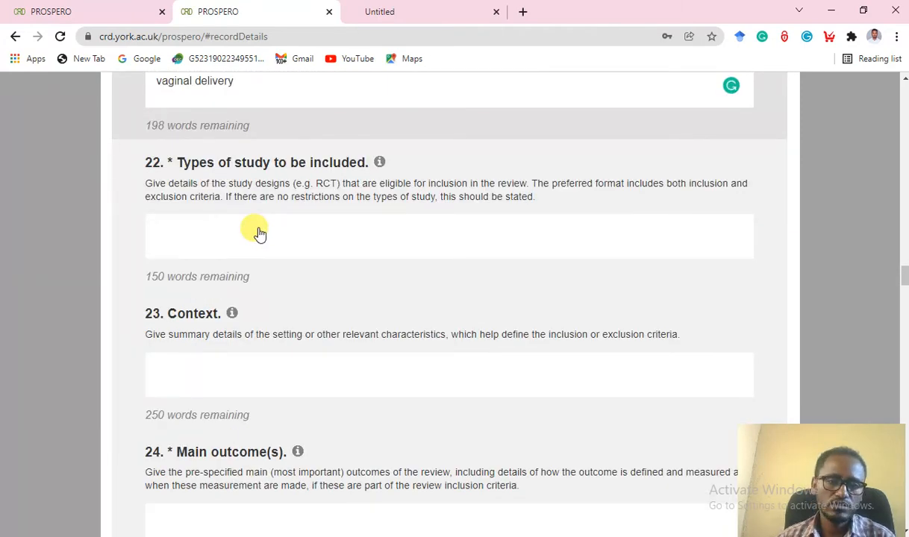
Enter 'cross-sectional, case-control, cohort, and RCT' in question 22 Types of study.
click(188, 237)
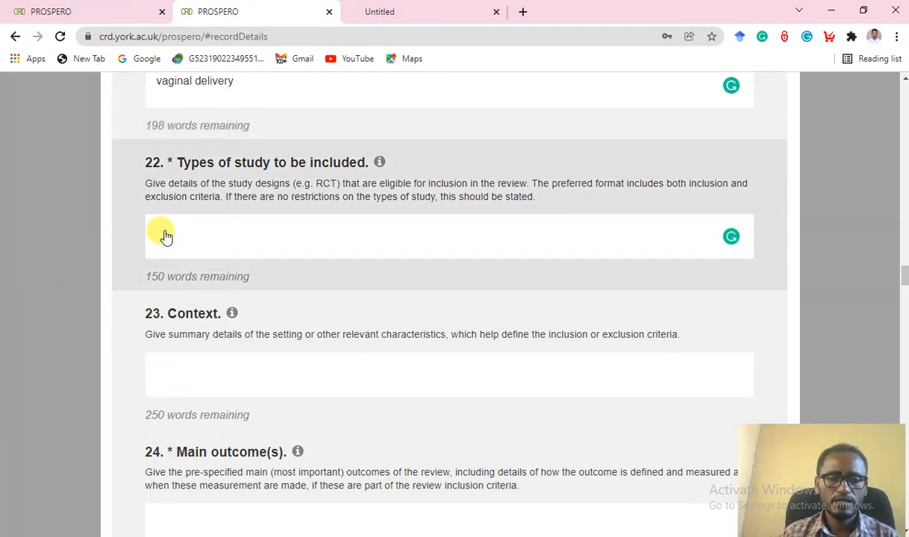
text(Al)
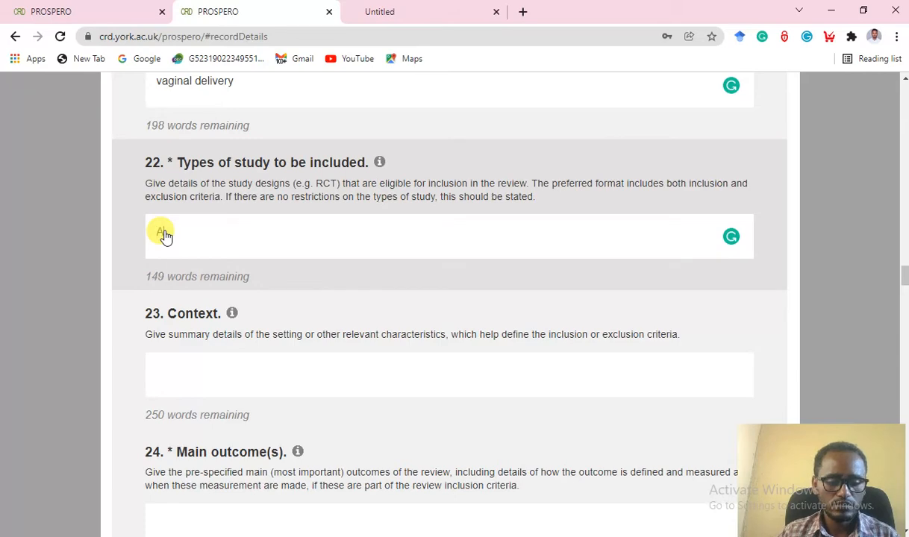
text(y)
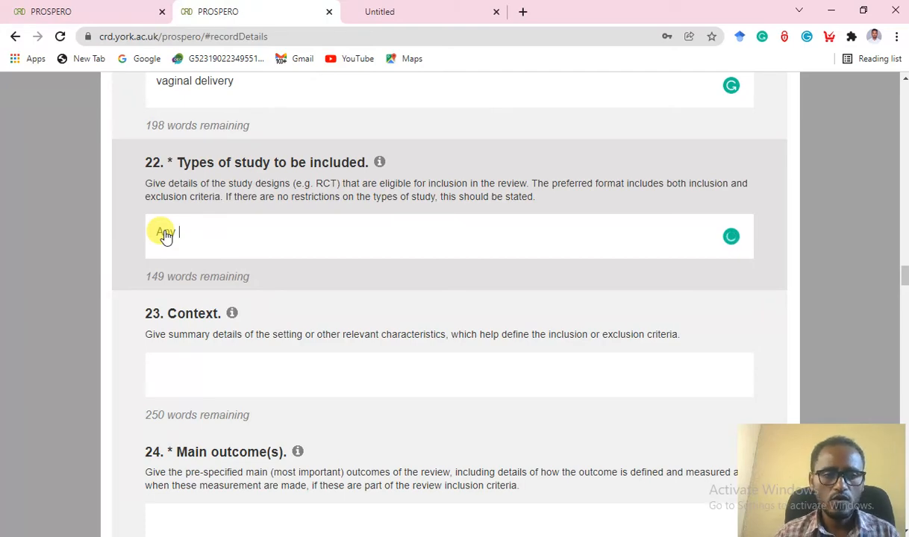
key(BackSpace)
key(BackSpace)
key(BackSpace)
key(BackSpace)
text(A)
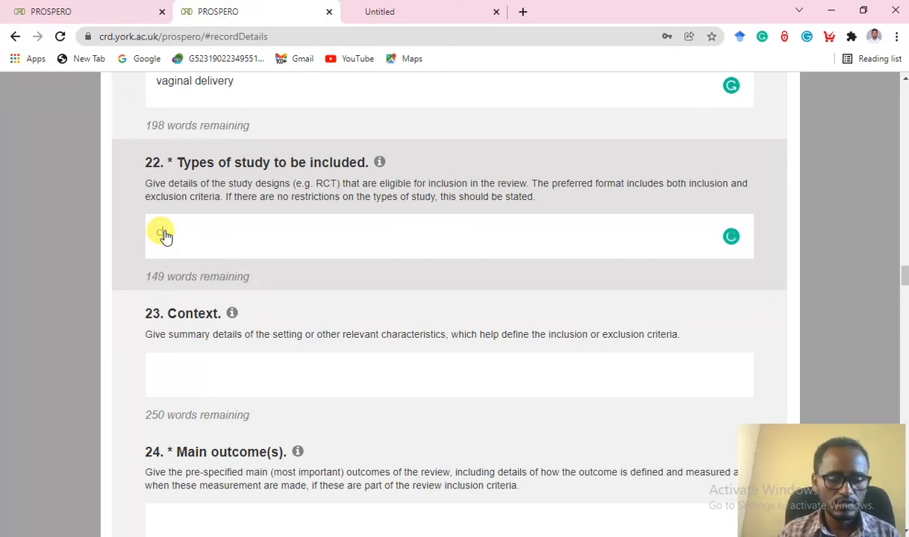
text(ross)
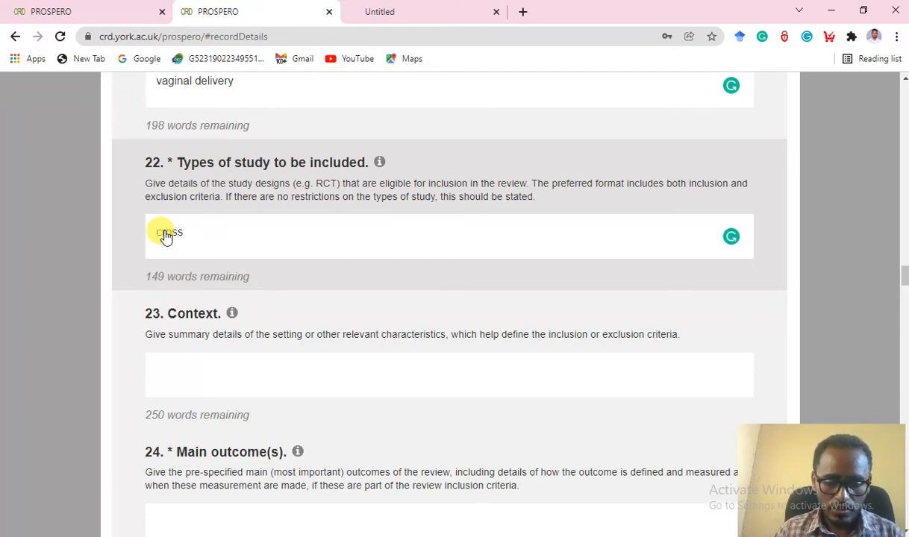
text(-sec)
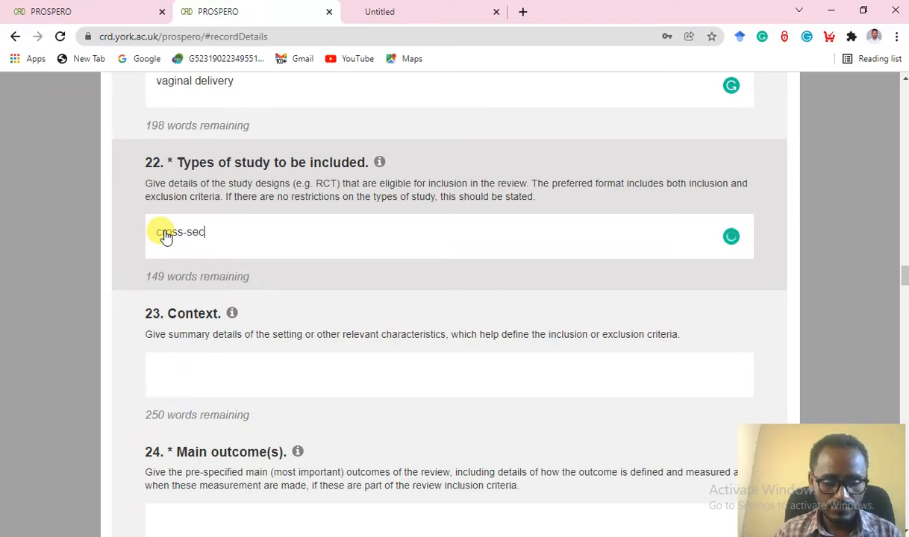
text(tional)
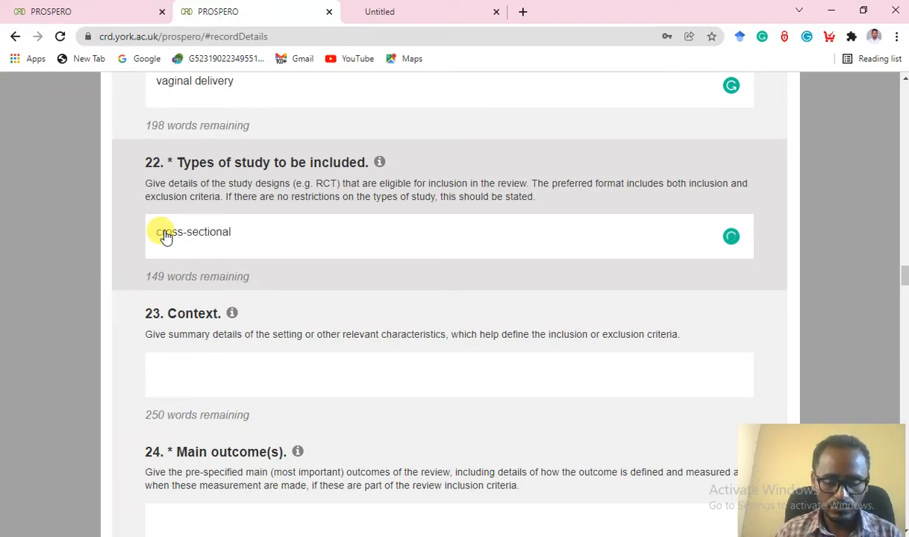
text(, c)
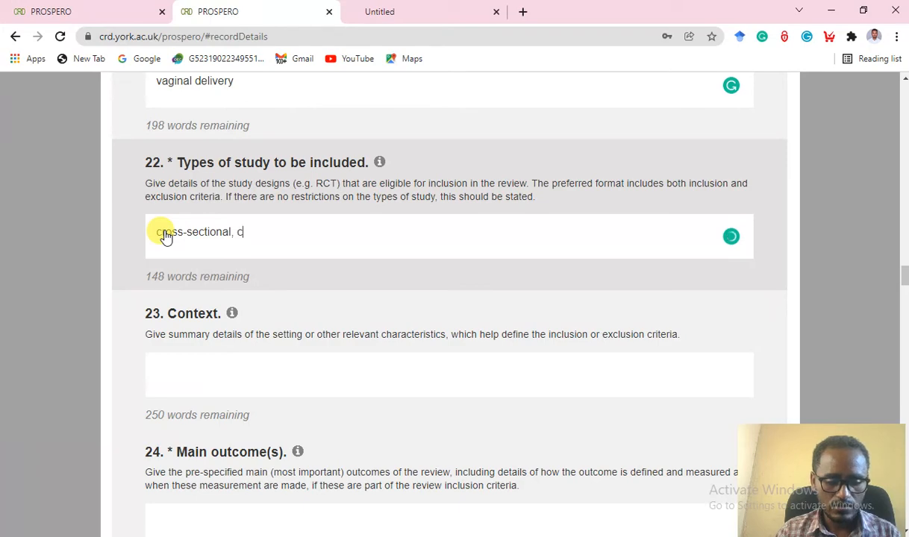
text(ase-)
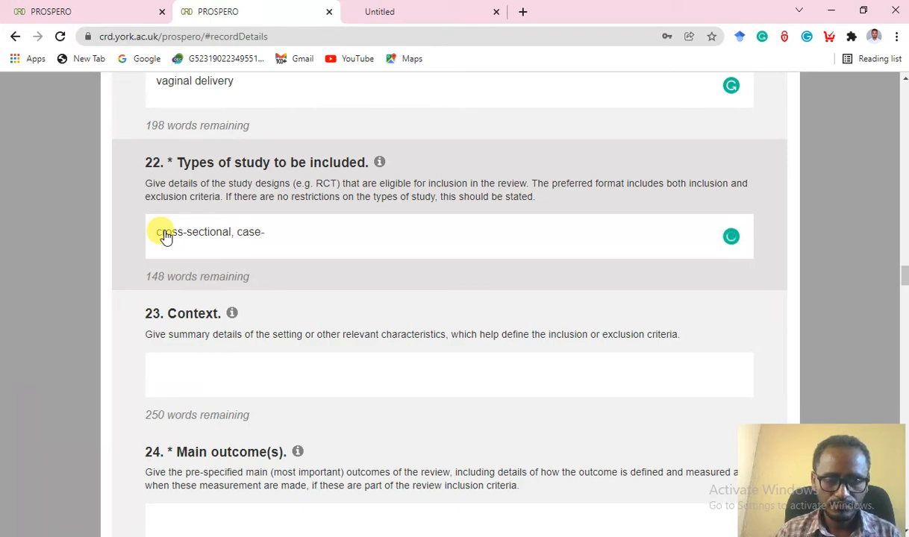
text(c)
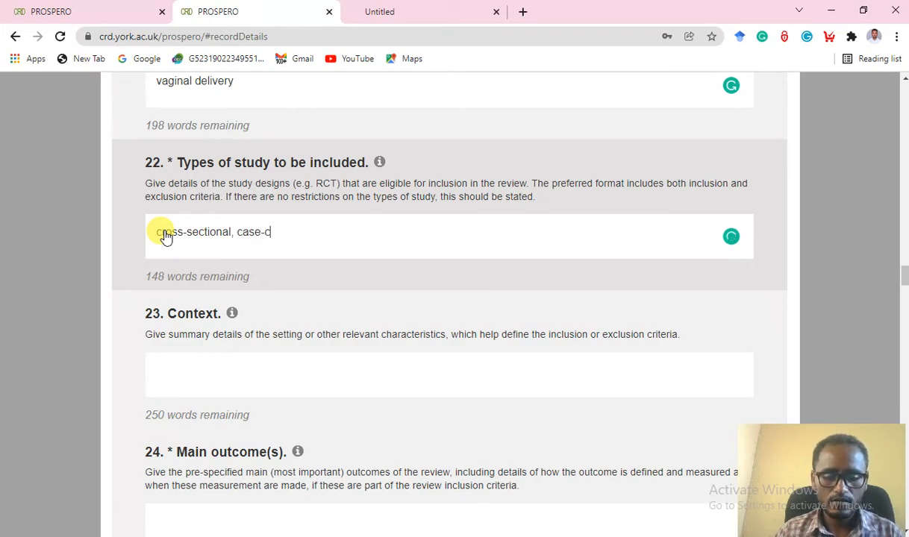
text(ontrol, cohort)
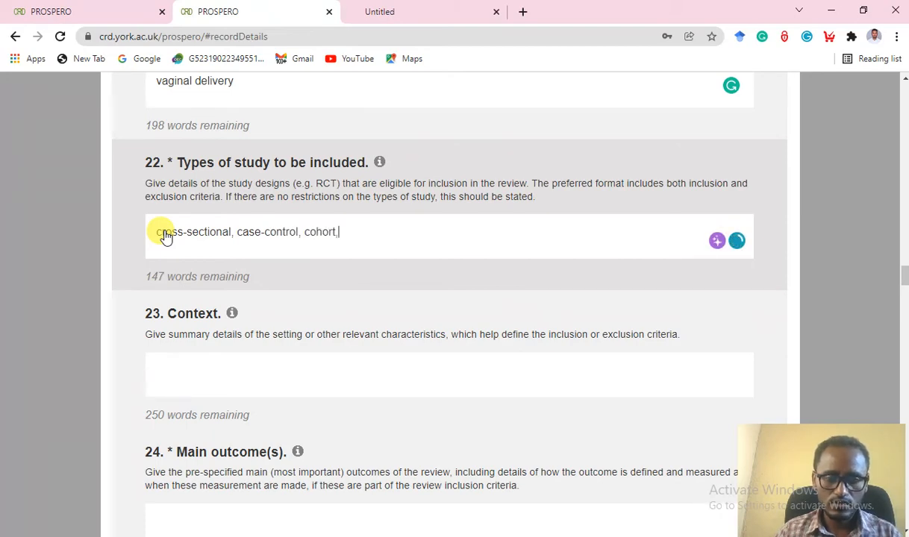
text(, and )
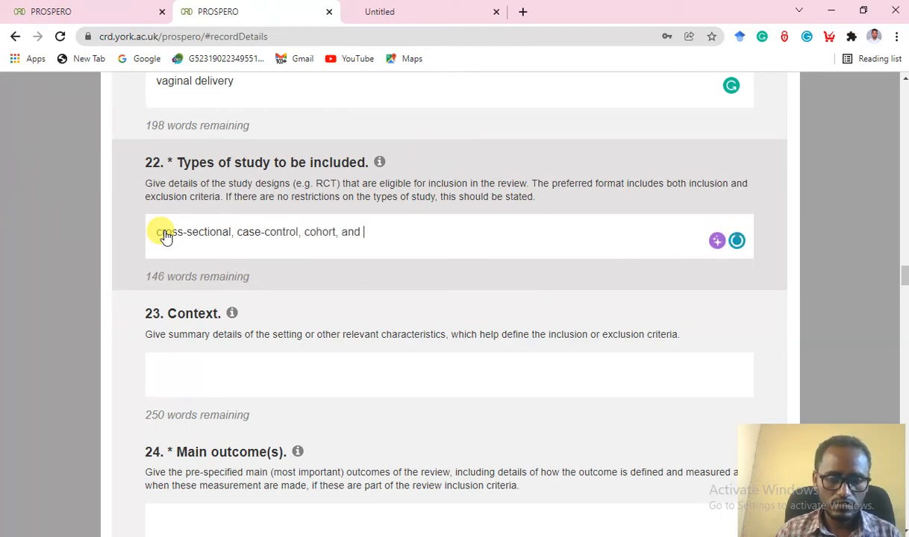
text(RCT)
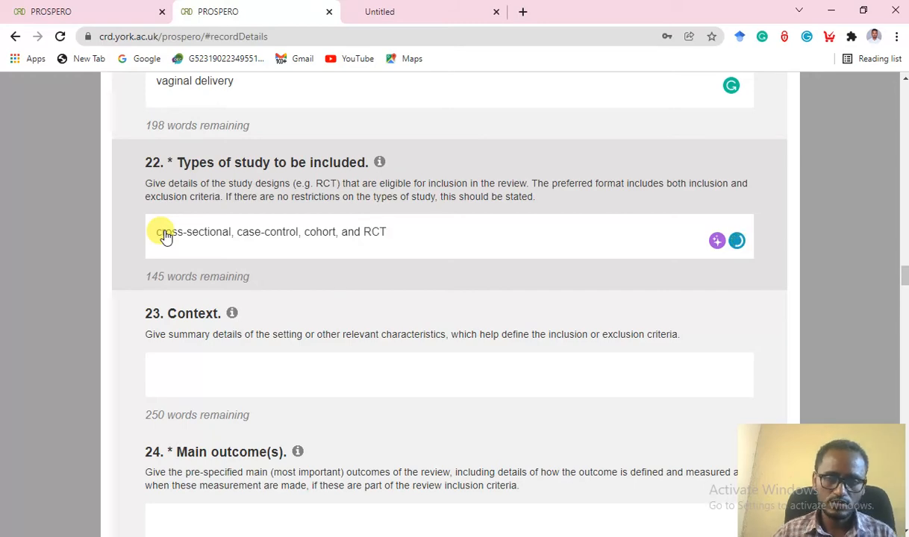
scroll(373, 286, down, 2)
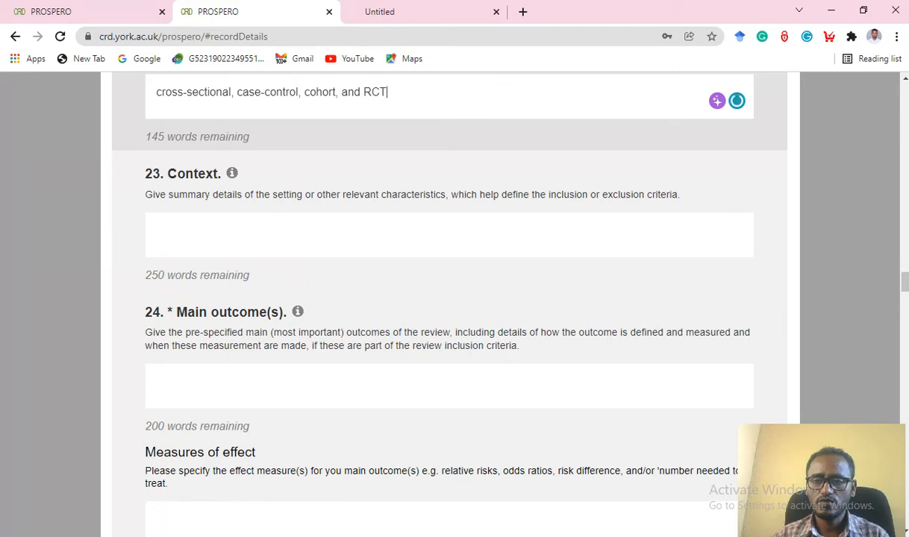
Copy the protocol's Context paragraph on community or facility settings from Word.
click(867, 358)
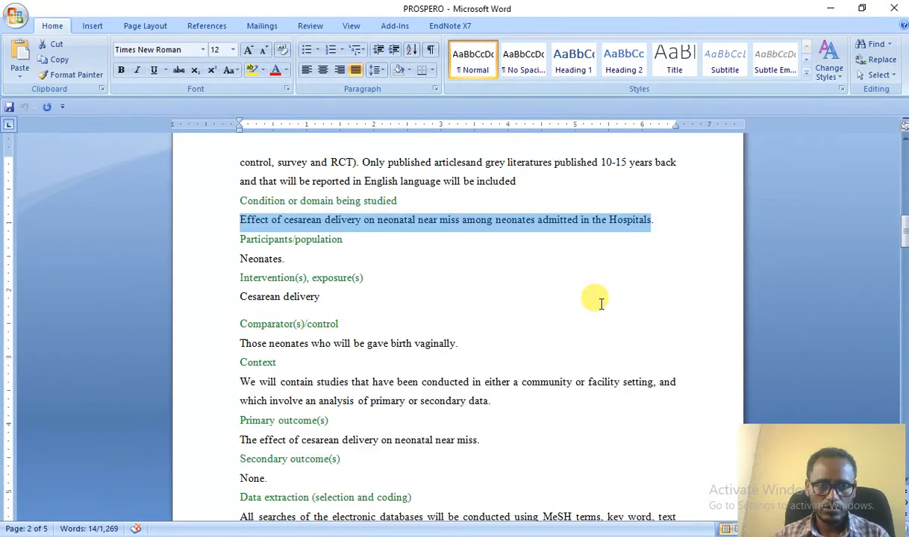
scroll(601, 302, down, 2)
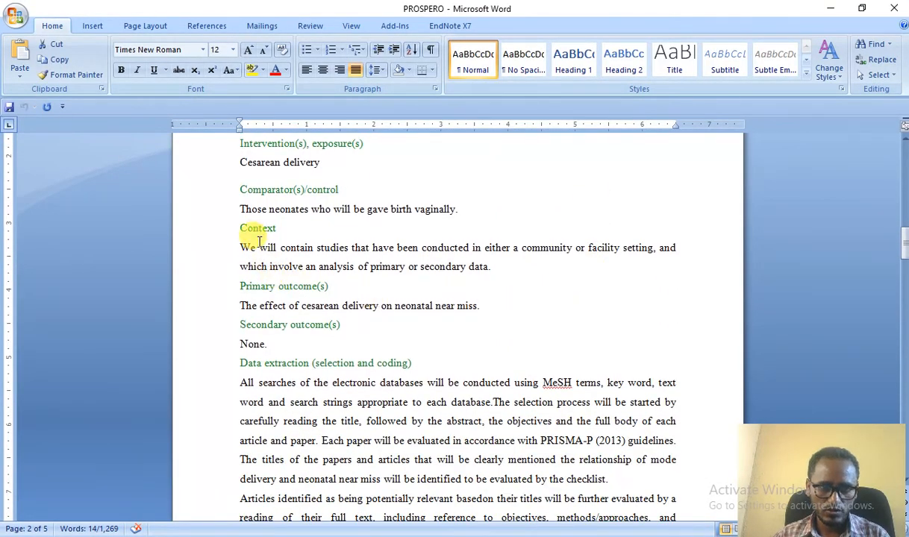
scroll(250, 243, down, 1)
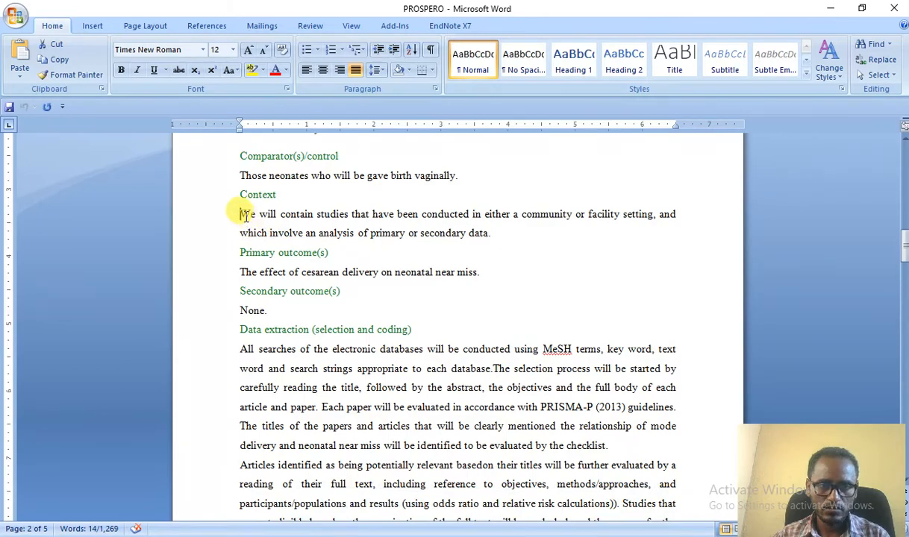
drag(241, 214, 487, 236)
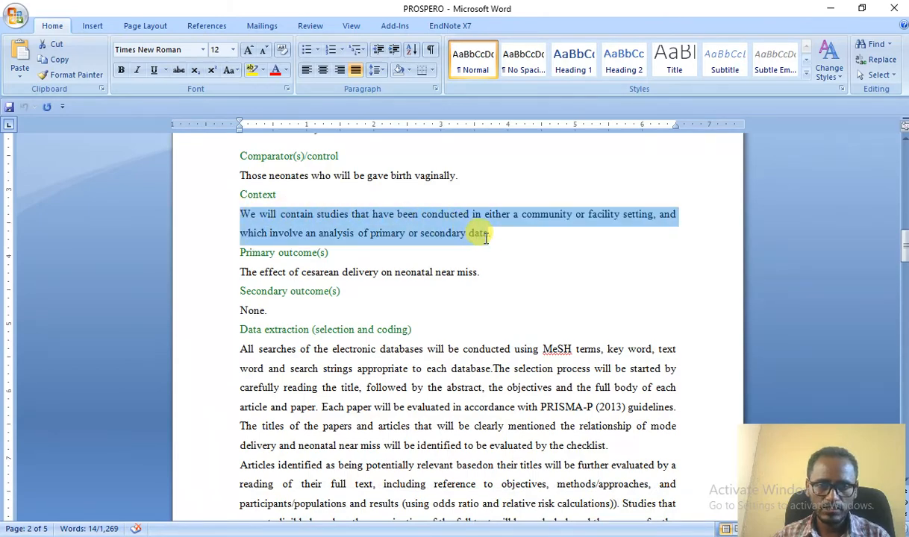
right_click(438, 233)
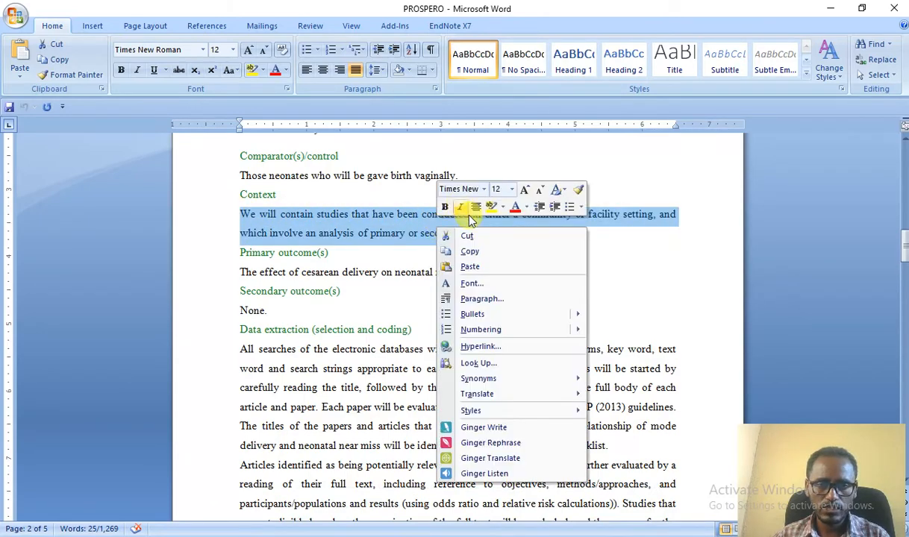
click(468, 251)
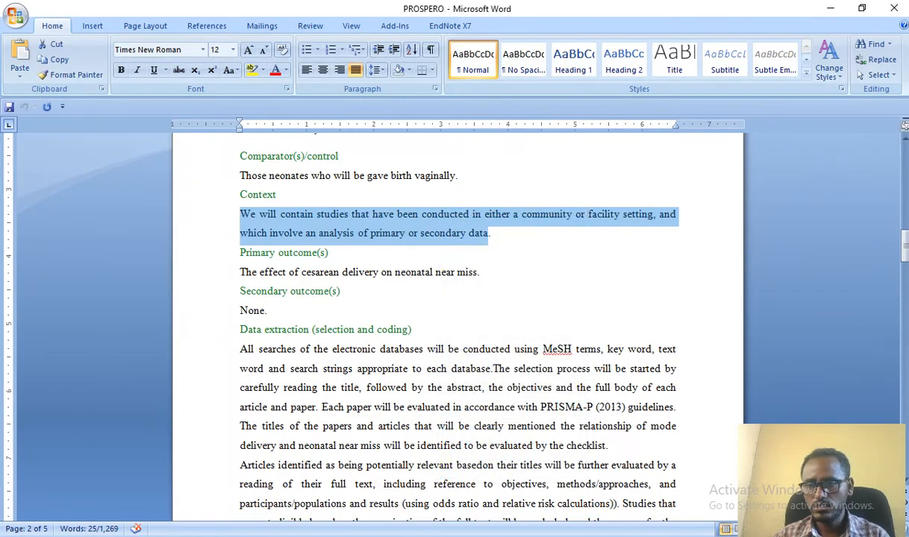
click(905, 162)
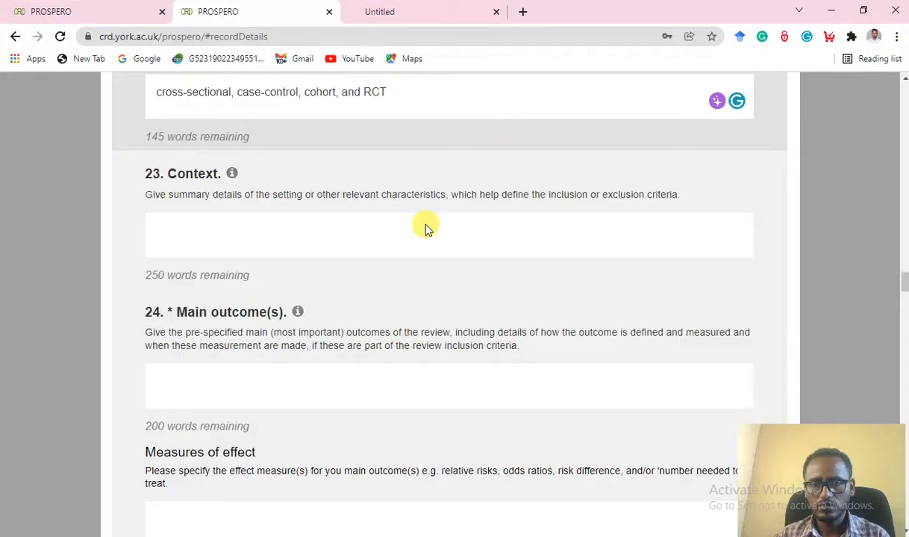
Paste the community or facility settings paragraph into question 23 Context.
right_click(208, 222)
click(263, 329)
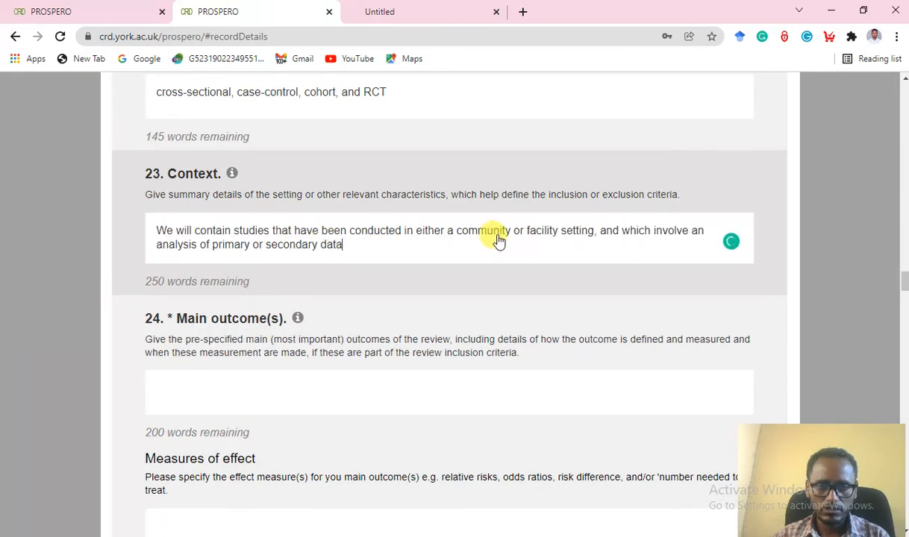
scroll(553, 252, down, 2)
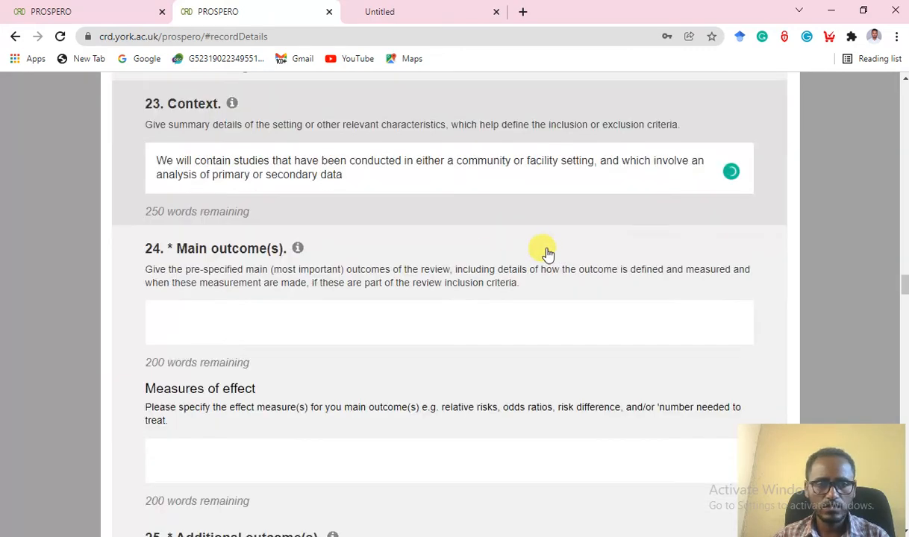
scroll(463, 250, down, 2)
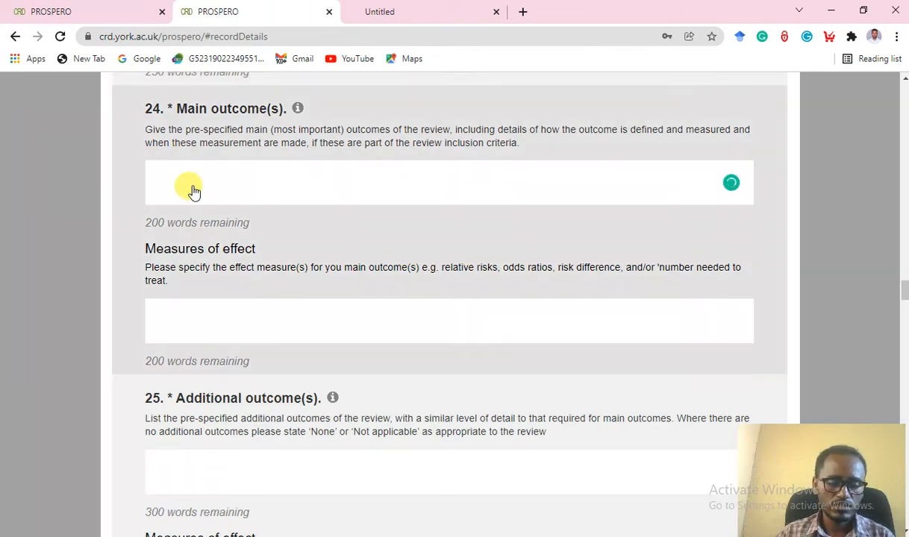
Set the main outcome to 'Neonatal Near miss' with measures of effect 'Or, RR'.
text(Neonatal NE)
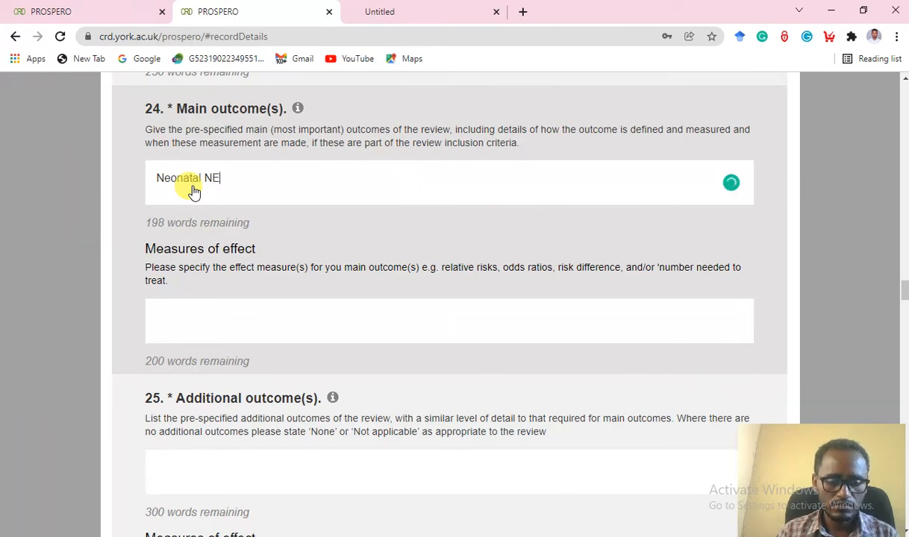
text(AR MISS)
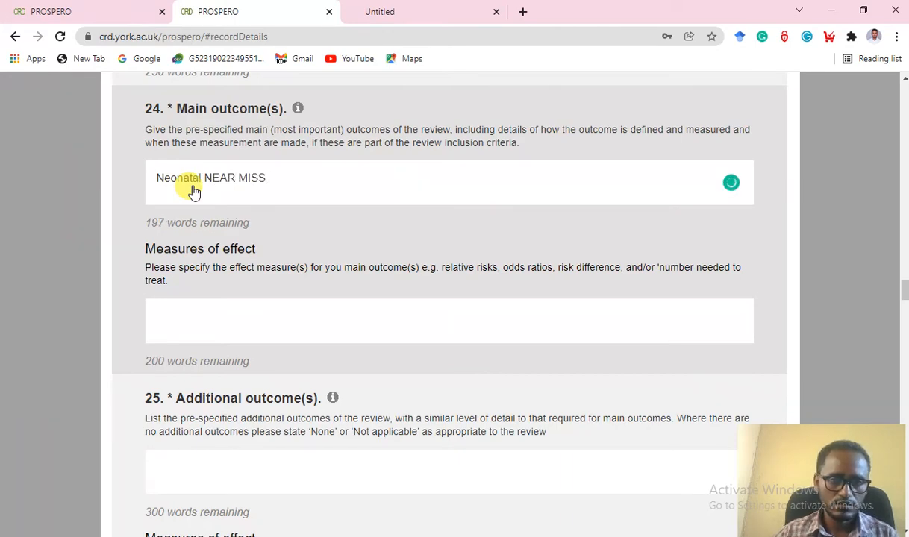
key(BackSpace)
key(BackSpace)
key(BackSpace)
key(BackSpace)
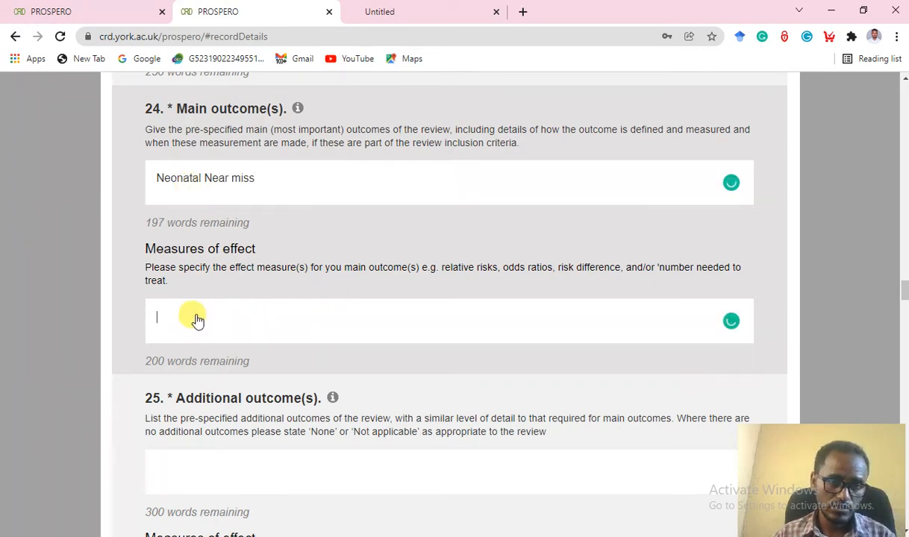
text(Or)
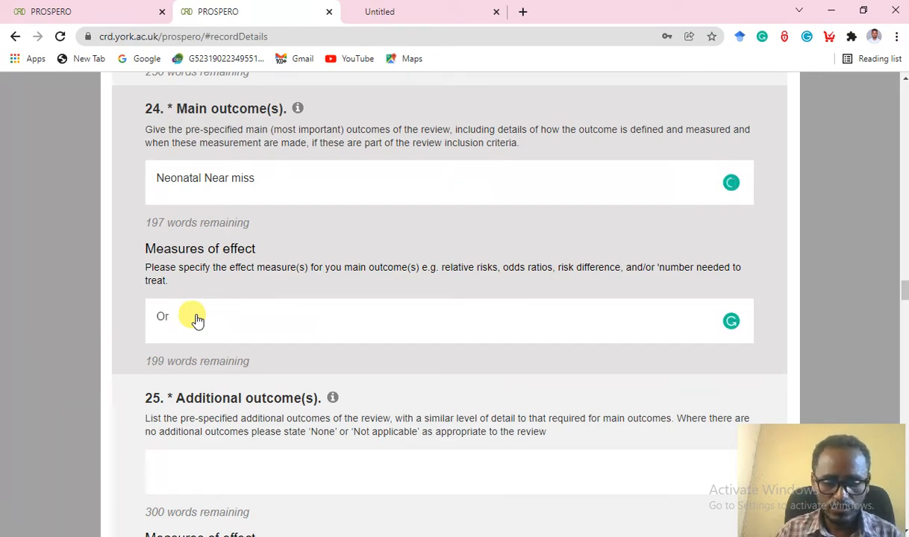
text(, RR)
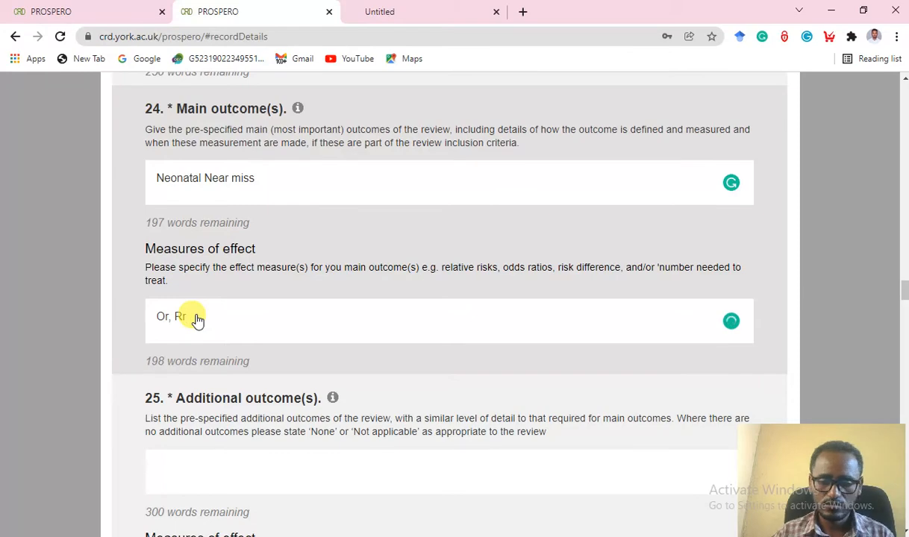
Enter 'Not yet' for question 25 Additional outcome(s).
scroll(303, 321, down, 2)
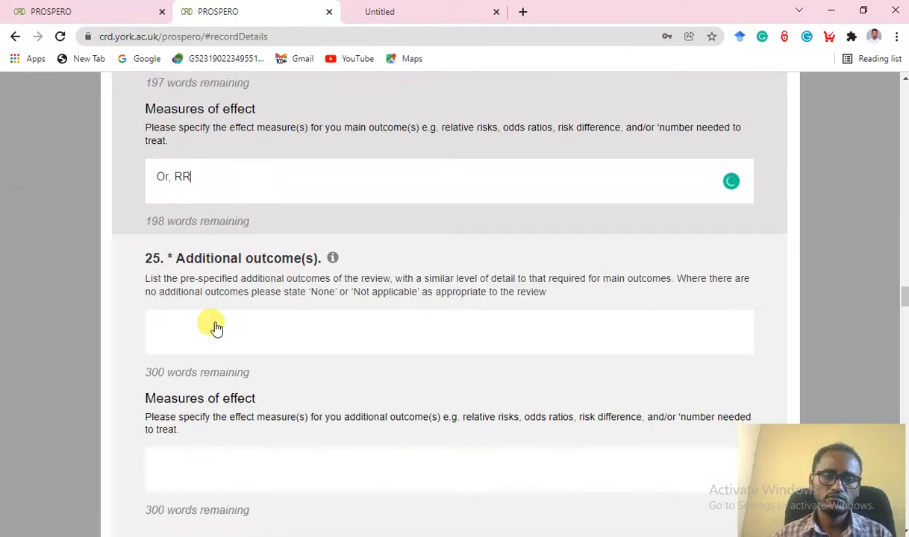
click(175, 332)
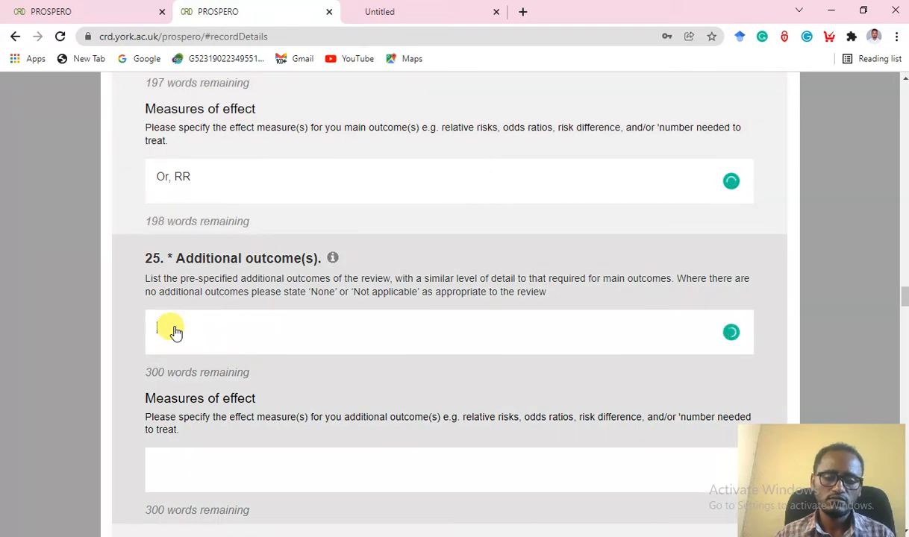
text(No)
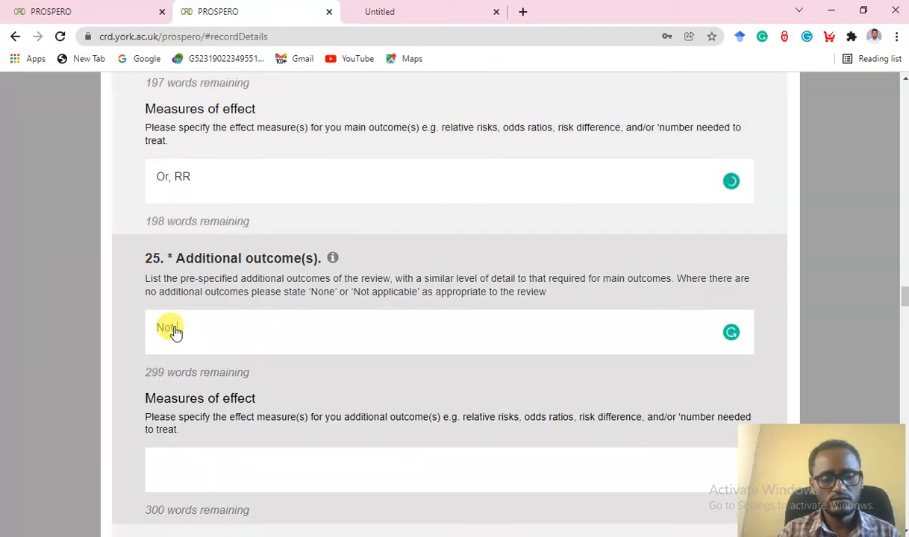
text(t yet)
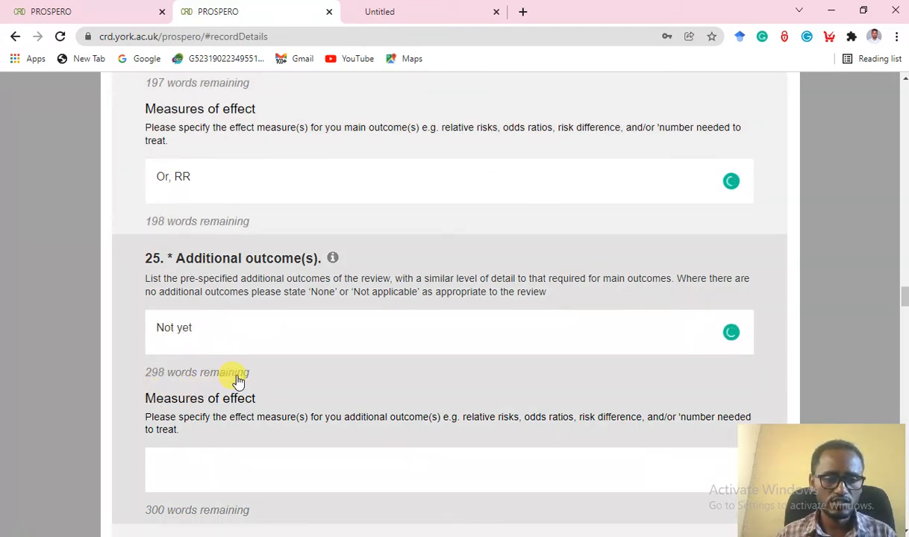
scroll(238, 377, down, 3)
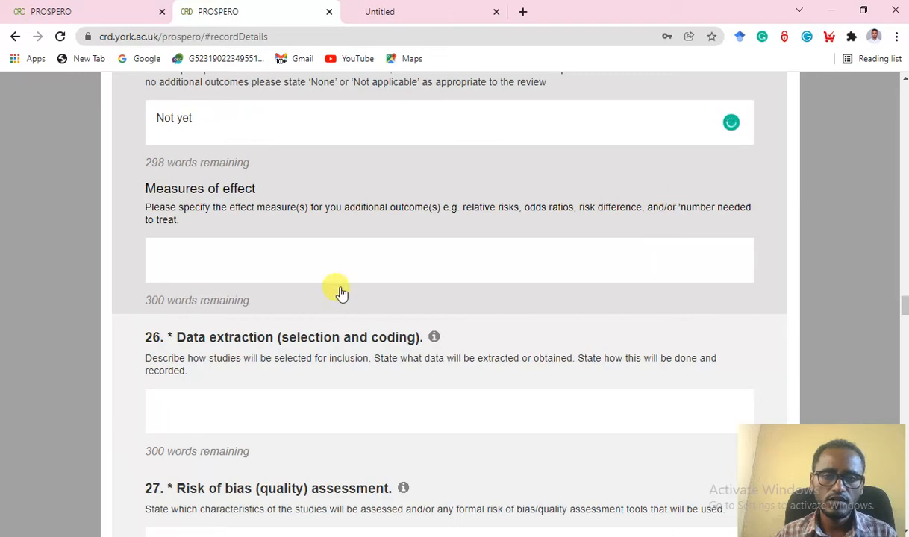
scroll(267, 298, down, 2)
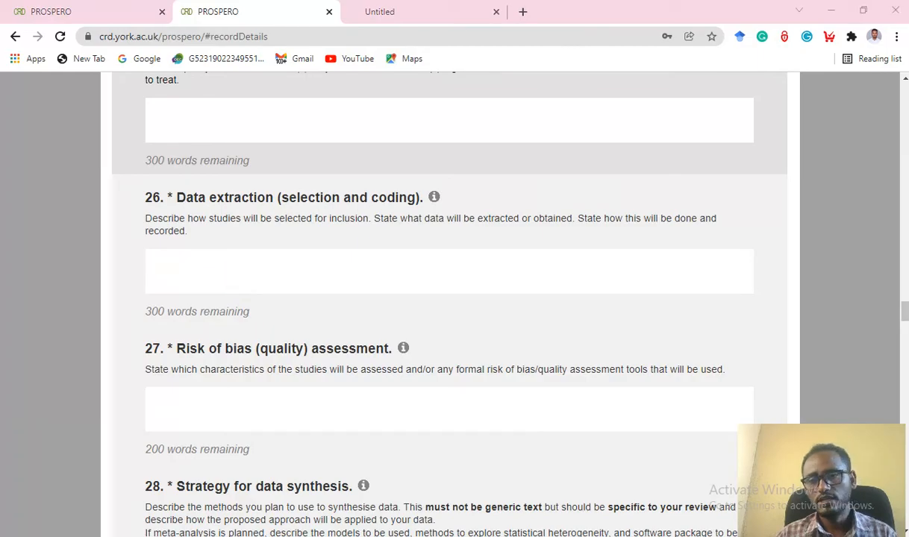
Copy the Data extraction paragraphs from the Word protocol and return to the PROSPERO form.
key(alt+Tab)
scroll(355, 381, down, 1)
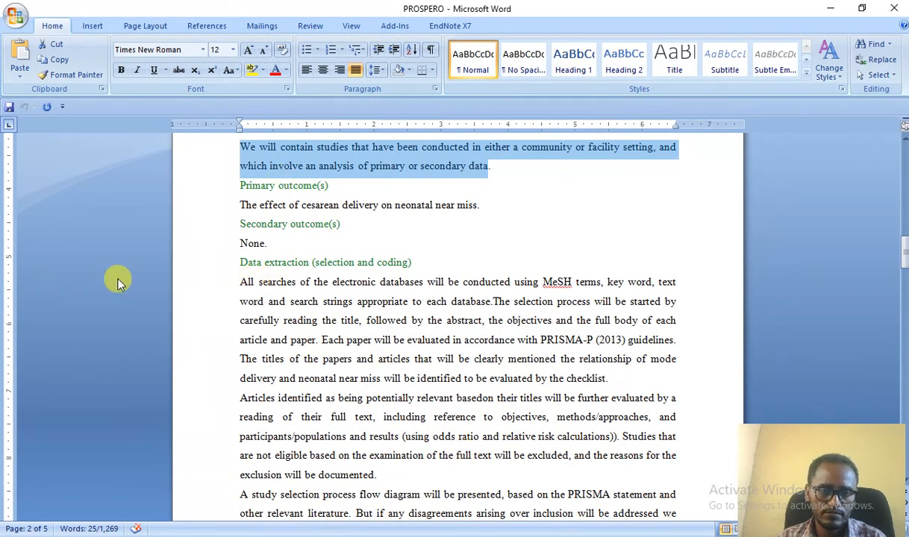
drag(240, 282, 649, 422)
right_click(373, 320)
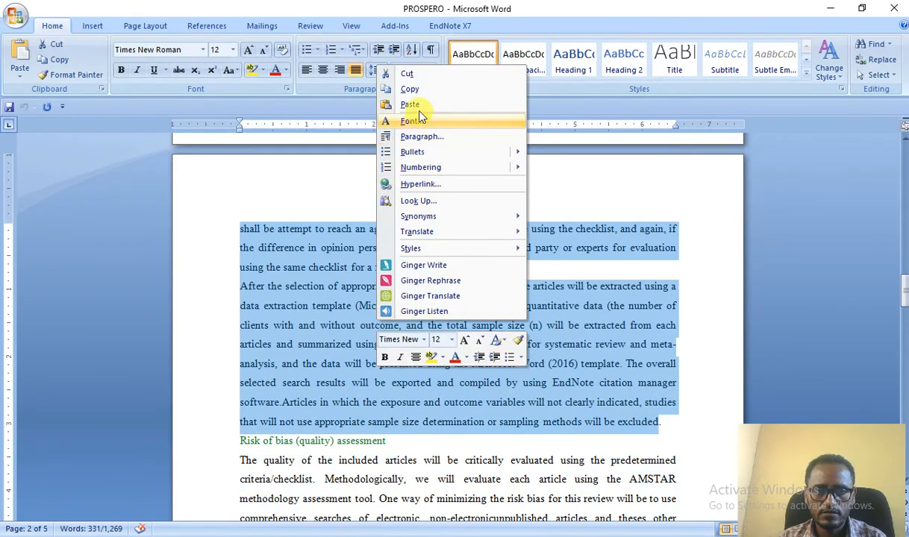
click(412, 90)
key(alt+Tab)
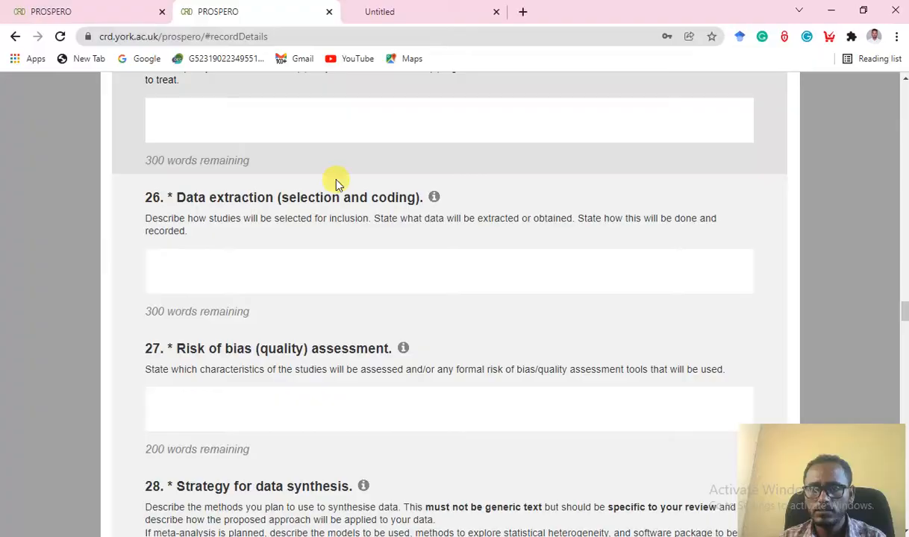
Paste the data extraction paragraphs into item 26 and scroll down to item 27, Risk of bias.
right_click(172, 270)
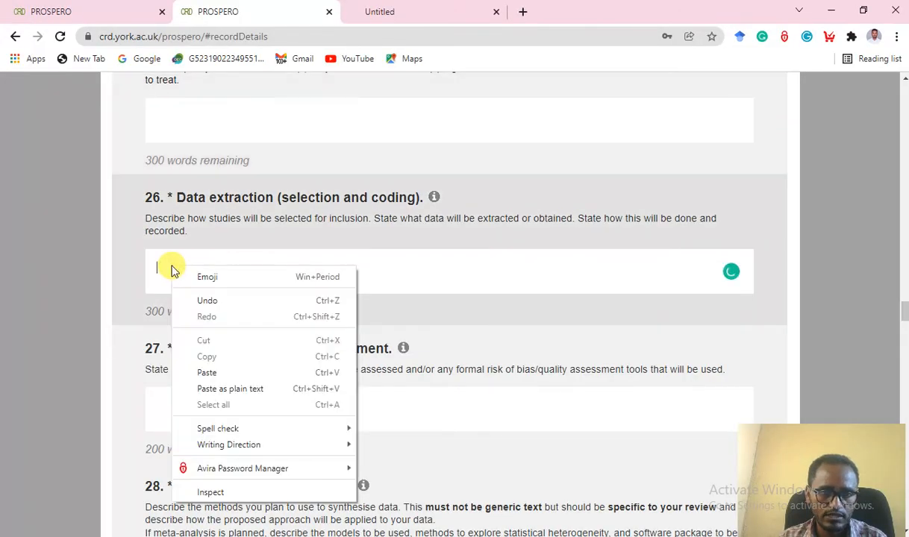
click(209, 372)
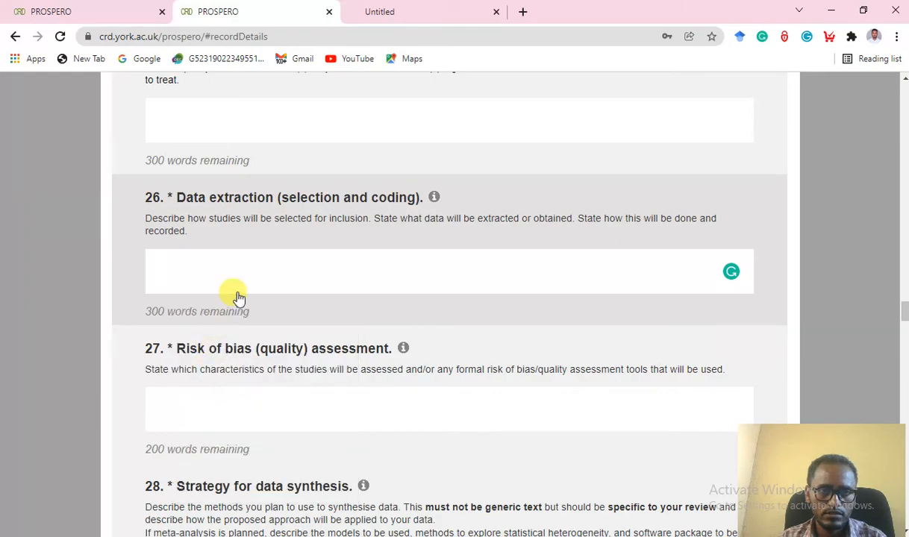
scroll(237, 297, up, 5)
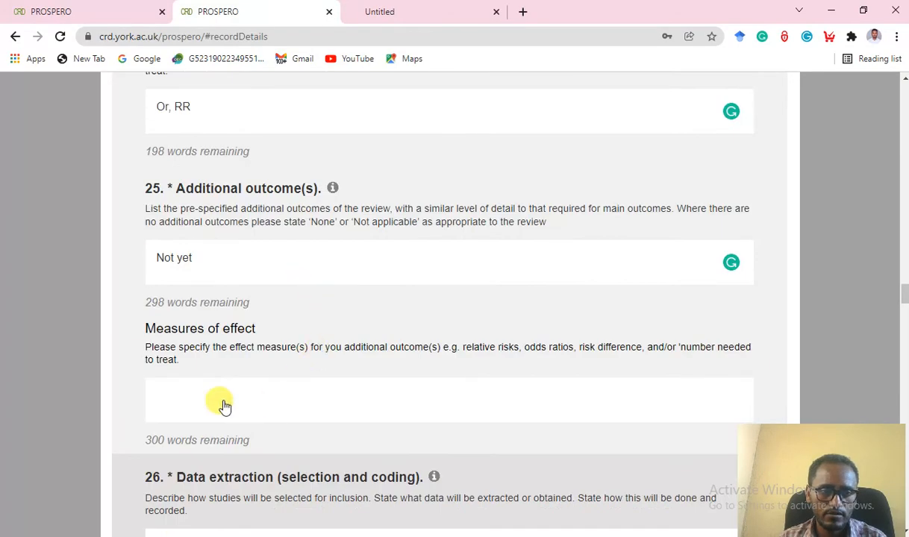
click(188, 404)
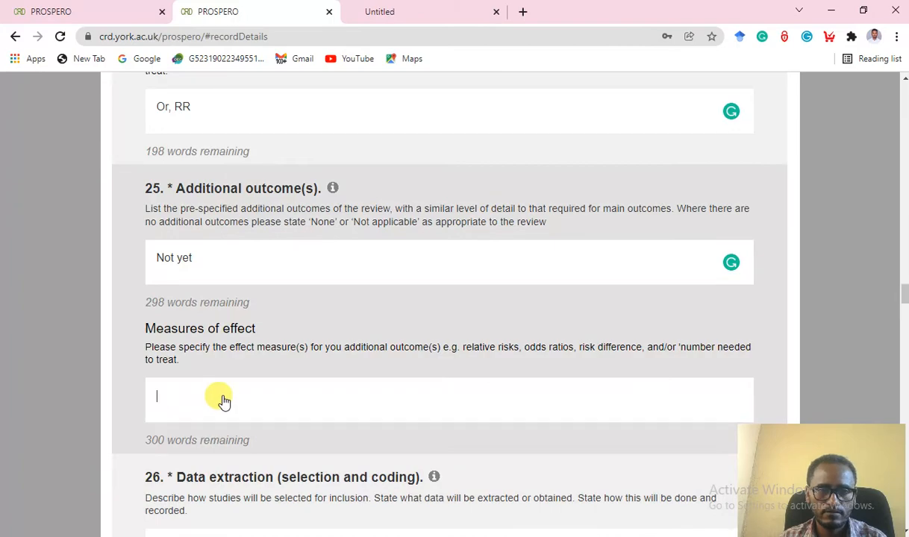
scroll(224, 402, down, 7)
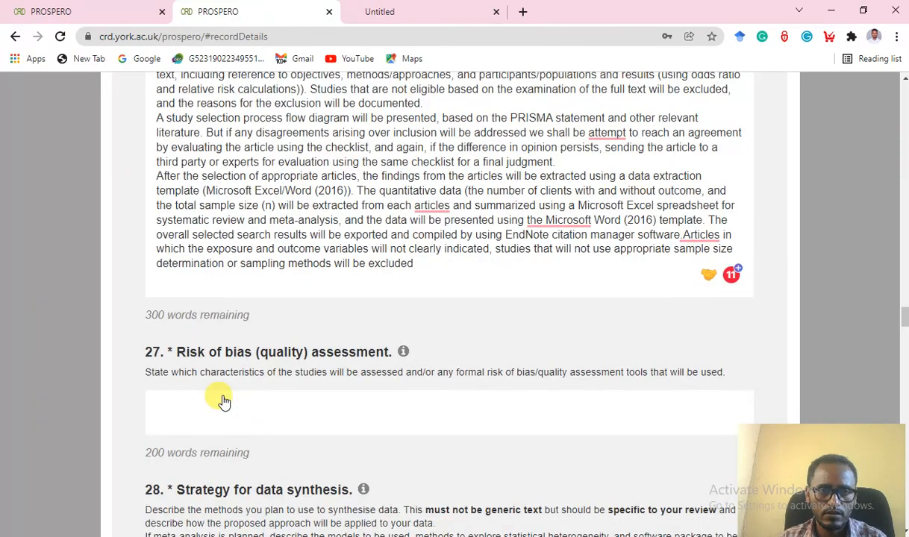
scroll(223, 400, down, 3)
scroll(229, 340, up, 2)
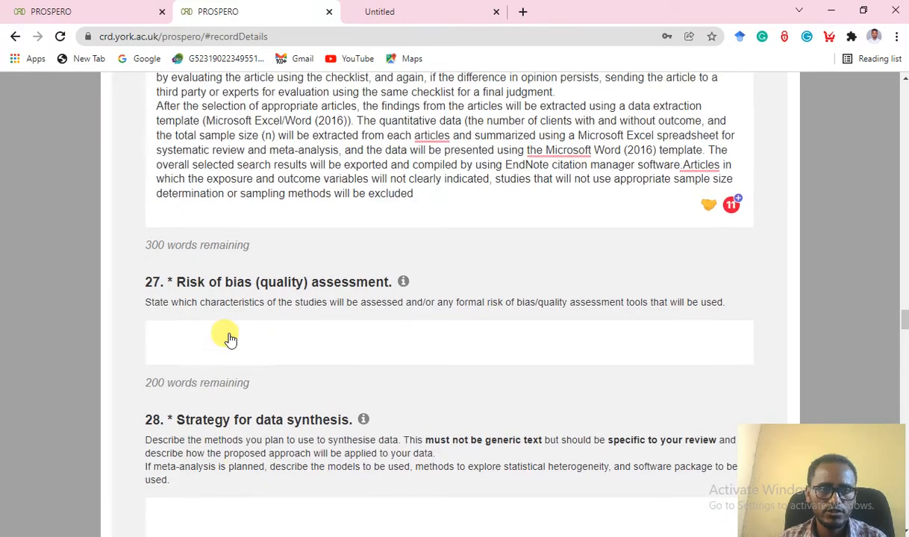
scroll(229, 330, down, 1)
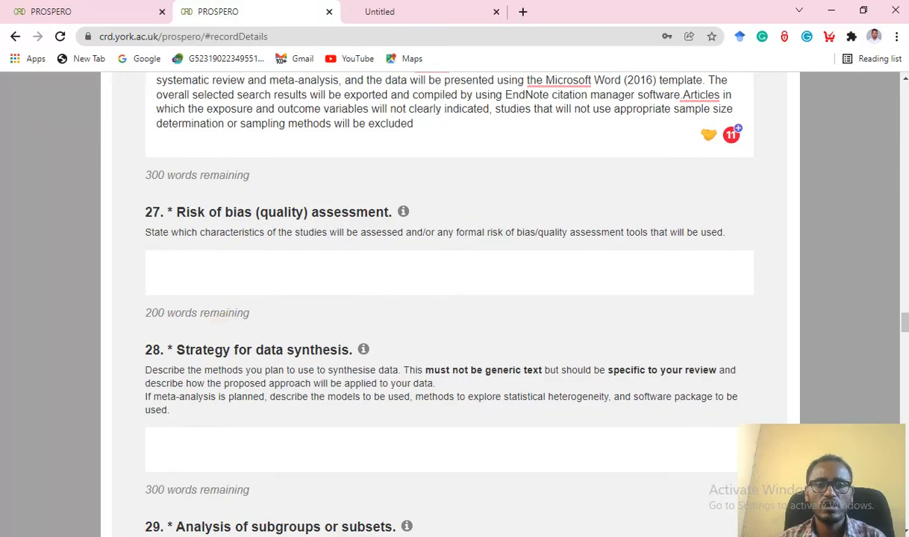
Copy the AMSTAR quality-assessment paragraph from the Word protocol into item 27, Risk of bias.
key(alt+Tab)
scroll(433, 385, down, 4)
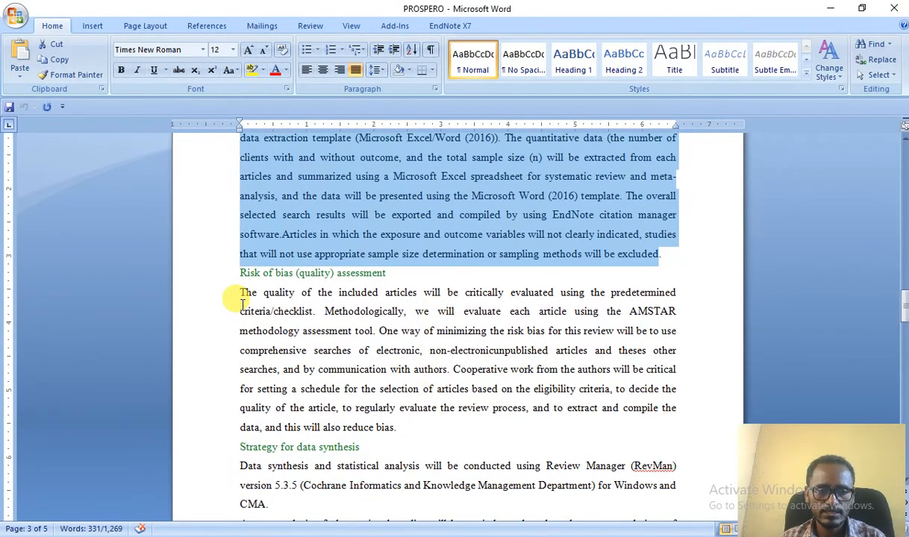
drag(239, 295, 400, 436)
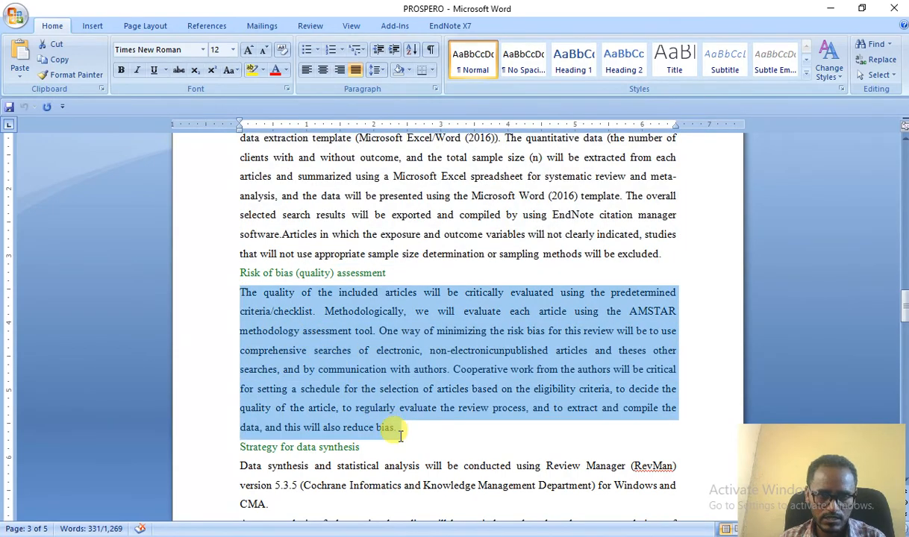
right_click(350, 367)
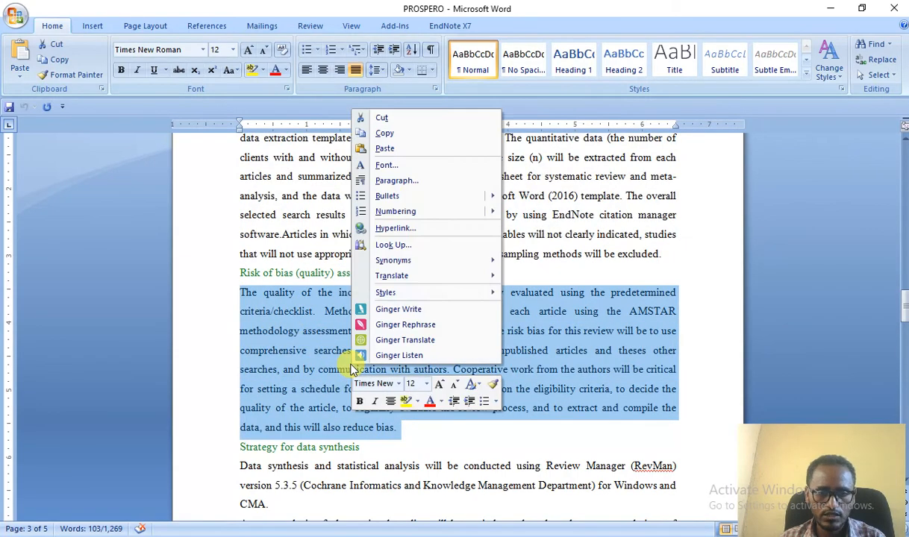
click(387, 137)
click(831, 9)
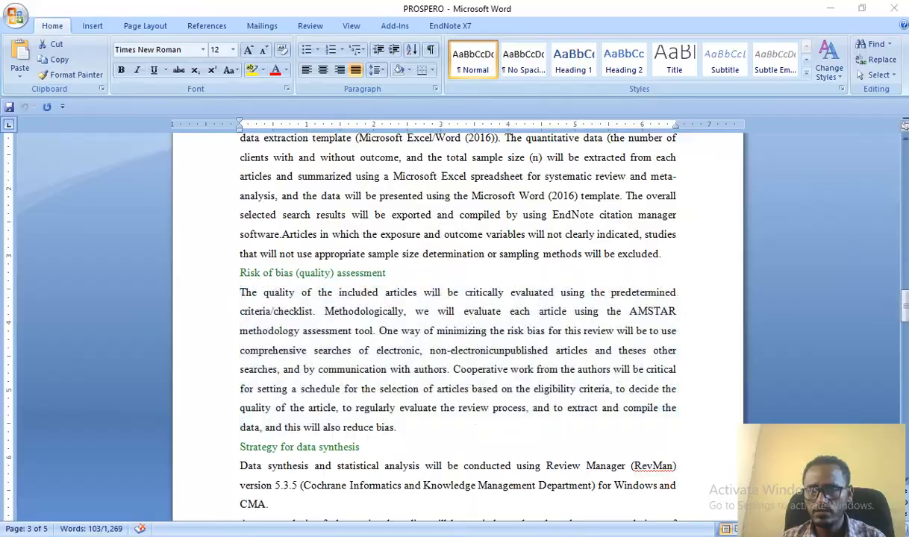
click(164, 276)
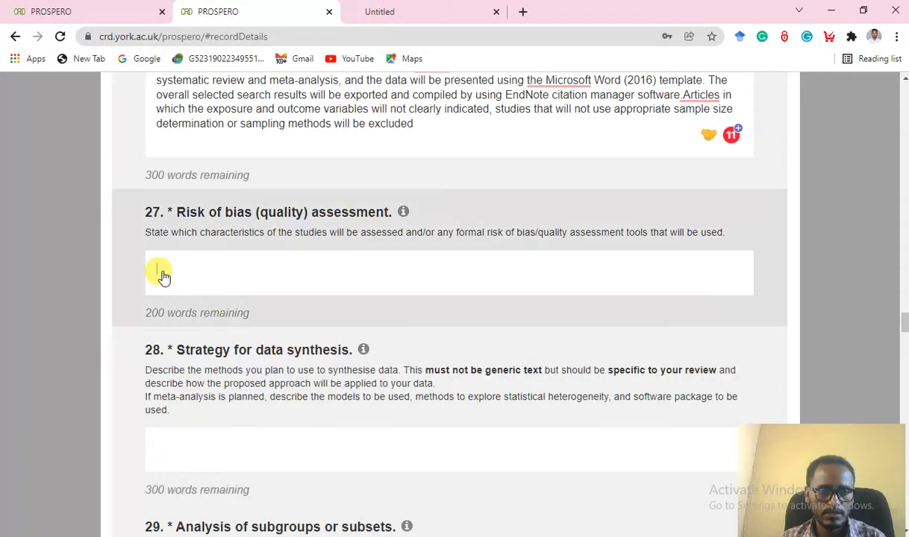
right_click(165, 275)
click(196, 376)
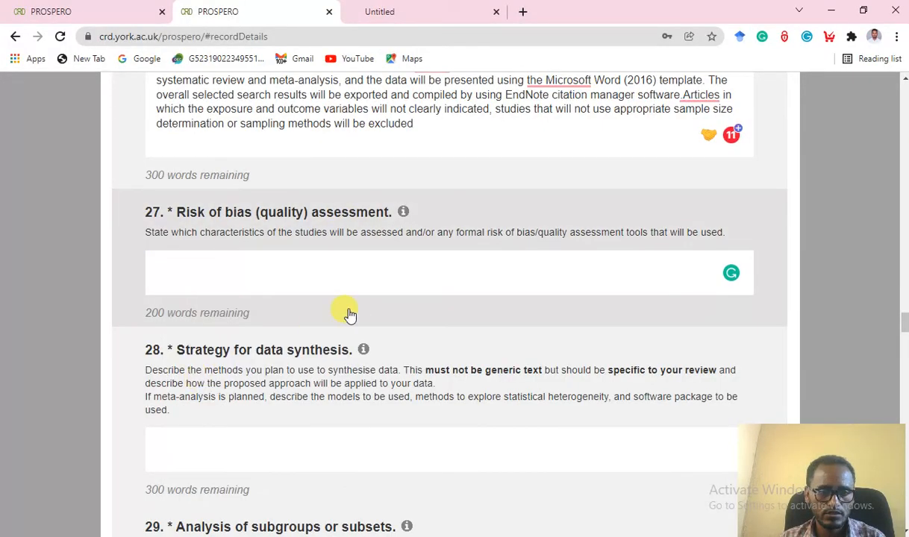
scroll(375, 321, down, 2)
scroll(377, 321, down, 2)
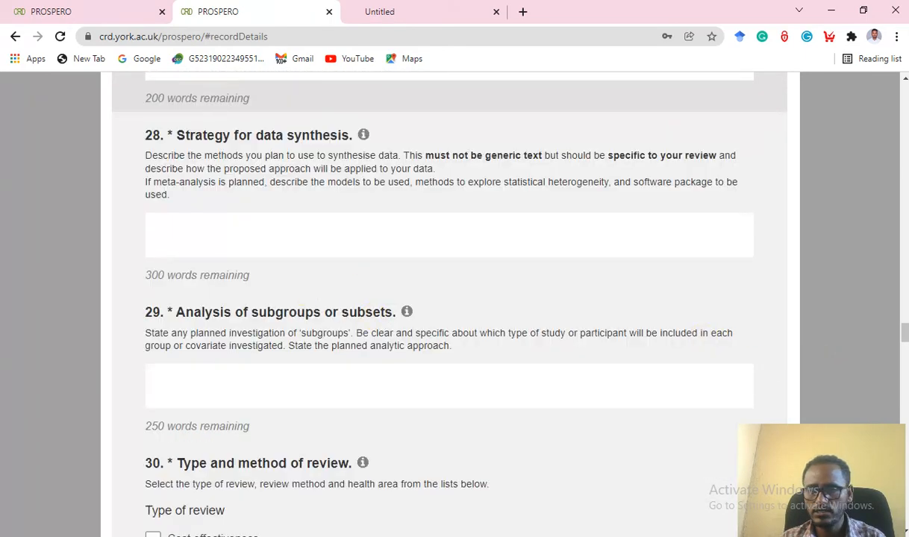
Copy the RevMan, meta-analysis and publication-bias paragraphs from Word into item 28, Strategy for data synthesis.
key(alt+Tab)
scroll(361, 401, down, 3)
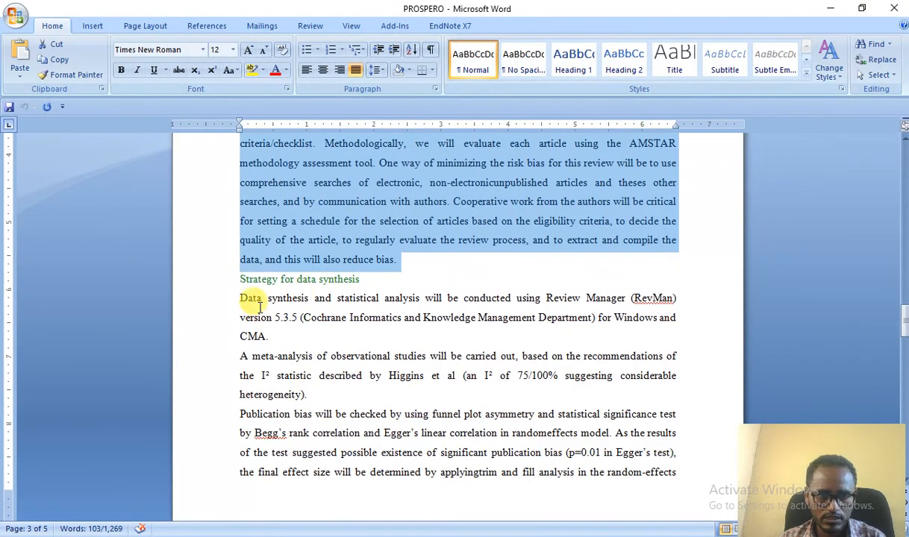
drag(240, 299, 453, 409)
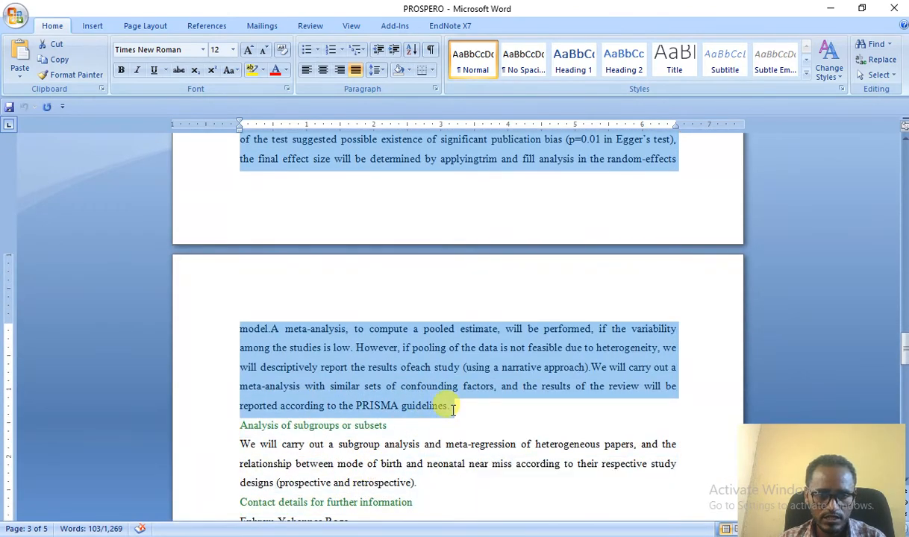
right_click(375, 369)
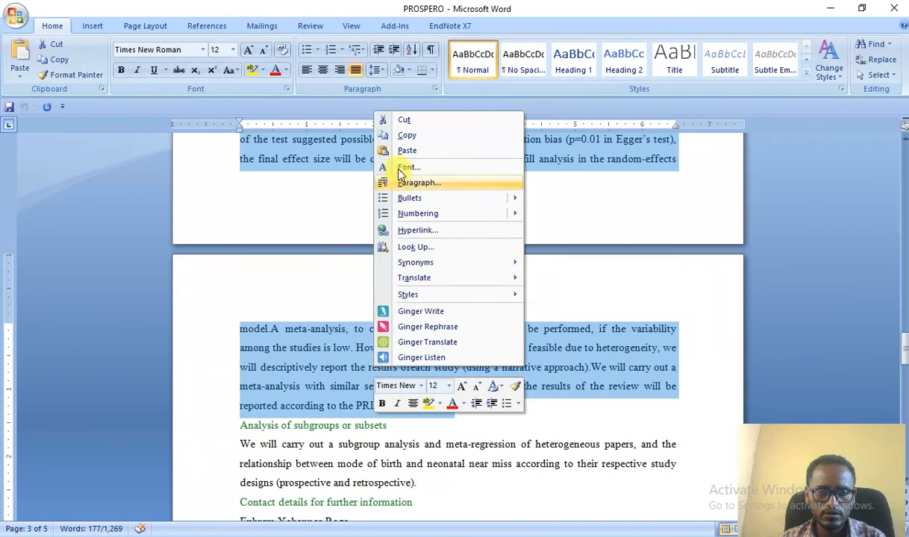
click(408, 136)
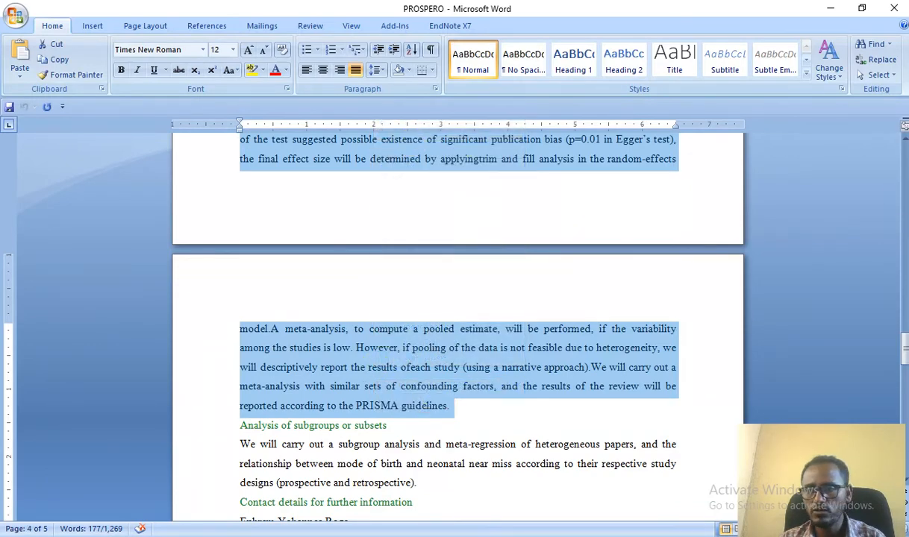
key(alt+Tab)
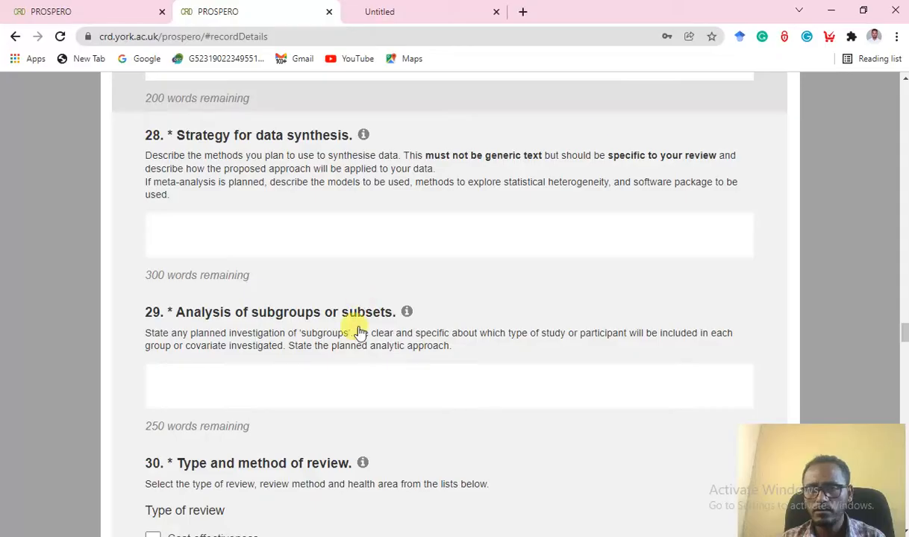
click(169, 235)
right_click(171, 233)
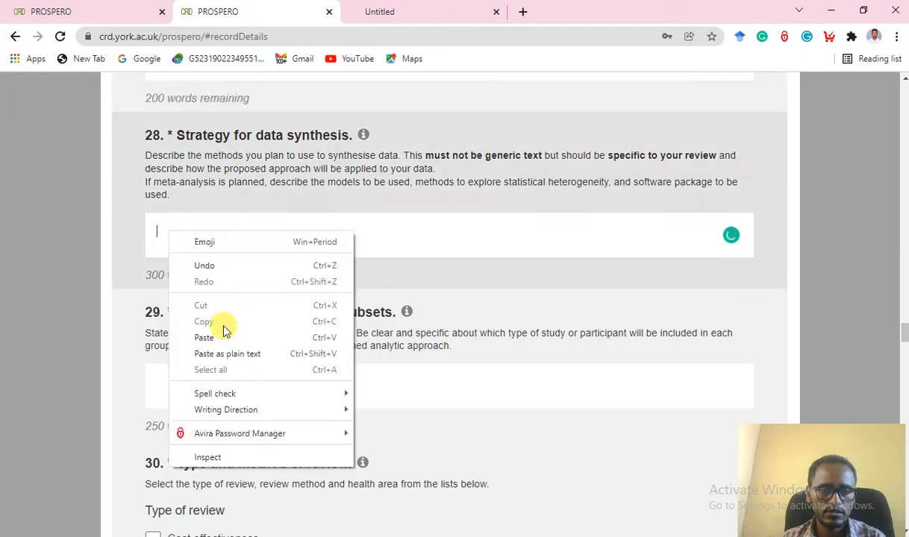
click(229, 337)
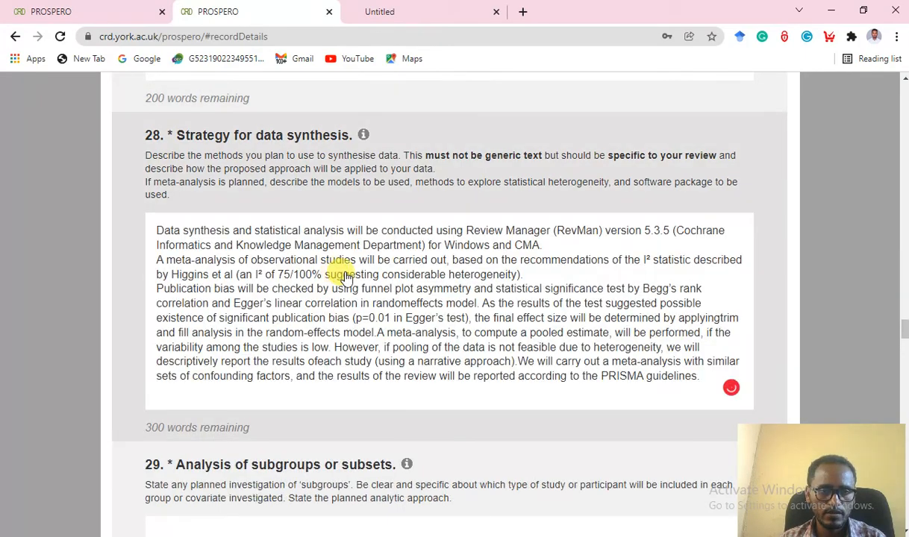
scroll(463, 339, down, 3)
scroll(467, 338, down, 2)
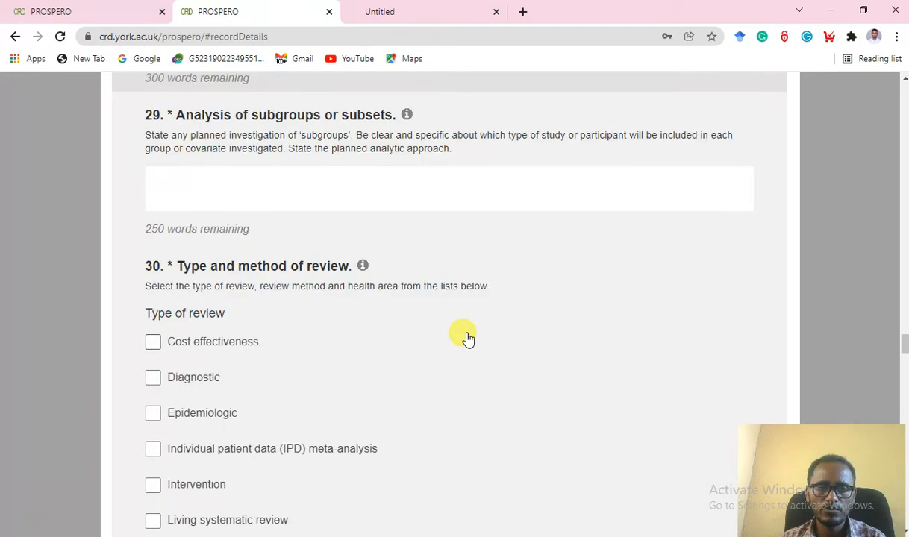
Copy the subgroup-analysis paragraph from the Word protocol into item 29, Analysis of subgroups.
key(alt+Tab)
scroll(371, 345, down, 3)
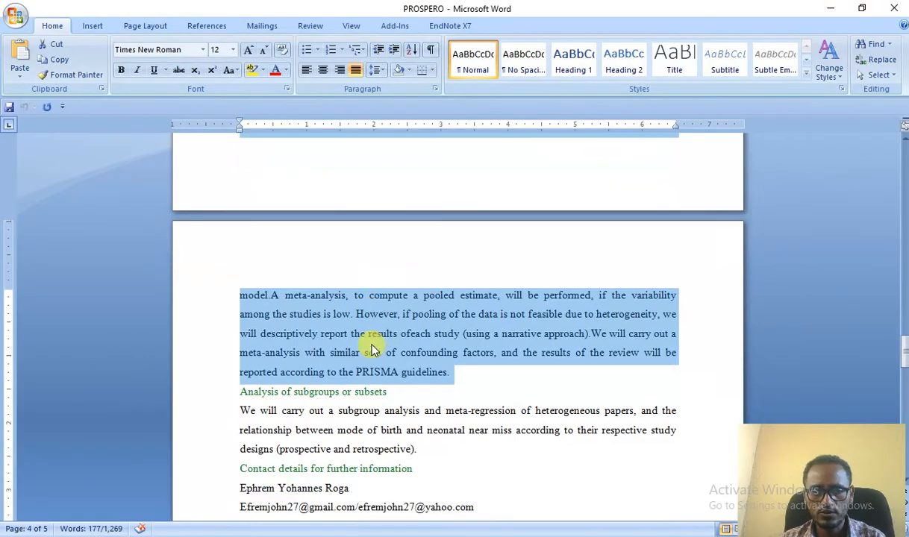
drag(239, 344, 418, 382)
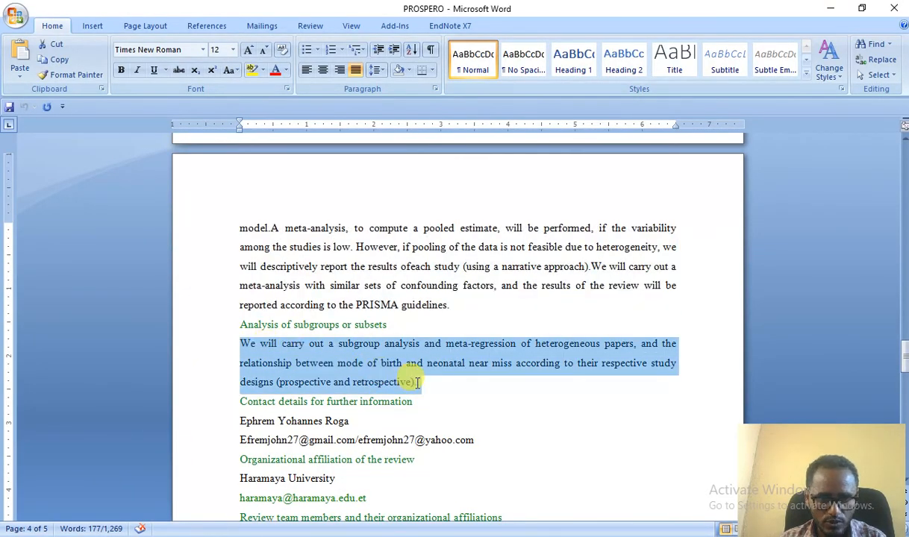
right_click(294, 348)
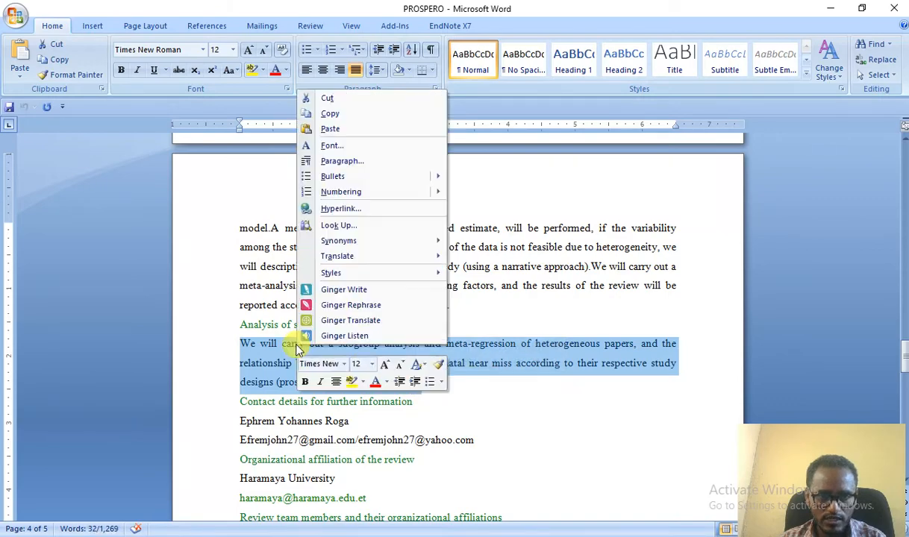
click(333, 114)
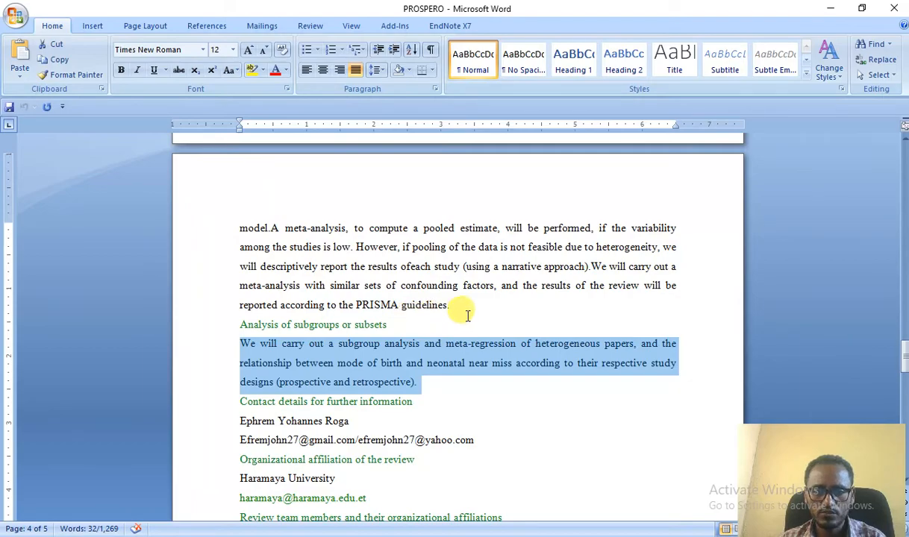
click(830, 9)
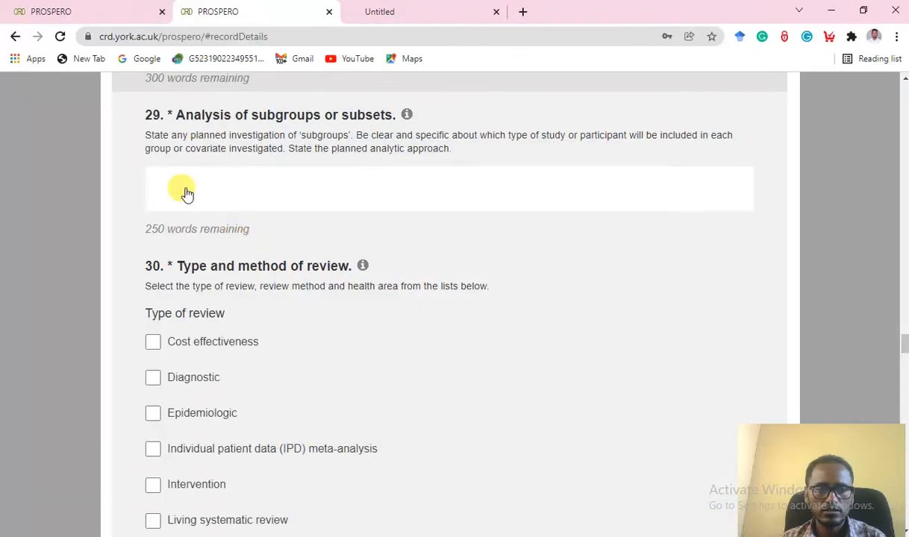
right_click(173, 184)
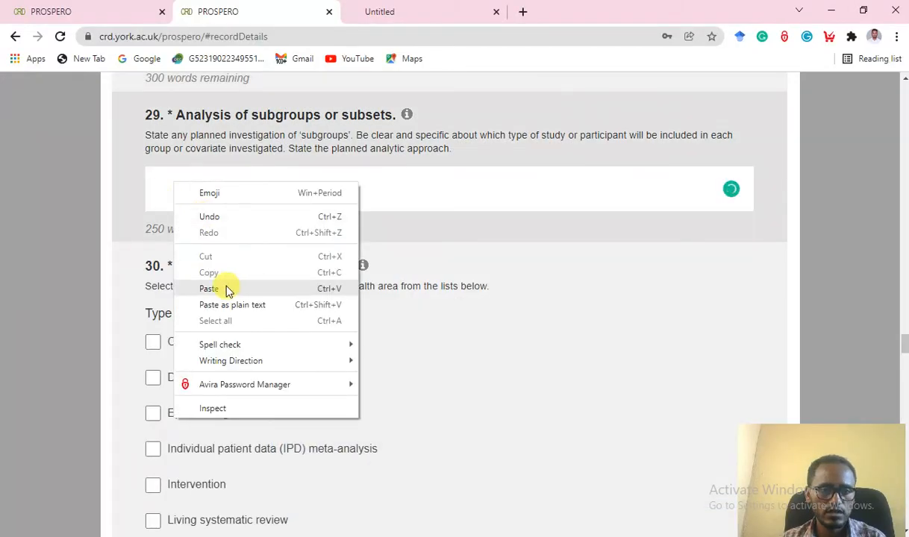
click(227, 289)
scroll(426, 318, down, 2)
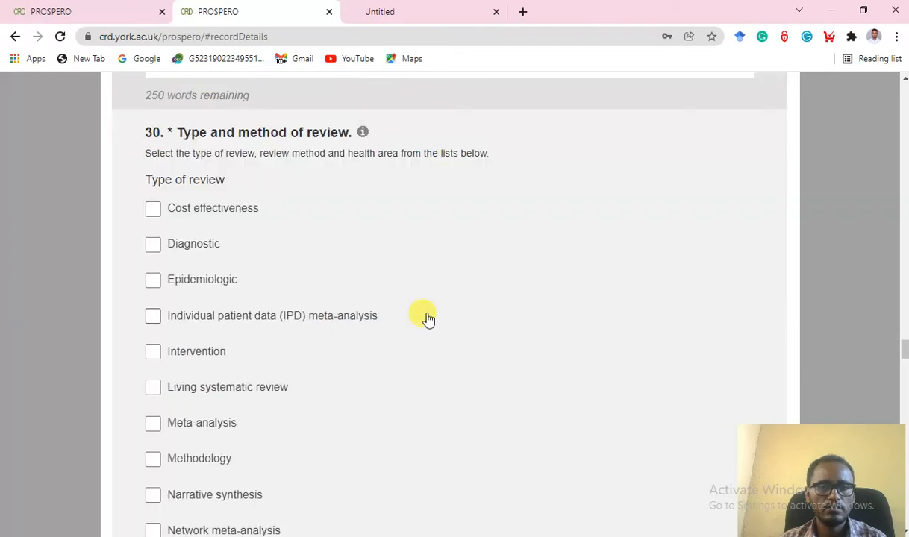
scroll(335, 308, down, 1)
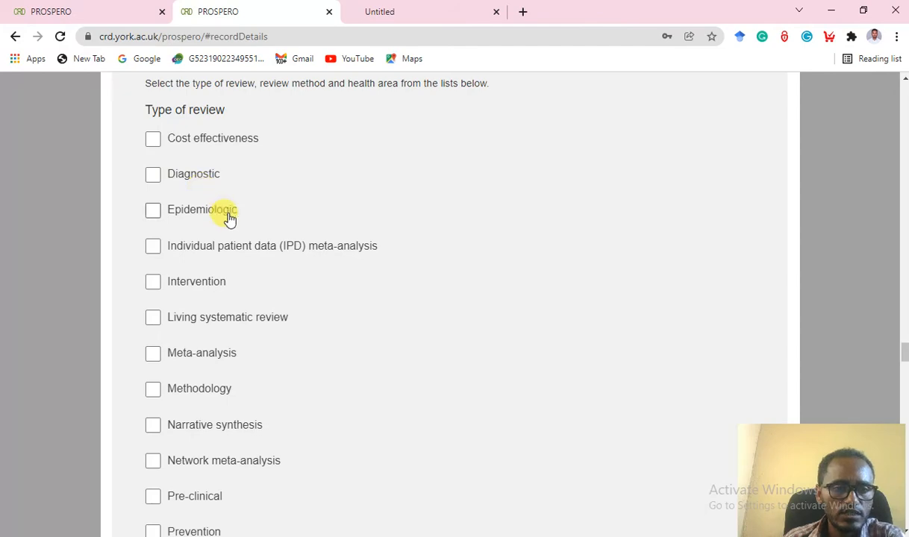
Mark the type of review as Intervention.
click(152, 284)
scroll(385, 288, down, 2)
scroll(388, 289, down, 8)
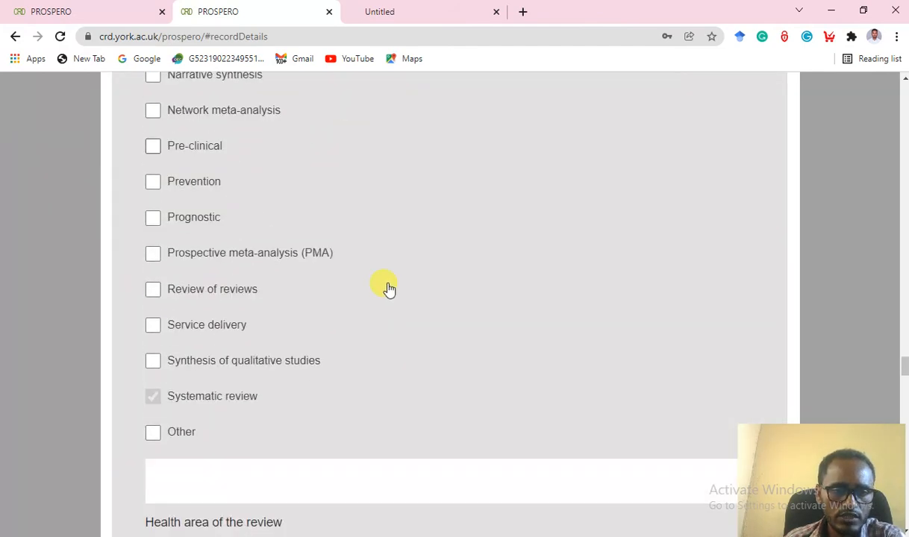
scroll(388, 289, up, 1)
scroll(389, 289, down, 1)
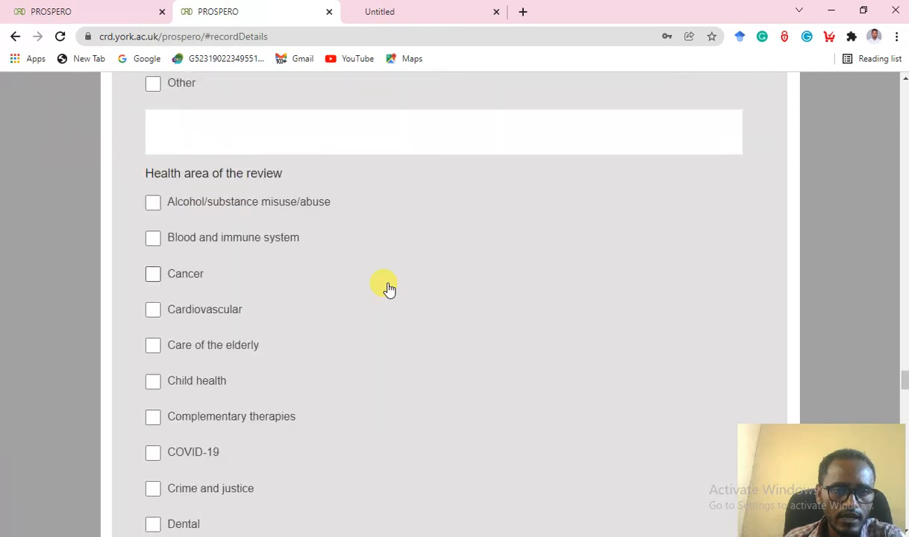
scroll(388, 289, down, 1)
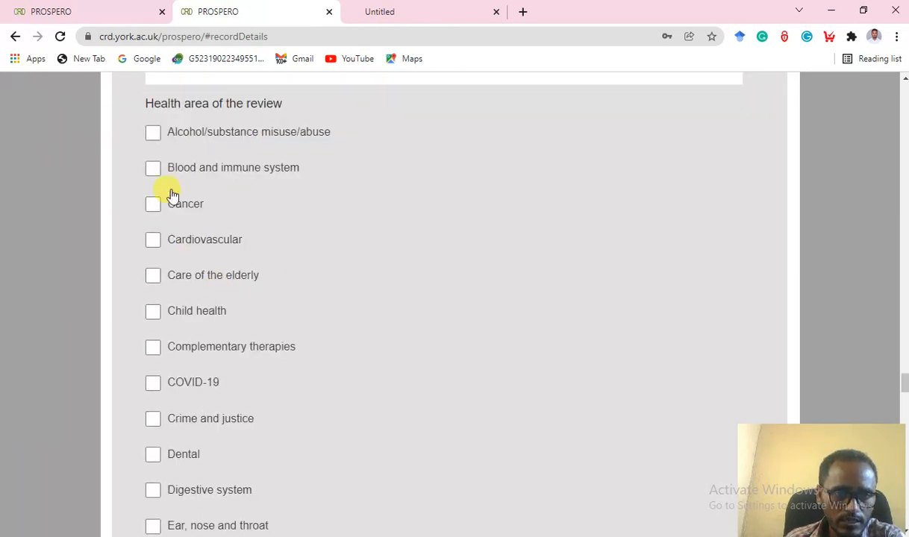
scroll(199, 255, down, 2)
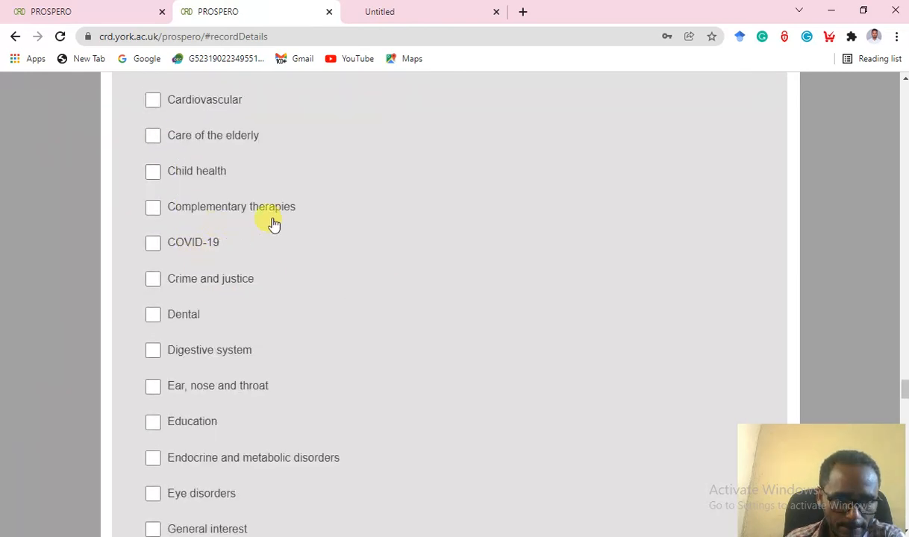
Tick Child health as the review's health area.
click(155, 176)
scroll(345, 266, down, 1)
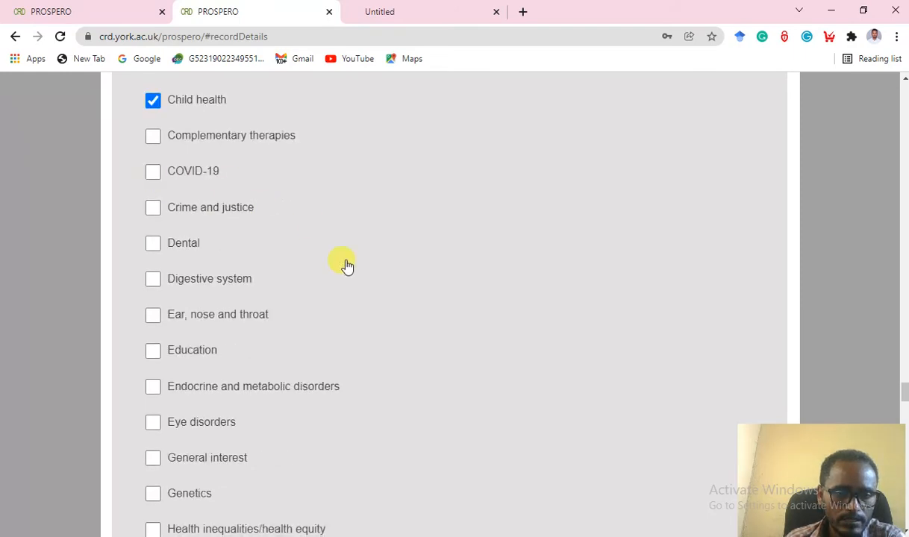
scroll(346, 266, down, 4)
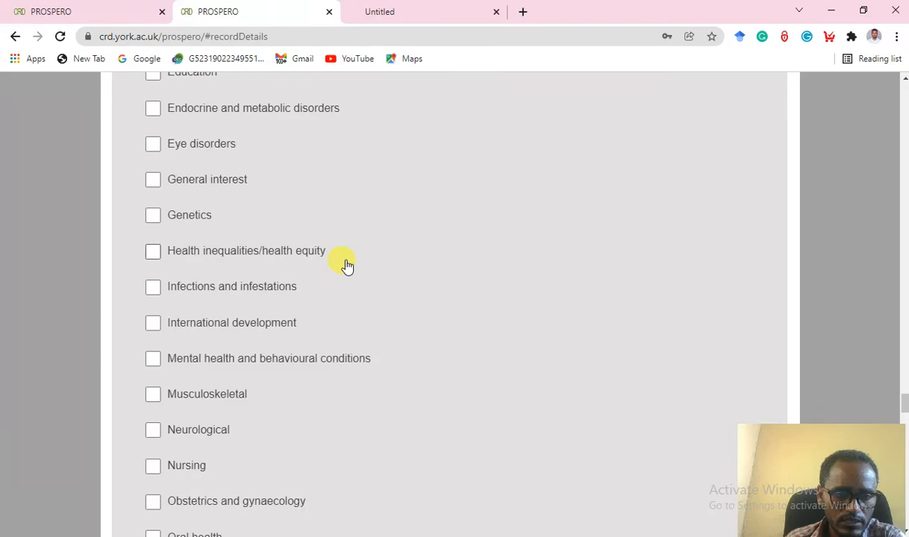
scroll(345, 266, down, 6)
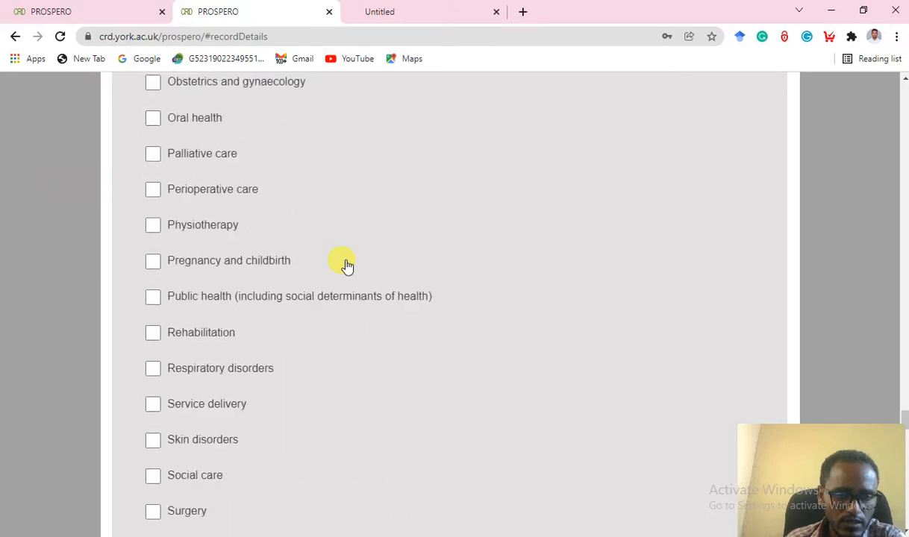
scroll(345, 266, down, 8)
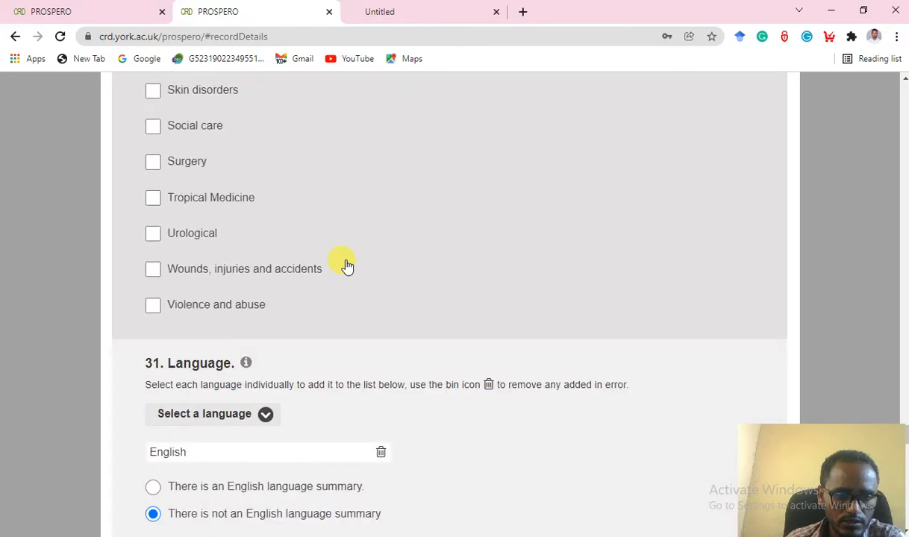
scroll(345, 265, down, 3)
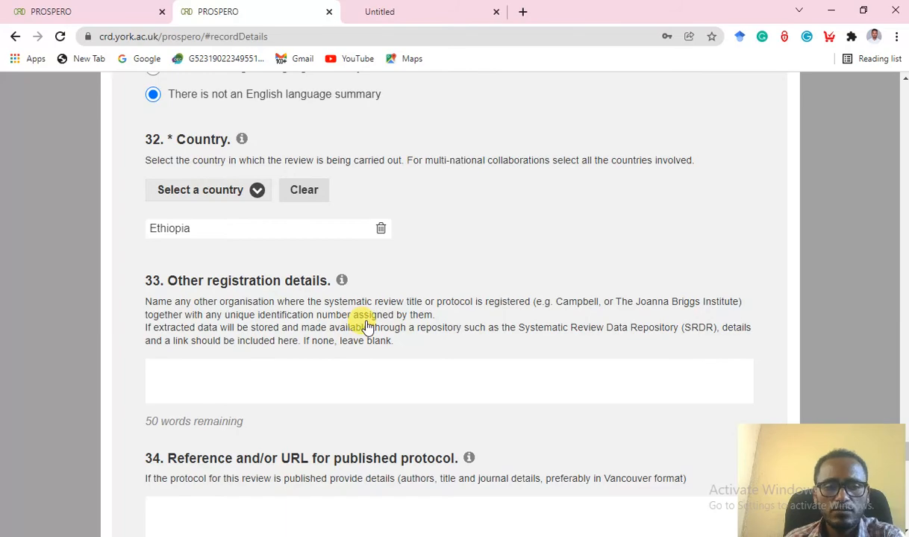
scroll(365, 327, down, 1)
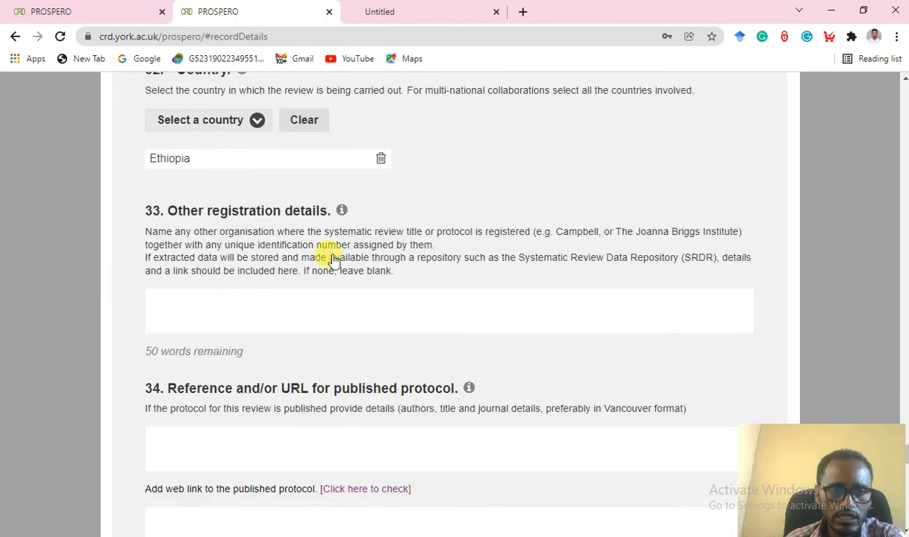
scroll(334, 259, down, 2)
scroll(333, 259, up, 1)
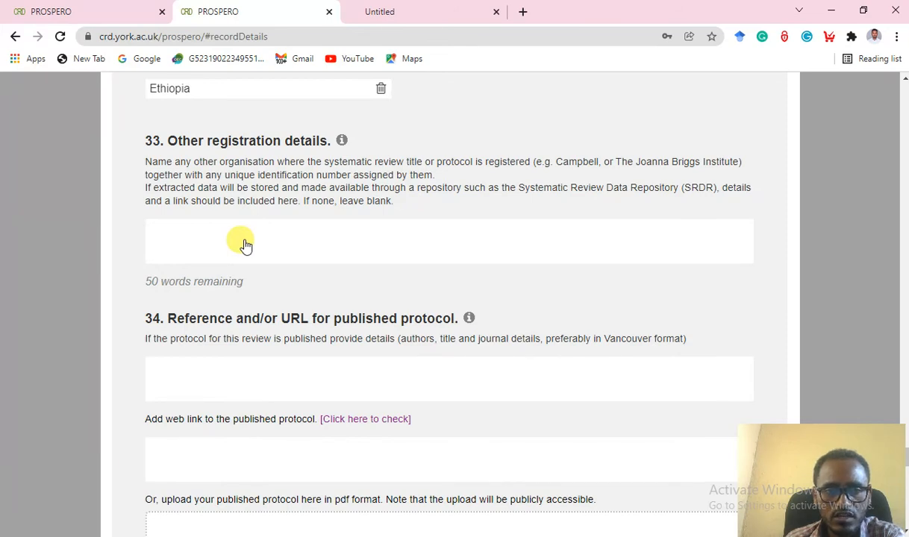
scroll(247, 246, down, 1)
drag(322, 134, 387, 139)
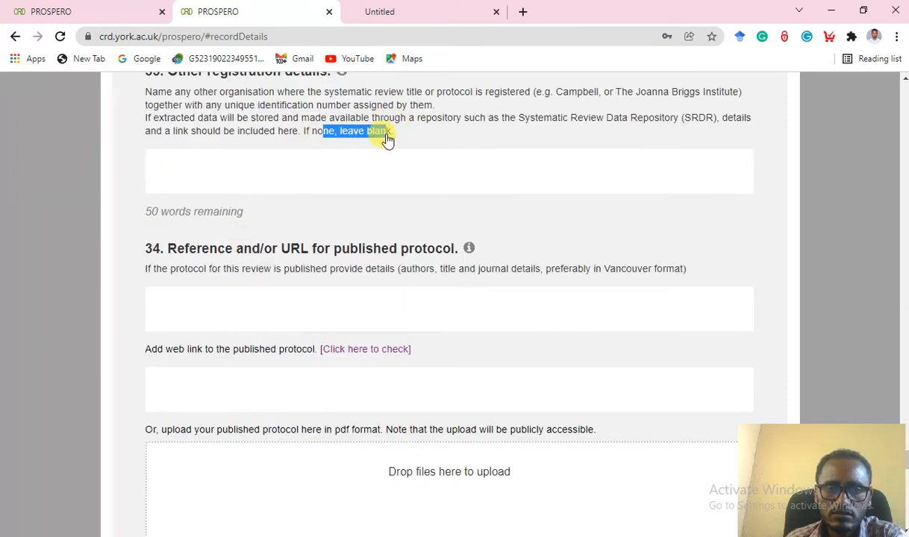
click(280, 261)
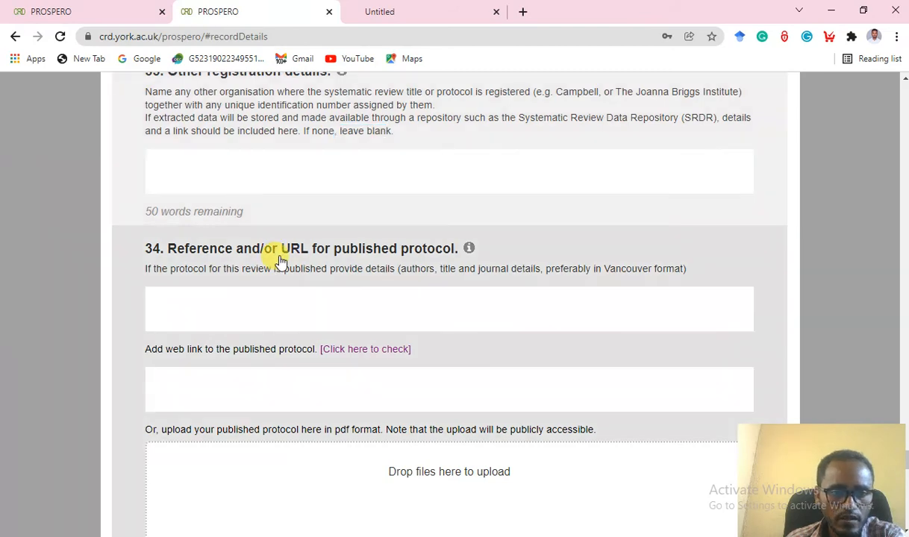
scroll(279, 262, down, 1)
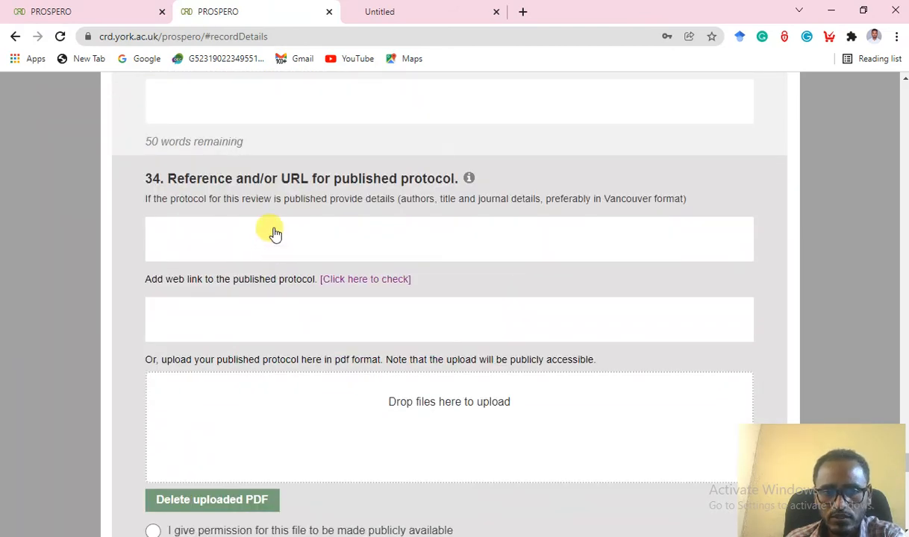
scroll(275, 234, down, 1)
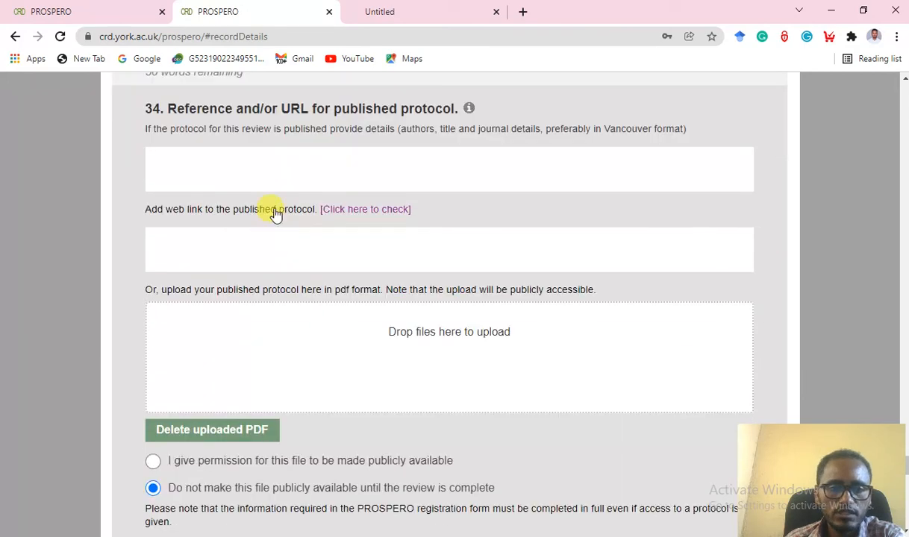
scroll(328, 247, down, 2)
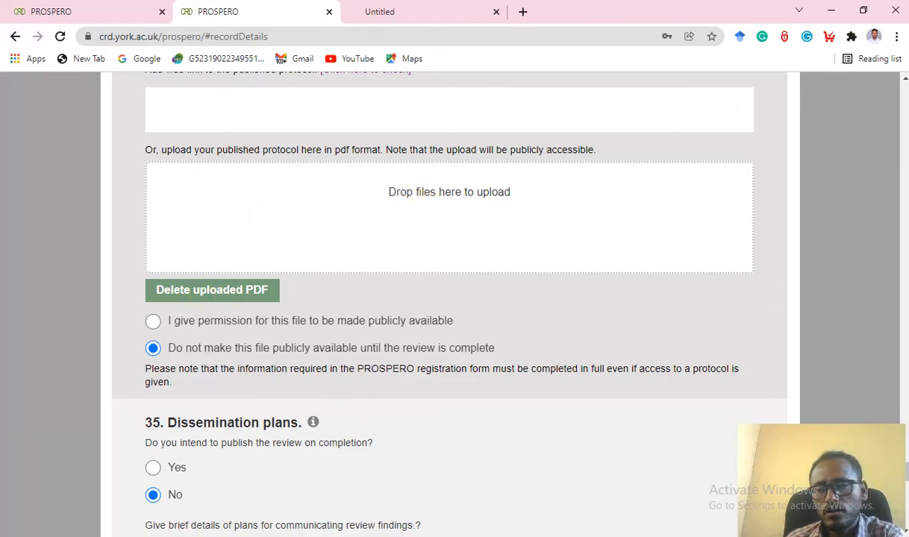
key(alt+Tab)
scroll(489, 273, down, 10)
scroll(491, 272, down, 10)
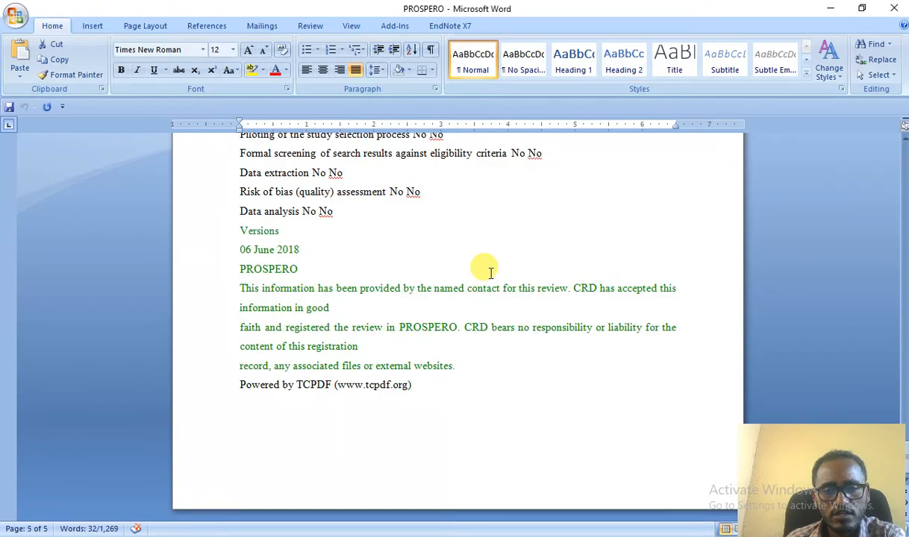
scroll(490, 272, up, 10)
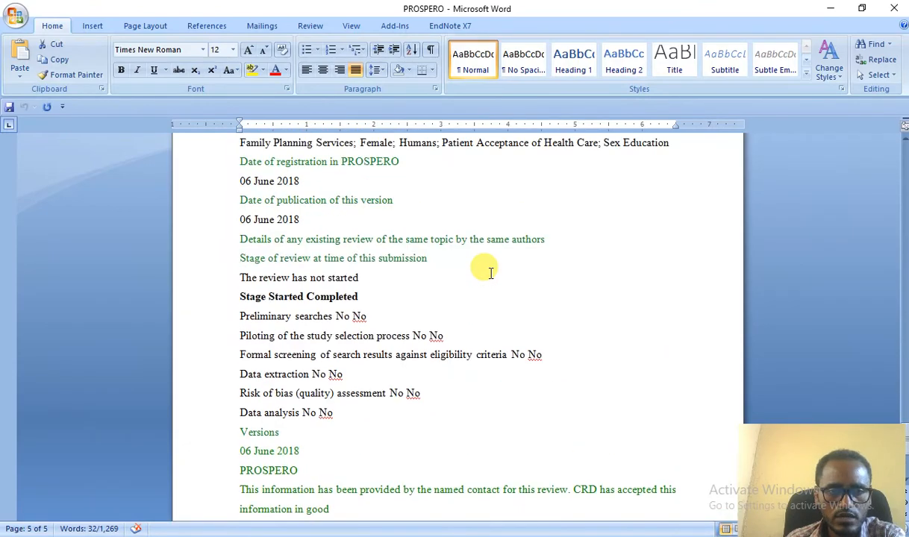
scroll(477, 269, up, 5)
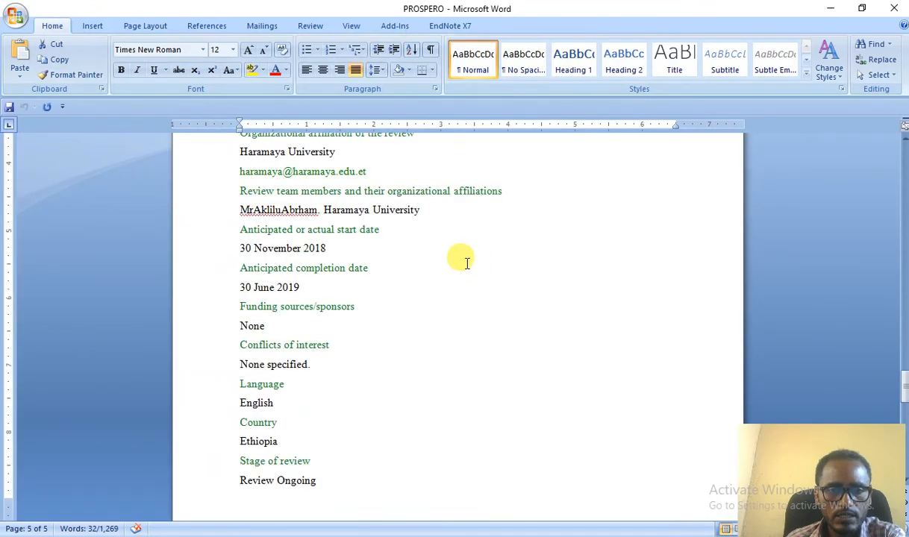
key(alt+Tab)
scroll(373, 323, down, 3)
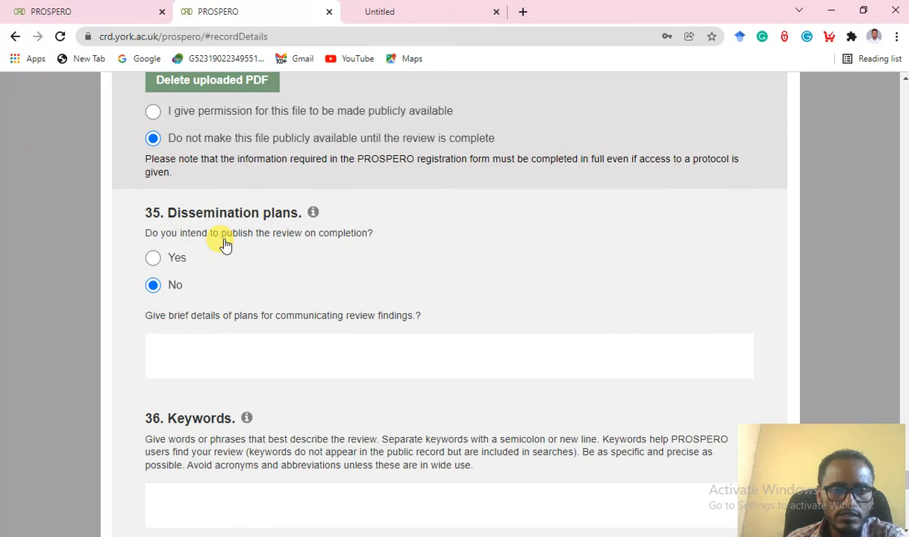
Choose Yes for publishing on completion and enter keywords 'Neonate, near miss, mode of delivery'.
click(152, 259)
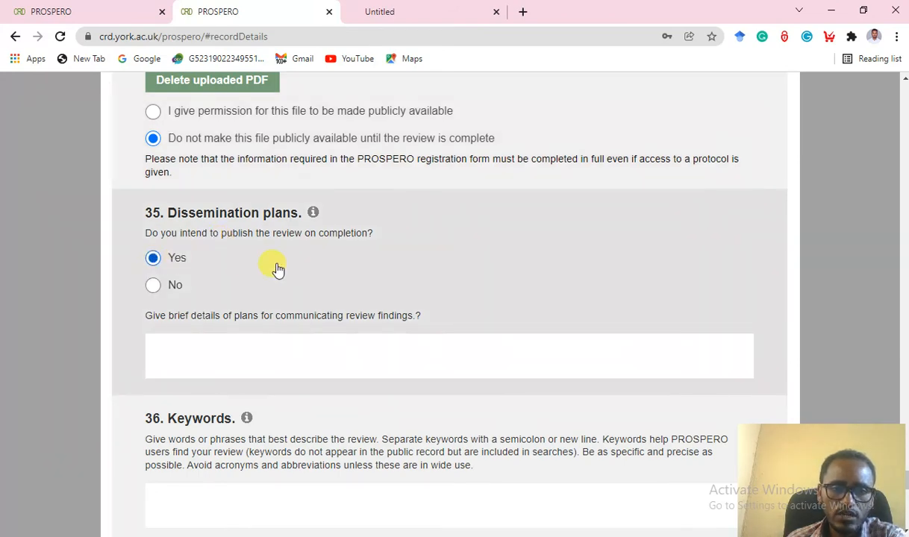
scroll(277, 269, down, 4)
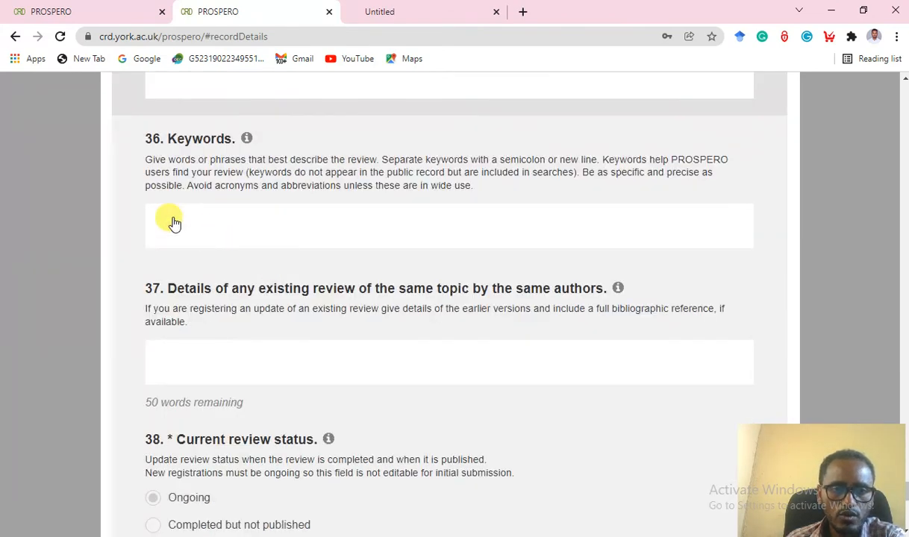
click(174, 223)
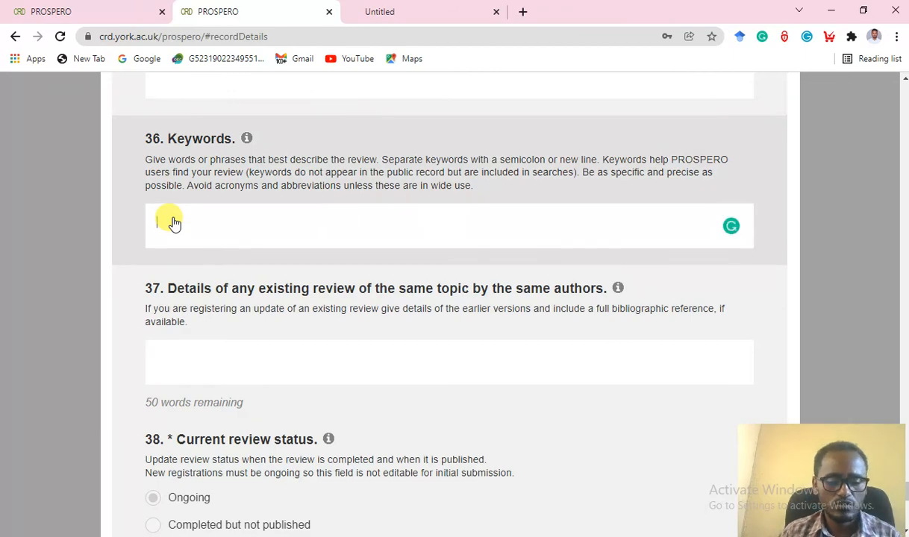
text(NE)
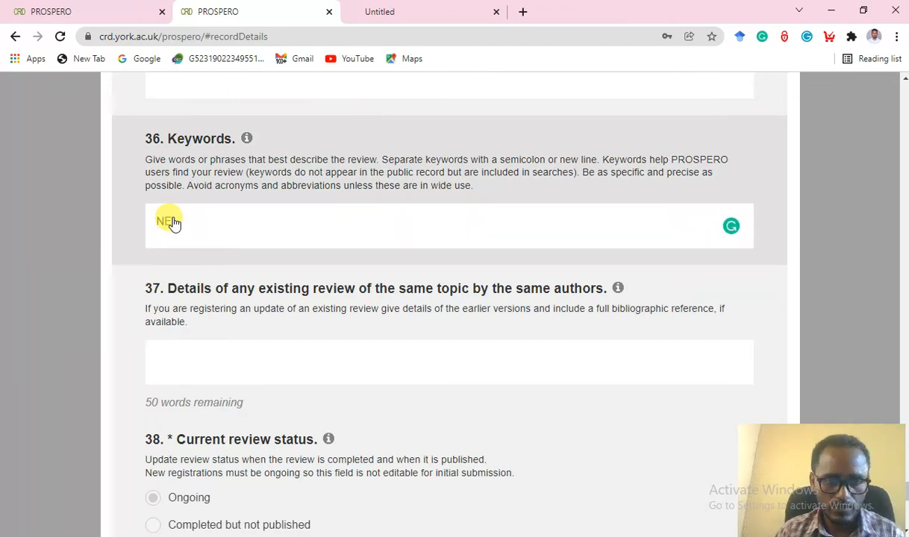
key(BackSpace)
text(e)
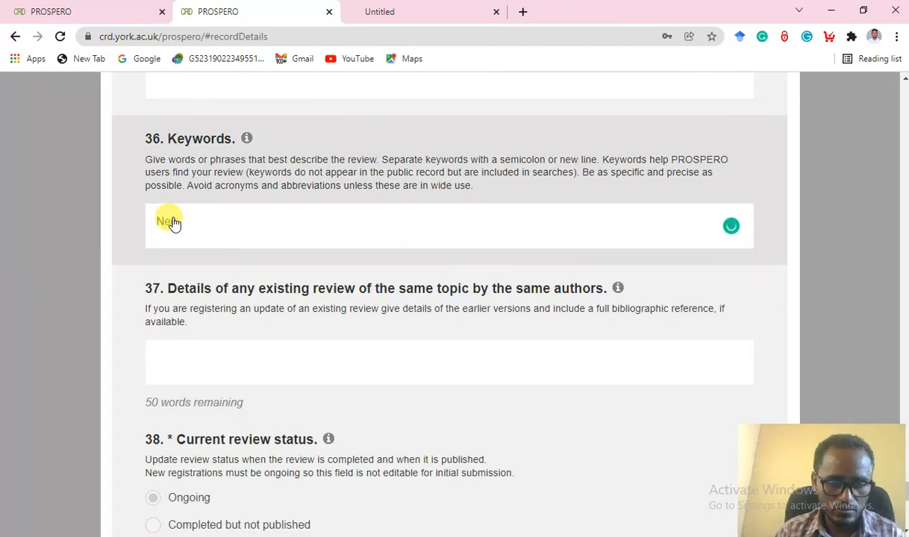
text(onat)
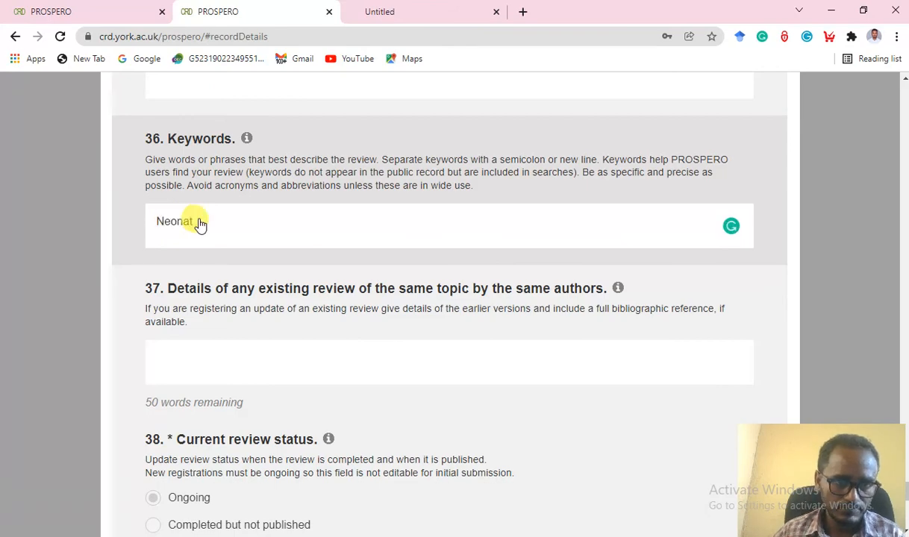
text(e)
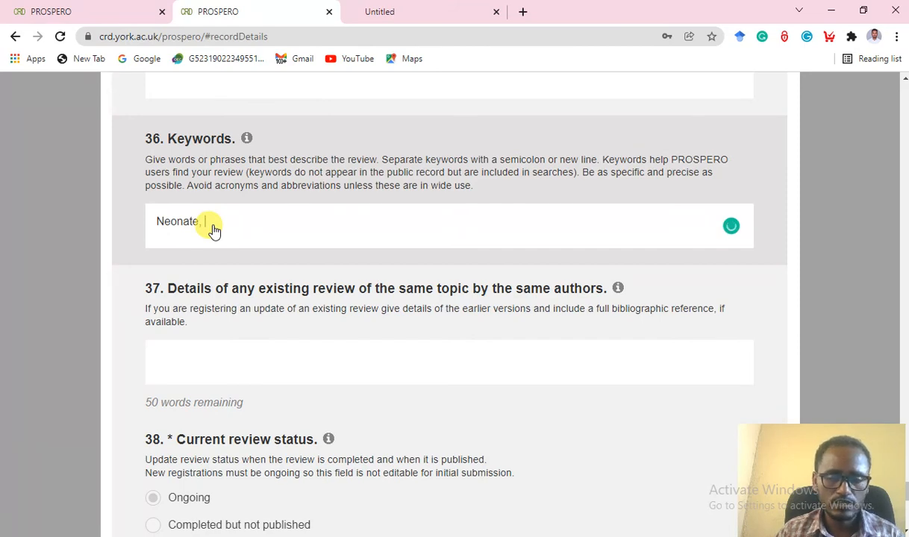
text(, near )
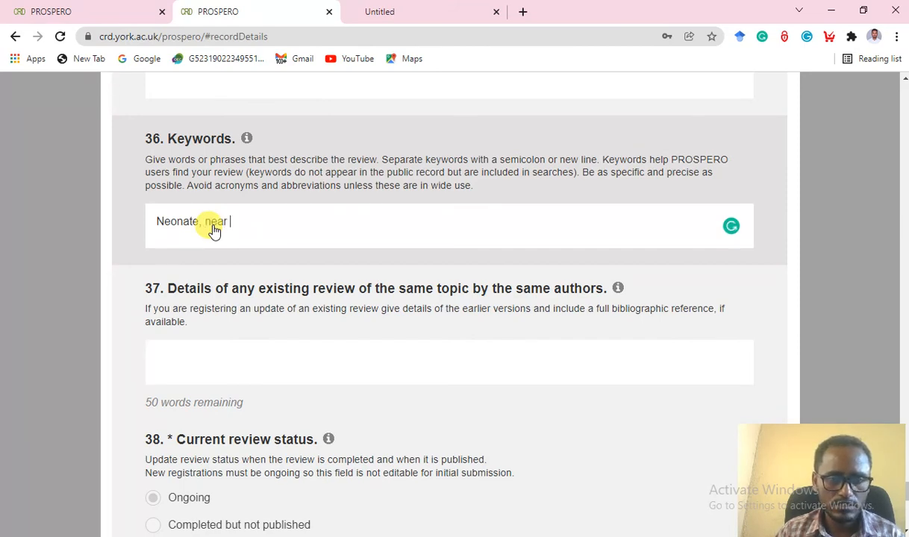
text(miss)
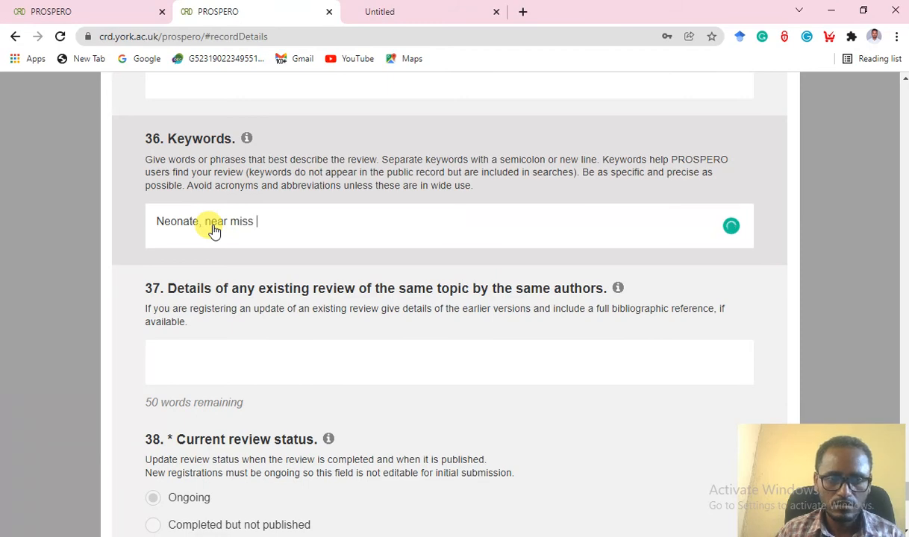
text(, mode of)
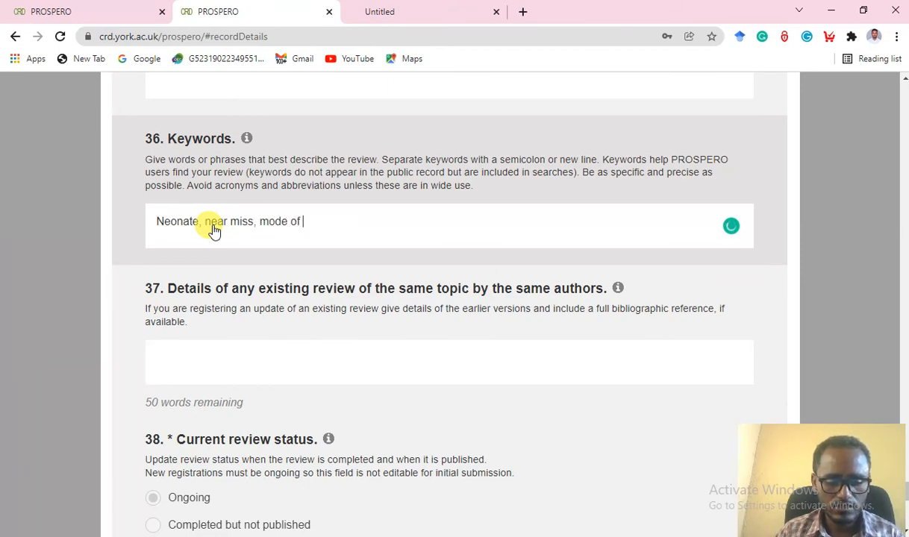
text( delivery)
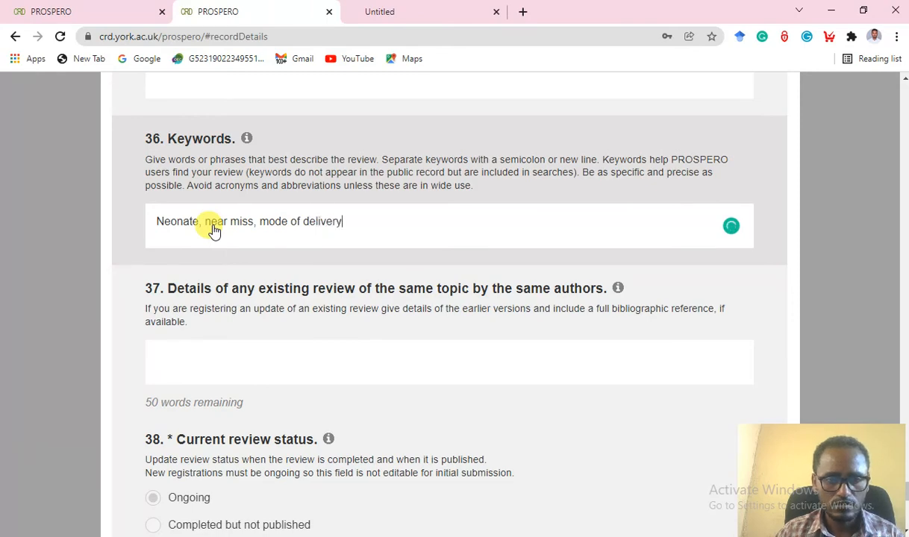
scroll(243, 283, down, 1)
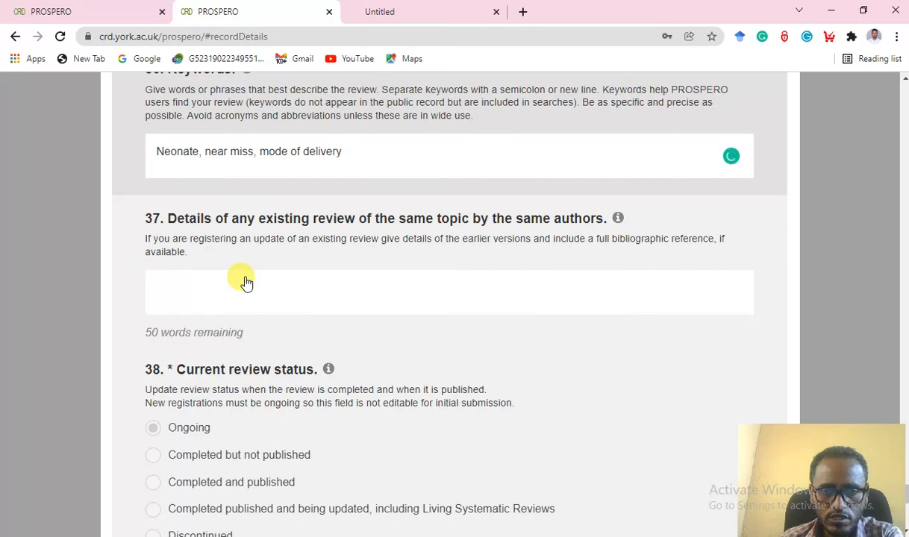
Confirm the review status is Ongoing at the end of the form, then submit it.
scroll(245, 281, down, 1)
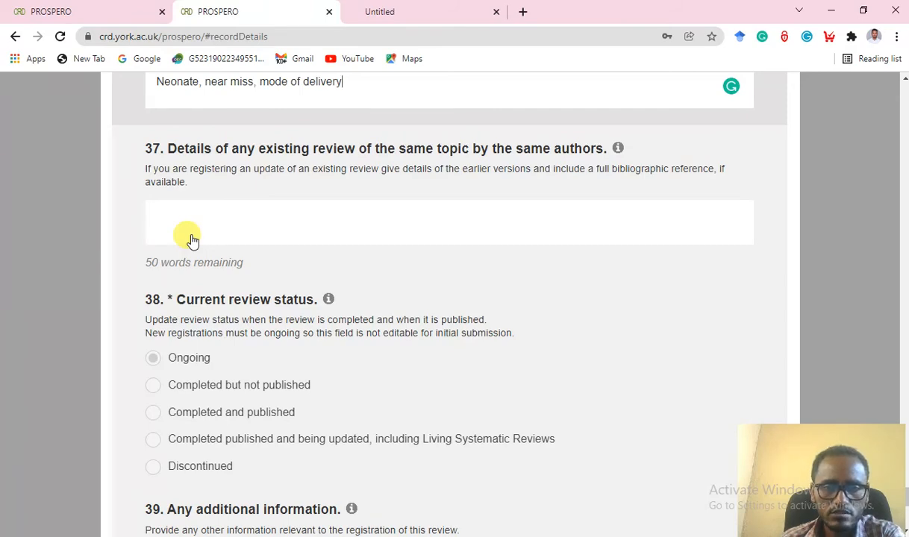
scroll(195, 237, down, 1)
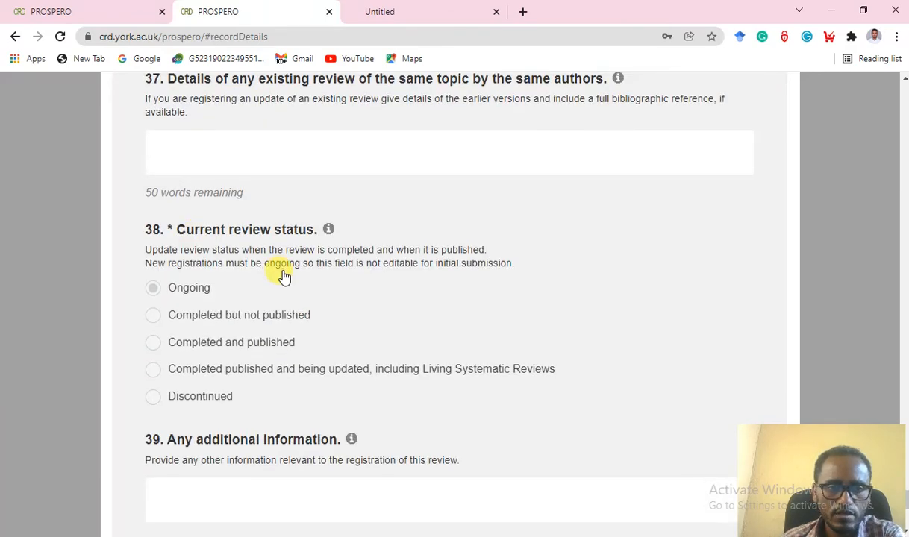
scroll(282, 276, down, 2)
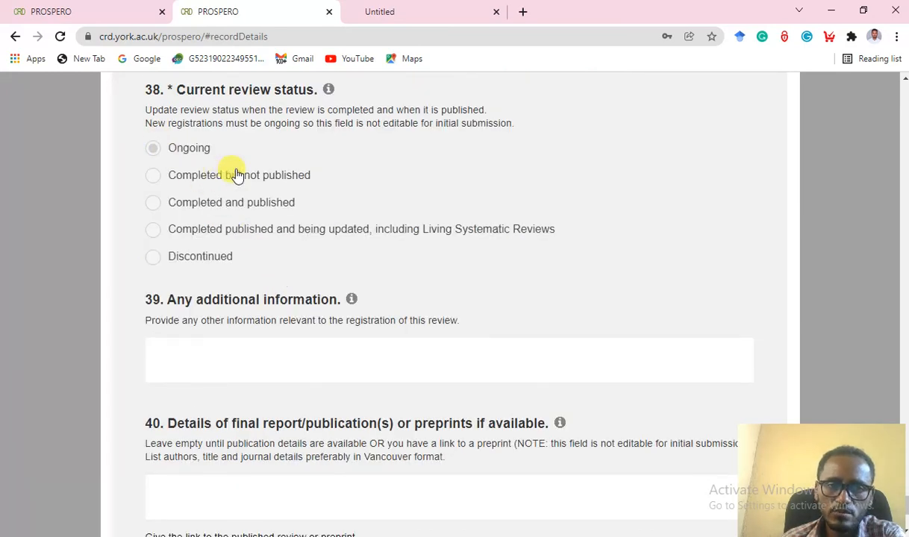
click(156, 152)
scroll(291, 254, down, 2)
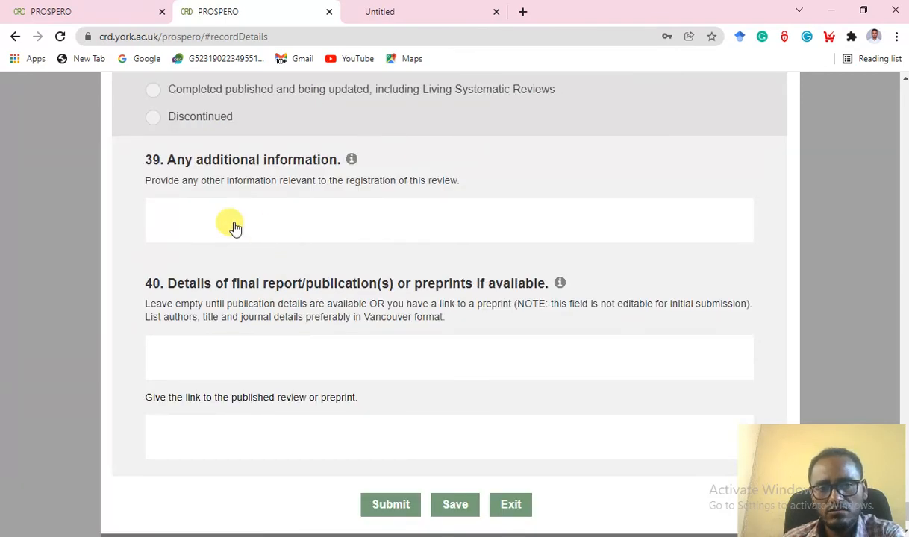
scroll(251, 247, down, 1)
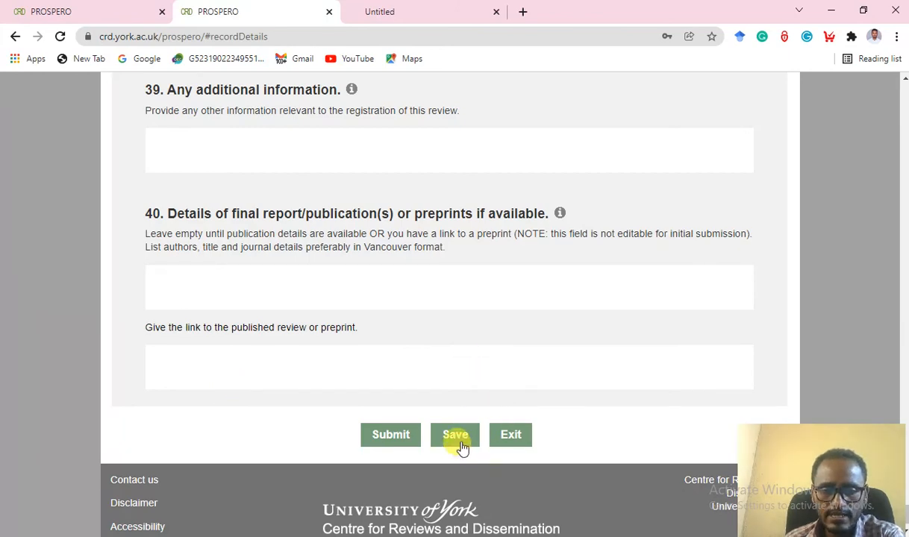
click(400, 434)
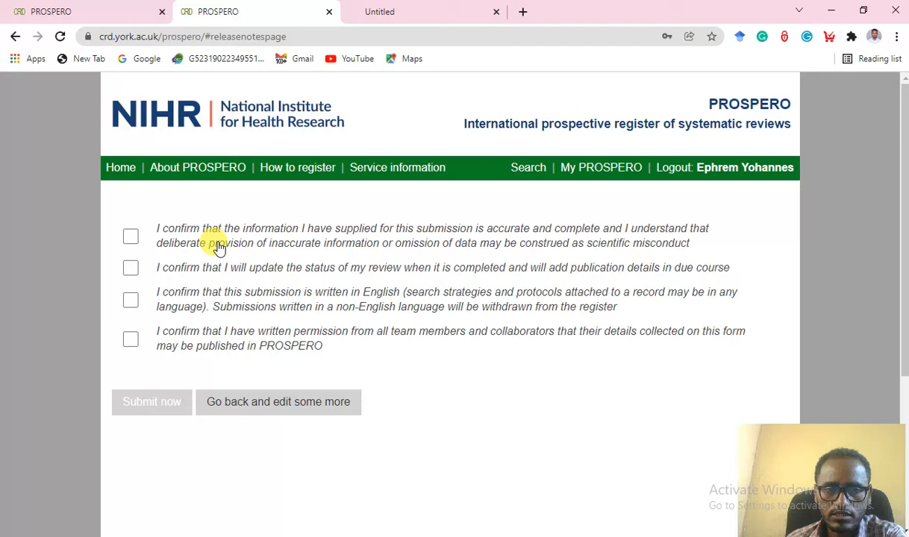
Tick all four submission declarations and choose Submit now.
click(130, 236)
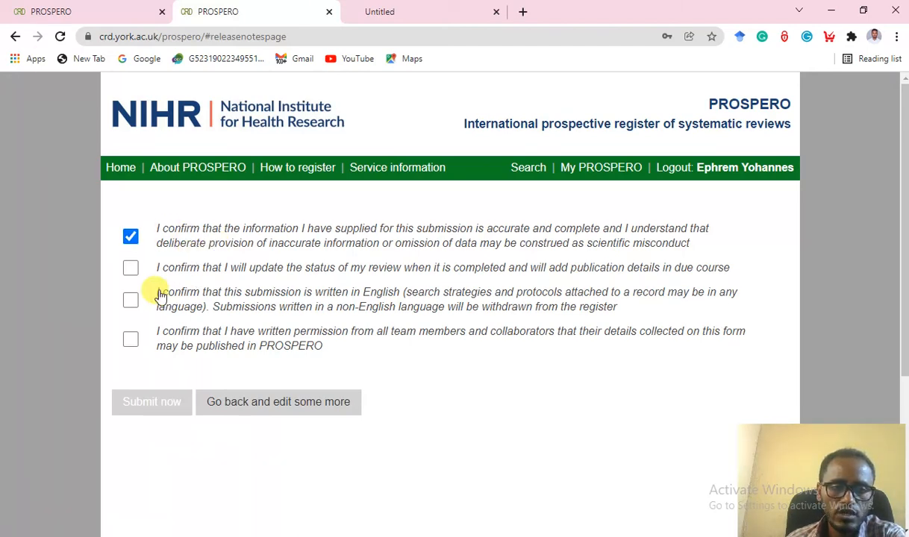
click(127, 270)
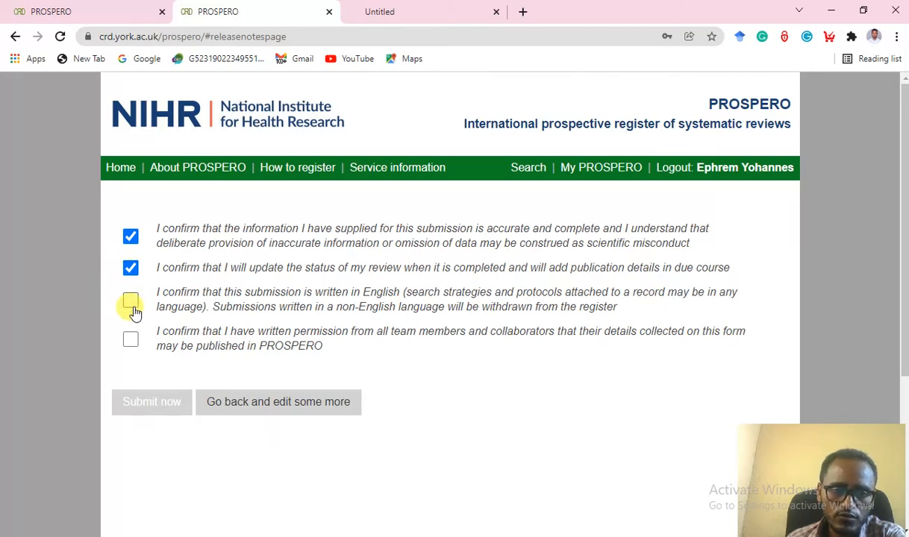
click(132, 308)
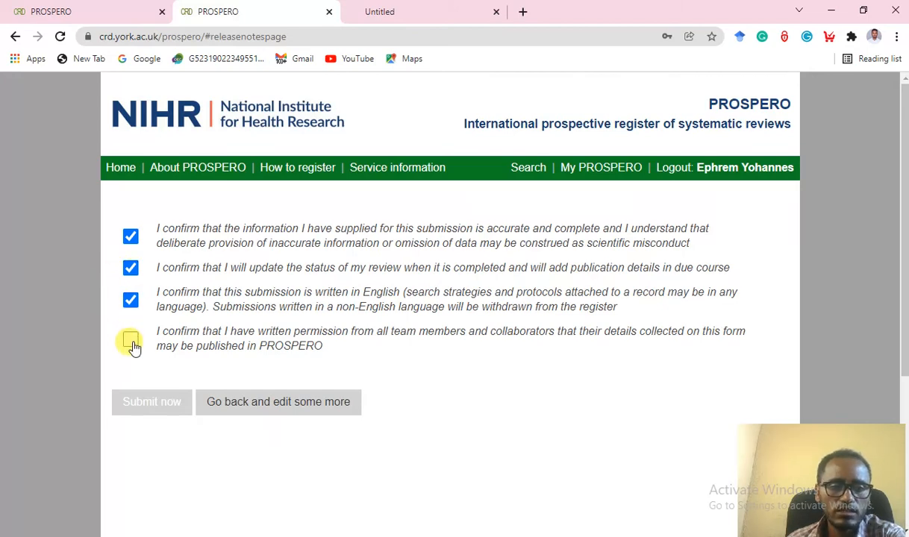
click(133, 345)
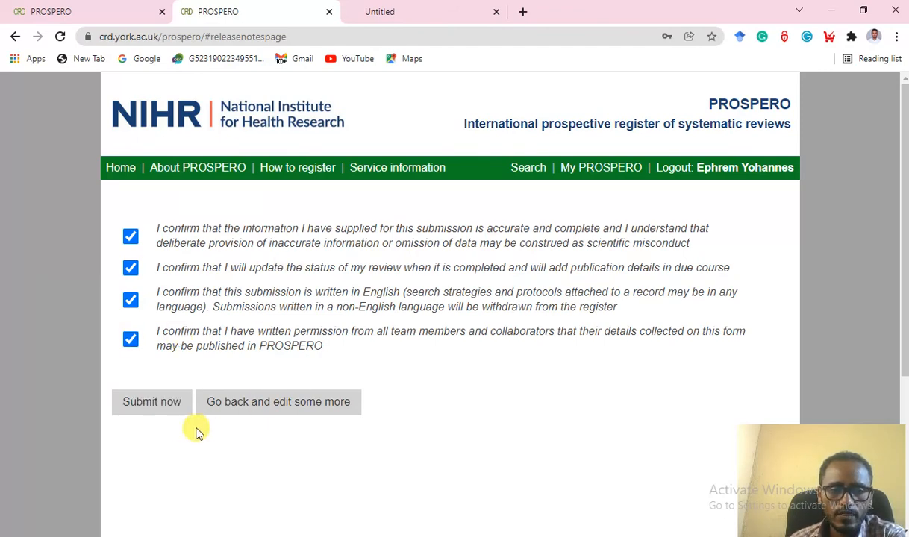
click(153, 407)
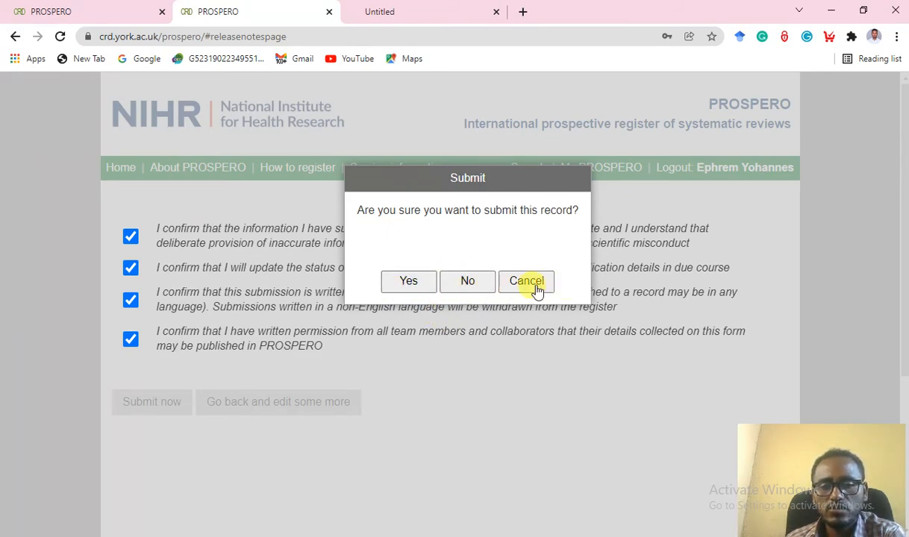
Confirm submission with Yes, then dismiss the notice to view my records.
click(406, 283)
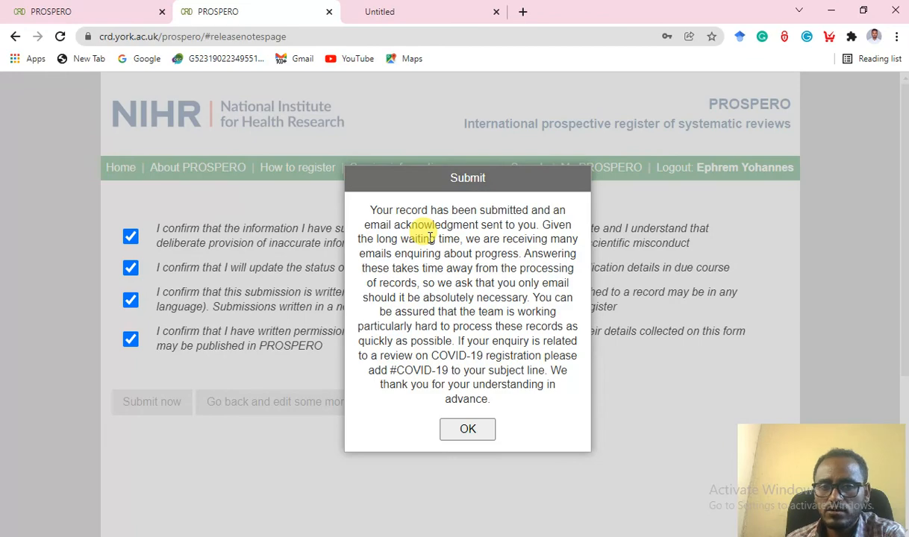
click(470, 428)
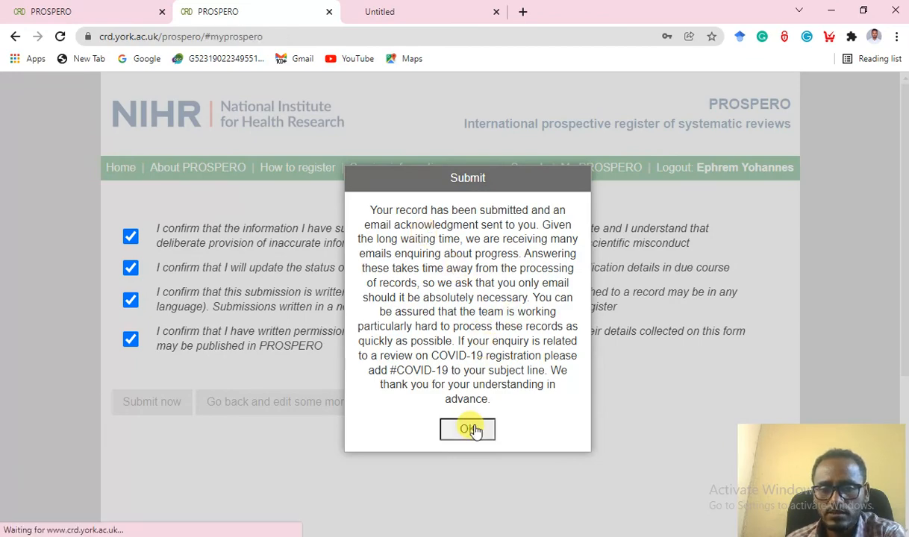
Find the new cesarean-section record under Records being assessed and open its email history.
scroll(477, 418, down, 2)
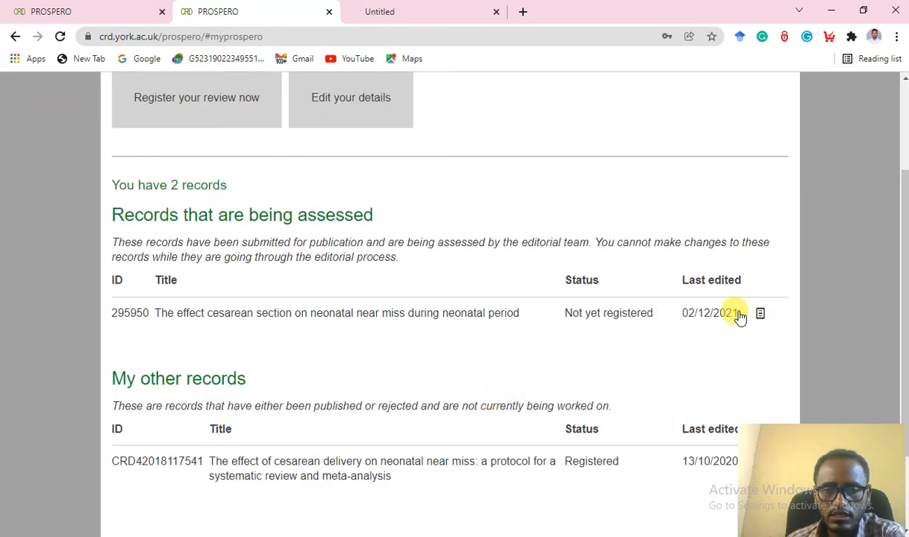
scroll(536, 368, down, 1)
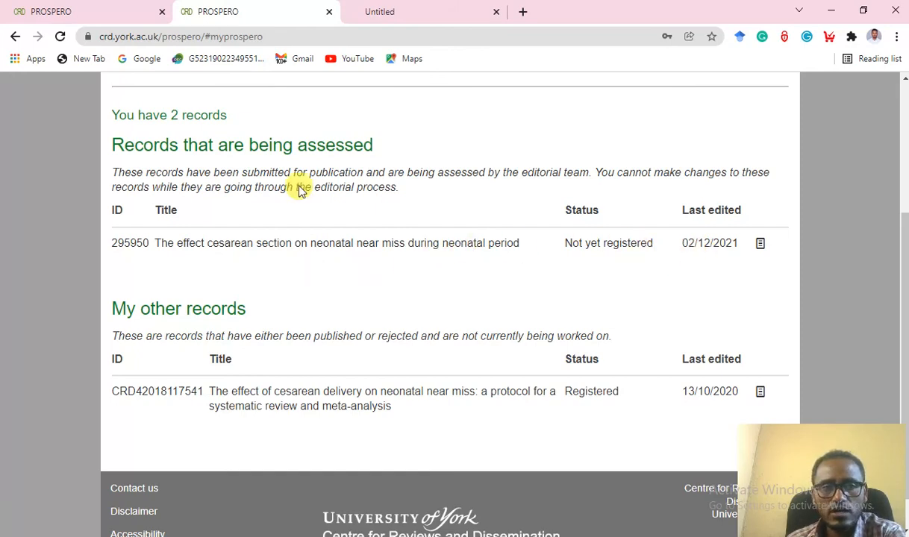
click(760, 244)
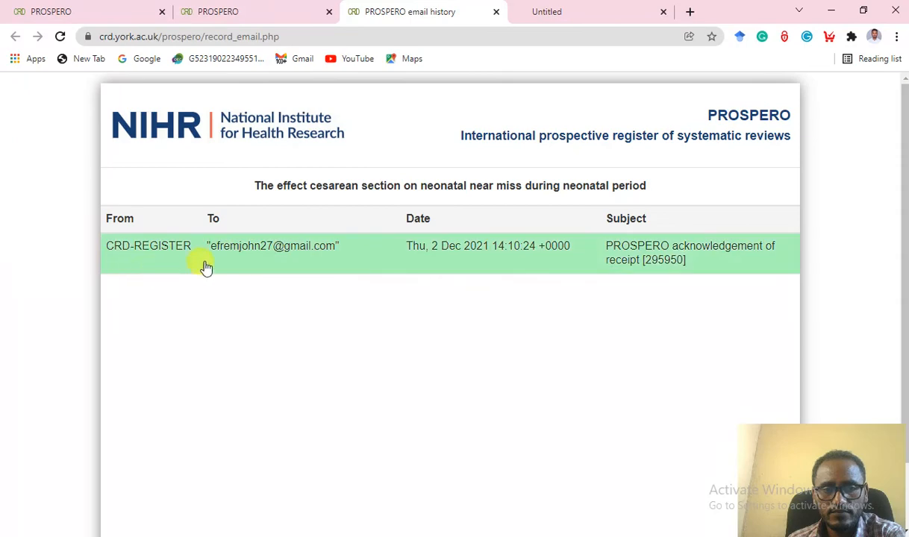
Read through the acknowledgement-of-receipt email, then start a new blank browser tab.
click(437, 245)
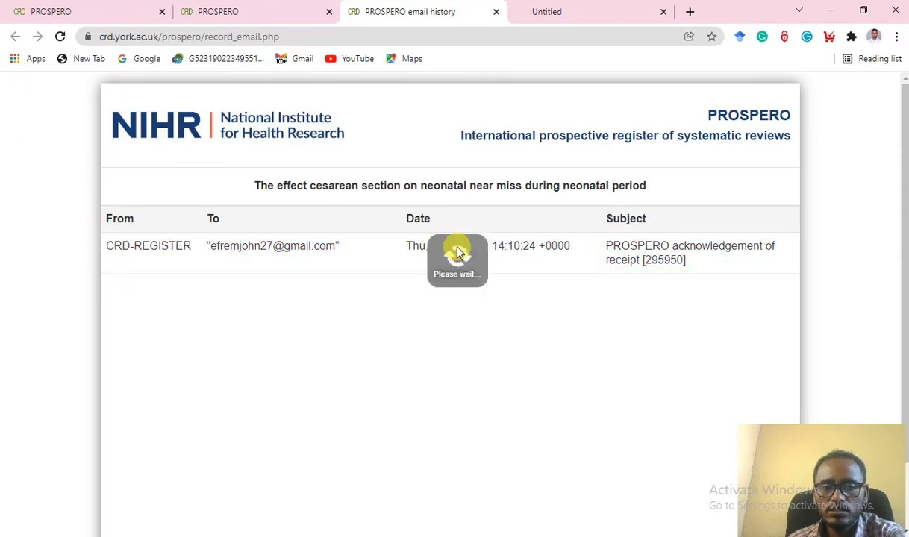
scroll(395, 294, down, 7)
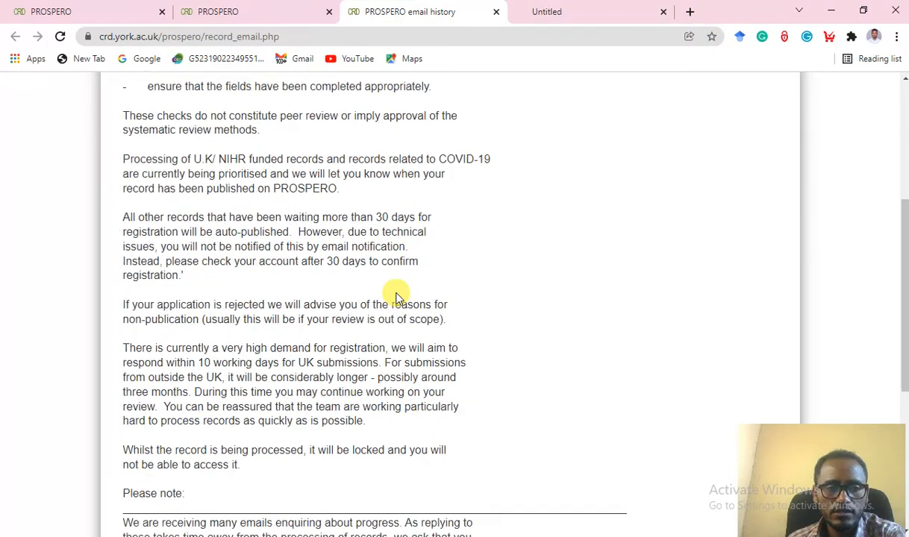
scroll(396, 297, up, 3)
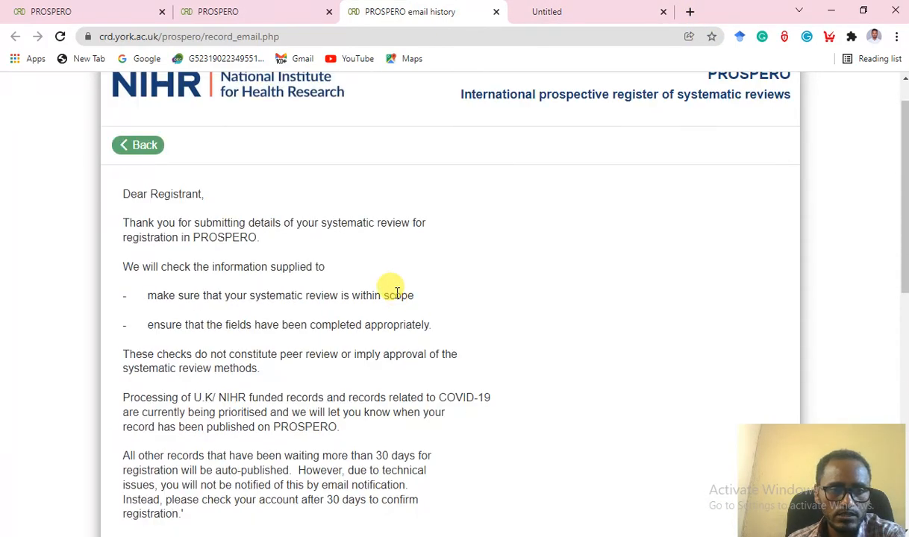
scroll(396, 291, down, 8)
scroll(396, 293, up, 8)
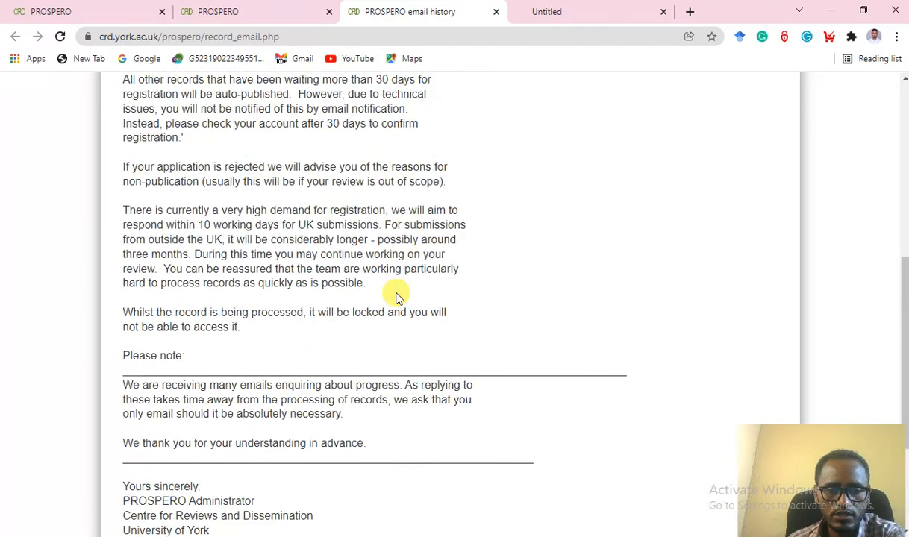
click(688, 13)
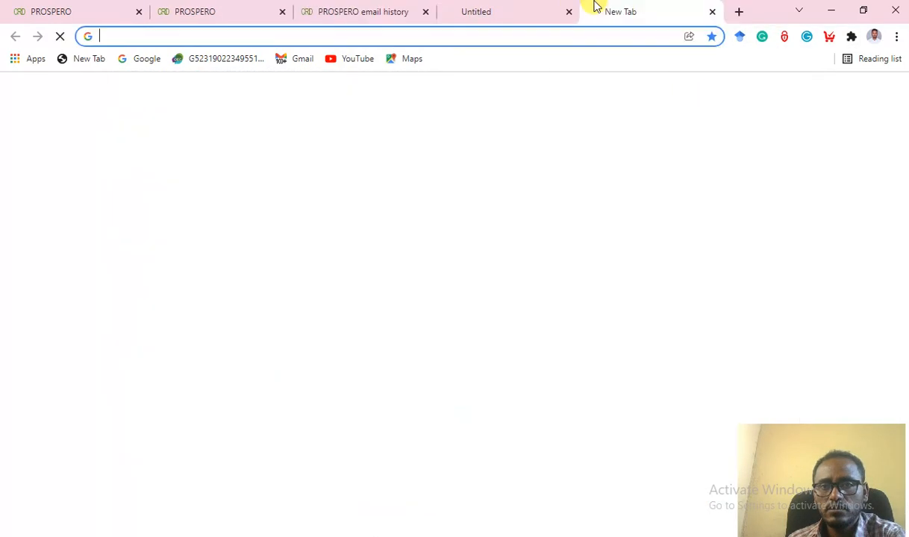
Go to the Gmail inbox and close the Untitled and both PROSPERO tabs.
click(302, 60)
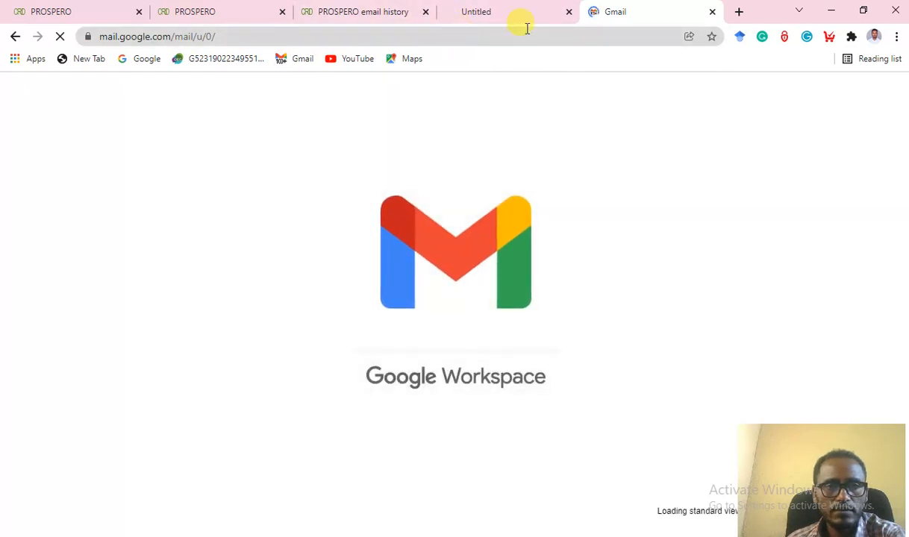
click(568, 11)
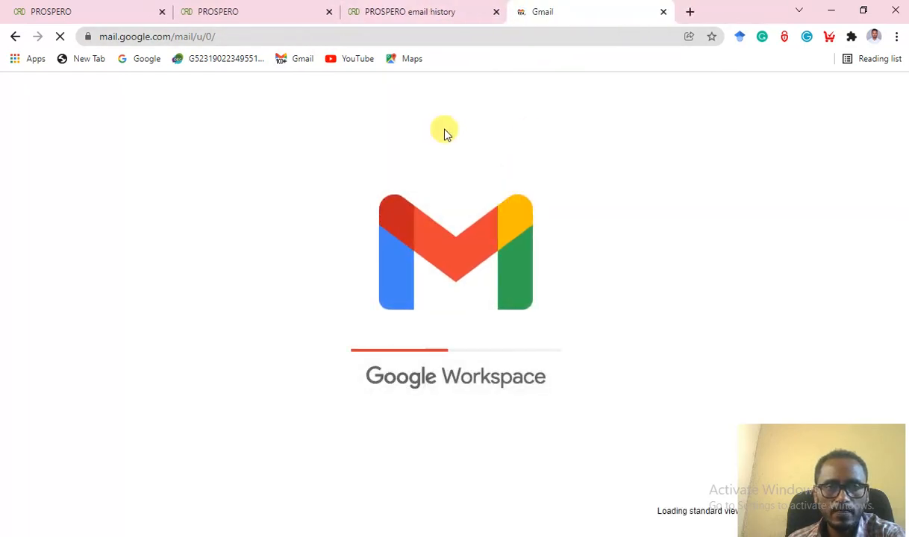
click(162, 12)
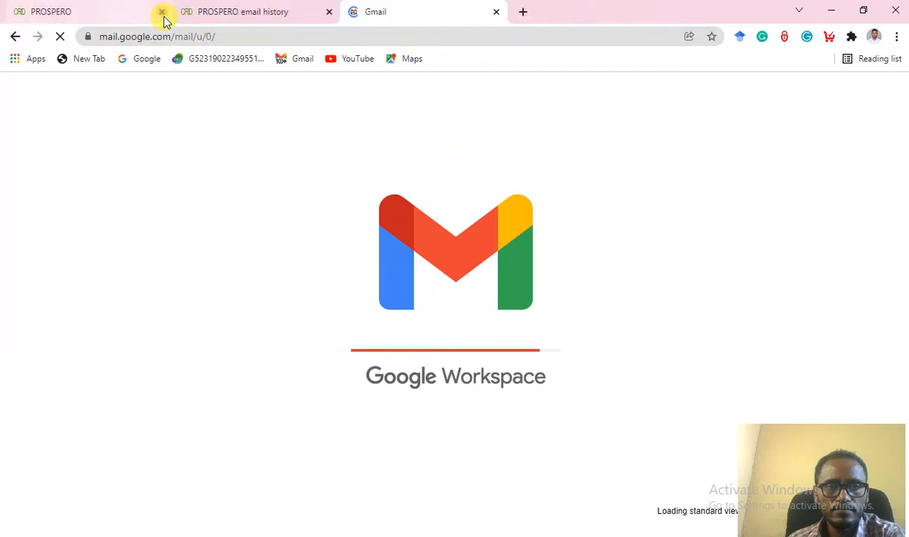
click(162, 12)
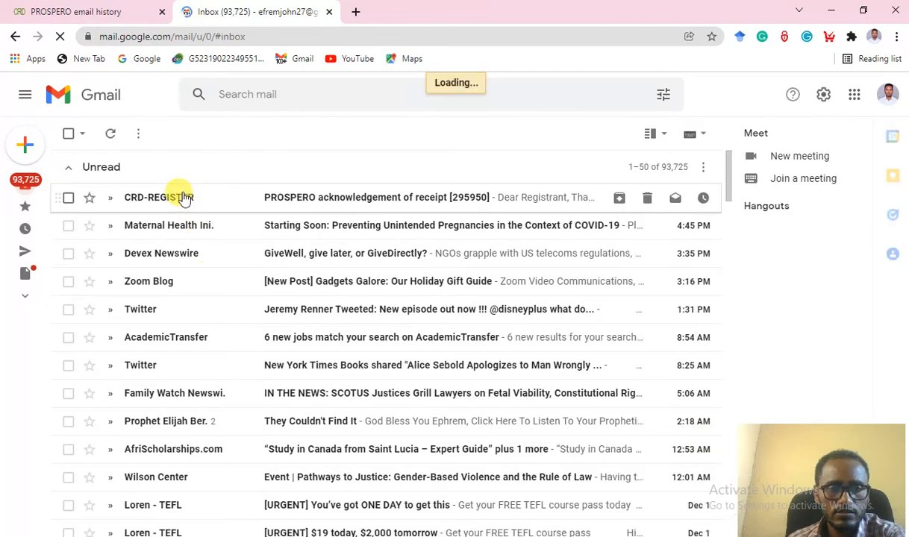
Open and read the CRD-REGISTER acknowledgement-of-receipt email in the Gmail inbox.
click(349, 197)
scroll(326, 330, down, 1)
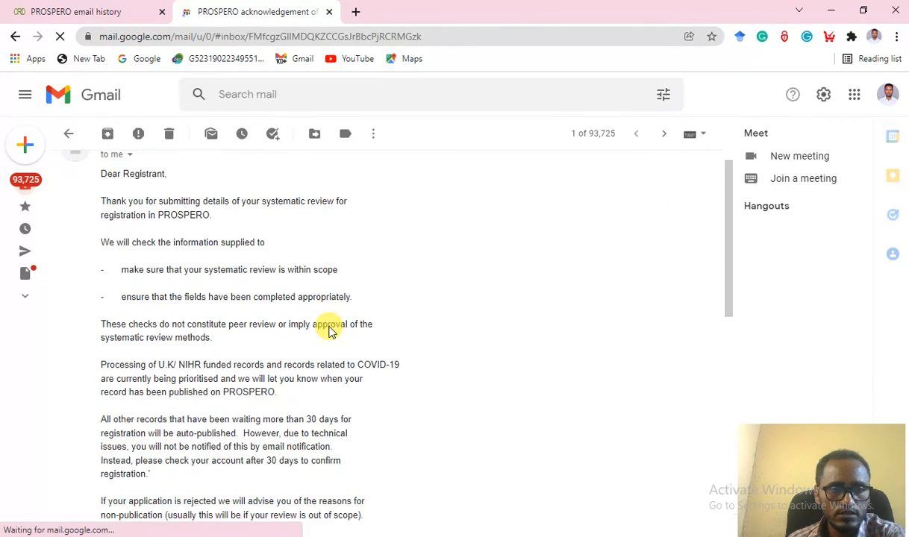
scroll(239, 339, down, 4)
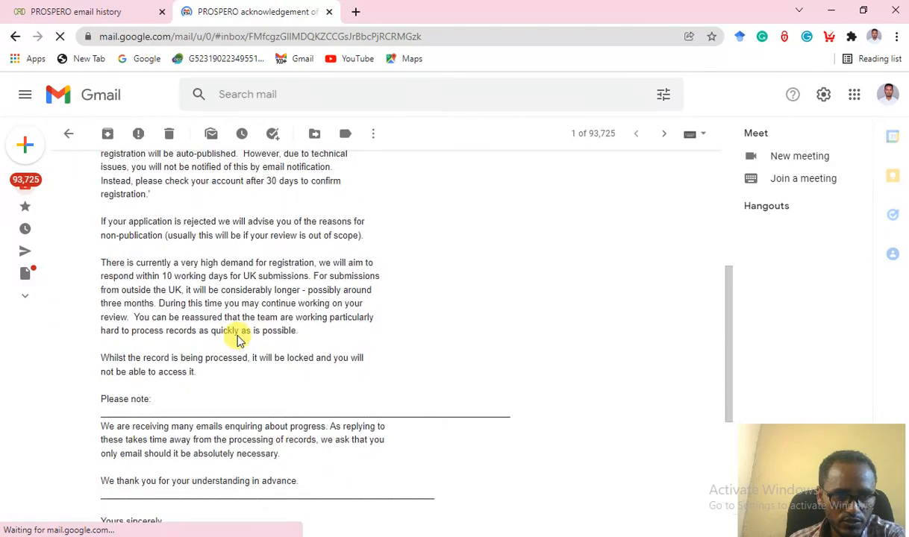
scroll(239, 340, down, 3)
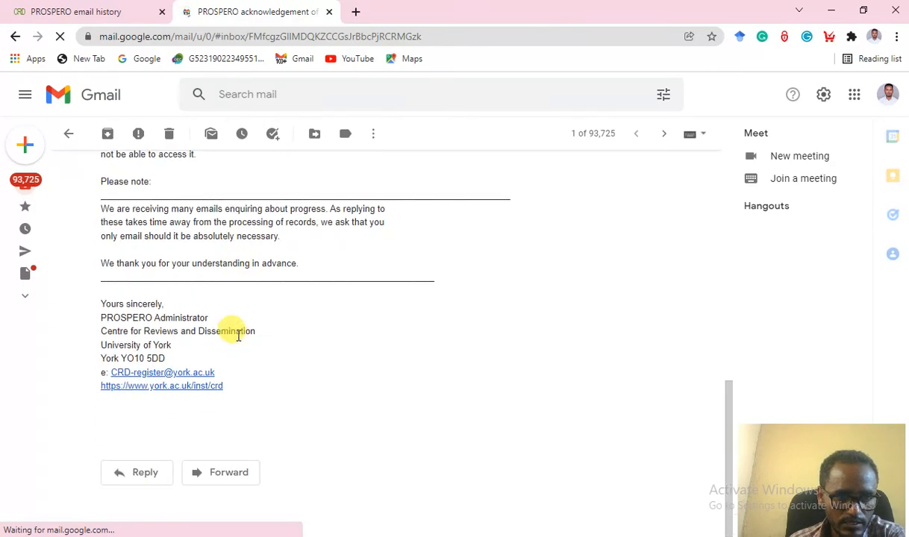
scroll(237, 336, up, 8)
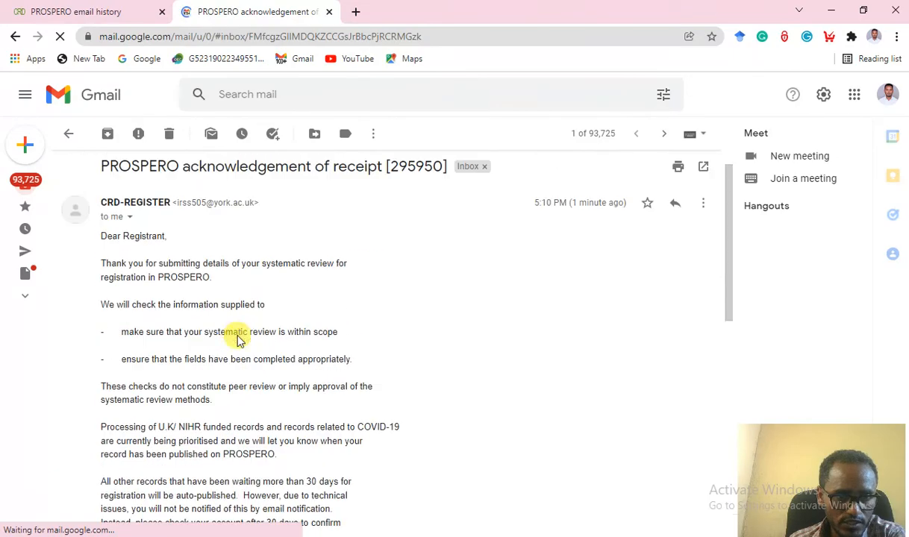
scroll(238, 335, down, 5)
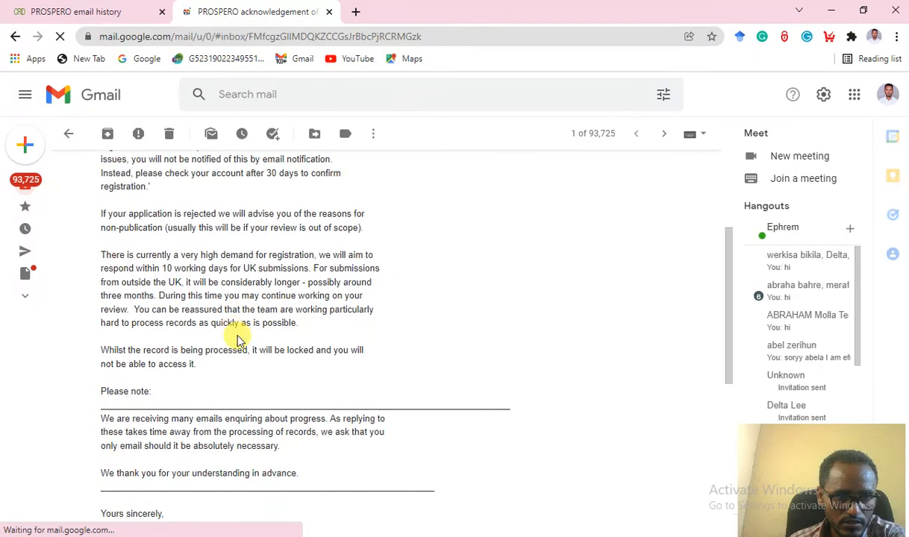
scroll(237, 337, up, 5)
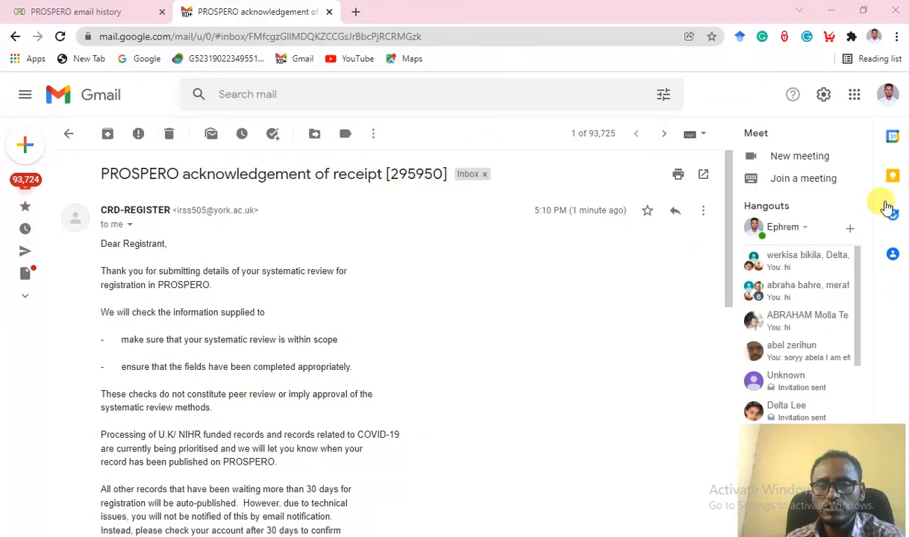
key(F8)
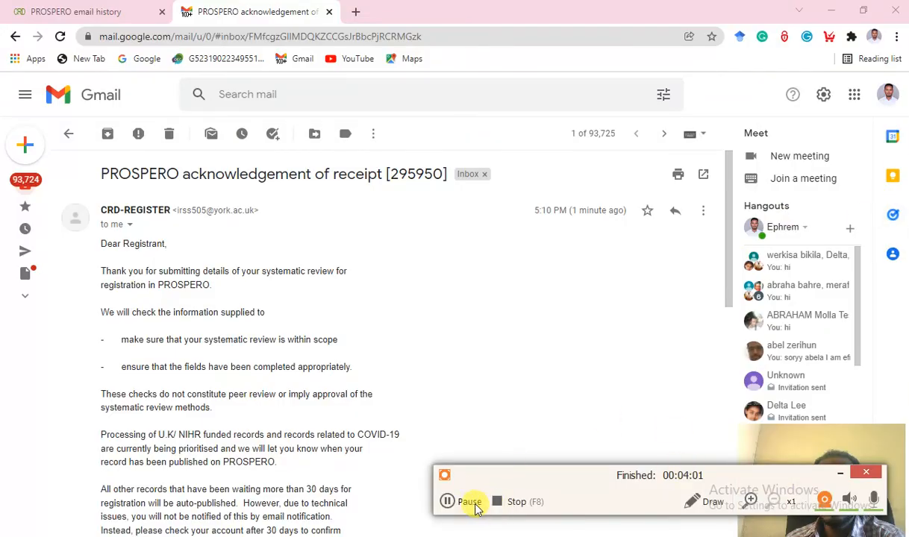